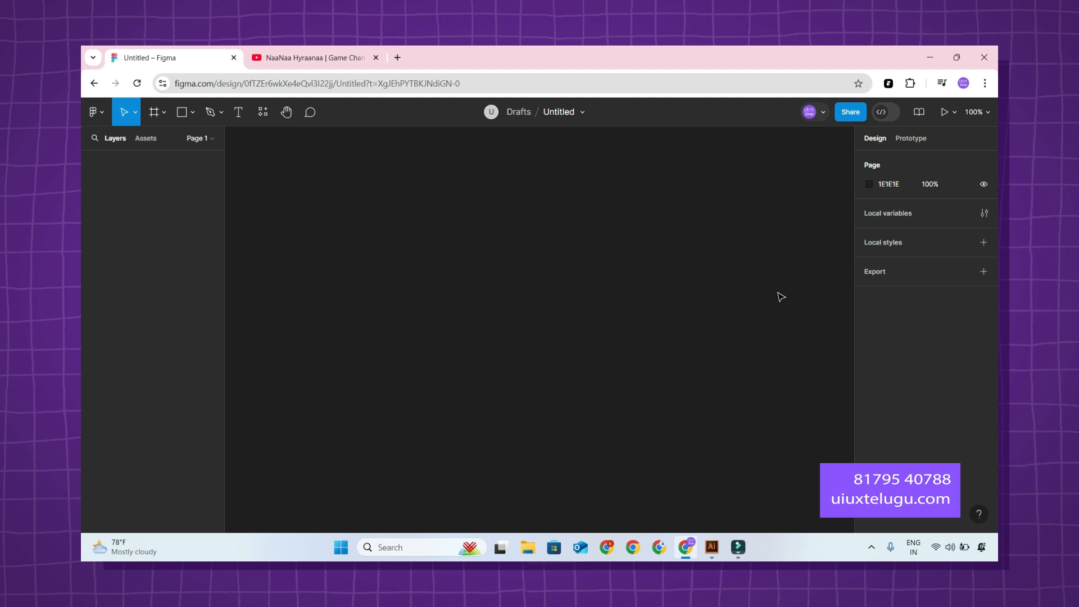
Rename the untitled design file as "Parllax effect".
{"action": "double_click", "coordinate": [565, 112]}
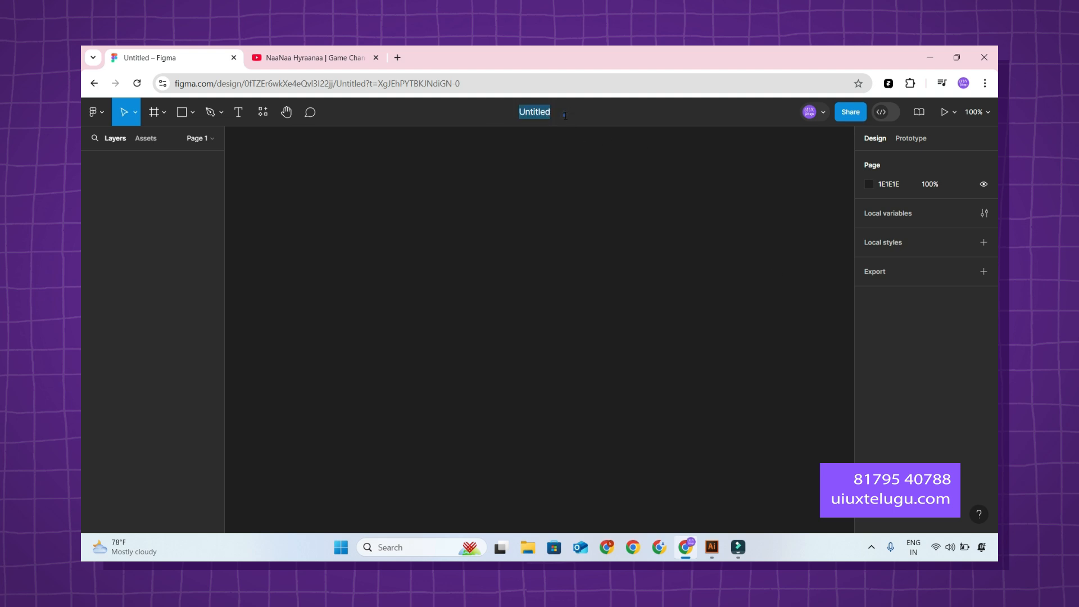
{"action": "key", "text": "BackSpace"}
{"action": "type", "text": "Parllax effect"}
{"action": "key", "text": "Return"}
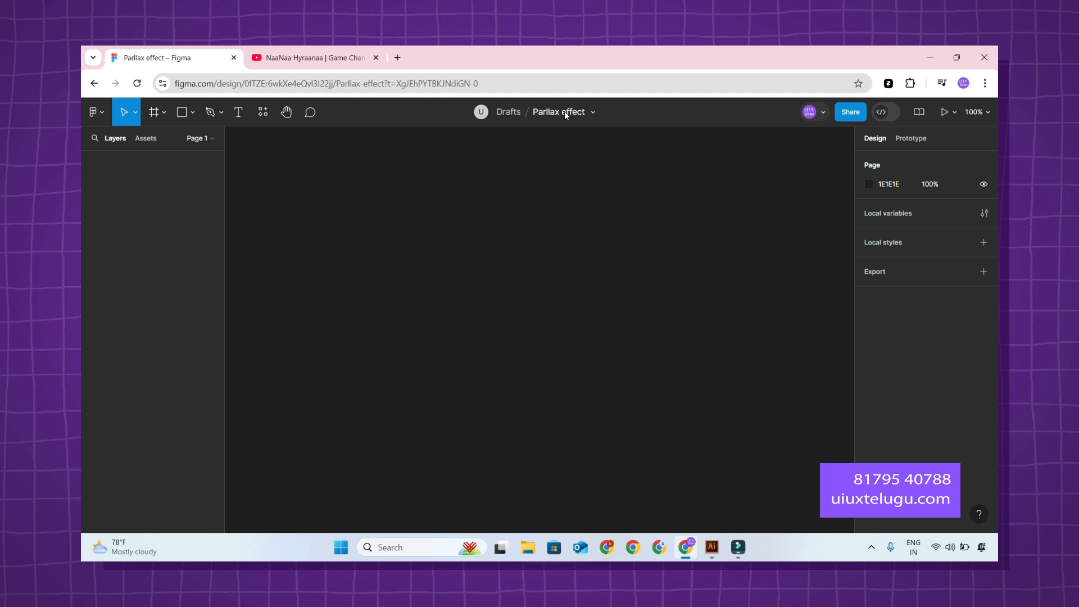
Close the YouTube page and load google.co.in in a new browser tab.
{"action": "left_click", "coordinate": [264, 56]}
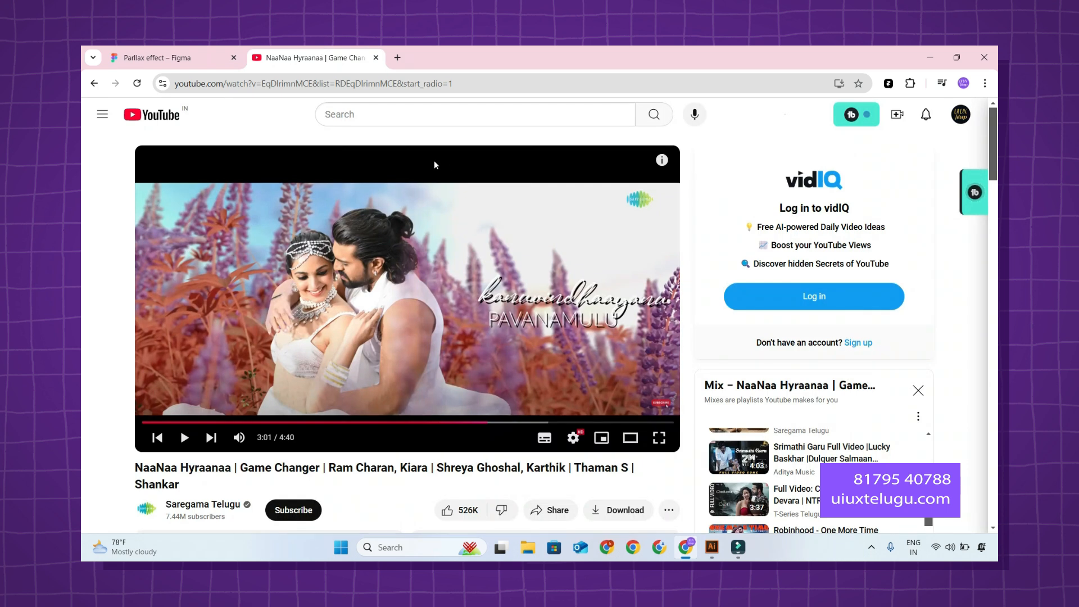
{"action": "left_click", "coordinate": [376, 58]}
{"action": "left_click", "coordinate": [254, 58]}
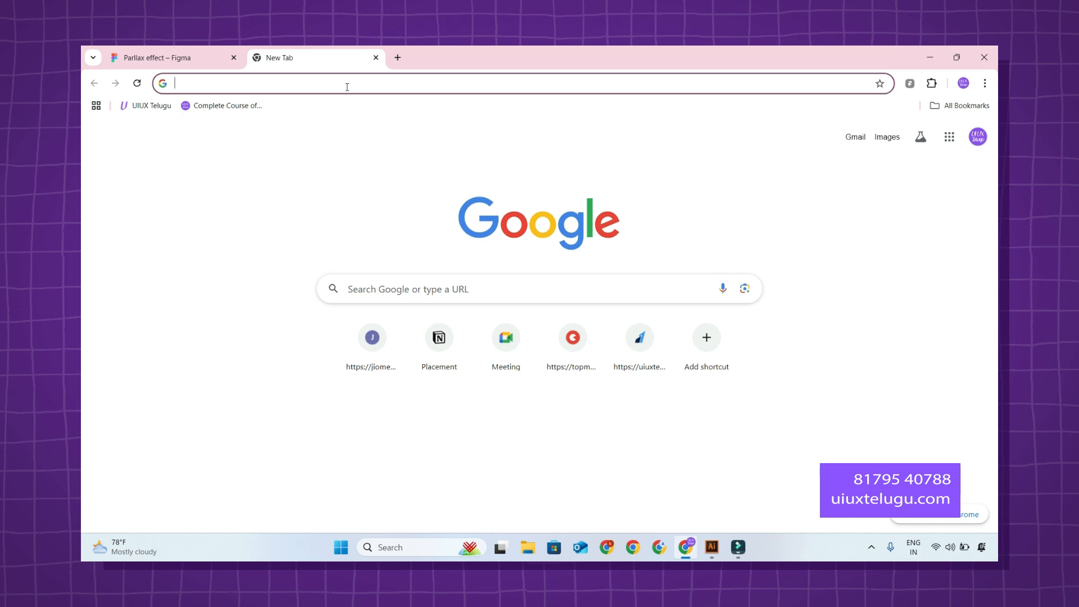
{"action": "type", "text": "free"}
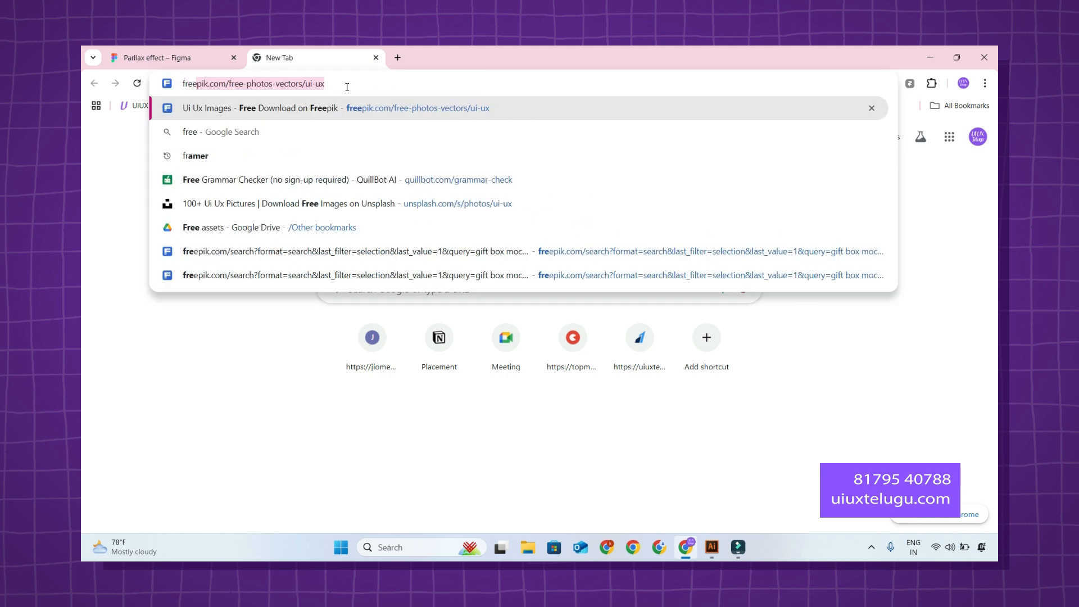
{"action": "key", "text": "ctrl+a"}
{"action": "type", "text": "google.co.in"}
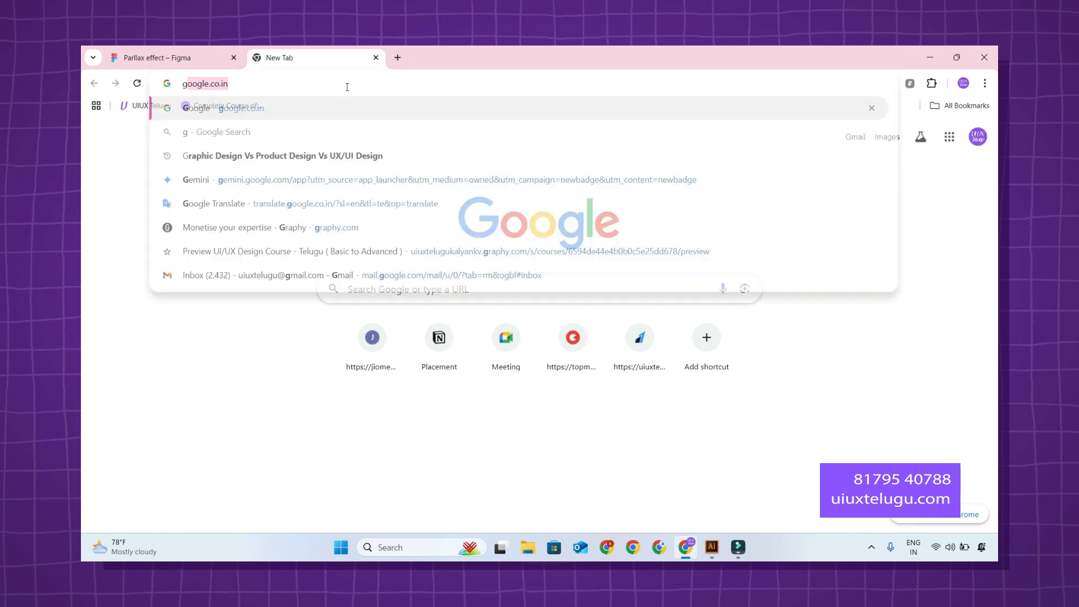
{"action": "key", "text": "Return"}
Search Google for "freepik" and open the Freepik website from the results.
{"action": "type", "text": "free"}
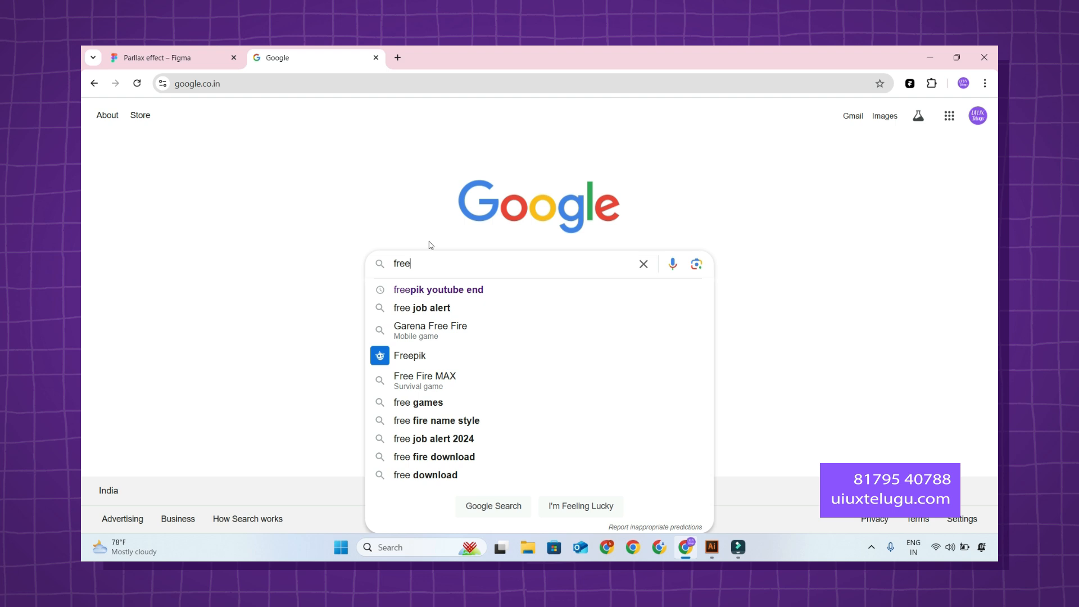
{"action": "type", "text": "pik"}
{"action": "key", "text": "Return"}
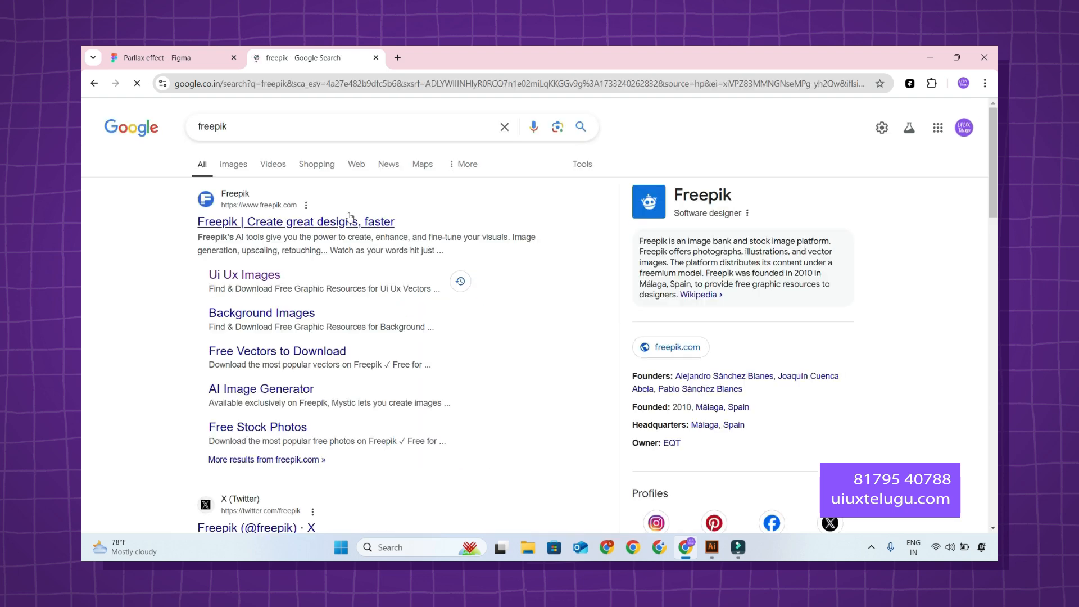
{"action": "left_click", "coordinate": [349, 219]}
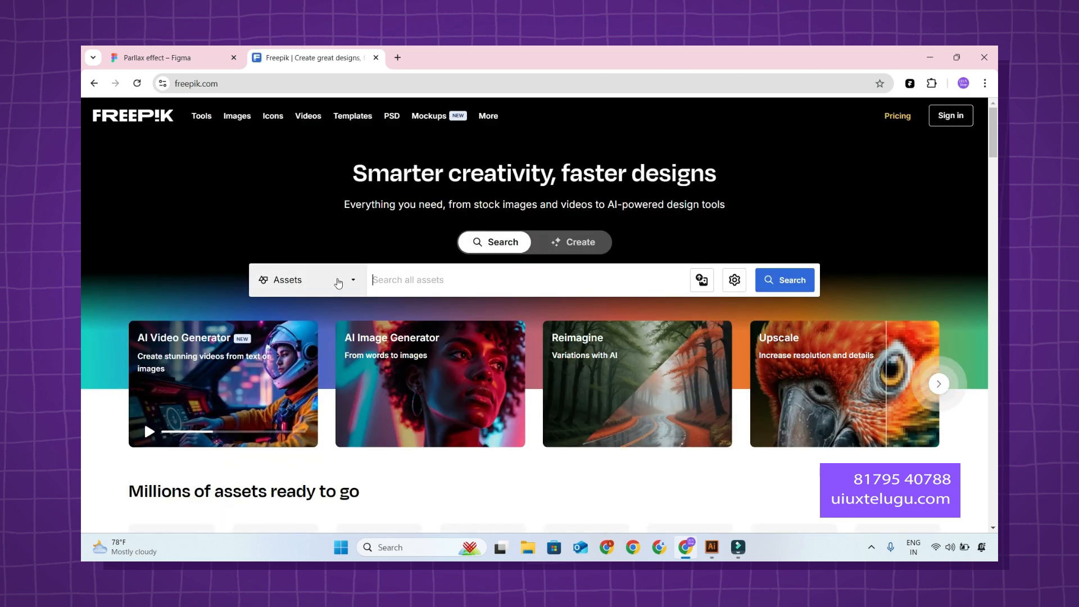
Search all Freepik assets for "illustrations".
{"action": "left_click", "coordinate": [338, 282]}
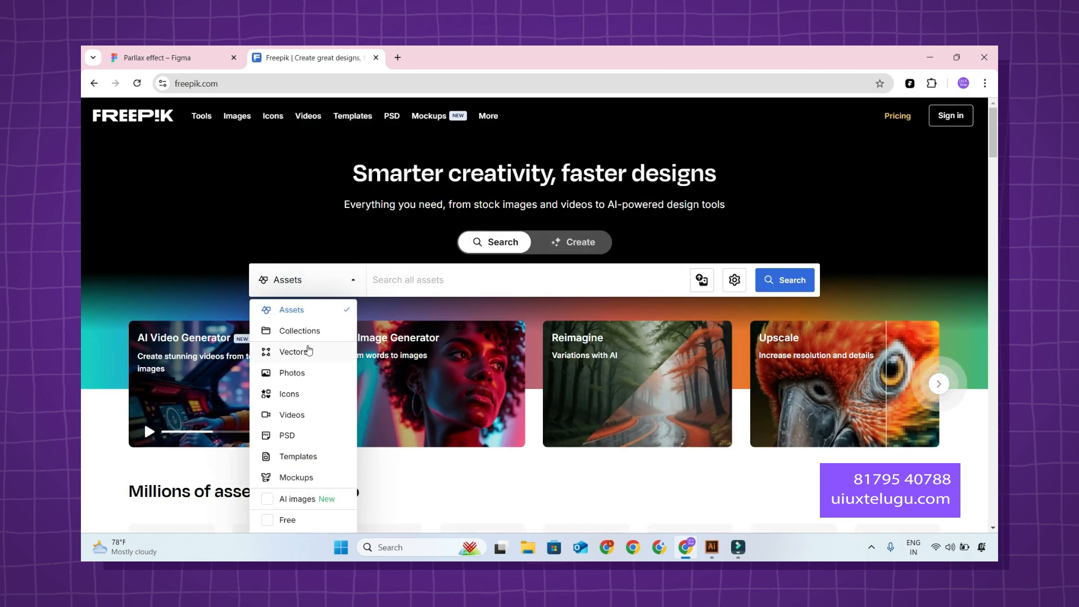
{"action": "left_click", "coordinate": [405, 281]}
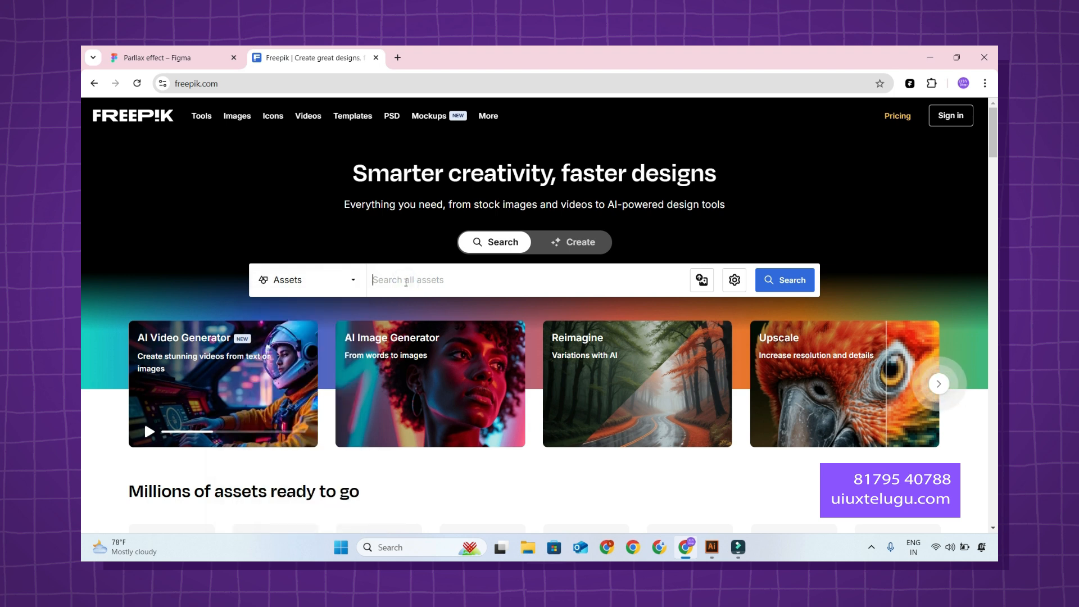
{"action": "type", "text": "illustrations"}
{"action": "key", "text": "Return"}
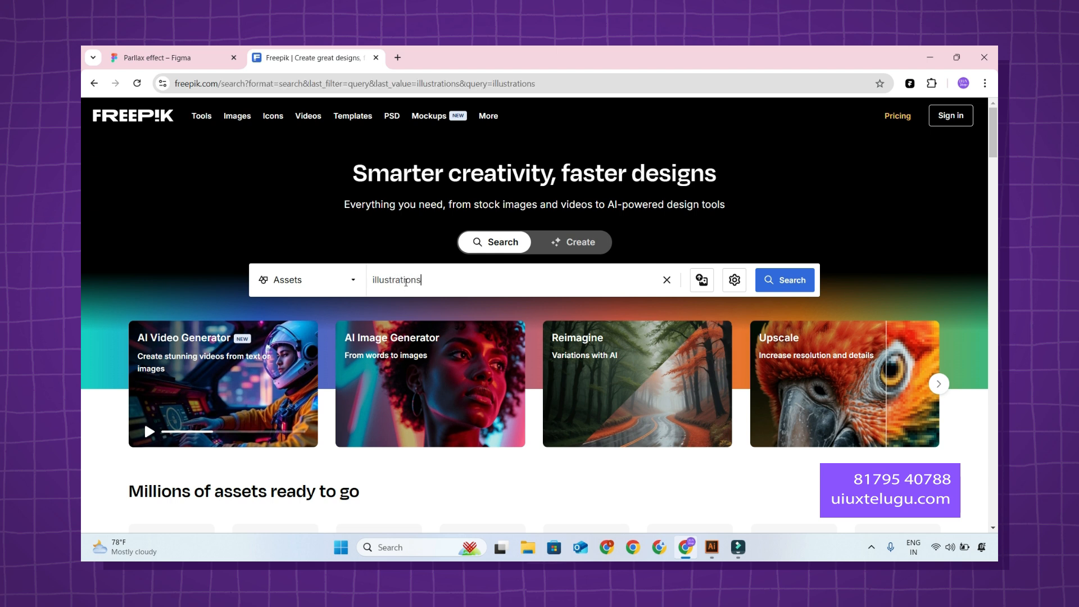
Narrow the illustration search to vectors and briefly preview the premium mountain biking sunset landscape.
{"action": "scroll", "coordinate": [489, 280], "scroll_direction": "down", "scroll_amount": 3}
{"action": "scroll", "coordinate": [489, 280], "scroll_direction": "down", "scroll_amount": 5}
{"action": "scroll", "coordinate": [492, 275], "scroll_direction": "up", "scroll_amount": 4}
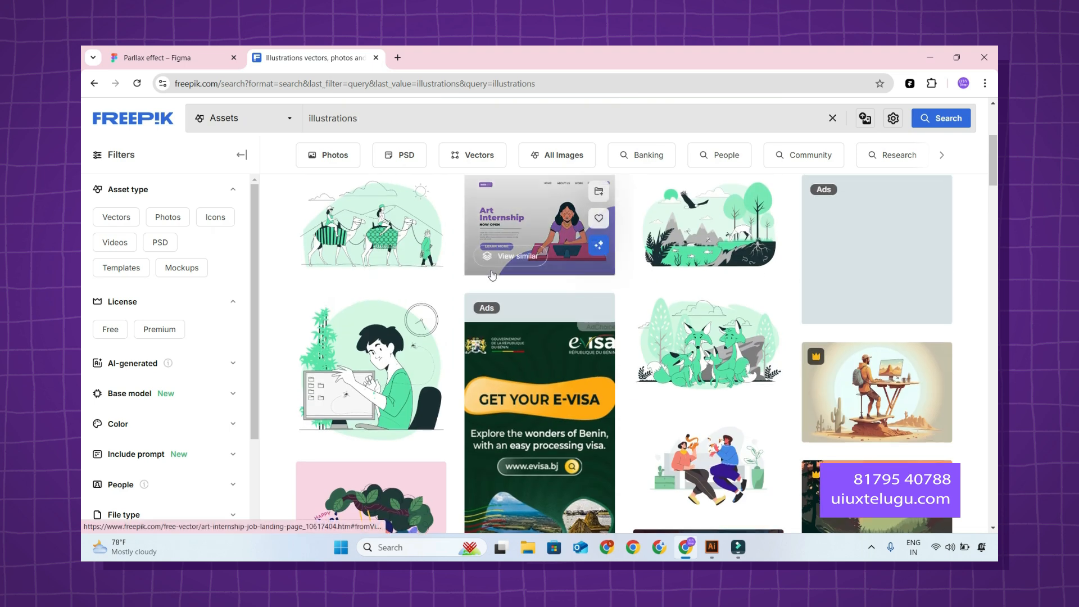
{"action": "left_click", "coordinate": [492, 275]}
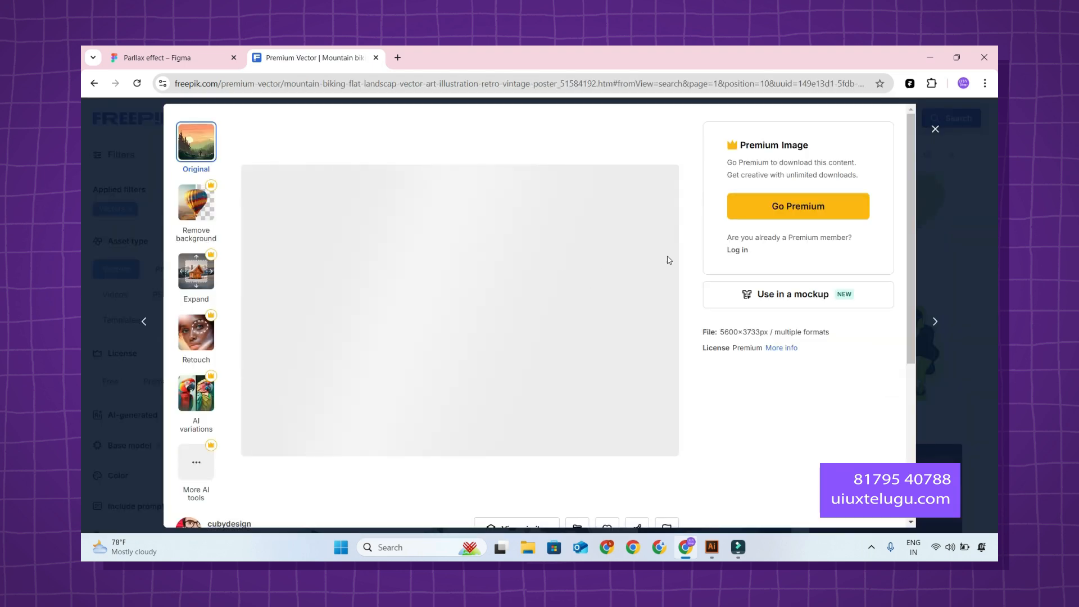
{"action": "key", "text": "Escape"}
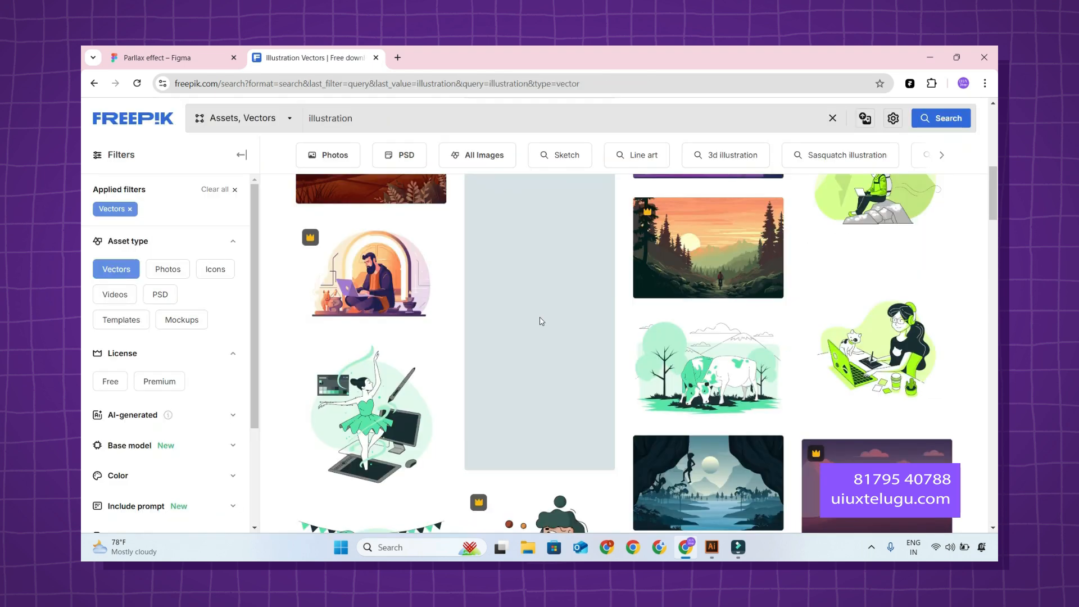
Browse the vector illustrations and preview the mountain trail landscape at the end of the first page.
{"action": "scroll", "coordinate": [679, 345], "scroll_direction": "up", "scroll_amount": 2}
{"action": "scroll", "coordinate": [702, 347], "scroll_direction": "down", "scroll_amount": 3}
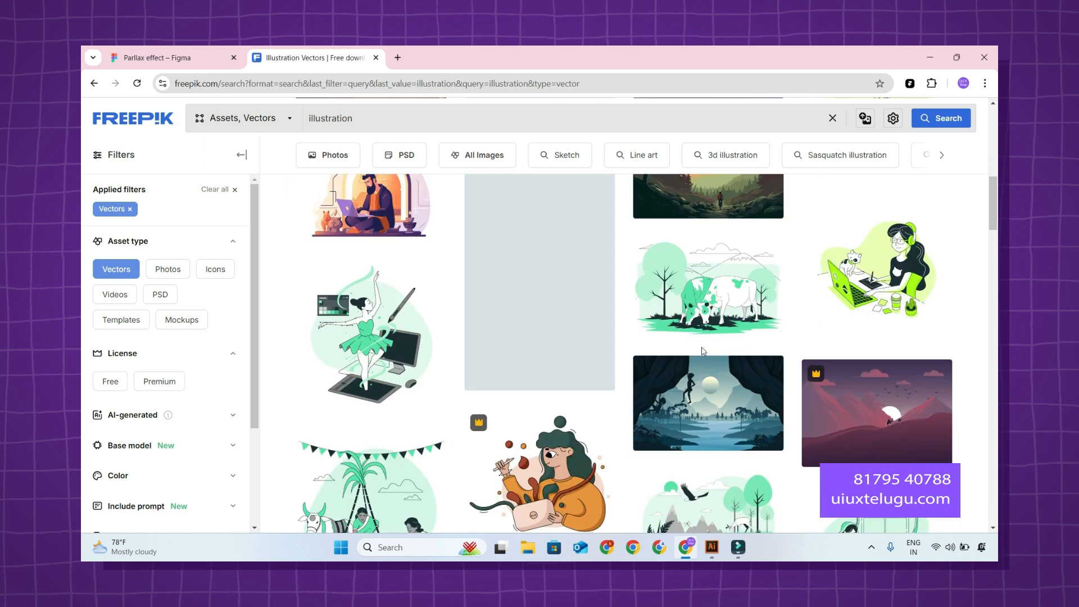
{"action": "scroll", "coordinate": [702, 351], "scroll_direction": "down", "scroll_amount": 6}
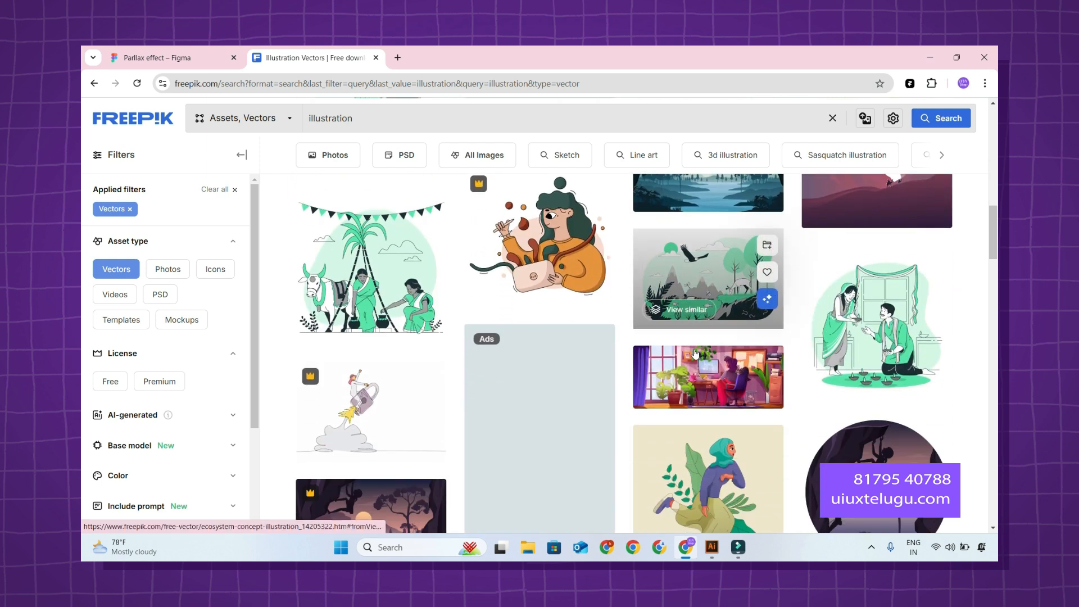
{"action": "scroll", "coordinate": [696, 353], "scroll_direction": "down", "scroll_amount": 10}
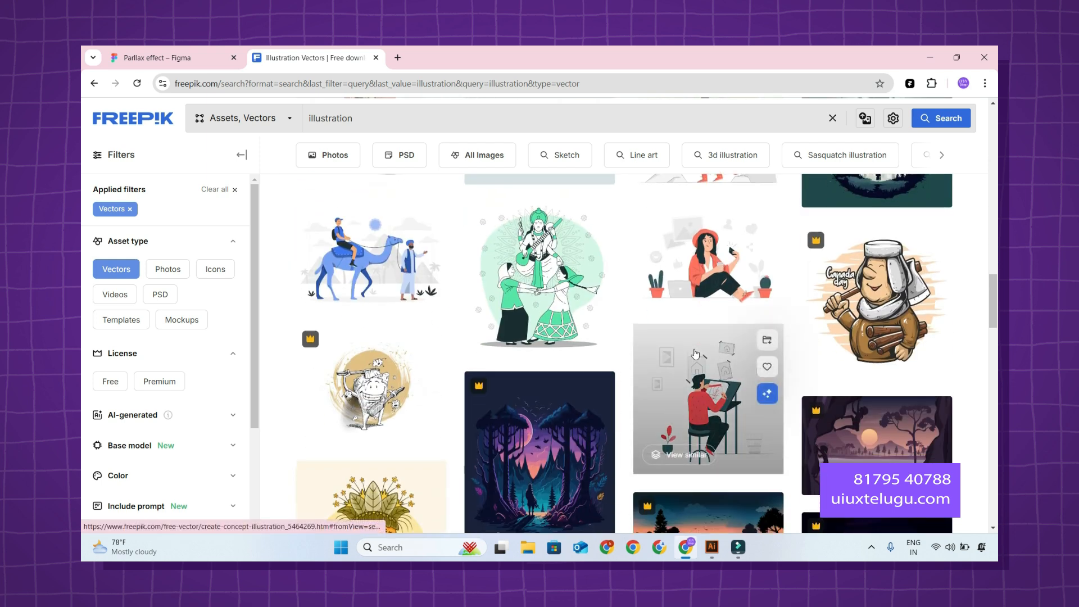
{"action": "scroll", "coordinate": [695, 353], "scroll_direction": "down", "scroll_amount": 10}
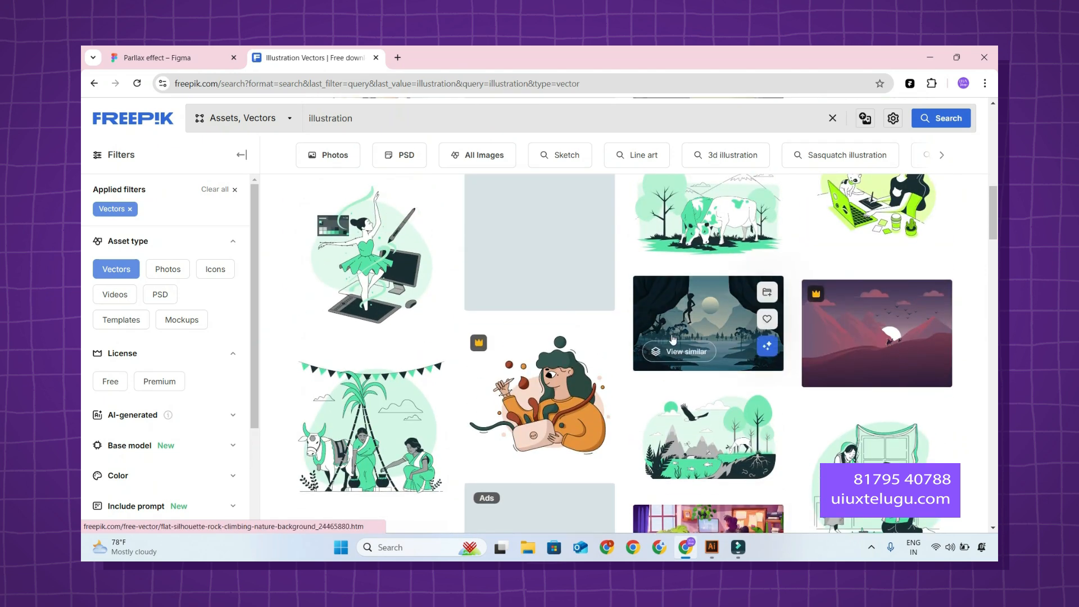
{"action": "scroll", "coordinate": [572, 344], "scroll_direction": "up", "scroll_amount": 4}
{"action": "scroll", "coordinate": [579, 344], "scroll_direction": "down", "scroll_amount": 4}
{"action": "scroll", "coordinate": [579, 343], "scroll_direction": "up", "scroll_amount": 3}
{"action": "scroll", "coordinate": [646, 365], "scroll_direction": "down", "scroll_amount": 15}
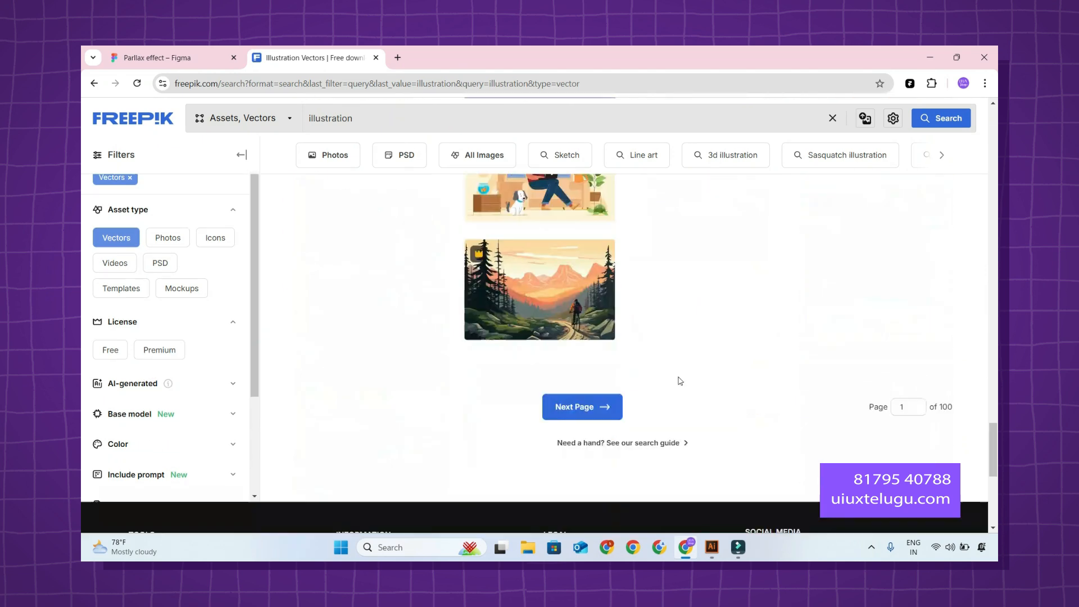
{"action": "scroll", "coordinate": [679, 376], "scroll_direction": "up", "scroll_amount": 8}
{"action": "scroll", "coordinate": [679, 376], "scroll_direction": "down", "scroll_amount": 4}
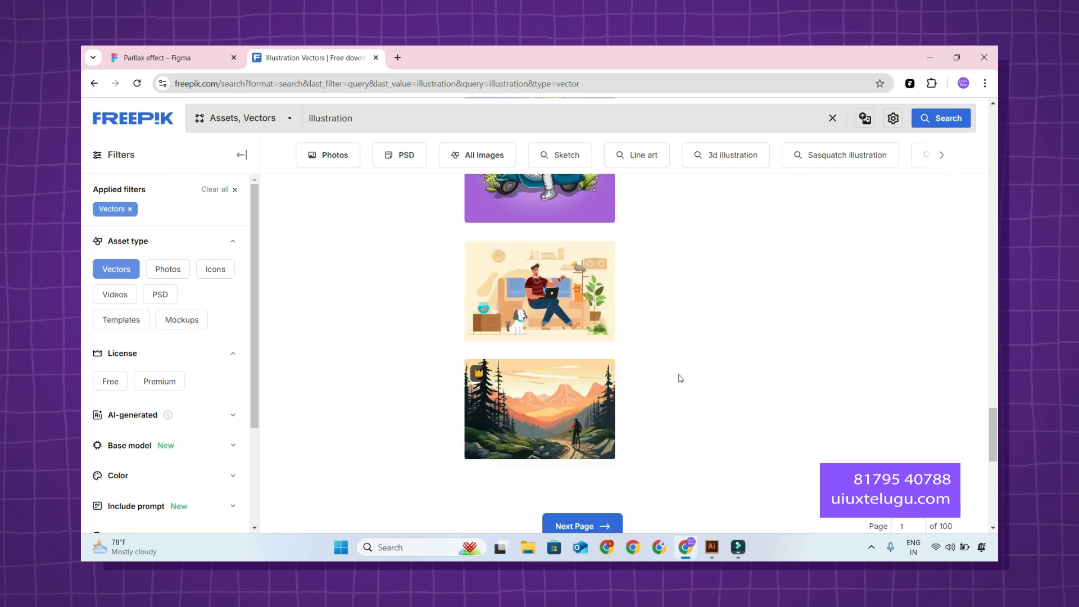
{"action": "left_click", "coordinate": [591, 327]}
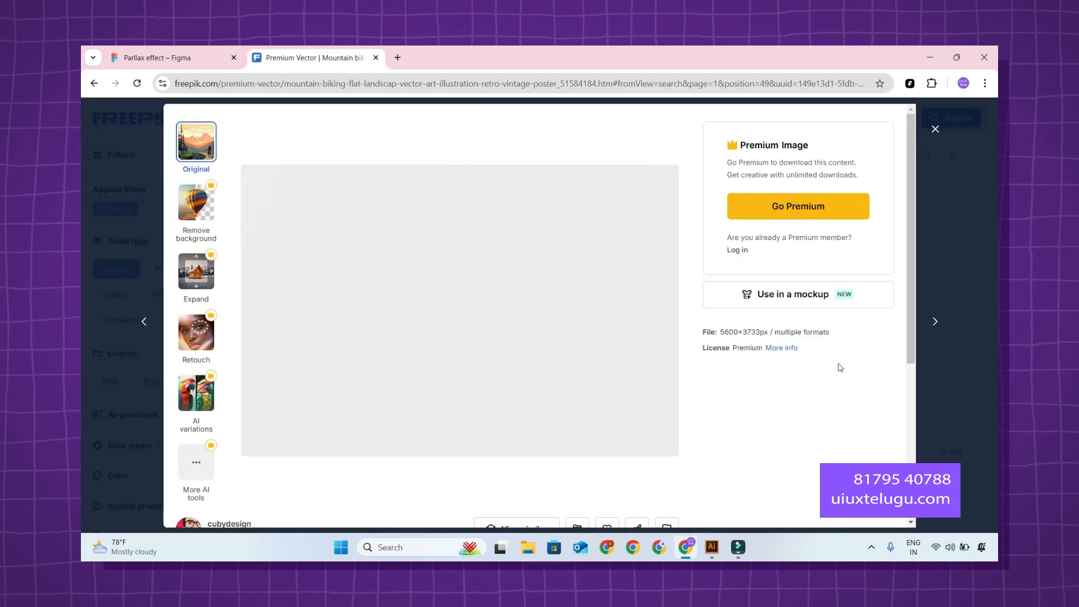
{"action": "key", "text": "Escape"}
Download the free red sunset rice field vector with the farmer's ox cart.
{"action": "scroll", "coordinate": [760, 357], "scroll_direction": "up", "scroll_amount": 5}
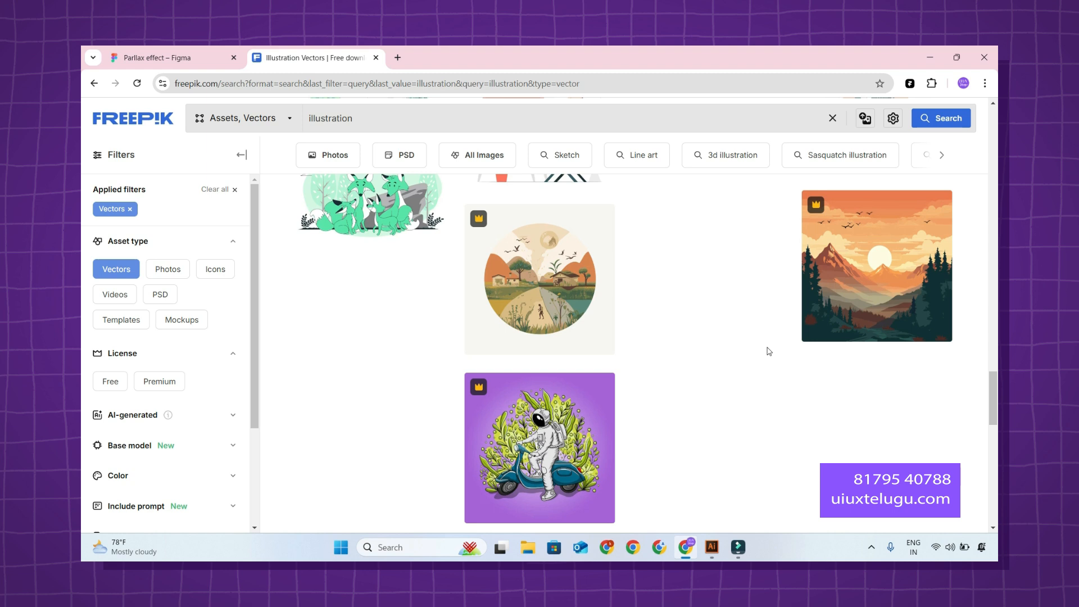
{"action": "scroll", "coordinate": [769, 351], "scroll_direction": "up", "scroll_amount": 10}
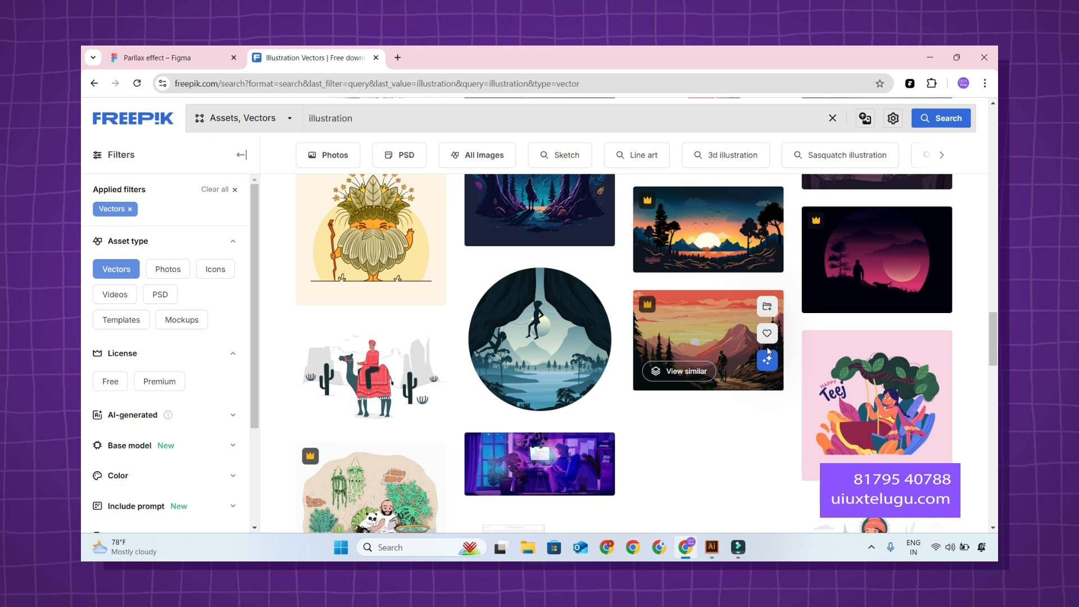
{"action": "scroll", "coordinate": [768, 351], "scroll_direction": "up", "scroll_amount": 4}
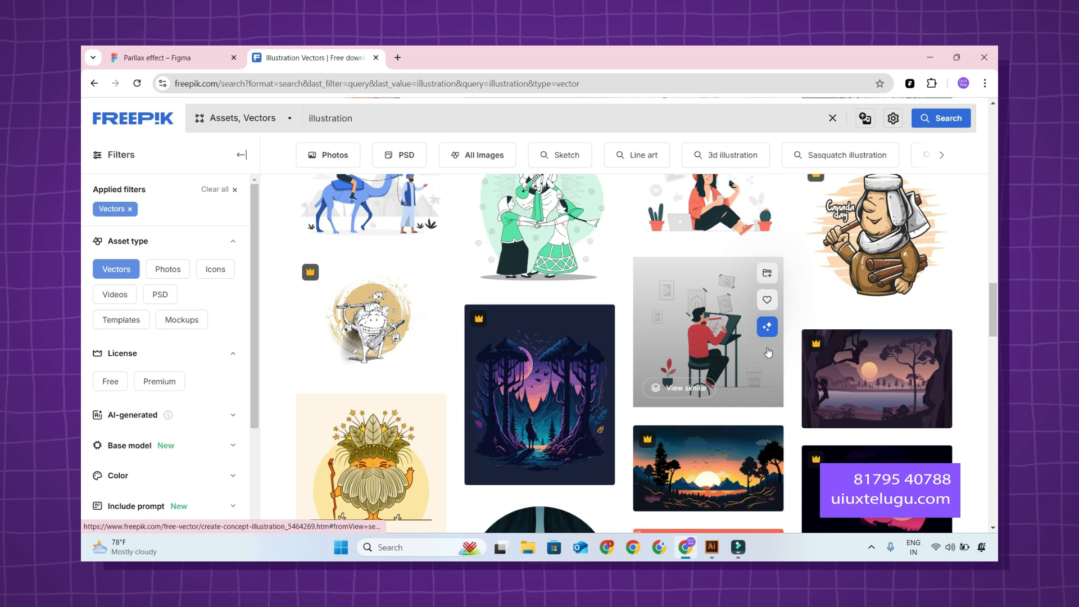
{"action": "scroll", "coordinate": [768, 351], "scroll_direction": "up", "scroll_amount": 8}
{"action": "scroll", "coordinate": [768, 351], "scroll_direction": "up", "scroll_amount": 10}
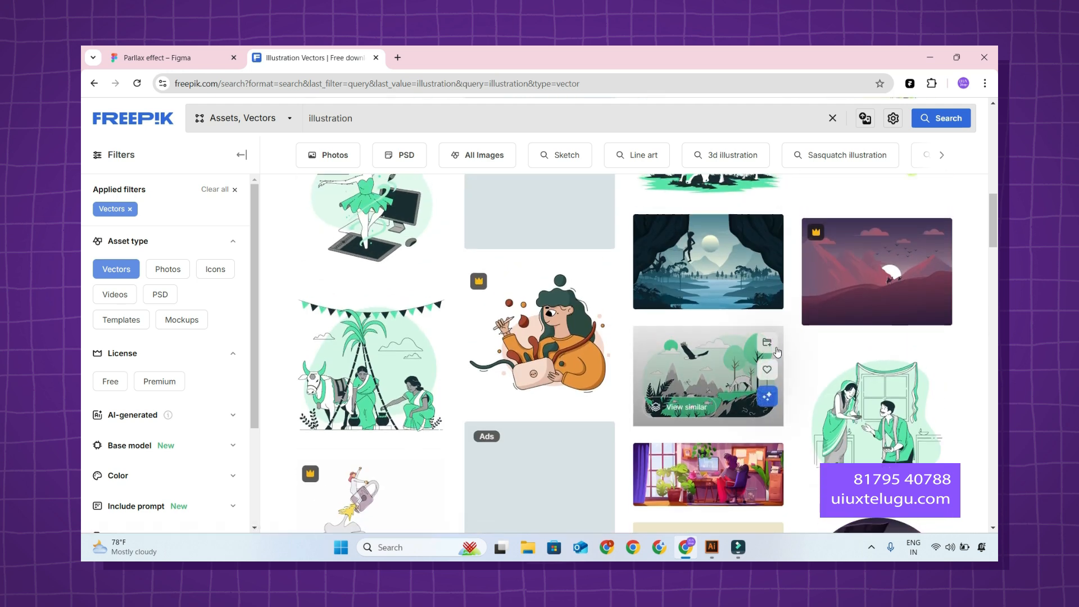
{"action": "scroll", "coordinate": [808, 365], "scroll_direction": "down", "scroll_amount": 4}
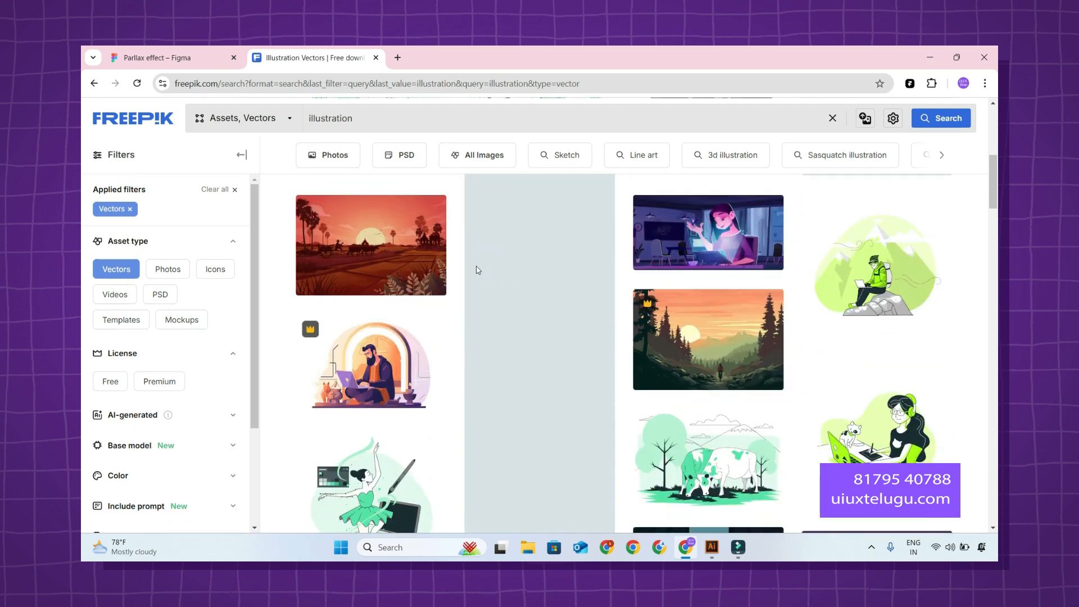
{"action": "left_click", "coordinate": [444, 250]}
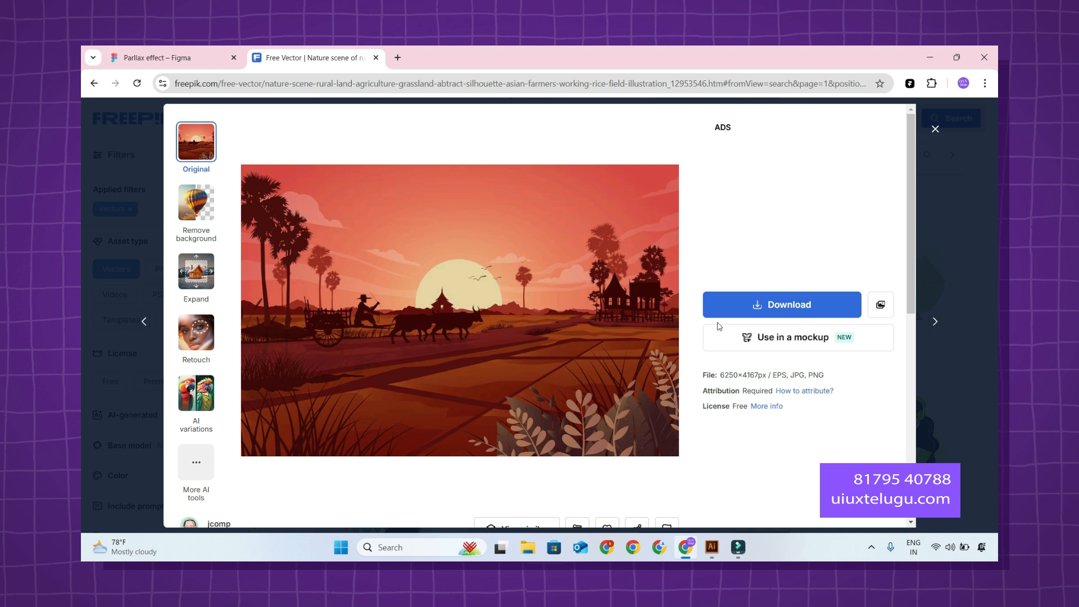
{"action": "left_click", "coordinate": [788, 309]}
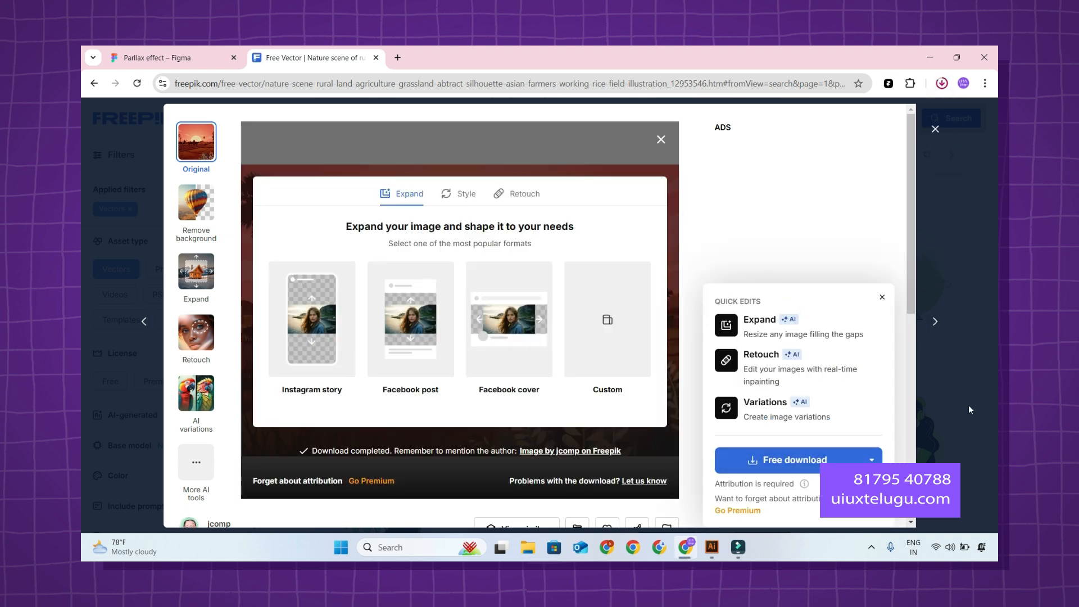
Open the second page of vector results, close the advertising pop-up window, and look through the illustrations.
{"action": "scroll", "coordinate": [896, 358], "scroll_direction": "down", "scroll_amount": 15}
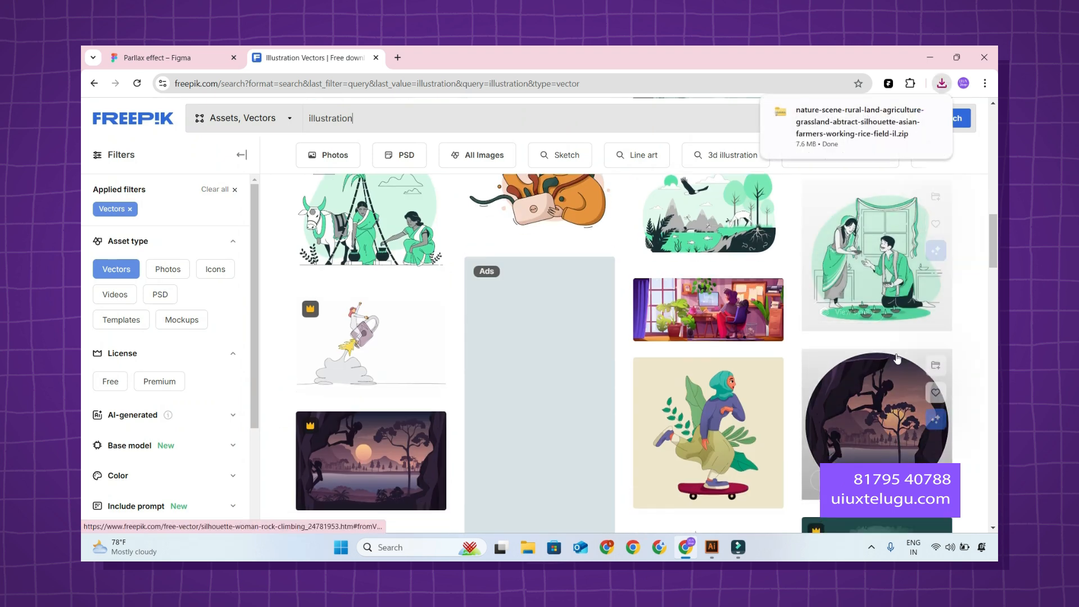
{"action": "scroll", "coordinate": [895, 353], "scroll_direction": "down", "scroll_amount": 20}
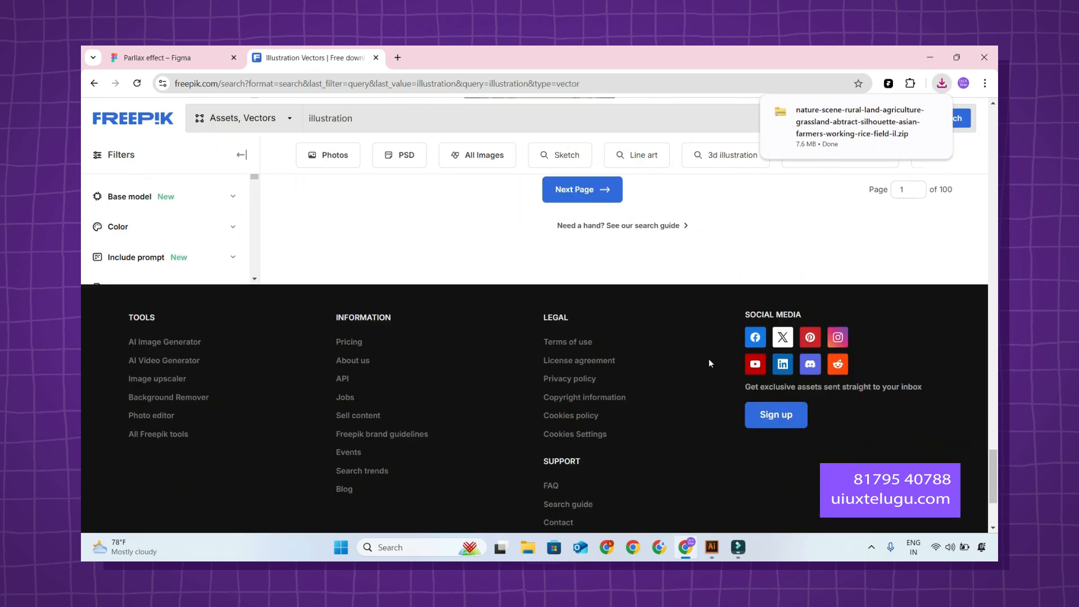
{"action": "scroll", "coordinate": [709, 362], "scroll_direction": "up", "scroll_amount": 1}
{"action": "left_click", "coordinate": [577, 268]}
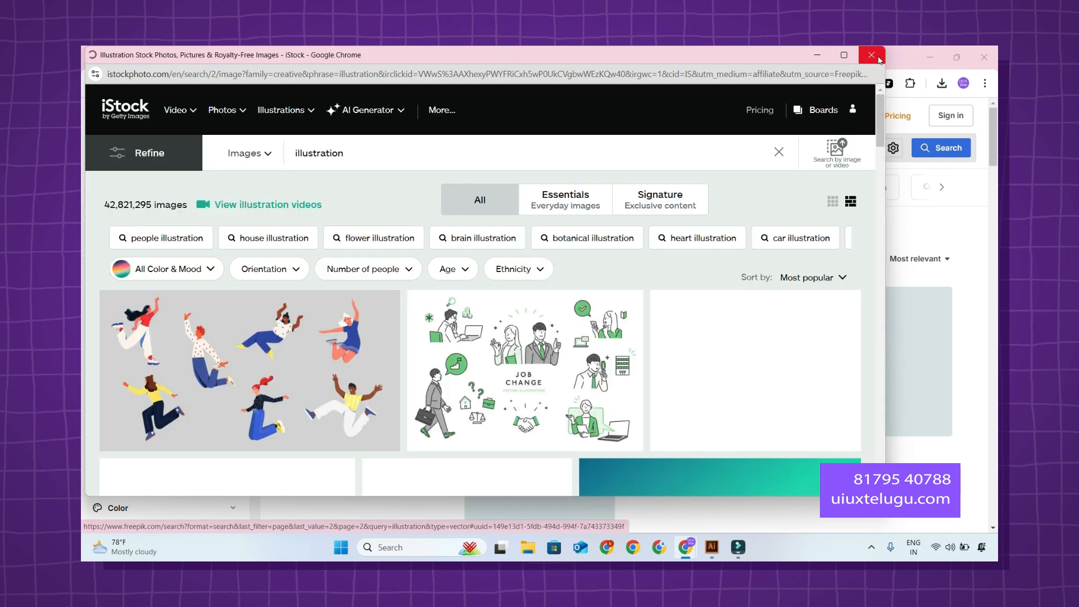
{"action": "left_click", "coordinate": [872, 55]}
{"action": "scroll", "coordinate": [727, 304], "scroll_direction": "down", "scroll_amount": 1}
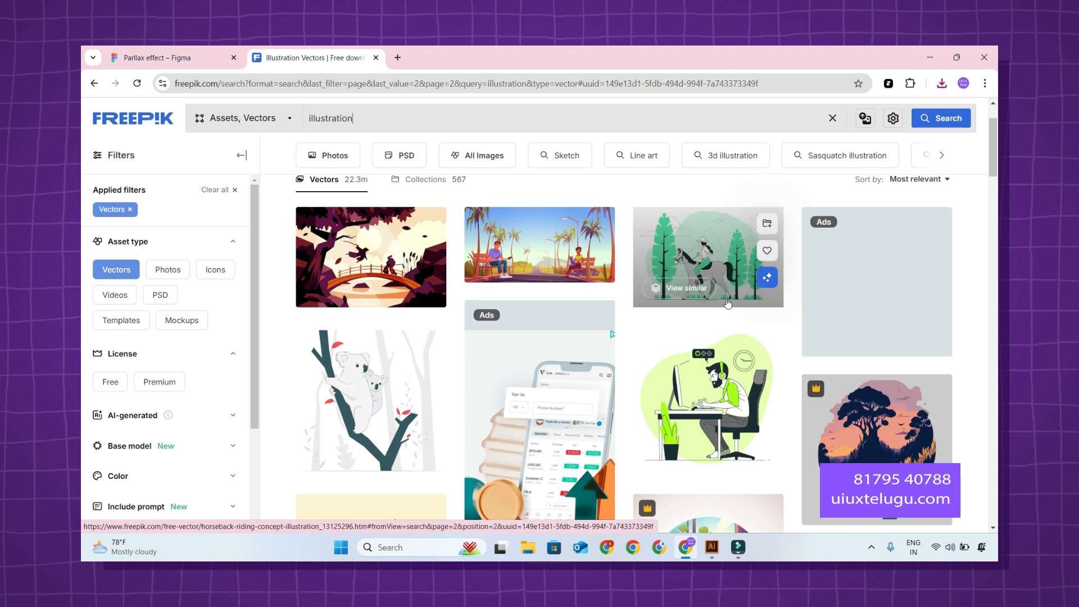
{"action": "scroll", "coordinate": [727, 303], "scroll_direction": "down", "scroll_amount": 15}
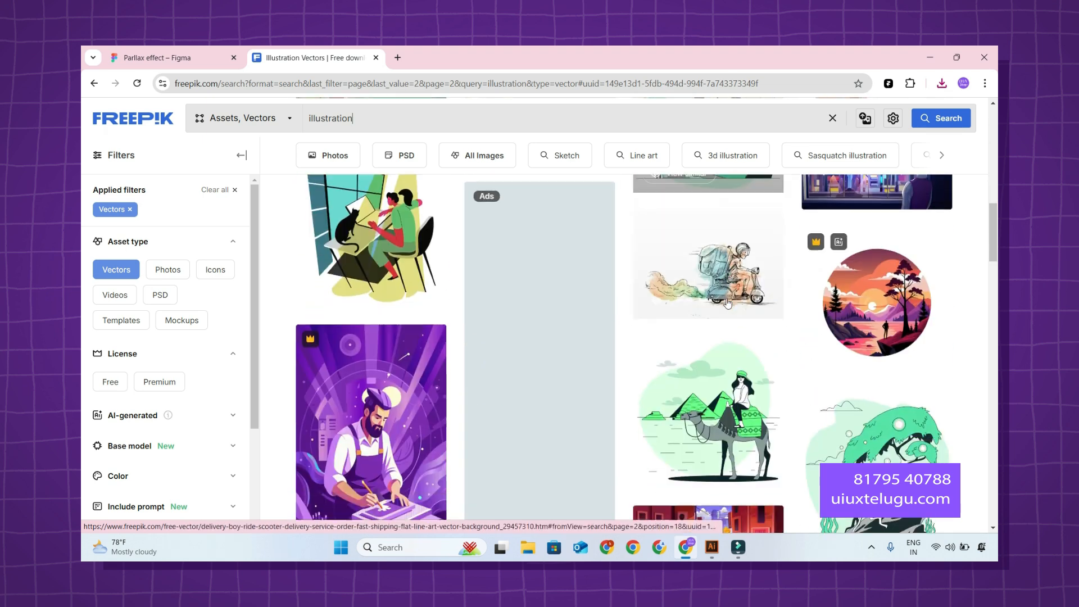
{"action": "scroll", "coordinate": [727, 302], "scroll_direction": "down", "scroll_amount": 5}
Open the downloaded rice field zip archive and extract its files into a folder of the same name in Downloads.
{"action": "left_click", "coordinate": [942, 83]}
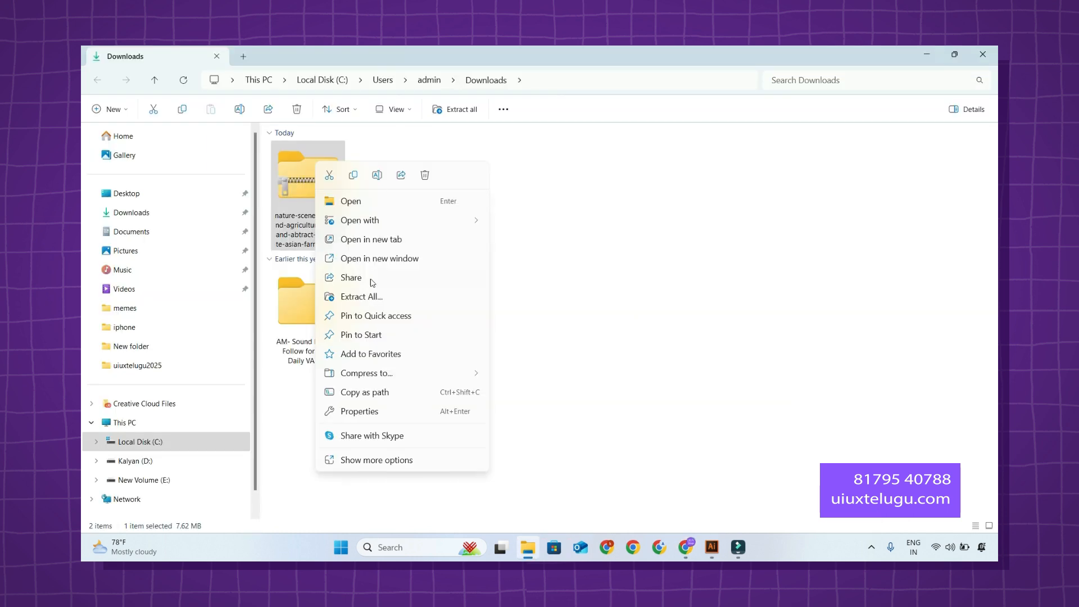
{"action": "left_click", "coordinate": [364, 297]}
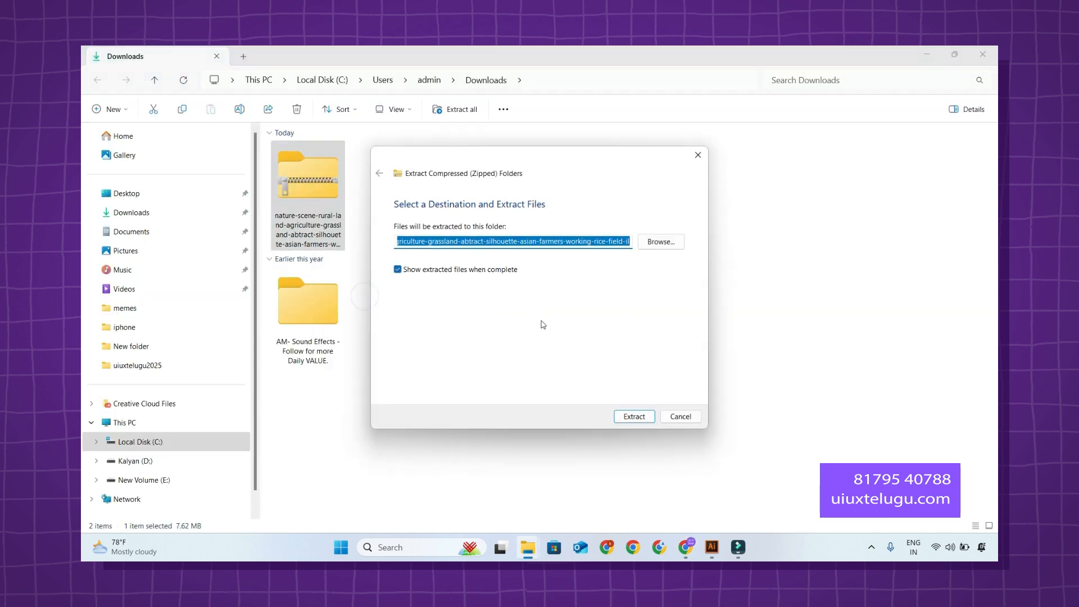
{"action": "left_click", "coordinate": [643, 418]}
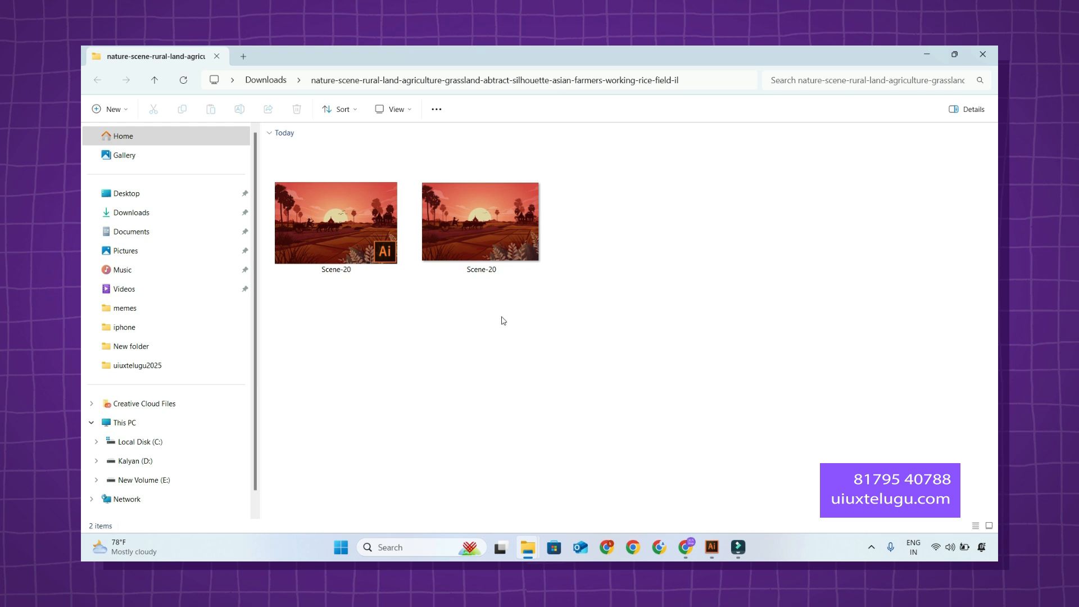
Preview the extracted Scene-20 JPG image, then close the preview.
{"action": "left_click", "coordinate": [360, 229]}
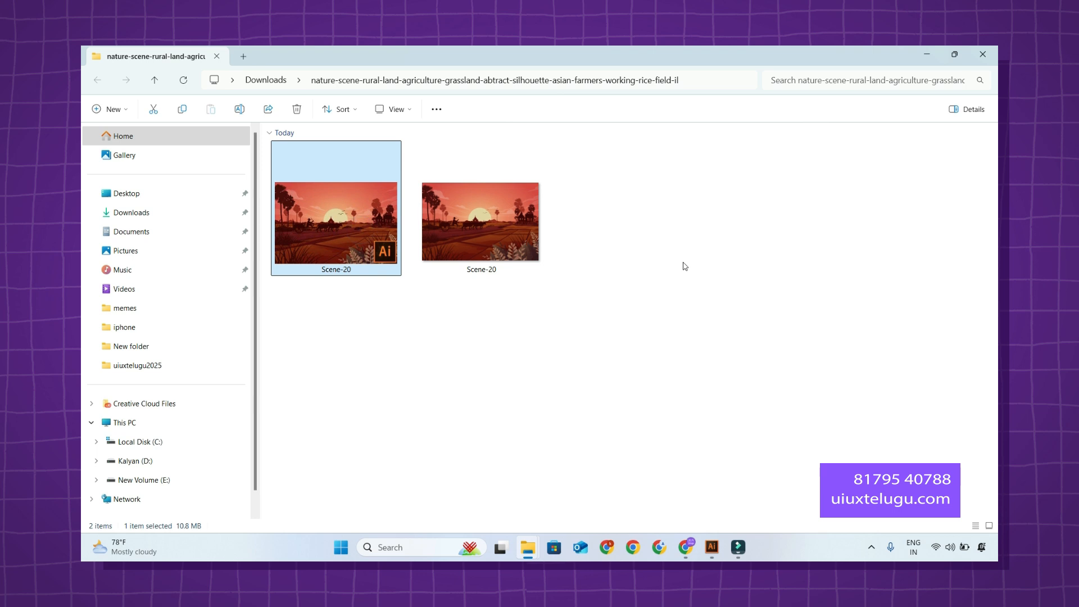
{"action": "double_click", "coordinate": [458, 226]}
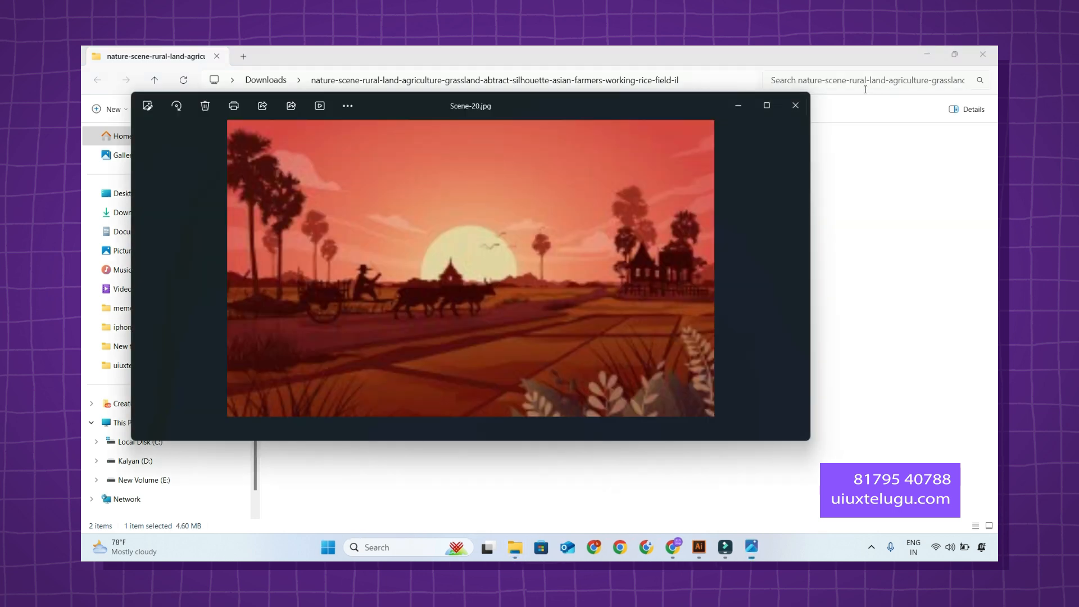
{"action": "left_click", "coordinate": [796, 106]}
Group the extracted files by type and select the Encapsulated PostScript version of Scene-20.
{"action": "right_click", "coordinate": [612, 242]}
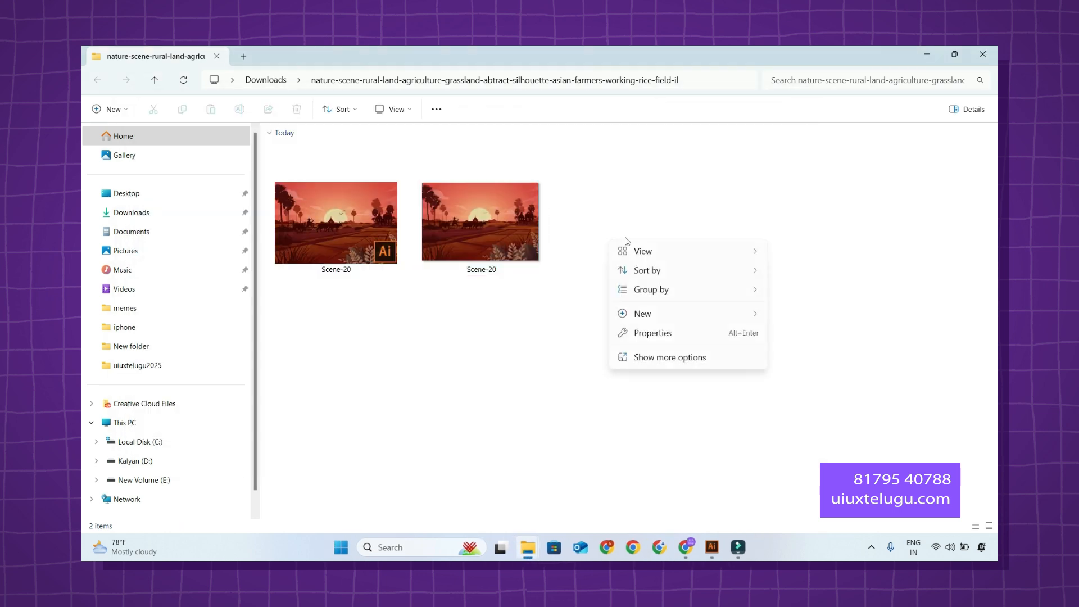
{"action": "mouse_move", "coordinate": [682, 289]}
{"action": "left_click", "coordinate": [795, 328]}
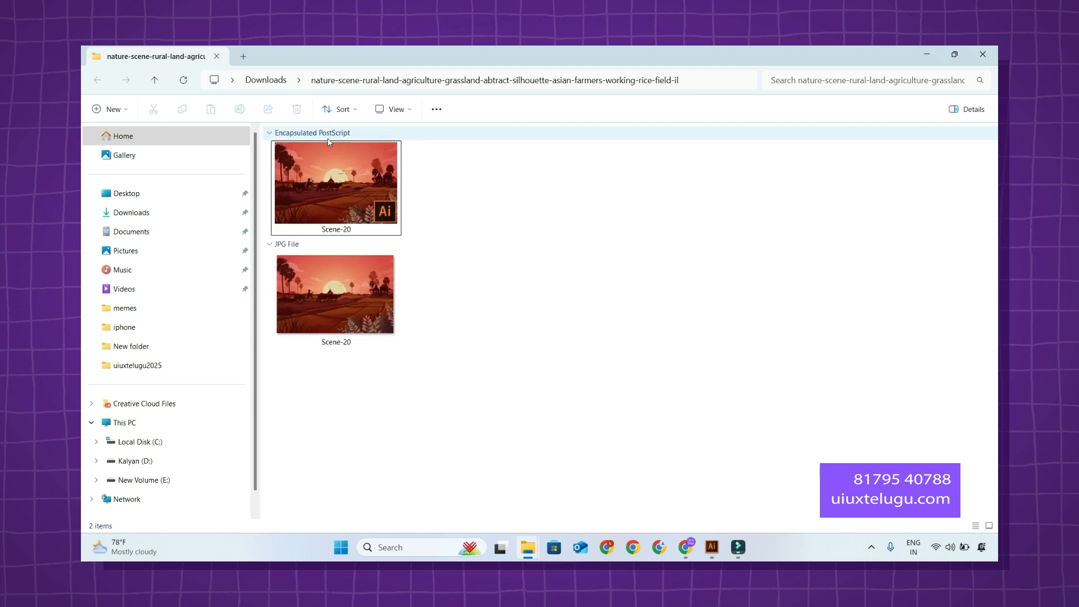
{"action": "left_click", "coordinate": [303, 282]}
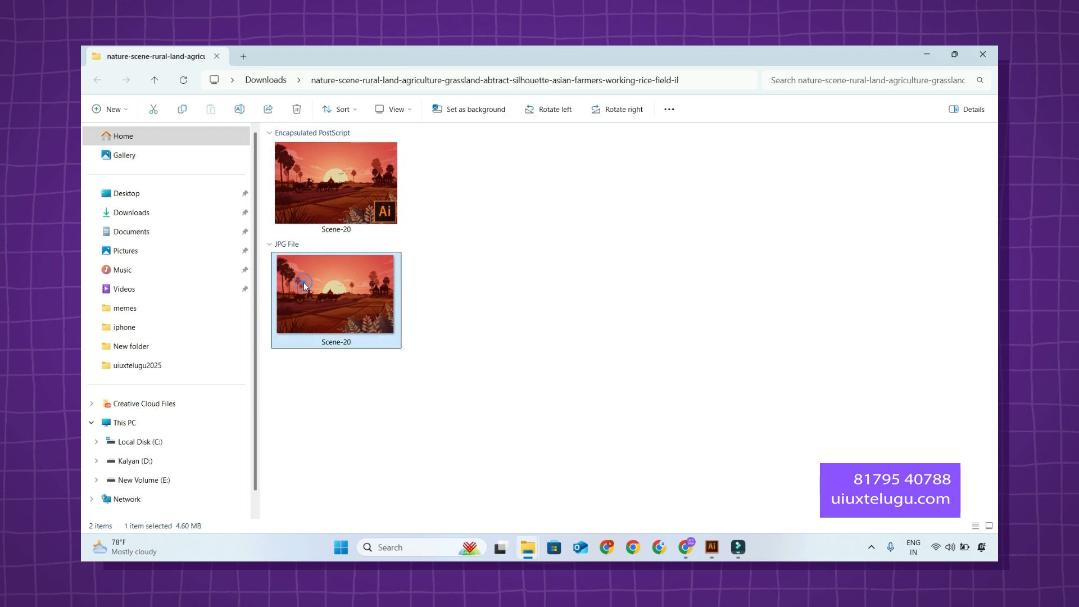
{"action": "left_click", "coordinate": [328, 194]}
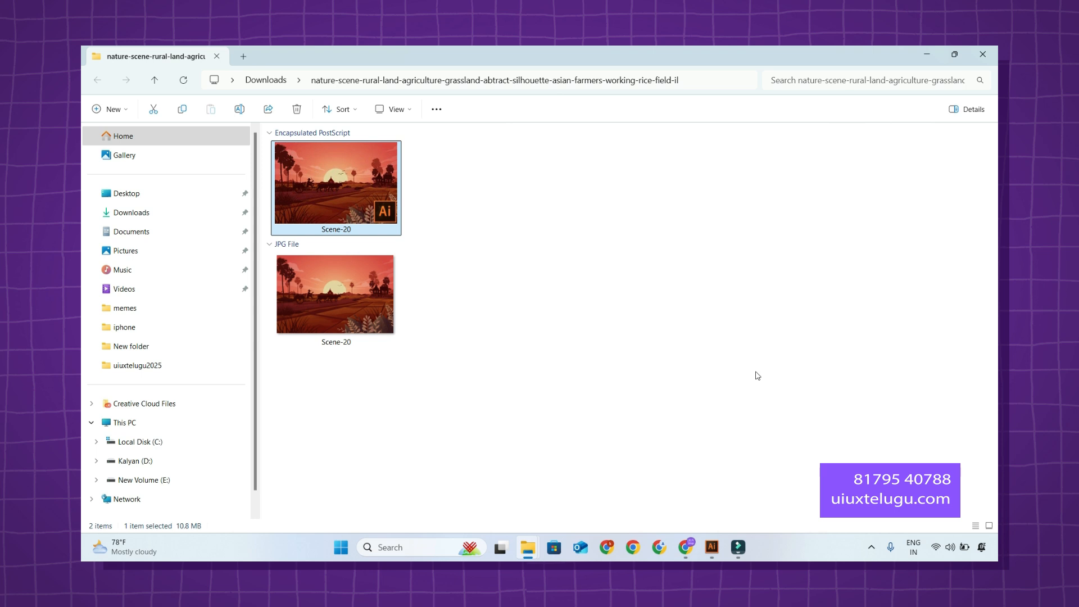
Search the web for "eps to svg" in a new browser tab, view Convertio's EPS to SVG converter, and close the tab.
{"action": "left_click", "coordinate": [685, 547]}
{"action": "left_click", "coordinate": [396, 57]}
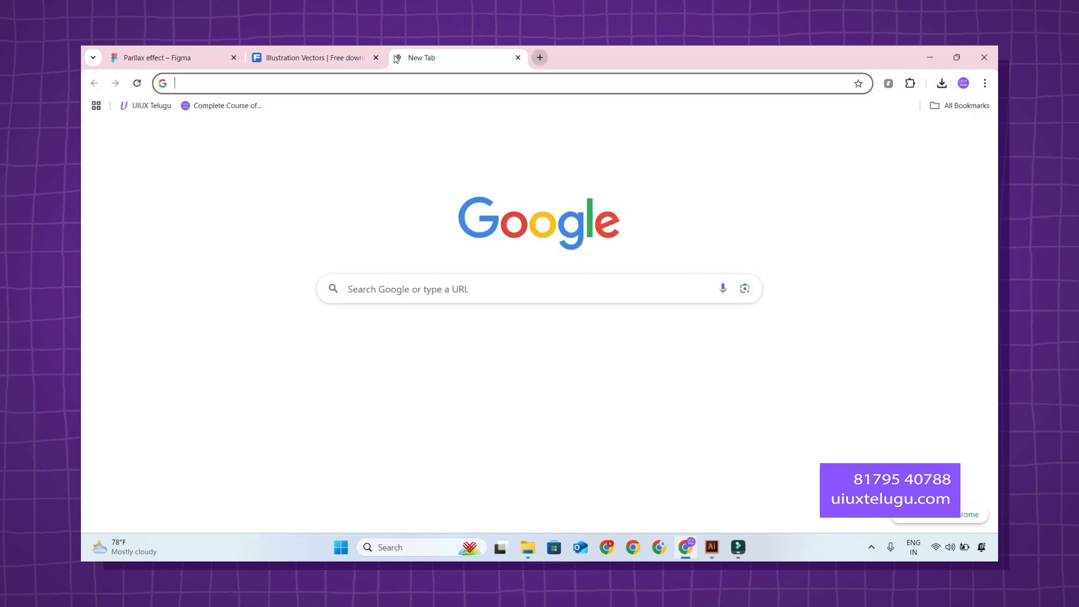
{"action": "type", "text": "eps to sv"}
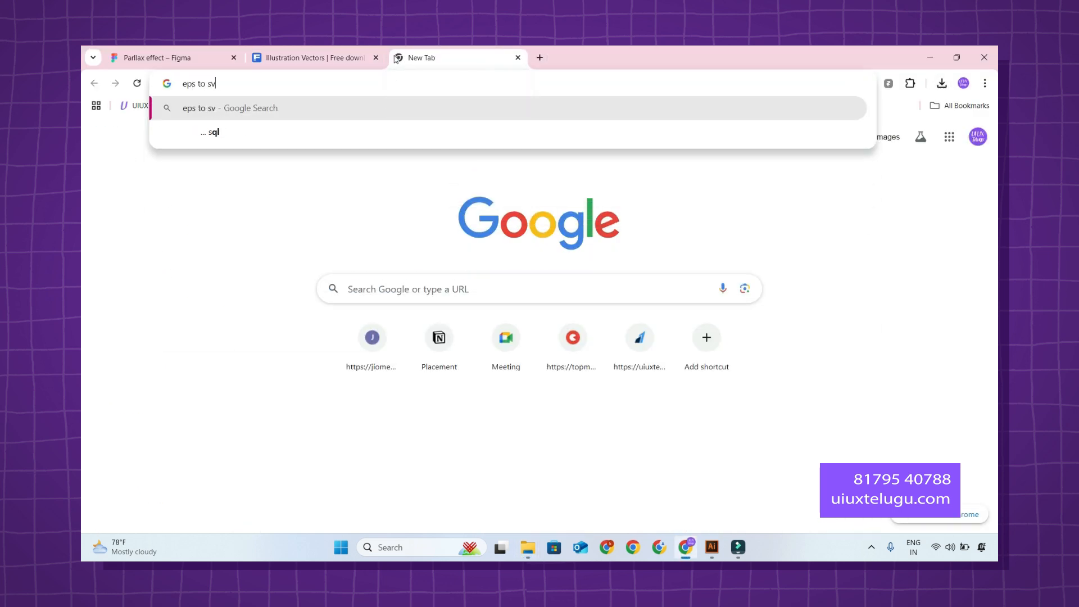
{"action": "type", "text": "g"}
{"action": "key", "text": "Return"}
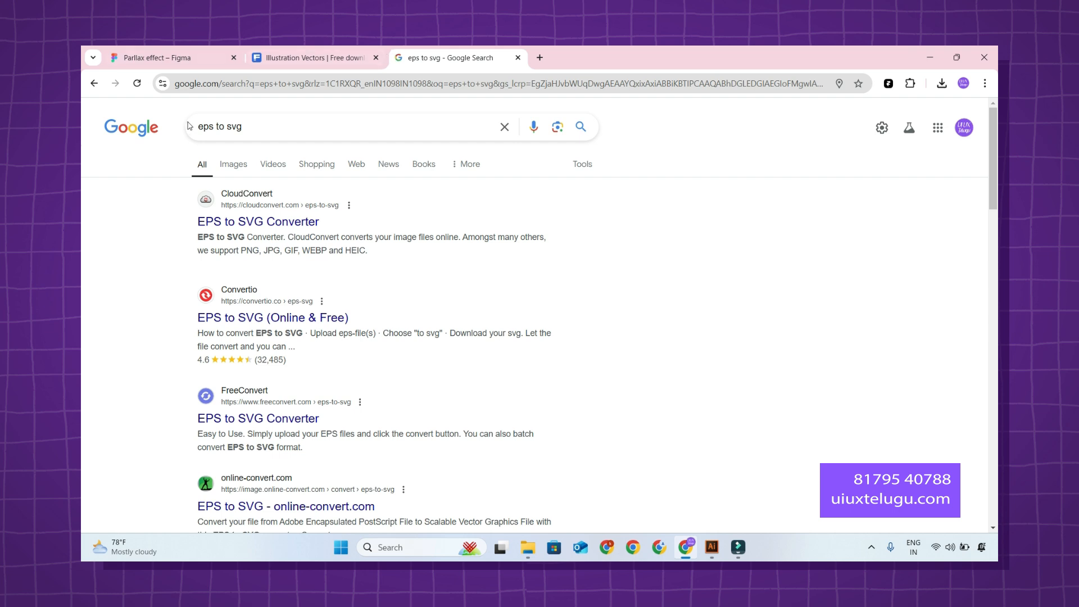
{"action": "left_click", "coordinate": [329, 321]}
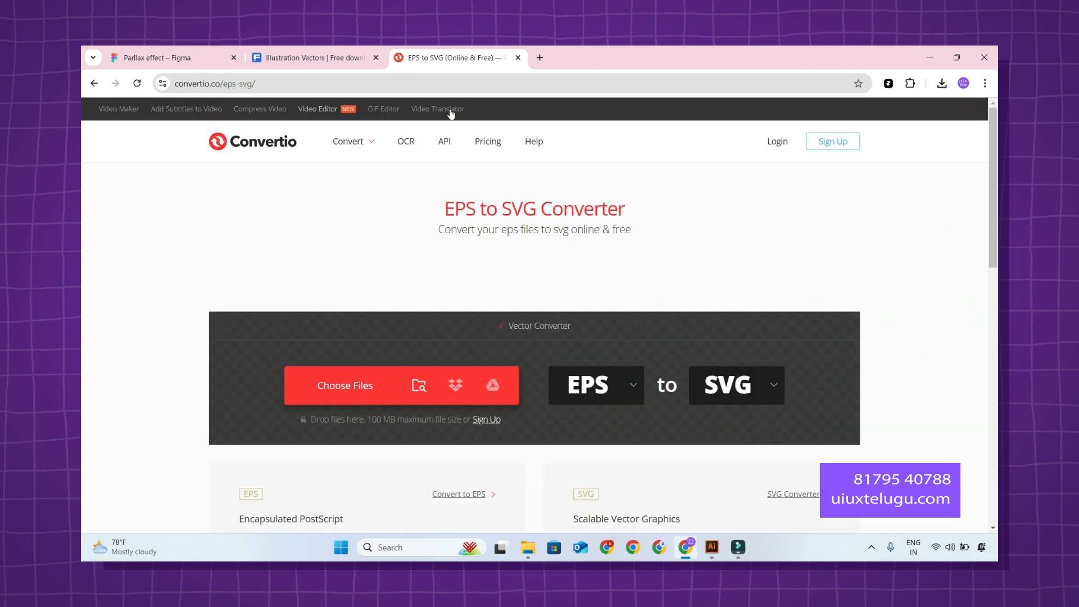
{"action": "left_click", "coordinate": [517, 57]}
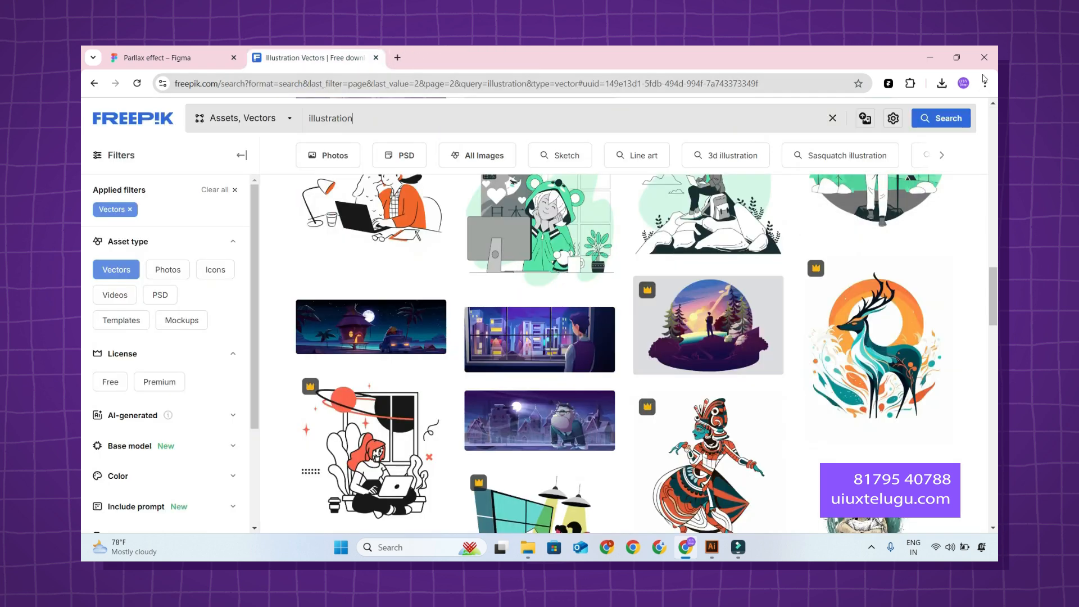
Close the Freepik page and copy the path of the extracted illustration folder in File Explorer.
{"action": "mouse_move", "coordinate": [957, 59]}
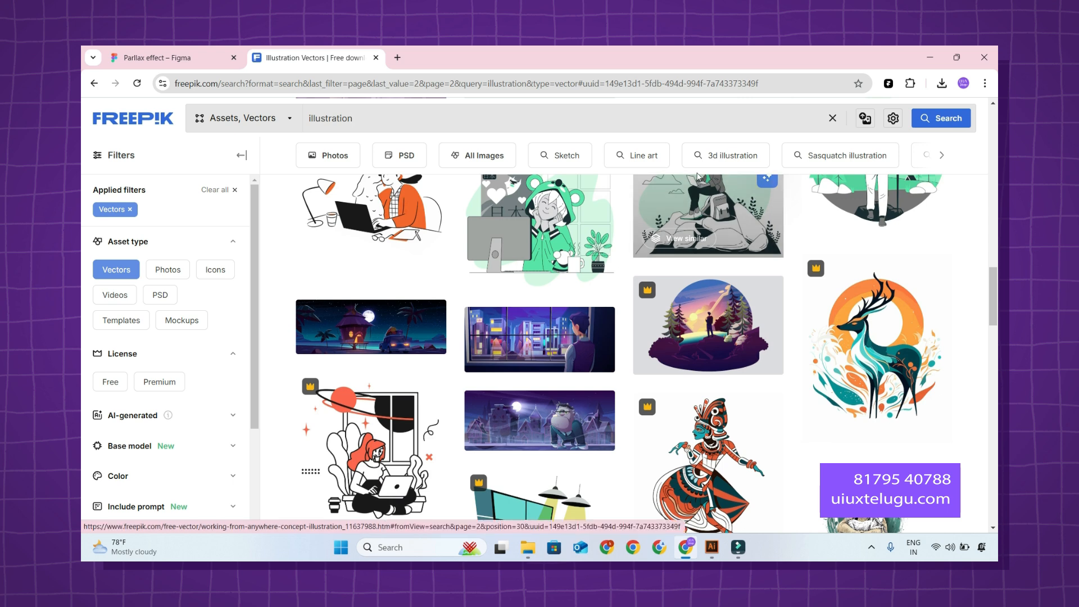
{"action": "left_click", "coordinate": [376, 57]}
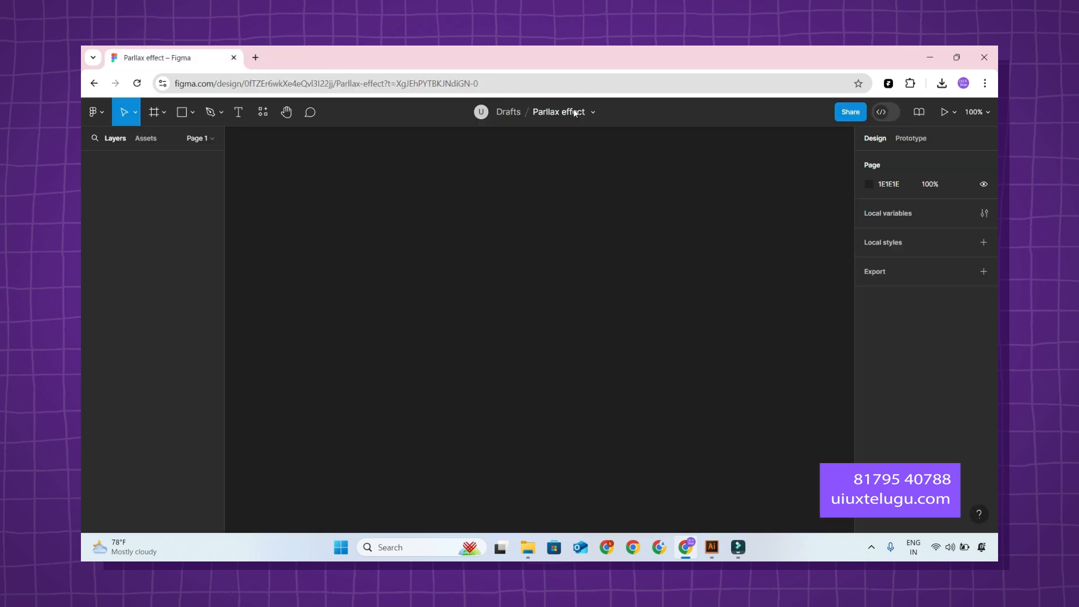
{"action": "left_click", "coordinate": [930, 56]}
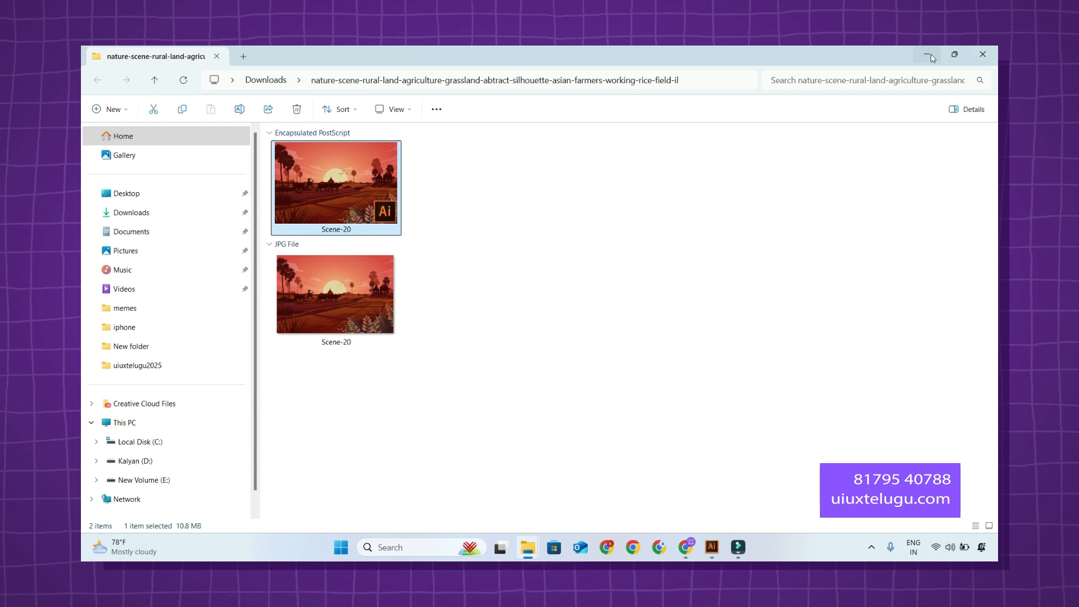
{"action": "left_click", "coordinate": [691, 80]}
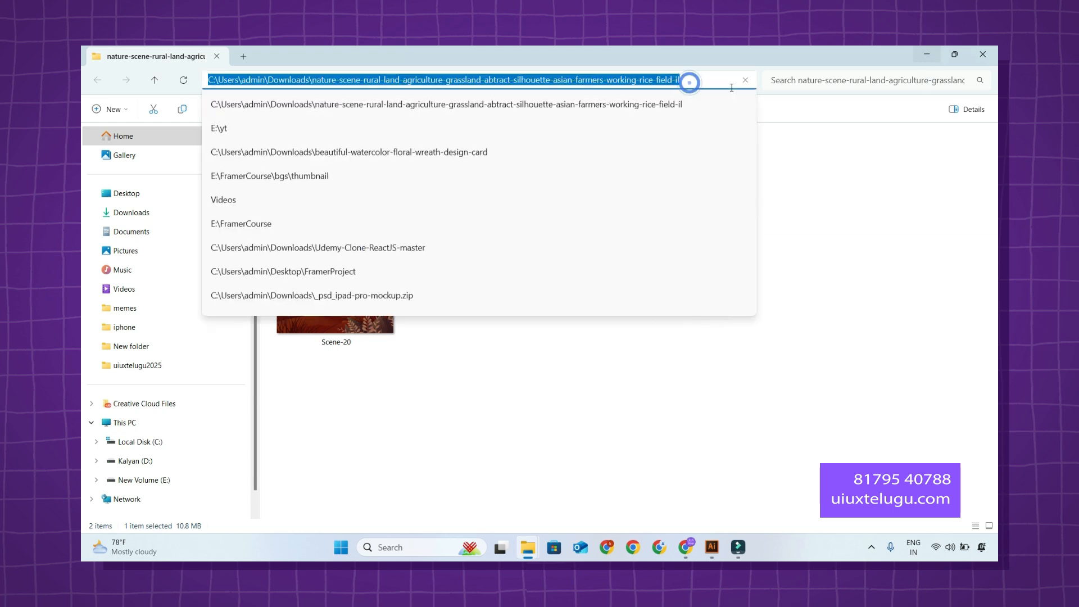
Switch to Illustrator and open the Scene-20 Encapsulated PostScript file from the extracted illustration folder.
{"action": "left_click", "coordinate": [712, 546]}
{"action": "left_click", "coordinate": [112, 53]}
{"action": "left_click", "coordinate": [123, 79]}
{"action": "key", "text": "Escape"}
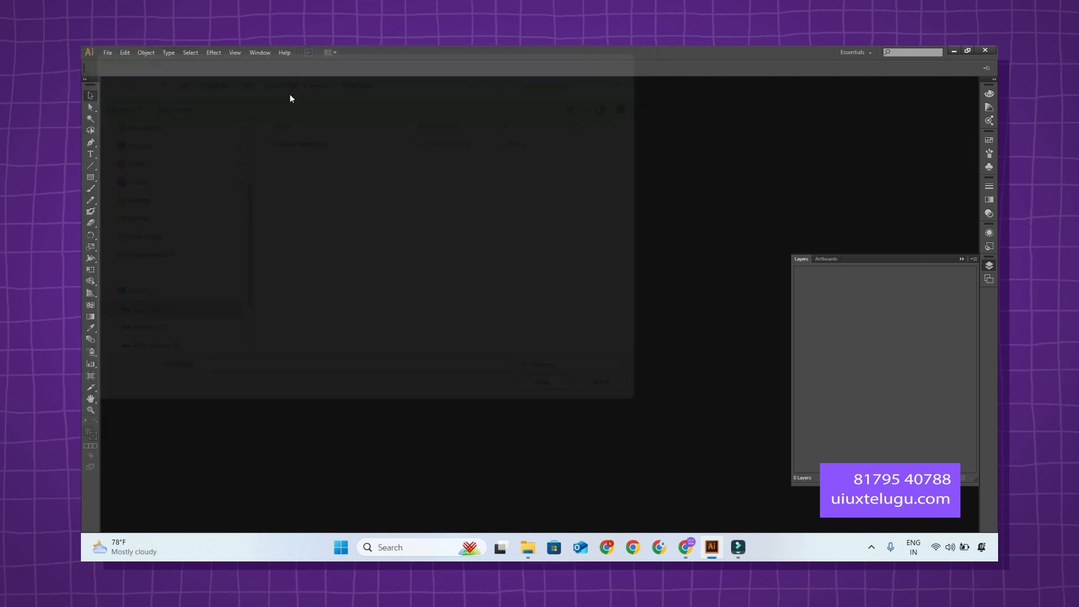
{"action": "left_click", "coordinate": [108, 52]}
{"action": "left_click", "coordinate": [120, 86]}
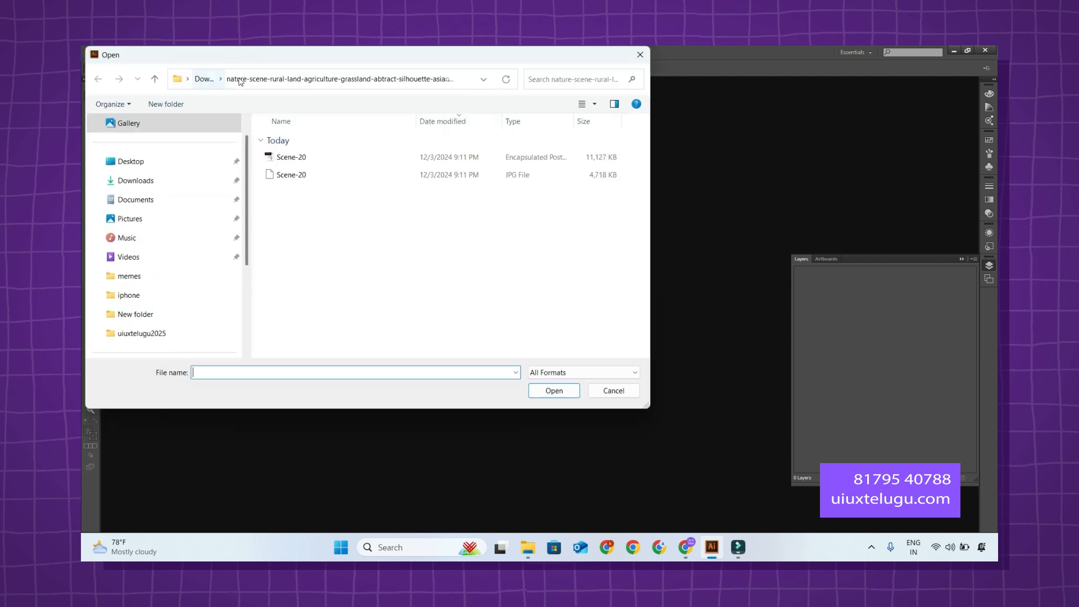
{"action": "left_click", "coordinate": [462, 82]}
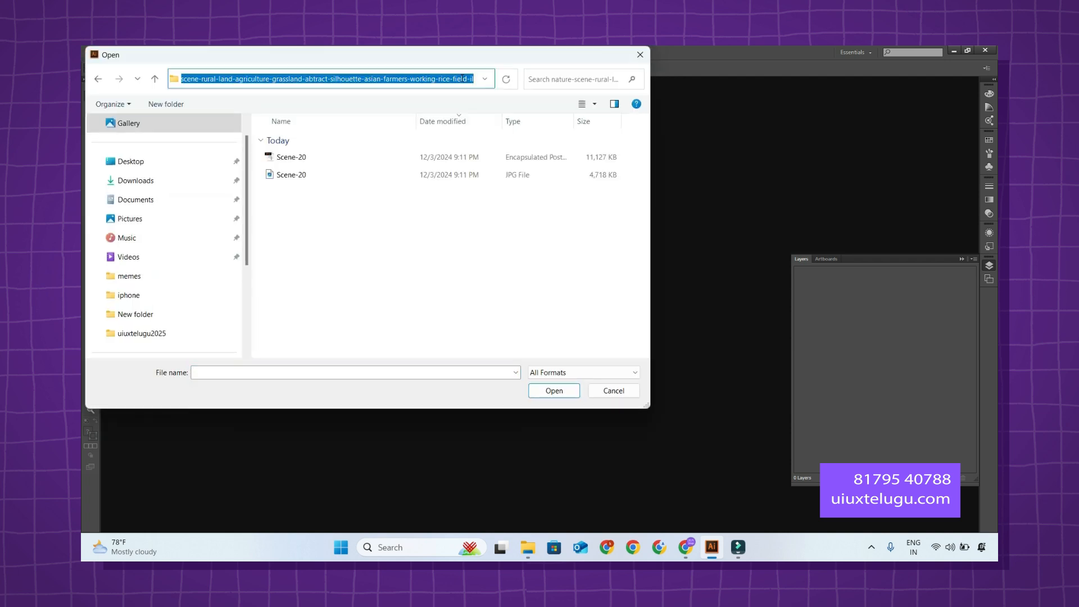
{"action": "key", "text": "ctrl+v"}
{"action": "key", "text": "Return"}
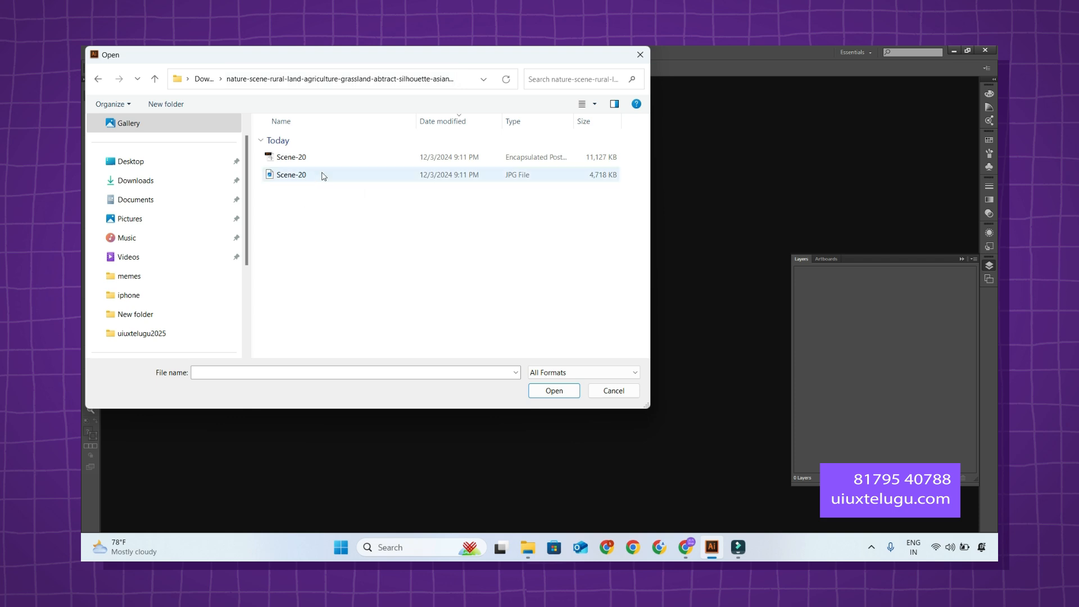
{"action": "double_click", "coordinate": [298, 159]}
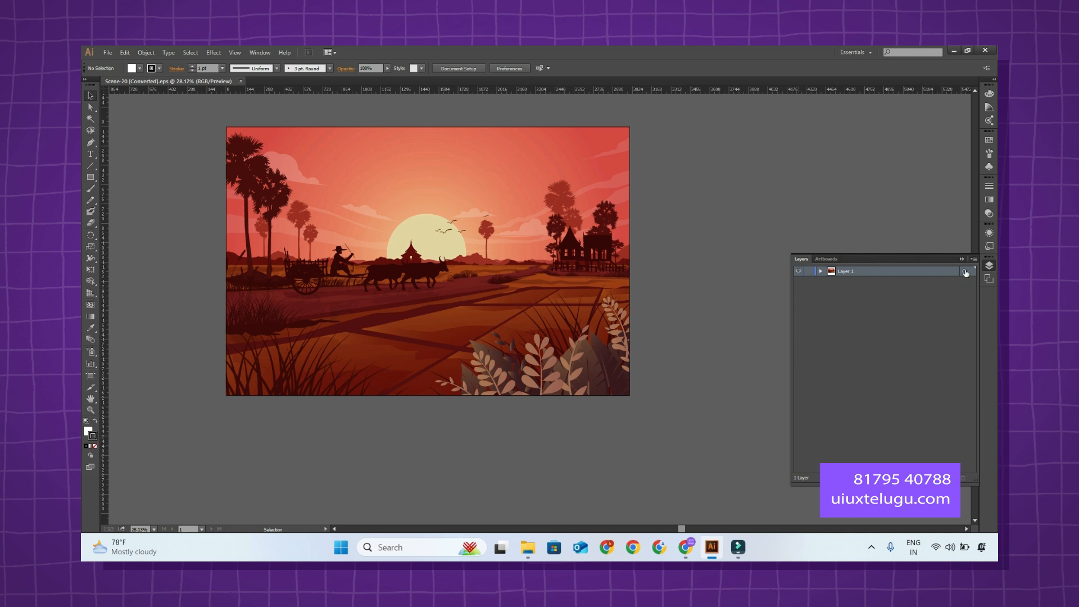
Select all of Layer 1's artwork, copy it, and paste it into the "Parllax effect" file in Figma.
{"action": "left_click", "coordinate": [965, 271]}
{"action": "left_click", "coordinate": [820, 272]}
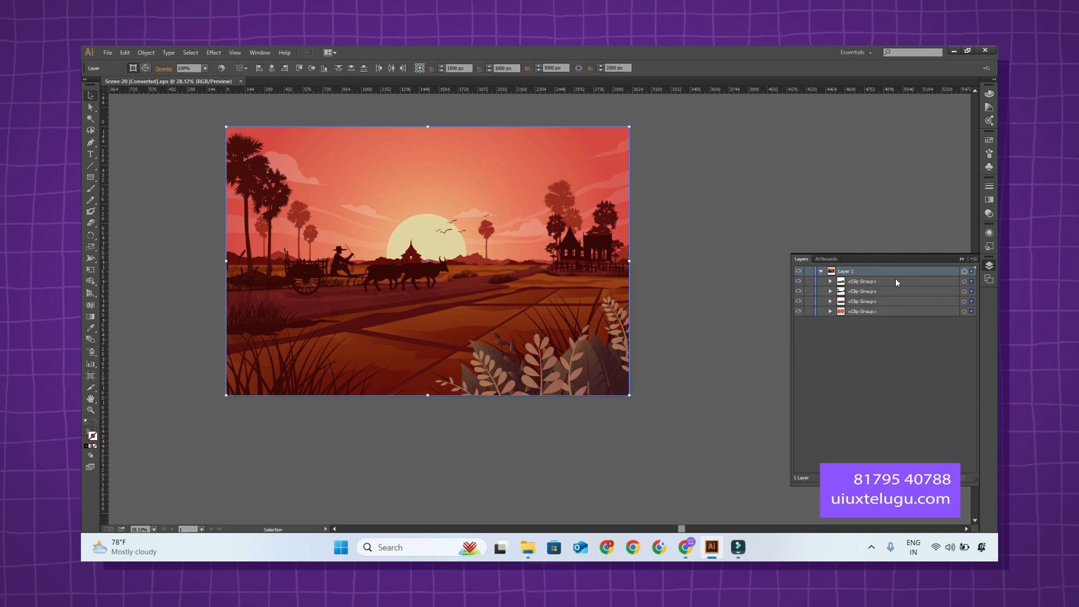
{"action": "left_click", "coordinate": [685, 547]}
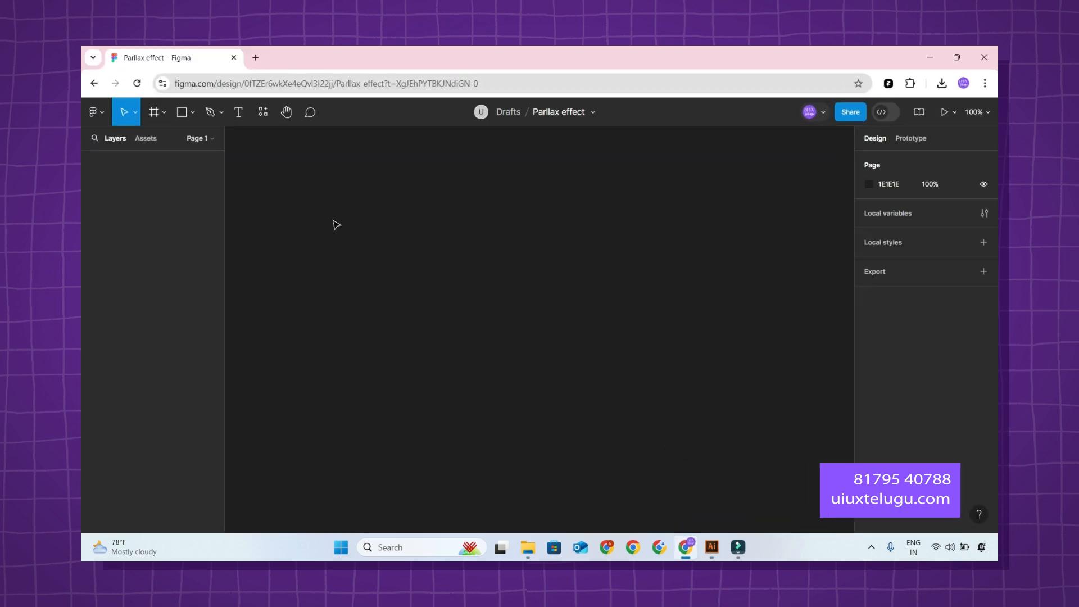
{"action": "left_click", "coordinate": [930, 57]}
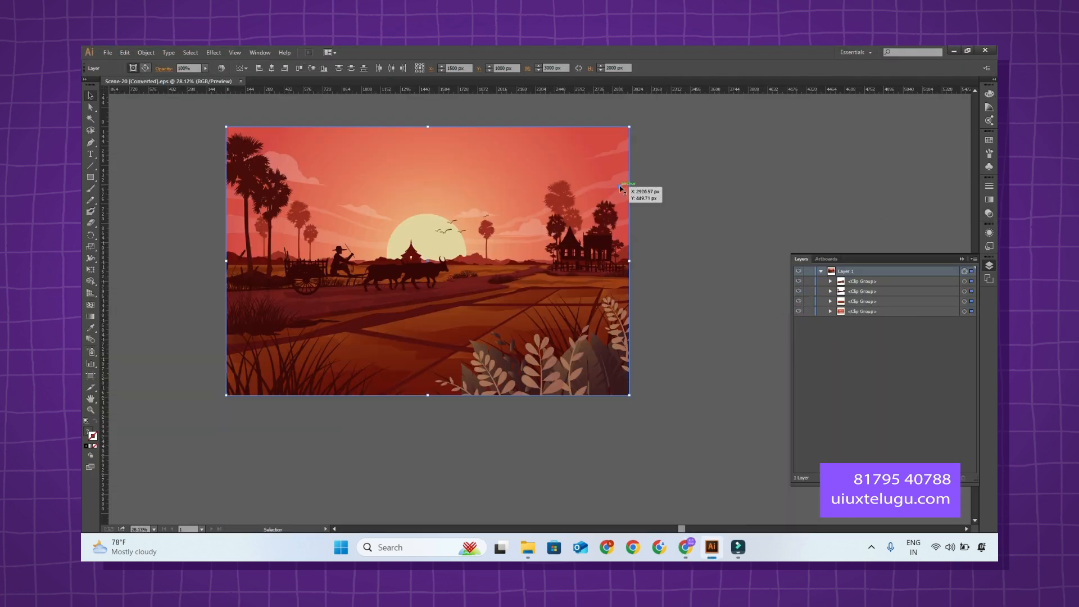
{"action": "left_click", "coordinate": [686, 546]}
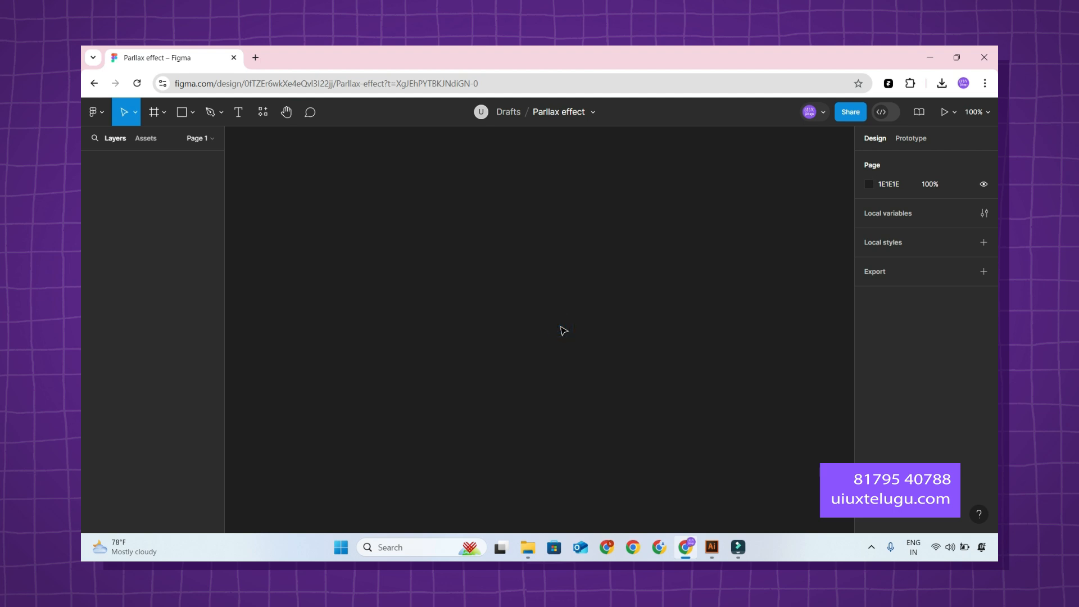
{"action": "key", "text": "ctrl+v"}
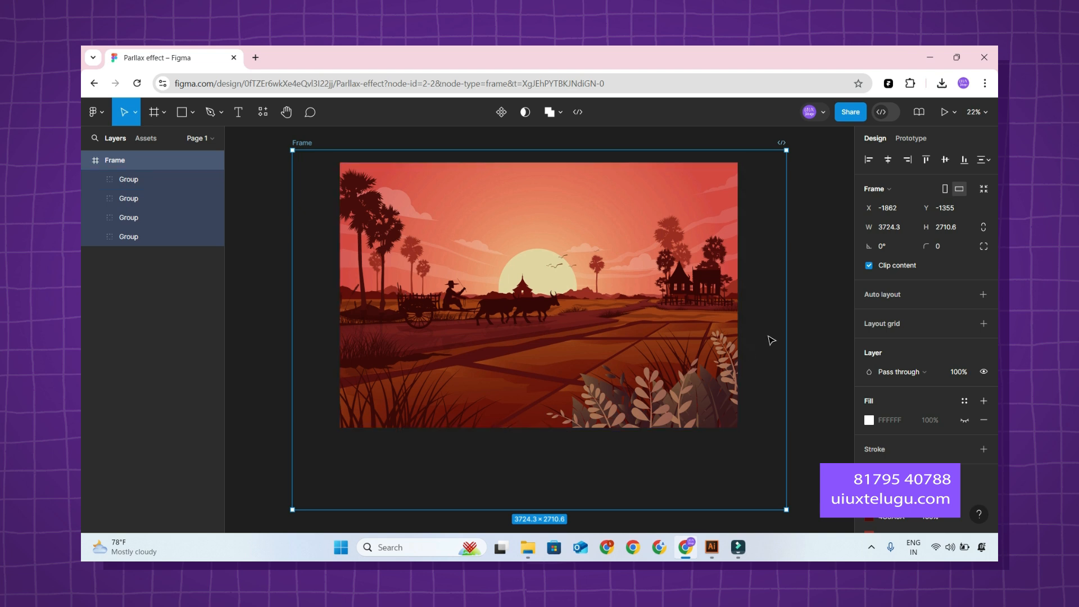
{"action": "left_click", "coordinate": [713, 546]}
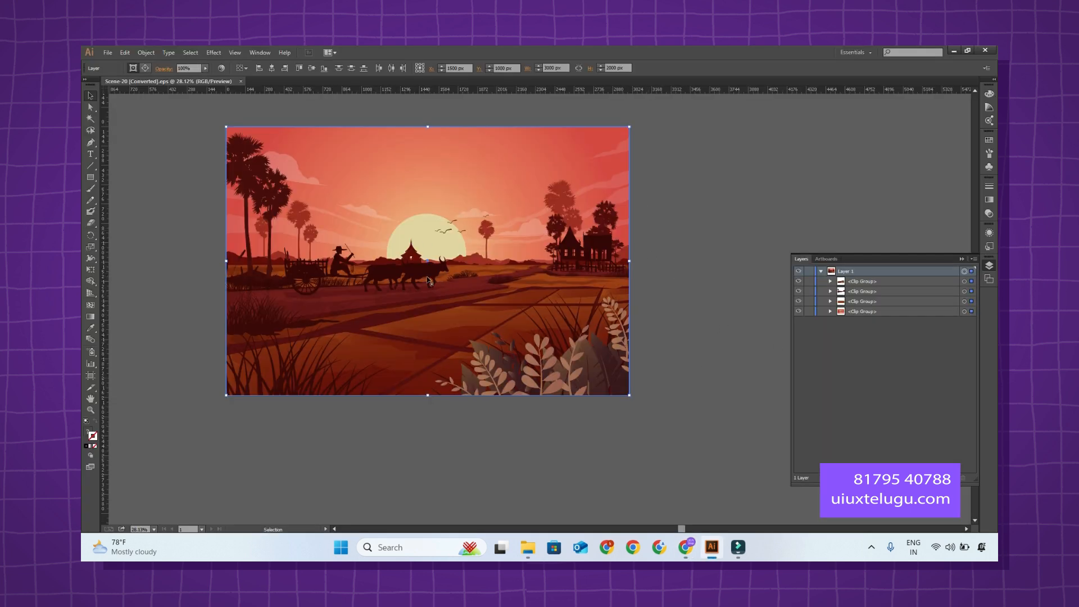
{"action": "left_click", "coordinate": [954, 51]}
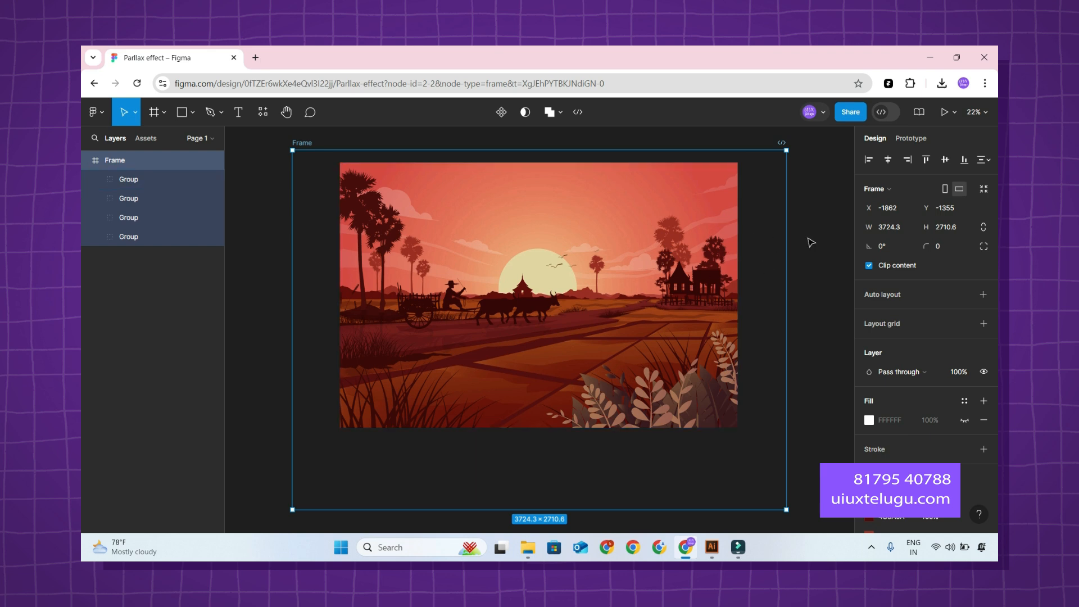
Show the pasted frame's FFFFFF fill, try enlarging its four groups to about 3733 × 2489, and undo the resize.
{"action": "scroll", "coordinate": [912, 396], "scroll_direction": "down", "scroll_amount": 2}
{"action": "left_click", "coordinate": [965, 341]}
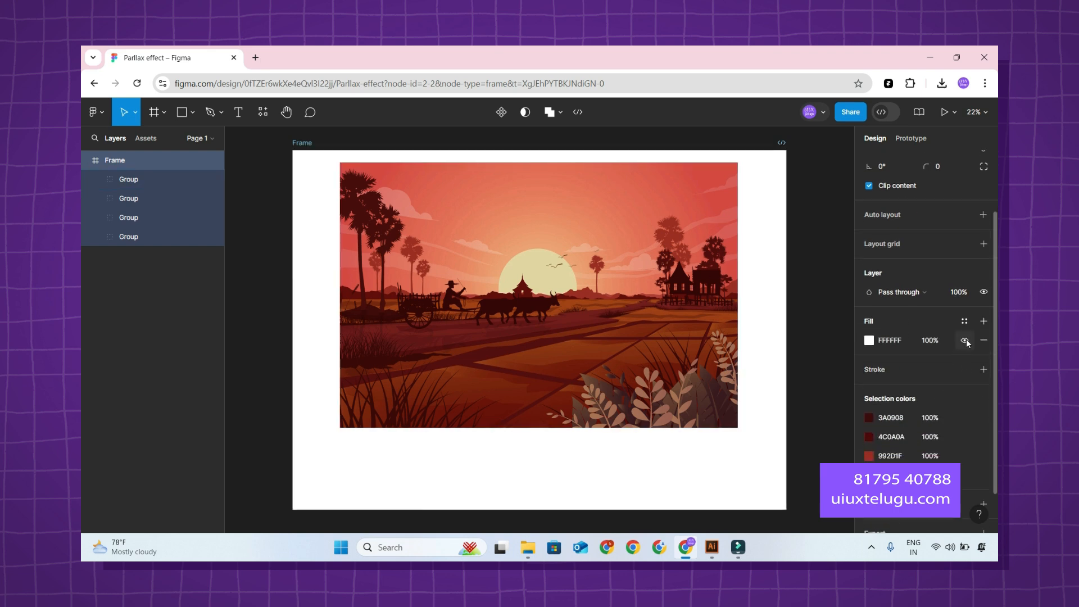
{"action": "left_click", "coordinate": [140, 180]}
{"action": "left_click", "coordinate": [151, 237], "text": "shift"}
{"action": "scroll", "coordinate": [517, 352], "scroll_direction": "down", "scroll_amount": 3}
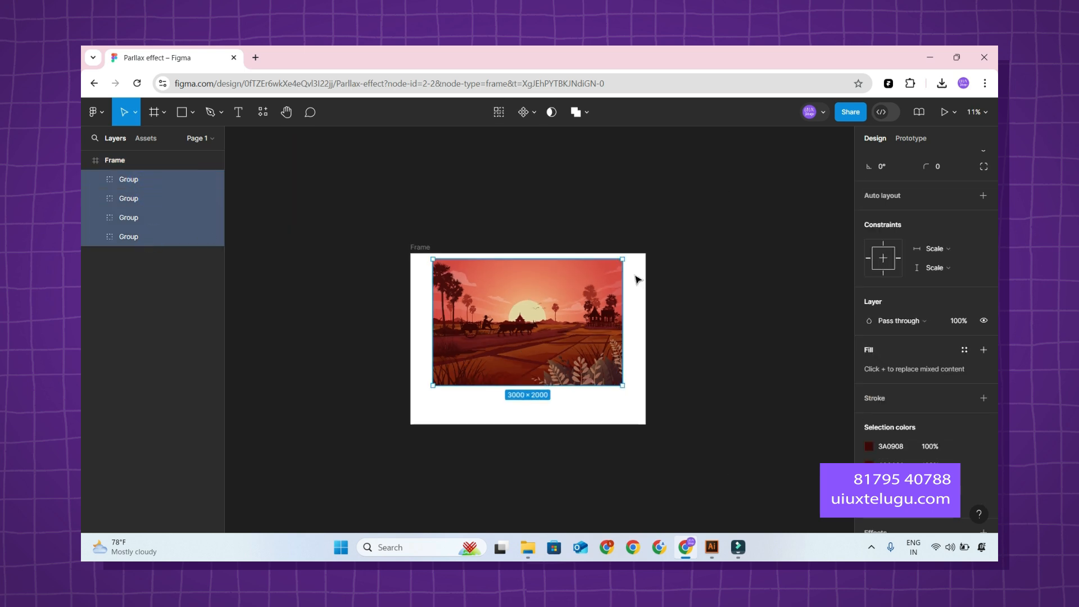
{"action": "mouse_move", "coordinate": [663, 240]}
{"action": "left_mouse_down"}
{"action": "mouse_move", "coordinate": [677, 230]}
{"action": "mouse_move", "coordinate": [647, 253]}
{"action": "left_mouse_up"}
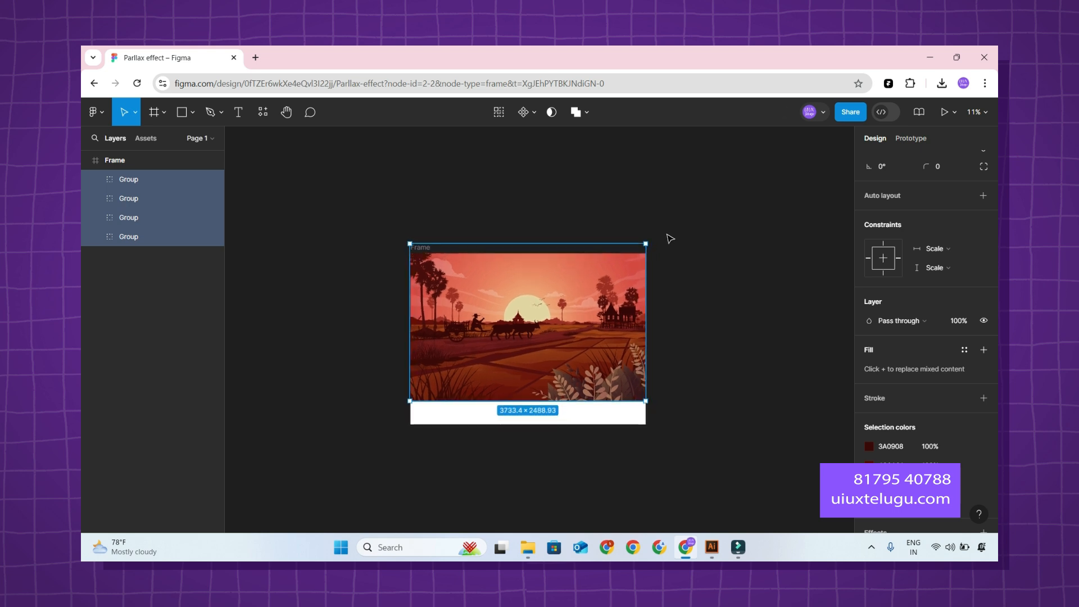
{"action": "key", "text": "ctrl+z"}
Move the four illustration groups out of the pasted frame and delete the empty frame.
{"action": "left_click_drag", "start_coordinate": [136, 195], "coordinate": [140, 153]}
{"action": "left_click", "coordinate": [136, 236]}
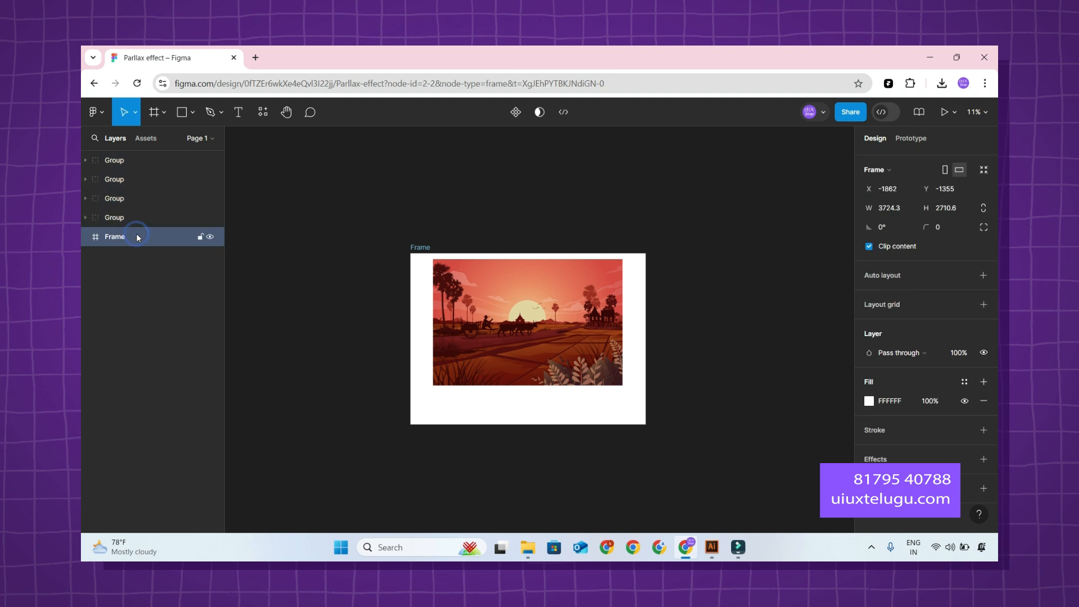
{"action": "key", "text": "Delete"}
Select all four illustration groups and wrap them together in one frame.
{"action": "left_click", "coordinate": [127, 218]}
{"action": "left_click", "coordinate": [203, 275]}
{"action": "left_click", "coordinate": [154, 272]}
{"action": "left_click", "coordinate": [125, 161]}
{"action": "left_click", "coordinate": [124, 216], "text": "shift"}
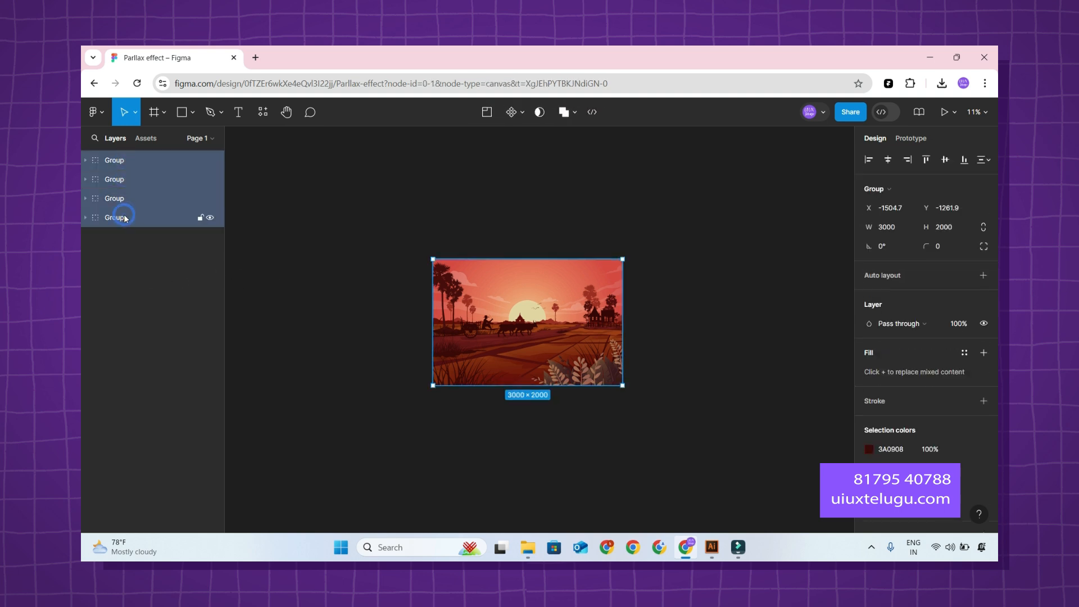
{"action": "key", "text": "ctrl+alt+g"}
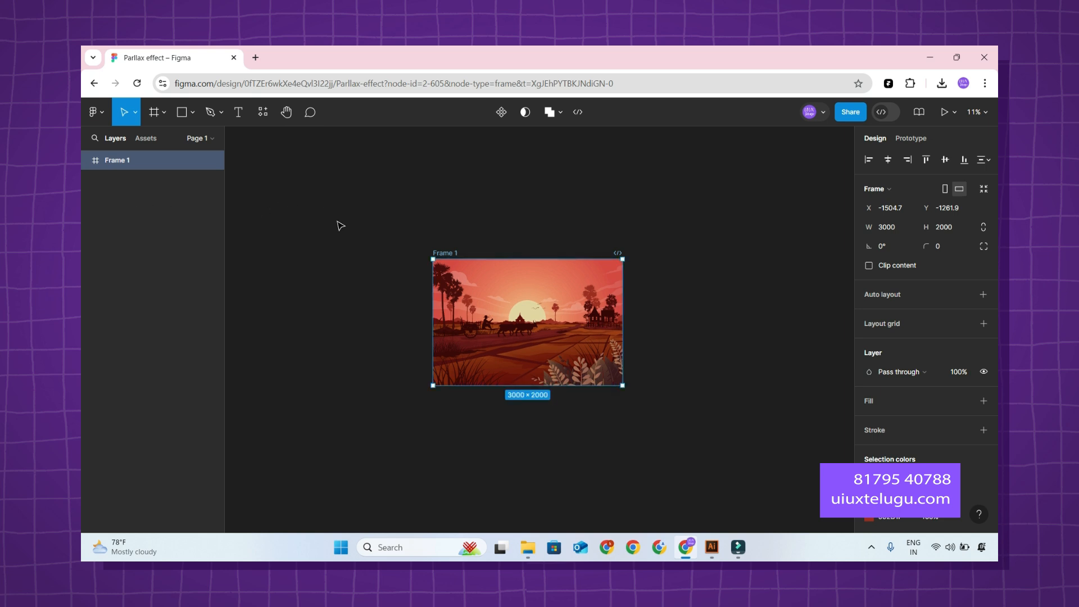
{"action": "key", "text": "ctrl+z"}
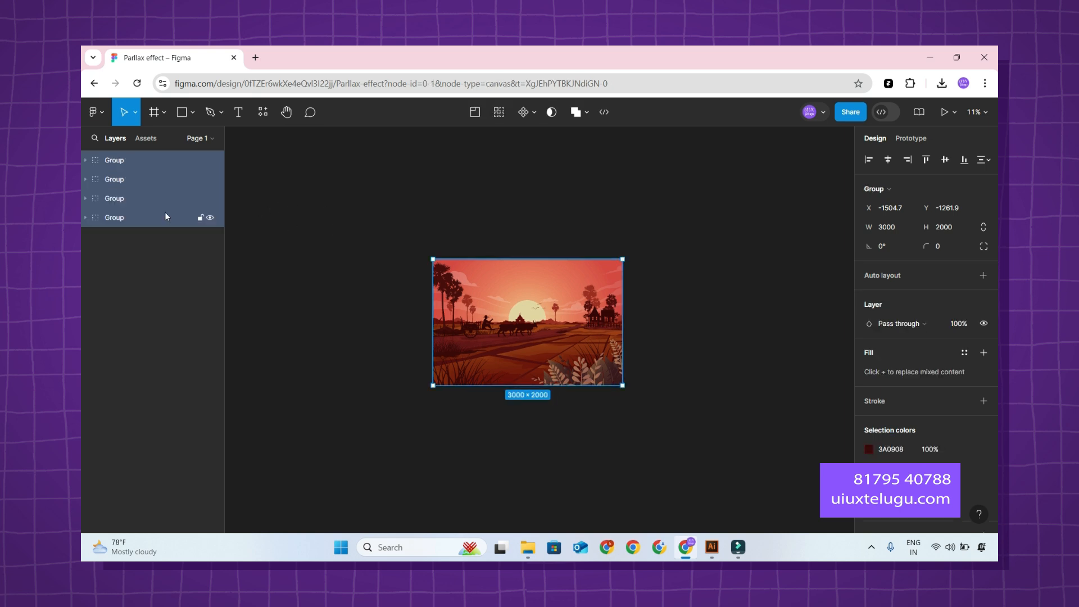
{"action": "right_click", "coordinate": [123, 188]}
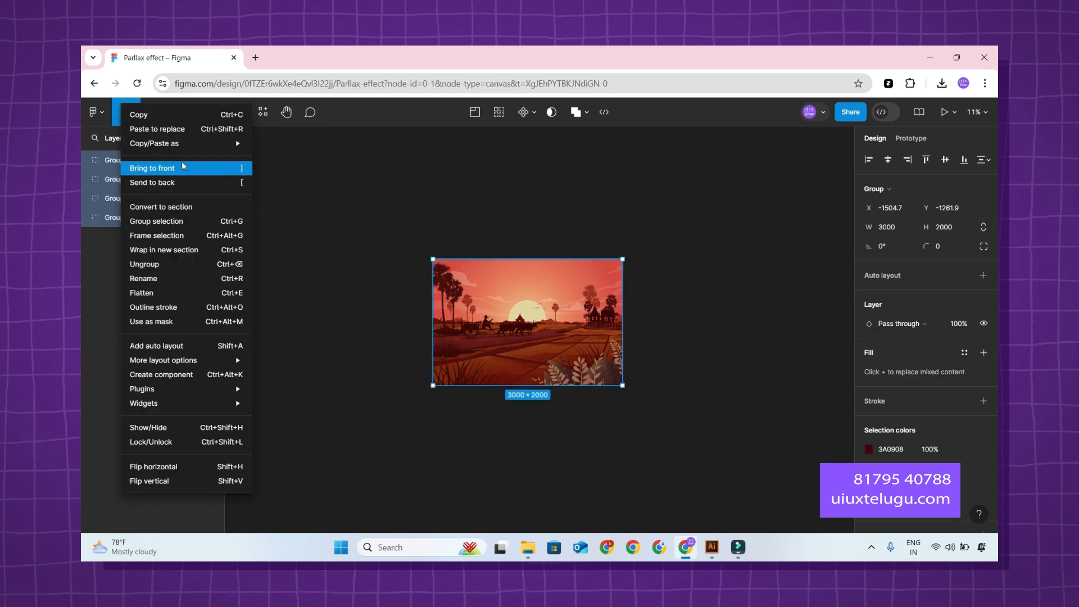
{"action": "left_click", "coordinate": [176, 230]}
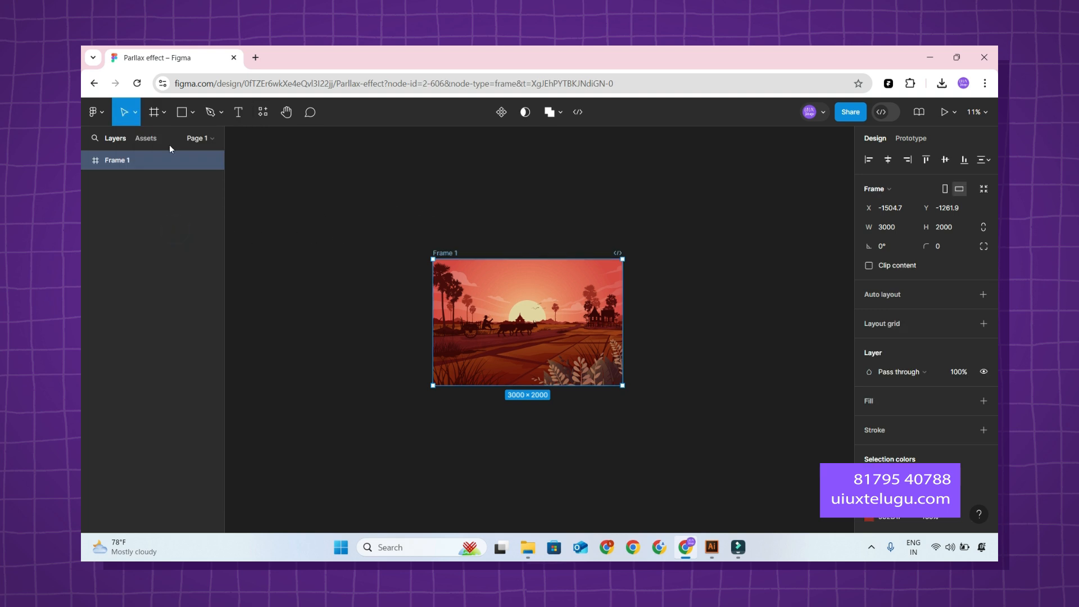
Rename the new frame containing the four groups as Main_Frame.
{"action": "double_click", "coordinate": [123, 160]}
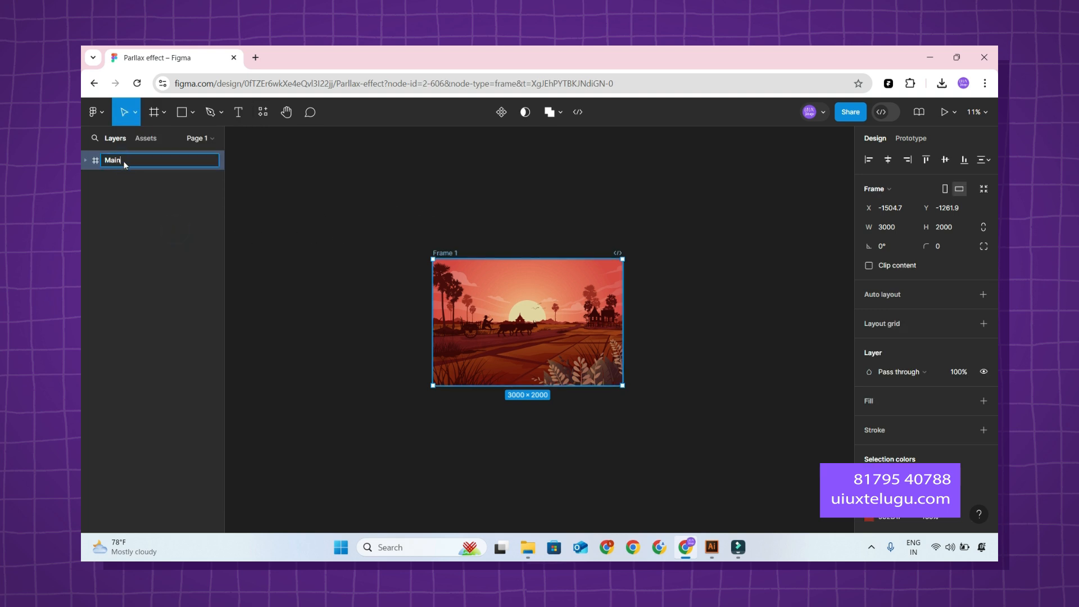
{"action": "type", "text": "Main_Frame"}
{"action": "key", "text": "Return"}
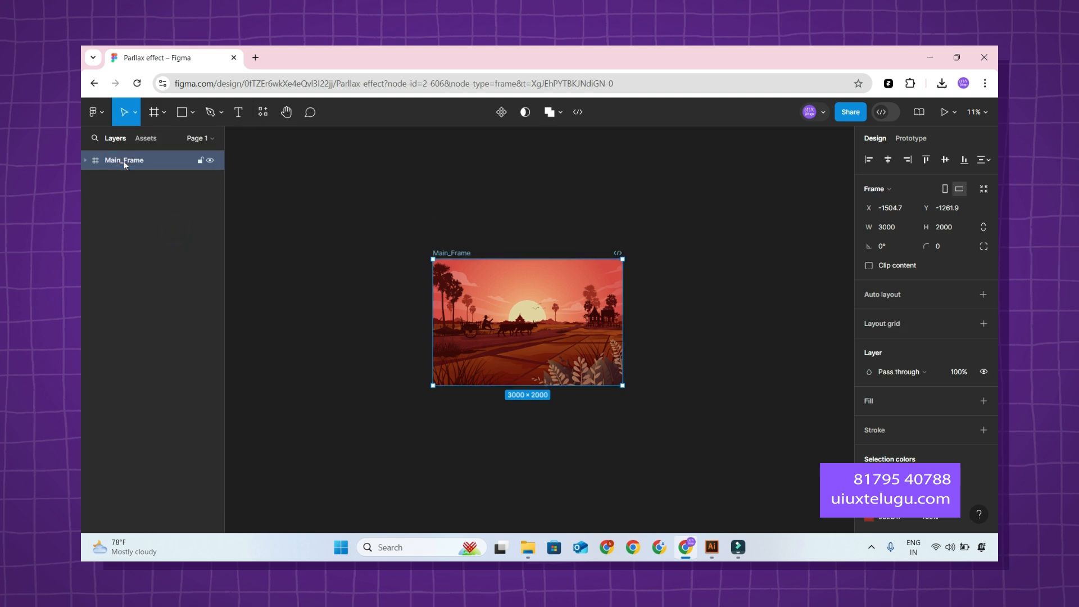
{"action": "left_click", "coordinate": [662, 187]}
Duplicate Main_Frame beside the original.
{"action": "scroll", "coordinate": [664, 318], "scroll_direction": "up", "scroll_amount": 3}
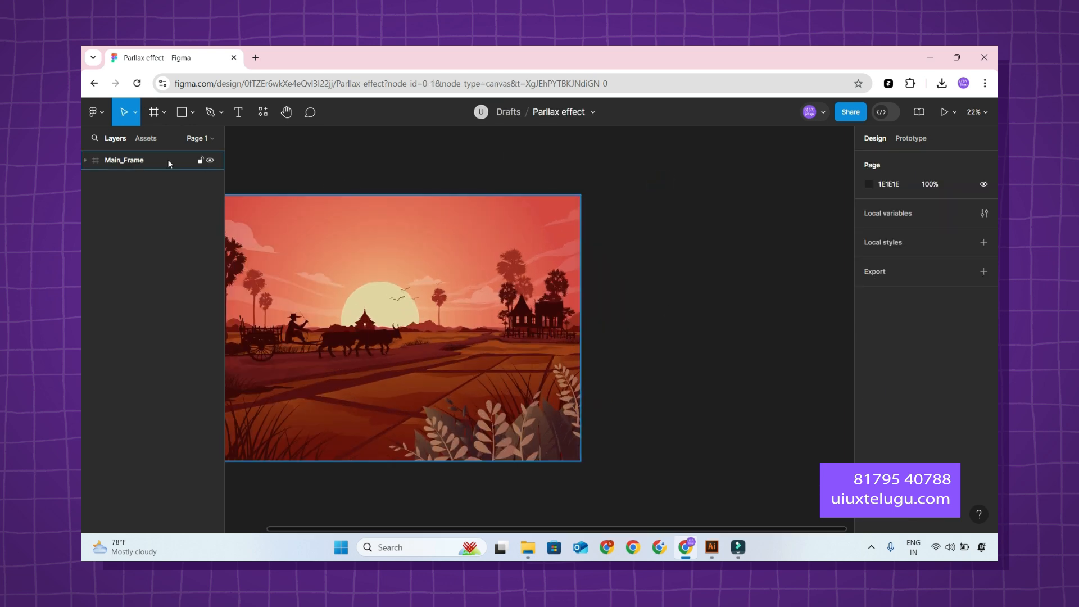
{"action": "left_click", "coordinate": [127, 162]}
{"action": "key", "text": "ctrl+d"}
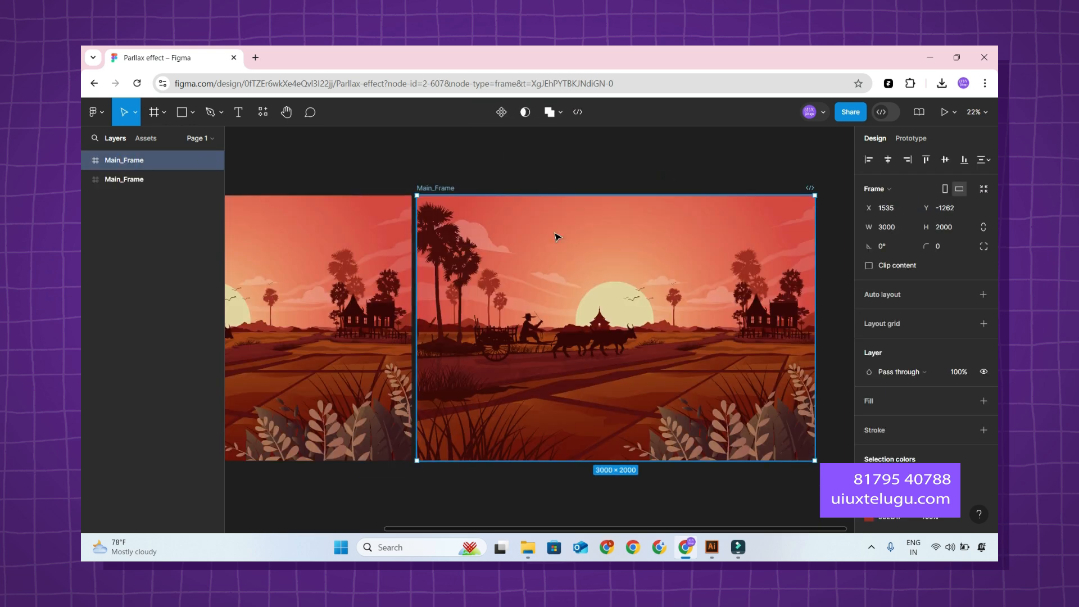
Lock and hide the original Main_Frame, keeping only its duplicate visible.
{"action": "left_click", "coordinate": [172, 180]}
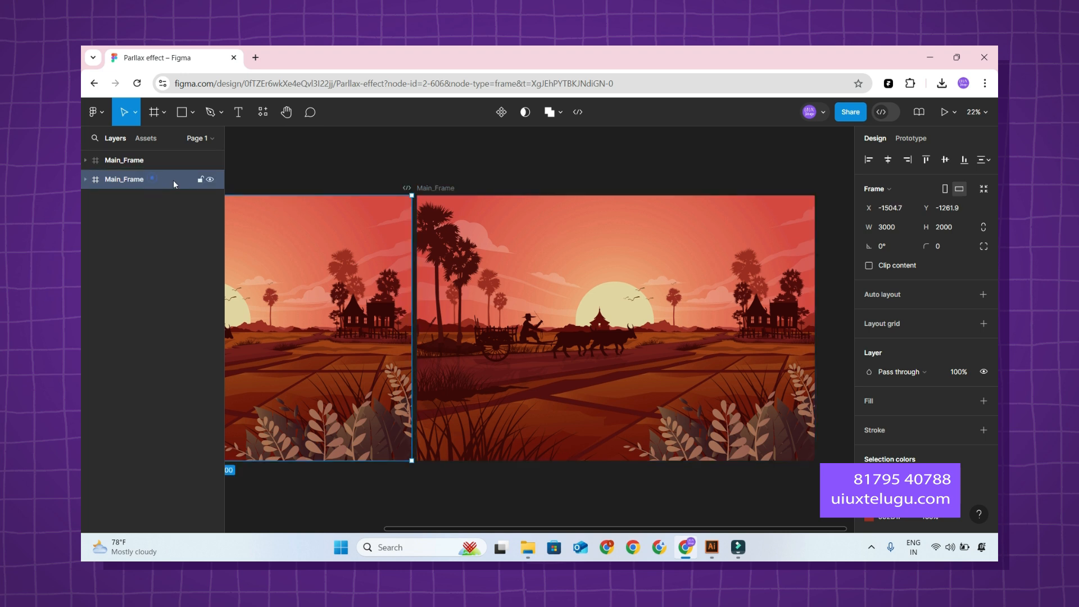
{"action": "left_click", "coordinate": [200, 180]}
{"action": "left_click", "coordinate": [210, 179]}
{"action": "scroll", "coordinate": [340, 164], "scroll_direction": "down", "scroll_amount": 3}
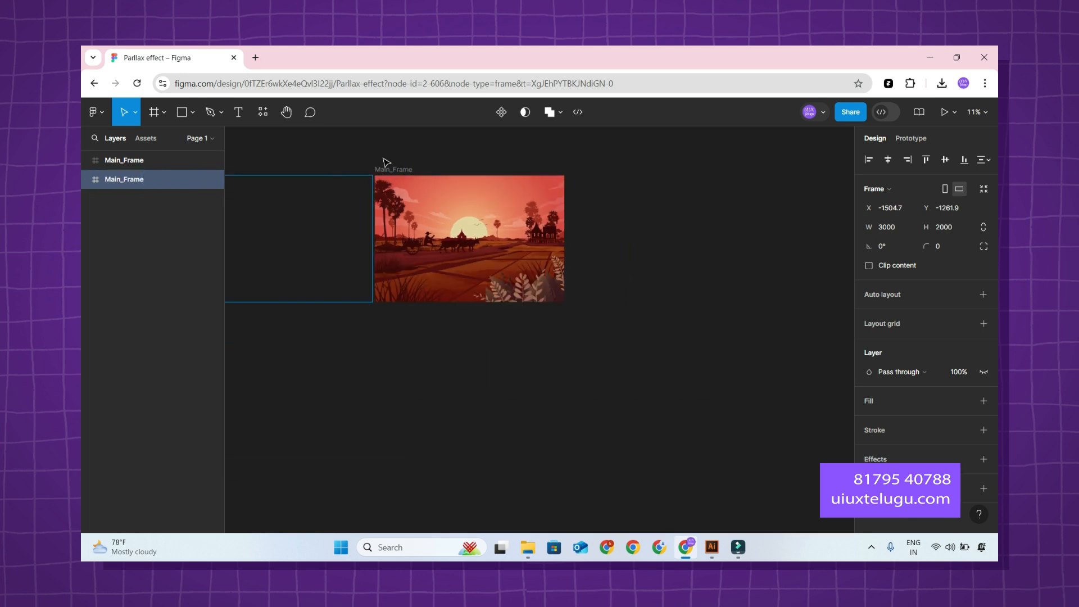
{"action": "scroll", "coordinate": [657, 236], "scroll_direction": "up", "scroll_amount": 1}
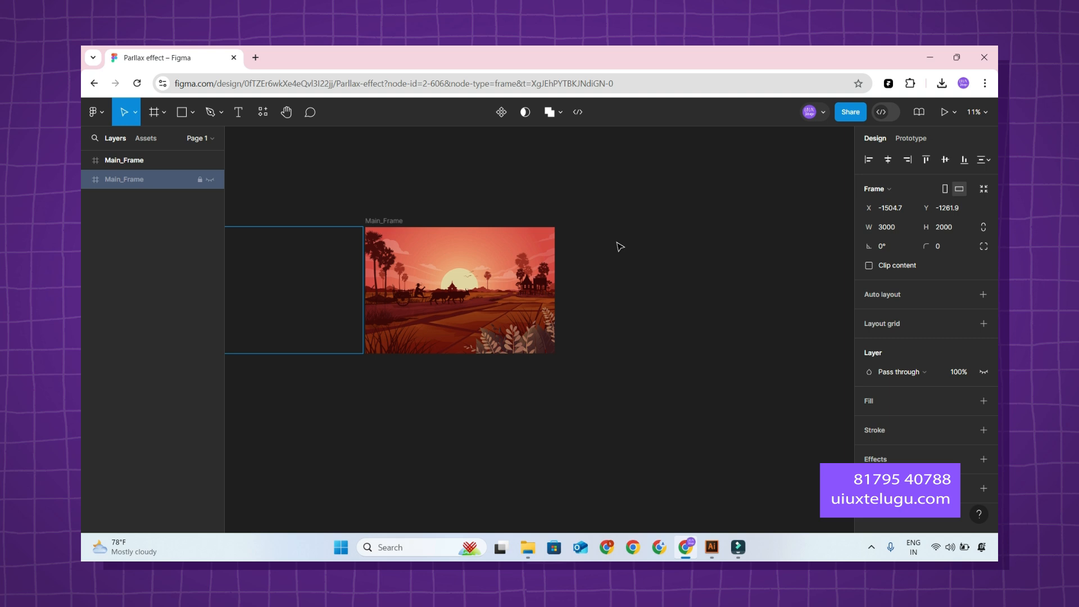
Add a second page to the file and return to Page 1.
{"action": "left_click", "coordinate": [198, 139]}
{"action": "left_click", "coordinate": [209, 163]}
{"action": "left_click", "coordinate": [397, 158]}
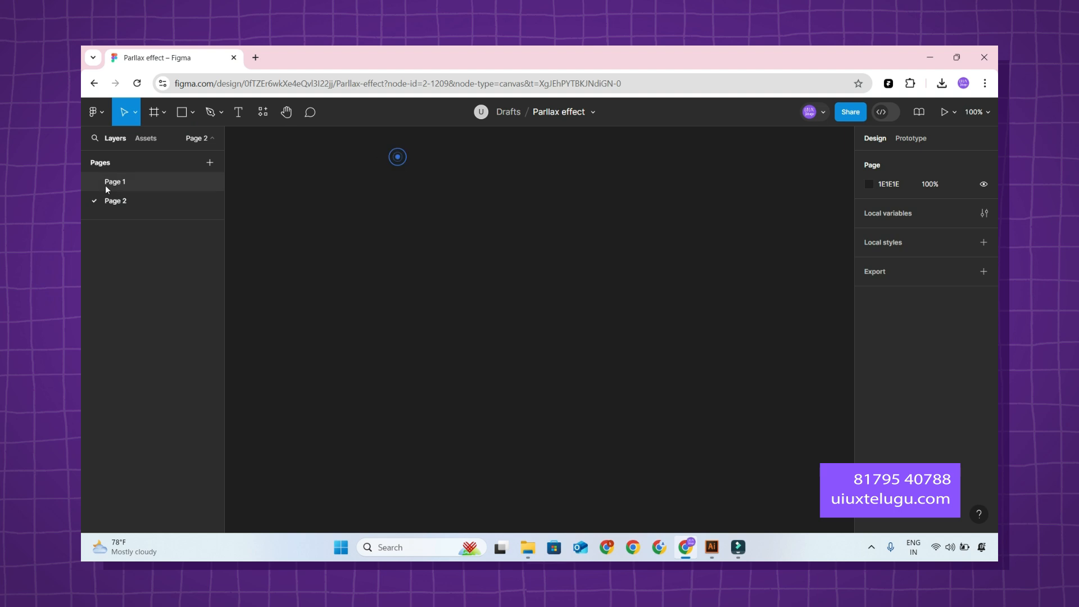
{"action": "left_click", "coordinate": [106, 183]}
{"action": "left_click", "coordinate": [150, 198]}
{"action": "left_click", "coordinate": [157, 177]}
{"action": "scroll", "coordinate": [664, 304], "scroll_direction": "down", "scroll_amount": 2}
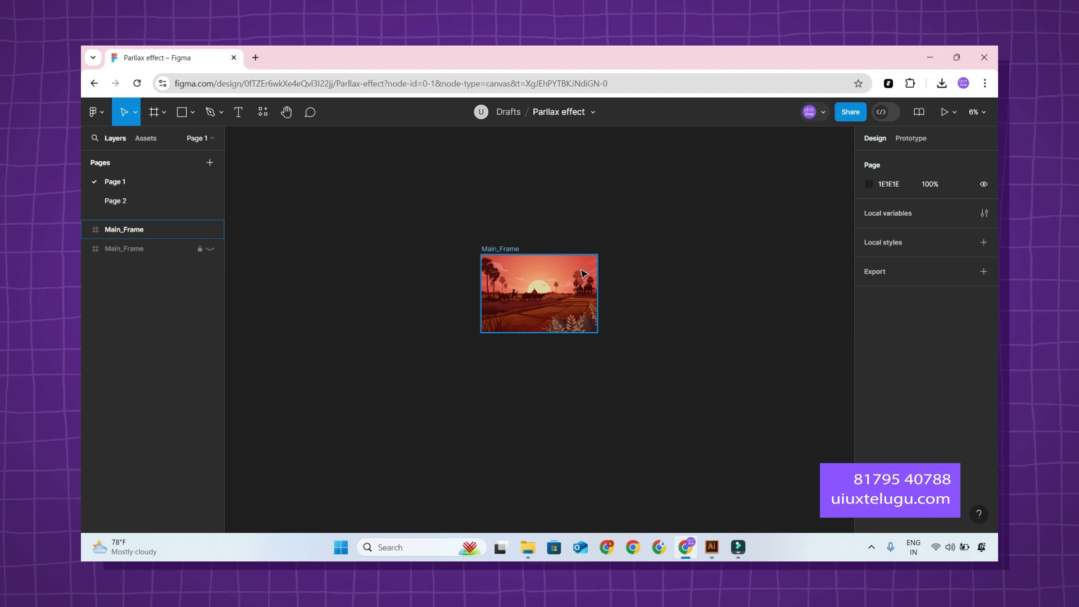
Rename the visible Main_Frame duplicate as 1.
{"action": "left_click", "coordinate": [706, 266]}
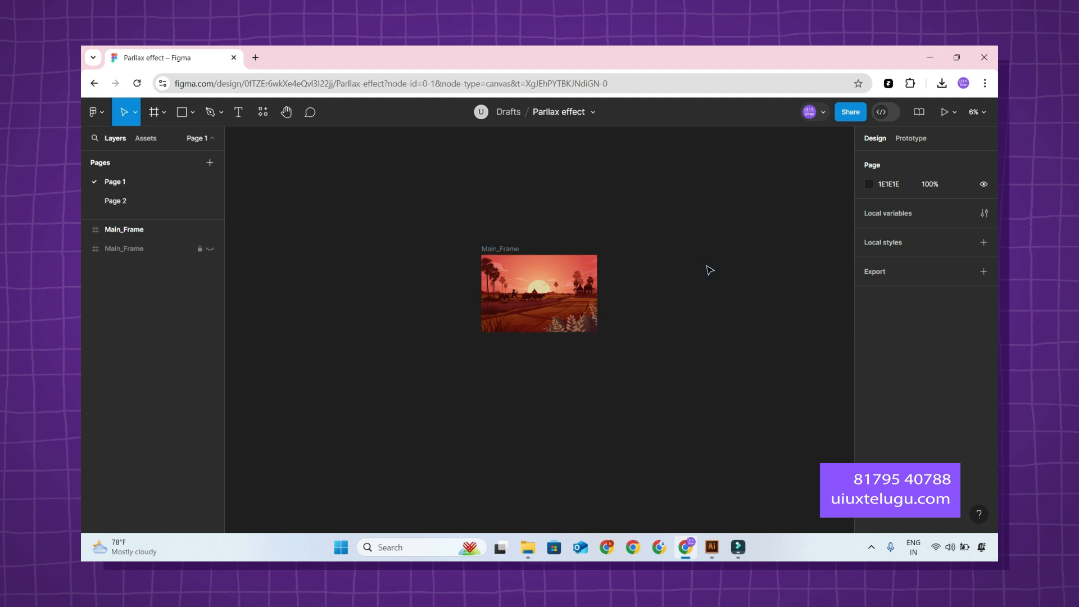
{"action": "left_click", "coordinate": [707, 268]}
{"action": "scroll", "coordinate": [628, 309], "scroll_direction": "up", "scroll_amount": 3}
{"action": "scroll", "coordinate": [627, 299], "scroll_direction": "left", "scroll_amount": 3}
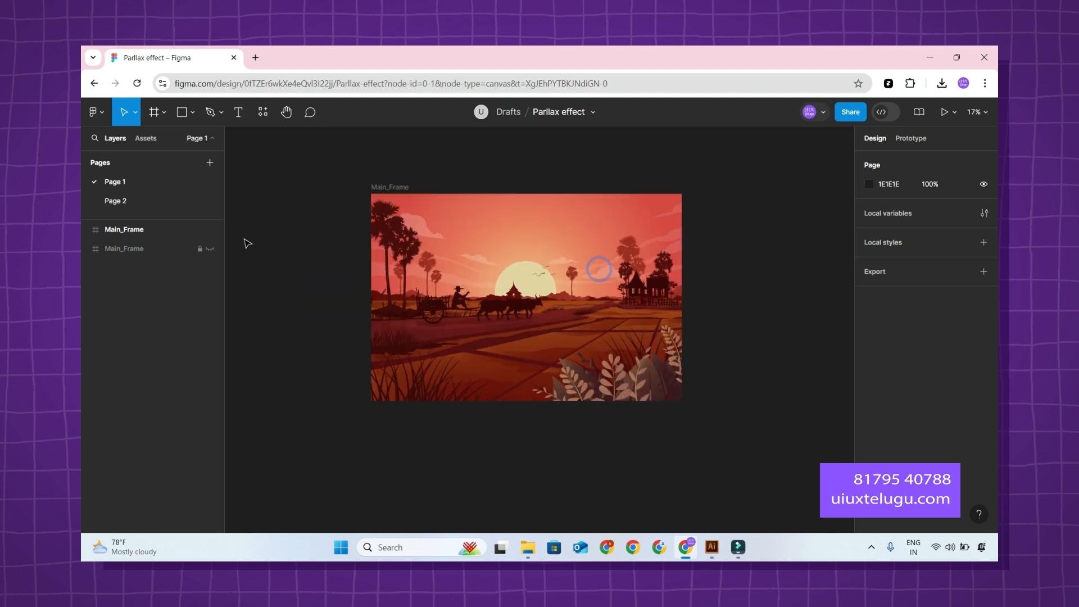
{"action": "left_click", "coordinate": [141, 234]}
{"action": "double_click", "coordinate": [141, 232]}
{"action": "type", "text": "1"}
{"action": "key", "text": "Return"}
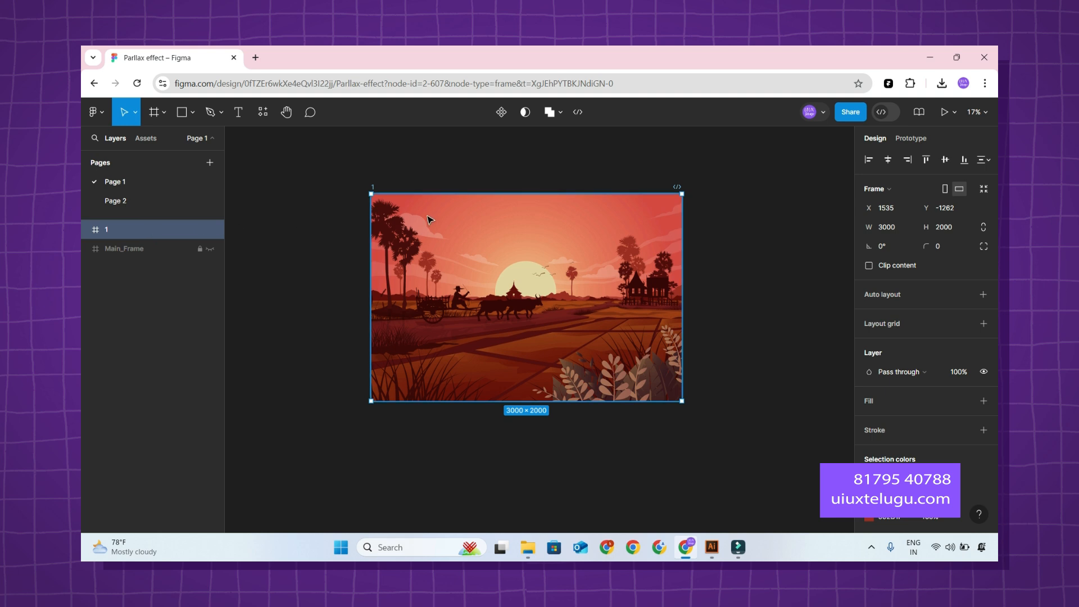
Expand frame 1 and its lowest group to examine the clip path group and vector inside.
{"action": "left_click", "coordinate": [86, 229]}
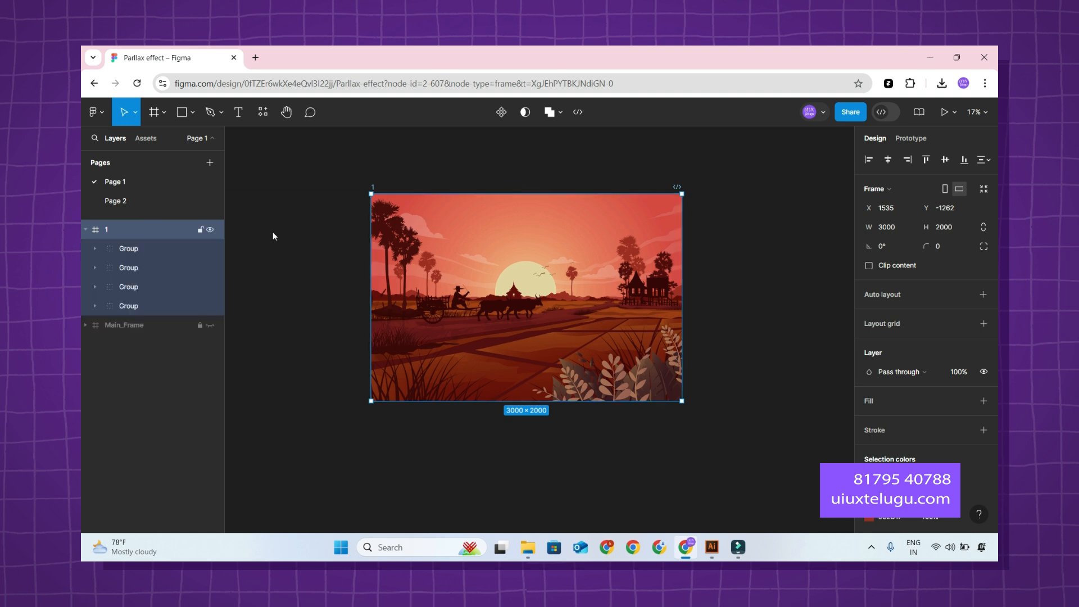
{"action": "scroll", "coordinate": [710, 296], "scroll_direction": "up", "scroll_amount": 3}
{"action": "left_click_drag", "start_coordinate": [727, 281], "coordinate": [787, 301]}
{"action": "scroll", "coordinate": [798, 309], "scroll_direction": "down", "scroll_amount": 3}
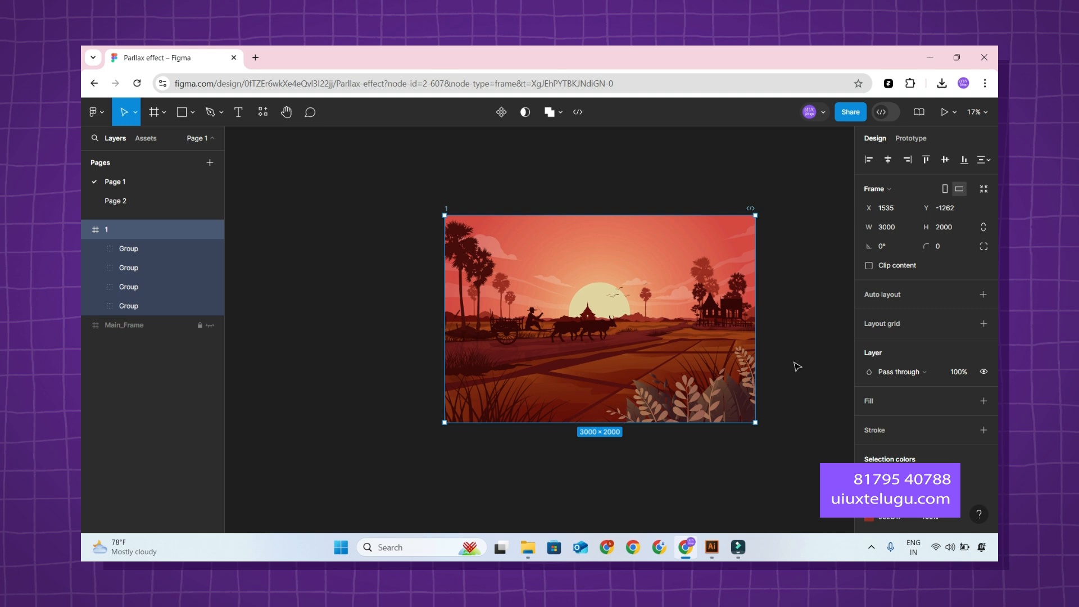
{"action": "left_click", "coordinate": [798, 348]}
{"action": "left_click_drag", "start_coordinate": [795, 312], "coordinate": [727, 315]}
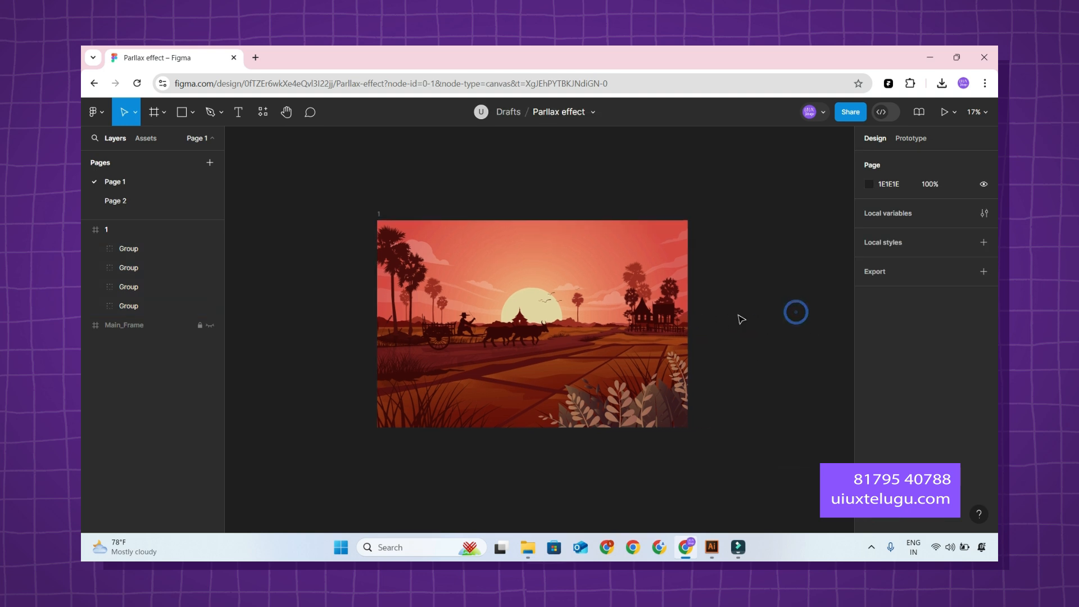
{"action": "left_click", "coordinate": [147, 302]}
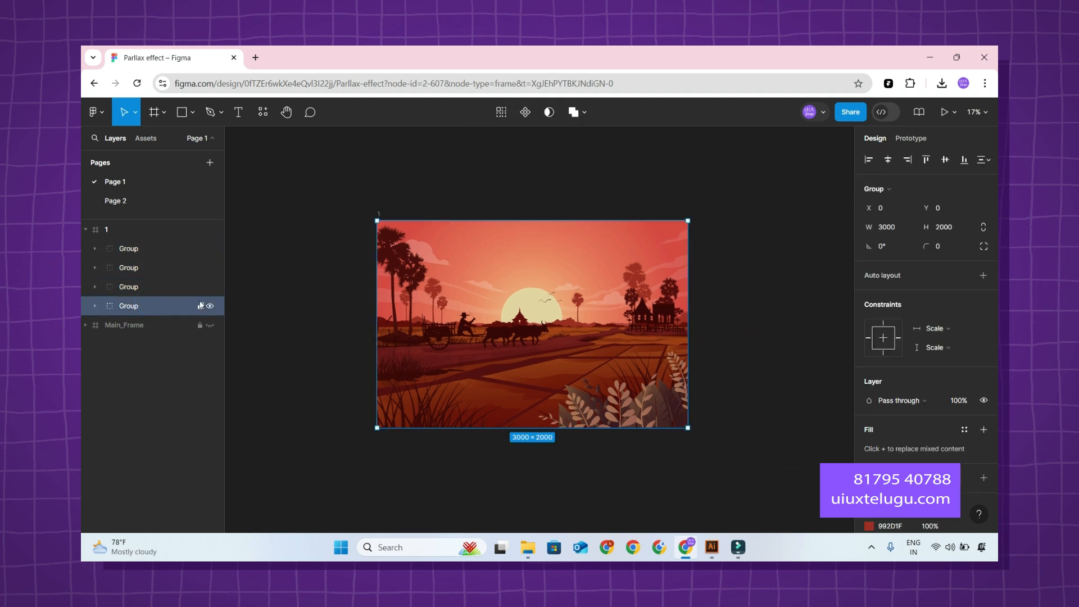
{"action": "left_click", "coordinate": [95, 306]}
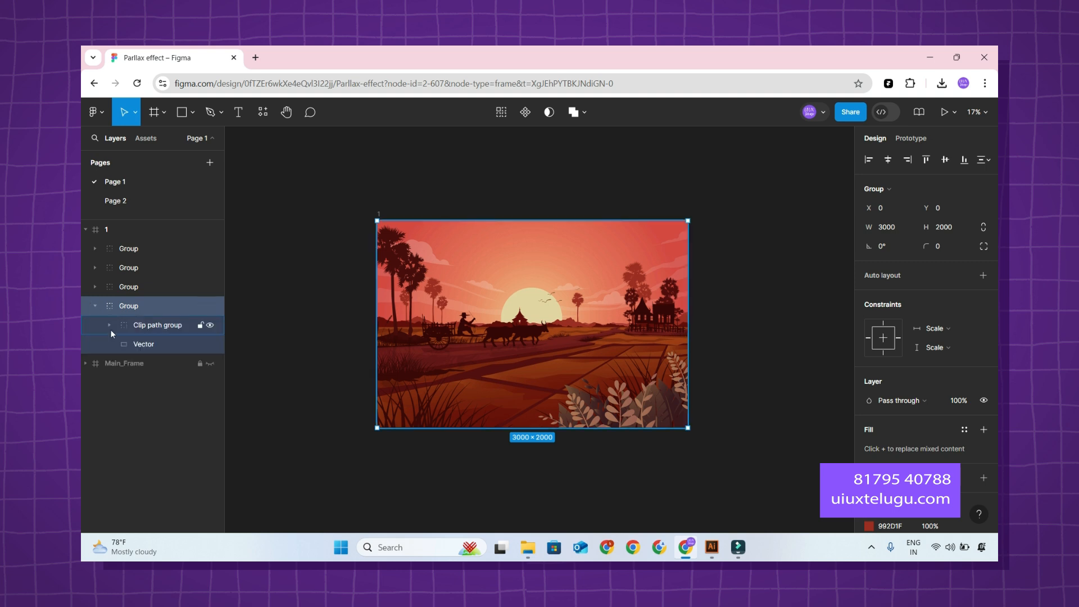
{"action": "left_click", "coordinate": [143, 343]}
{"action": "left_click", "coordinate": [152, 324]}
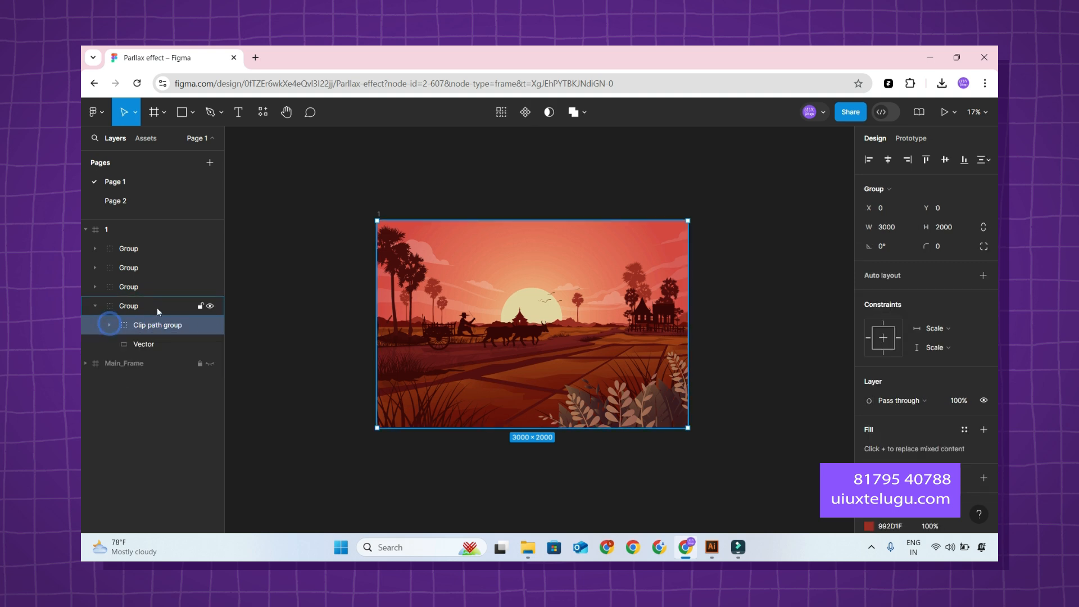
Hide and show each of frame 1's three upper groups in turn to identify their artwork, and collapse the lowest group.
{"action": "left_click", "coordinate": [210, 288]}
{"action": "left_click", "coordinate": [210, 288]}
{"action": "left_click", "coordinate": [211, 269]}
{"action": "left_click", "coordinate": [211, 270]}
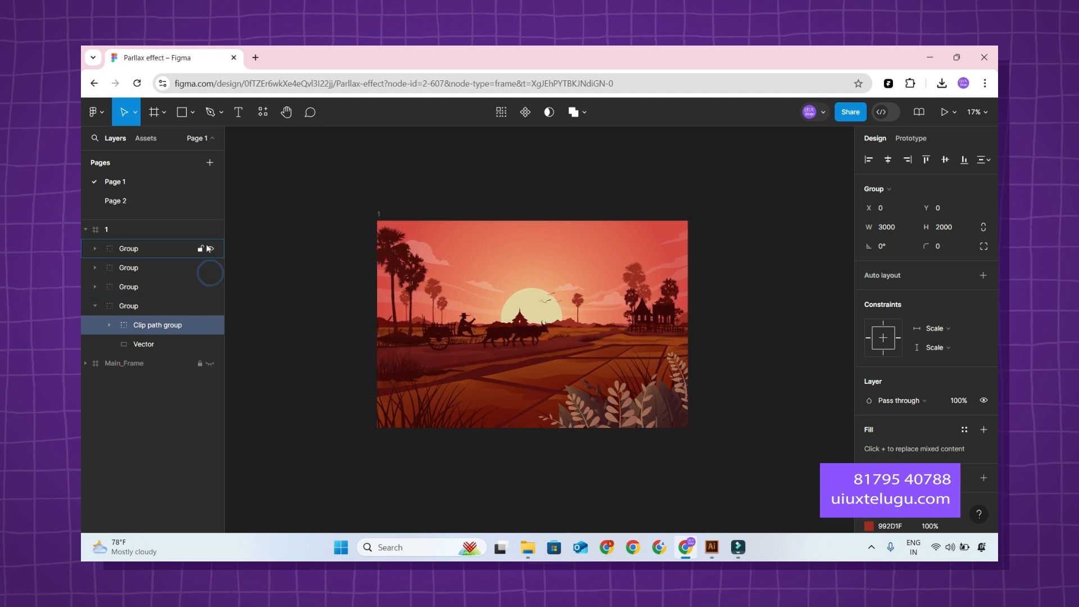
{"action": "left_click", "coordinate": [209, 248]}
{"action": "left_click", "coordinate": [209, 249]}
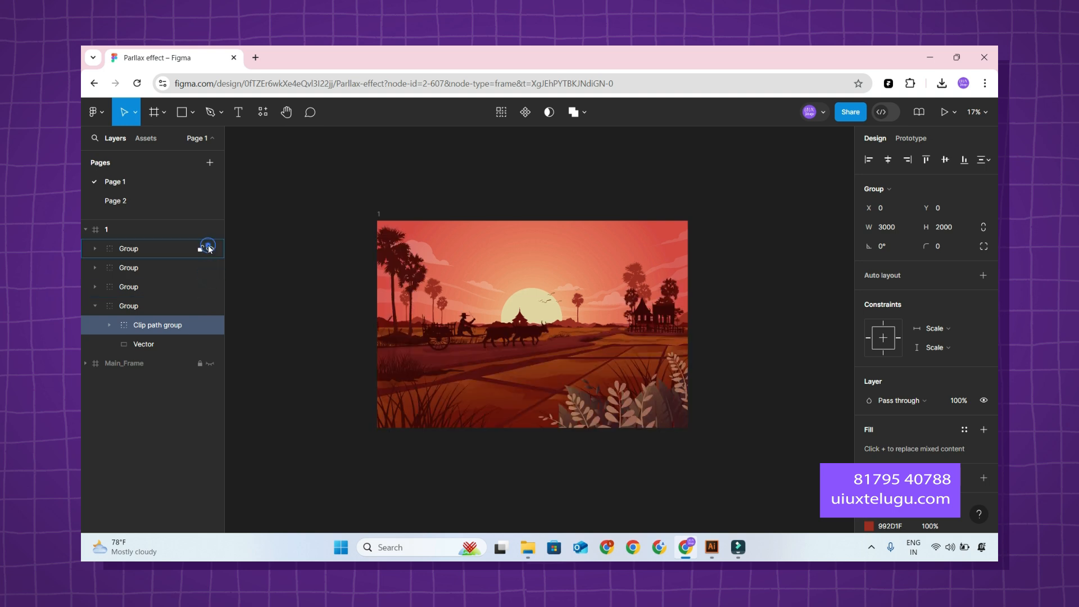
{"action": "left_click", "coordinate": [95, 306]}
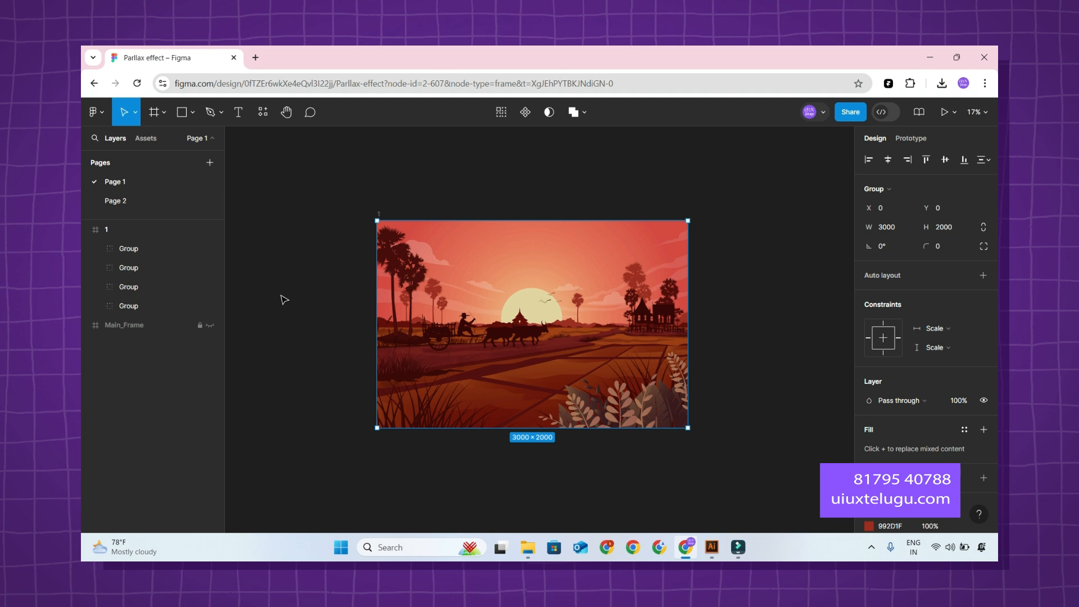
Hide the three groups above the sky background, show the ground group again, and toggle the background to compare these two layers.
{"action": "left_click", "coordinate": [210, 287]}
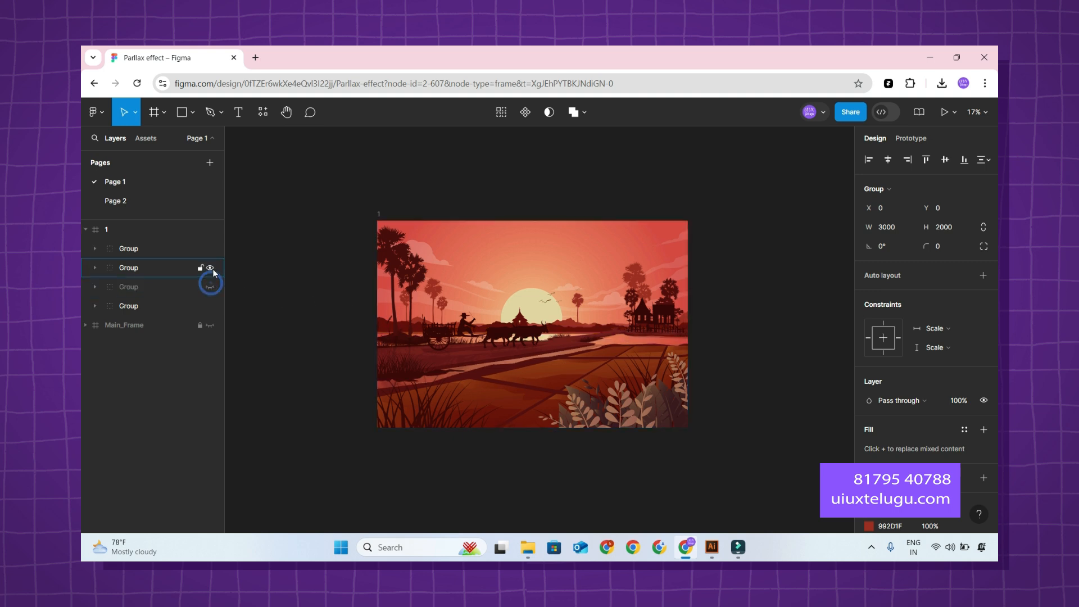
{"action": "left_click", "coordinate": [211, 268]}
{"action": "left_click", "coordinate": [209, 249]}
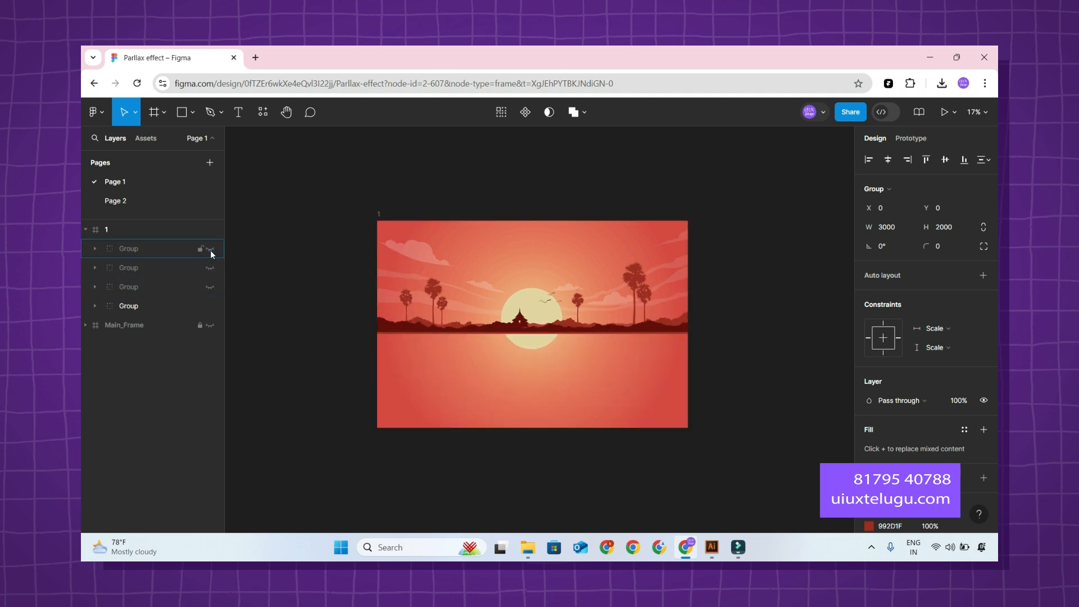
{"action": "left_click", "coordinate": [211, 286]}
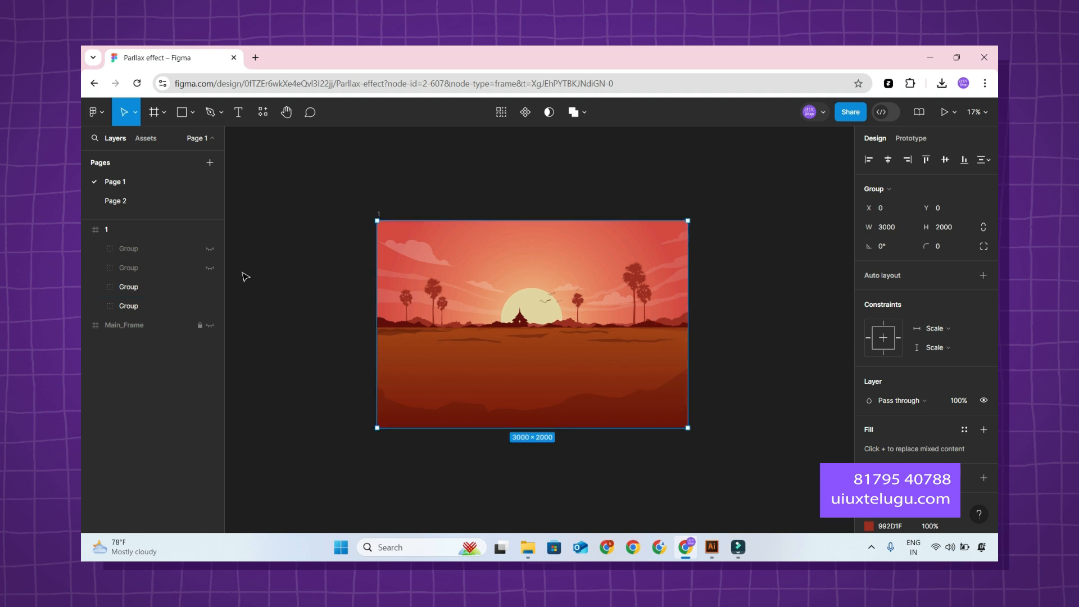
{"action": "left_click", "coordinate": [209, 306]}
{"action": "left_click", "coordinate": [209, 306]}
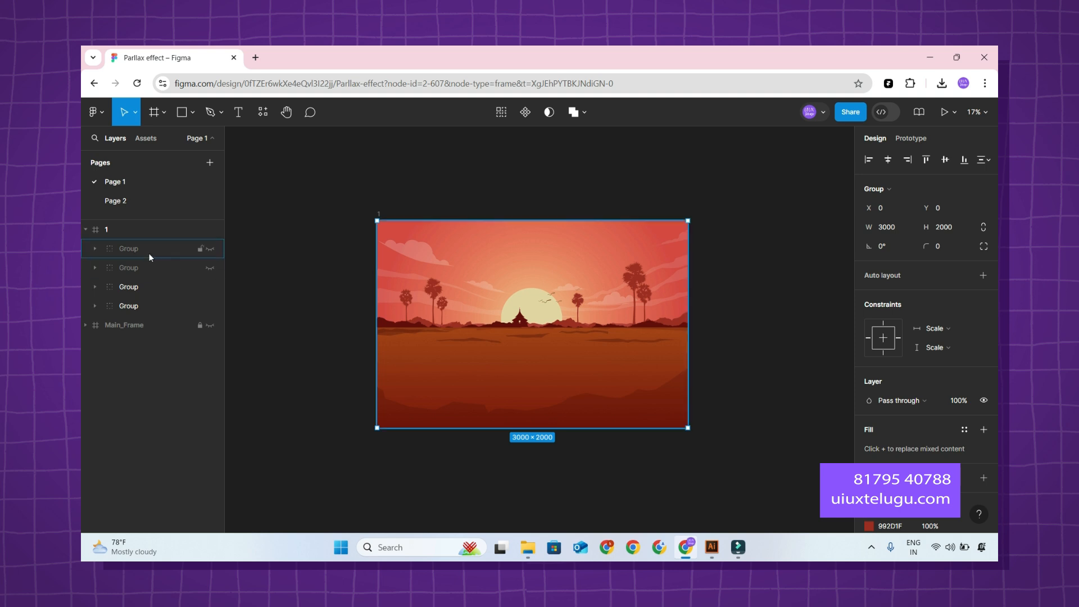
Make the two hidden upper groups of frame 1 visible again.
{"action": "left_click", "coordinate": [149, 250]}
{"action": "left_click", "coordinate": [212, 268]}
{"action": "left_click", "coordinate": [209, 249]}
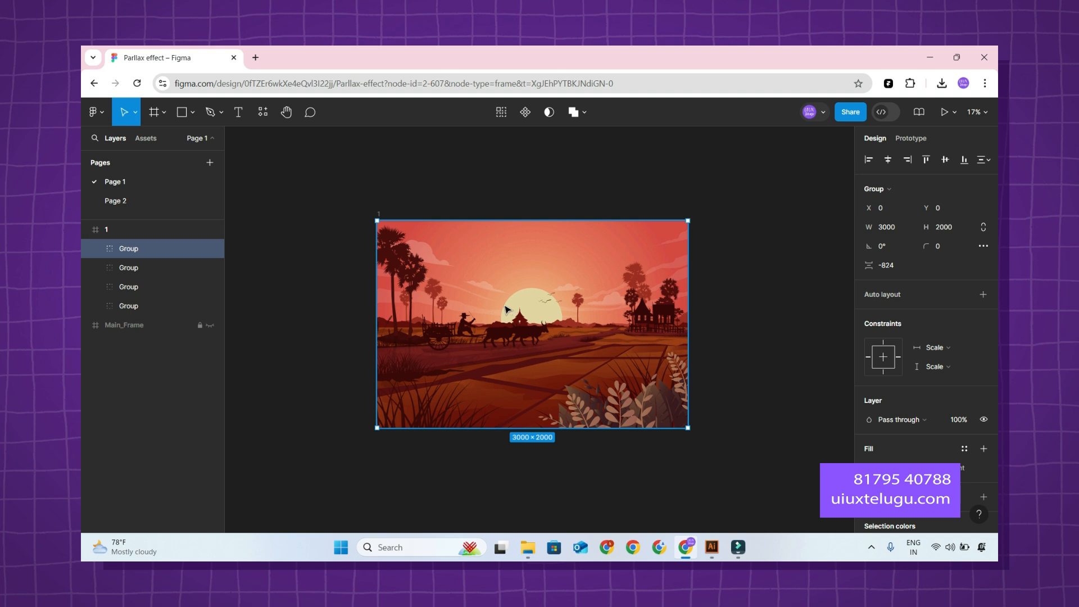
Hide and show frame 1's two upper groups, separately and together, to compare their artwork with the layers behind.
{"action": "left_click", "coordinate": [160, 267]}
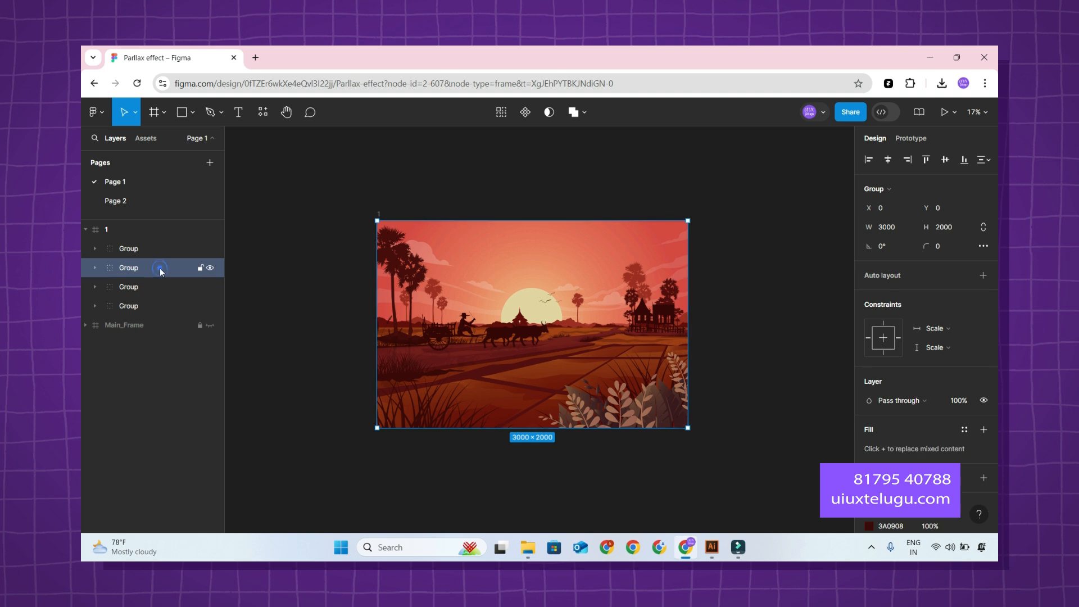
{"action": "left_click", "coordinate": [212, 251]}
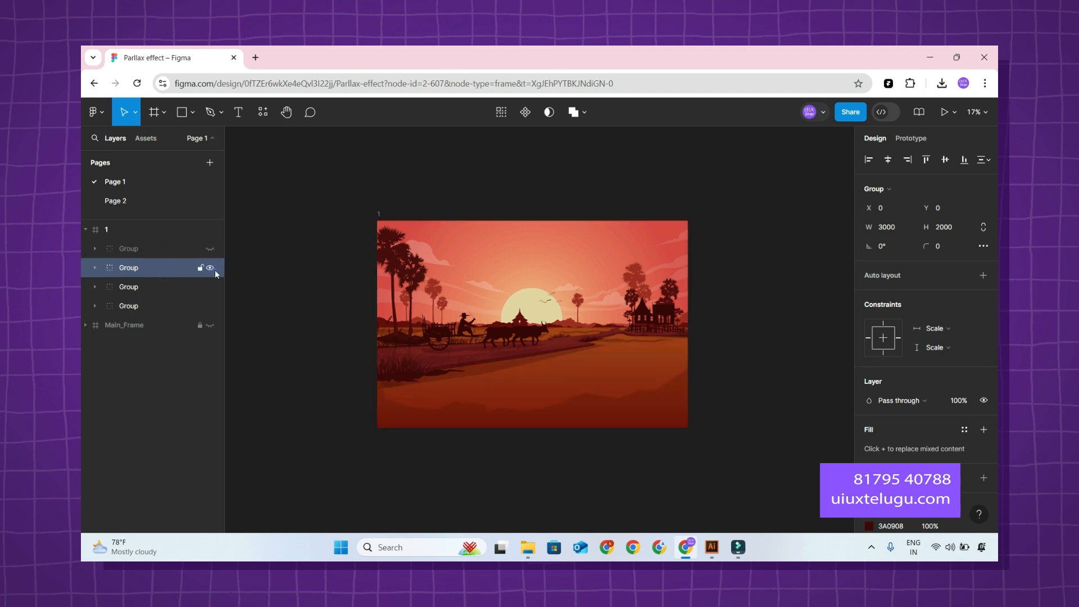
{"action": "left_click", "coordinate": [210, 269]}
{"action": "left_click", "coordinate": [210, 268]}
{"action": "left_click", "coordinate": [212, 249]}
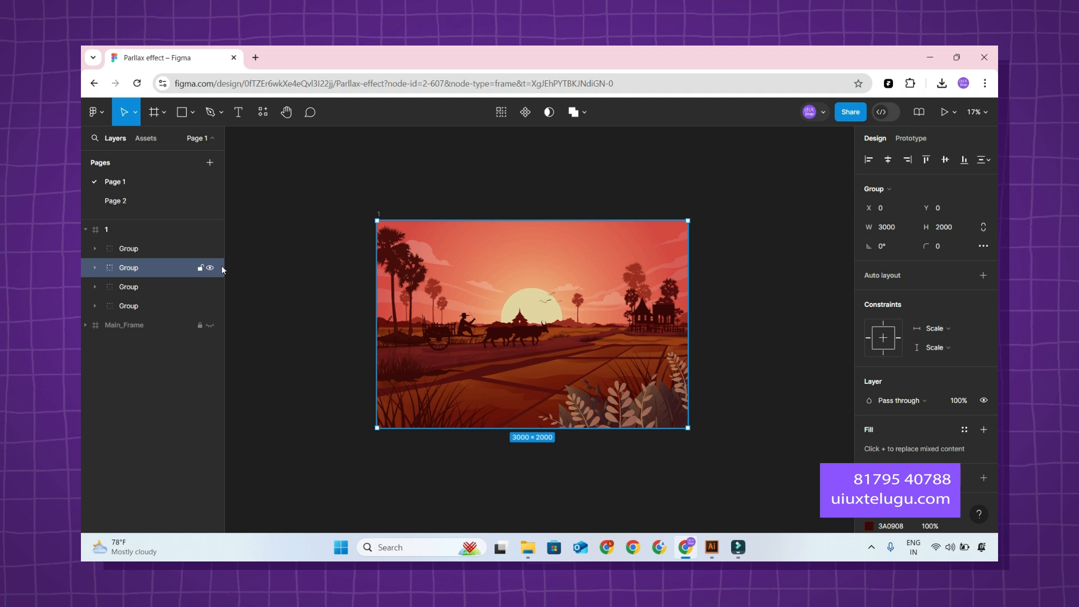
{"action": "left_click", "coordinate": [210, 268]}
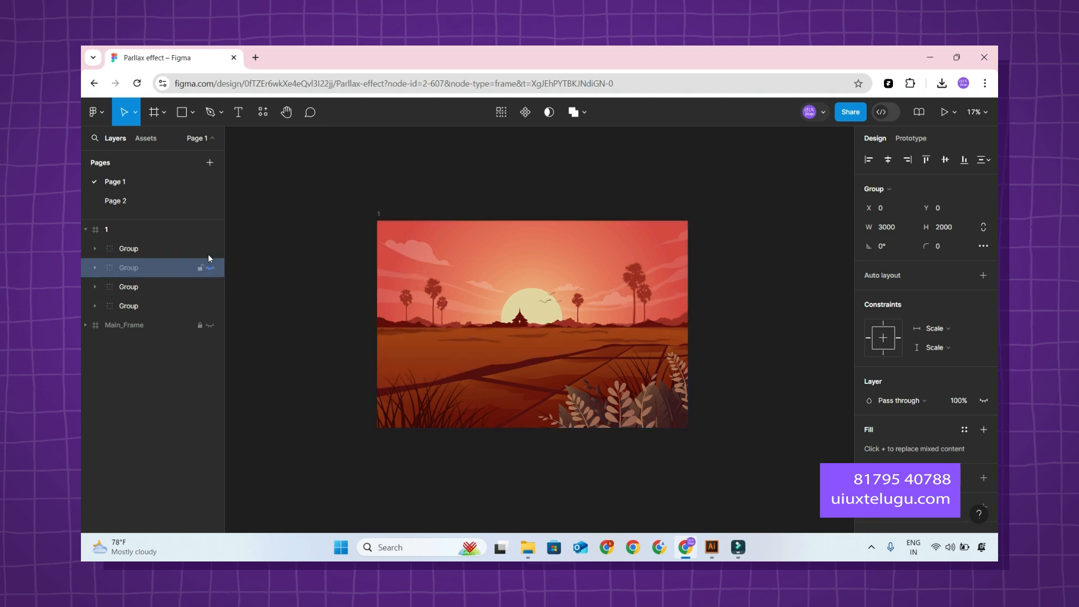
{"action": "left_click", "coordinate": [210, 248]}
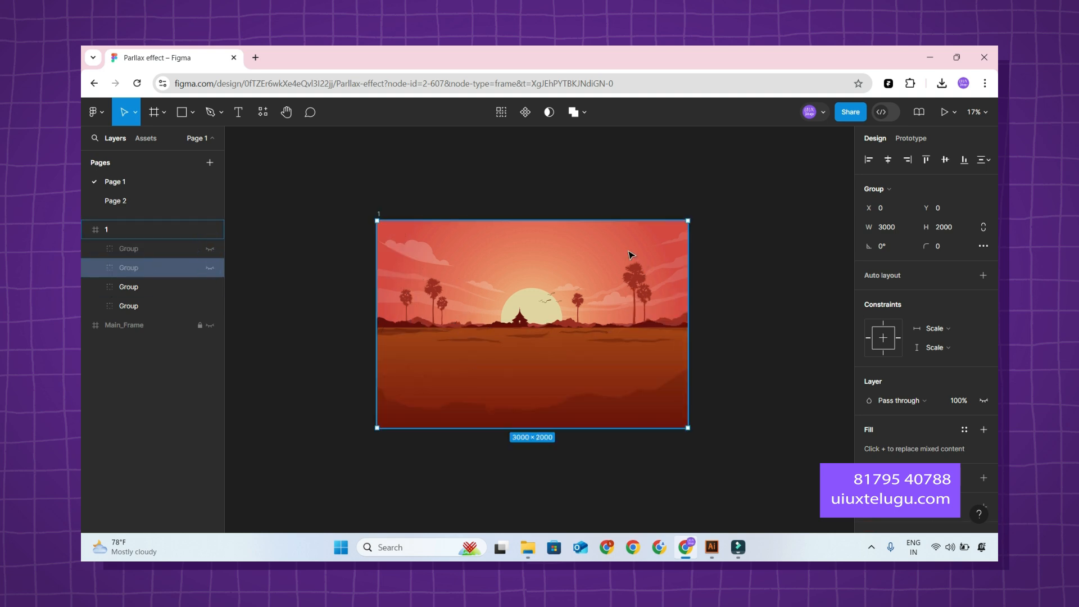
{"action": "left_click", "coordinate": [209, 248]}
{"action": "left_click", "coordinate": [210, 267]}
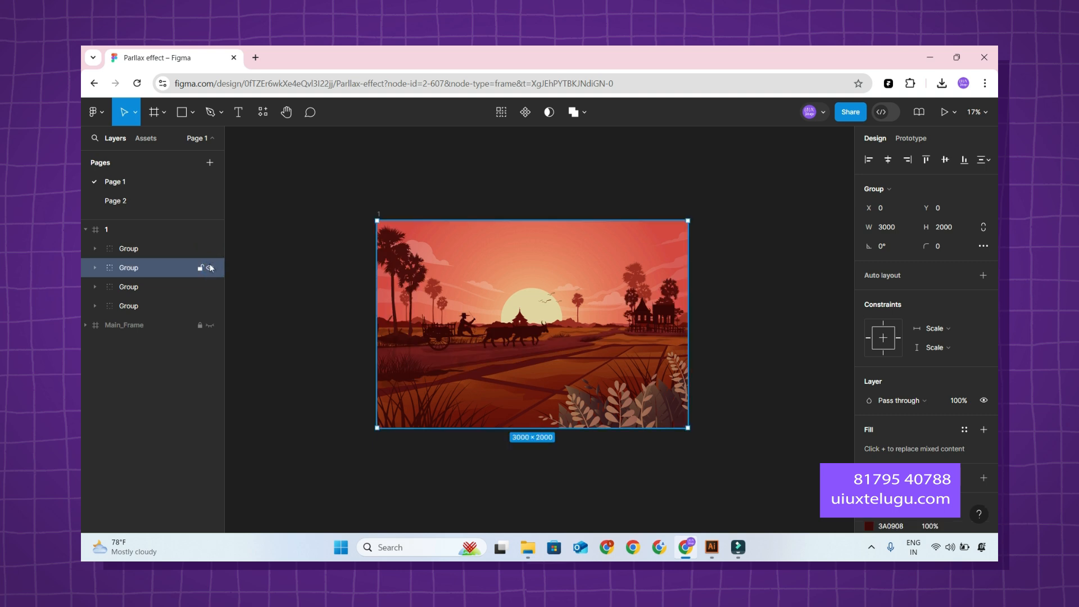
Try setting the opacity of frame 1's two upper groups to 0%, and undo the change.
{"action": "left_click", "coordinate": [157, 249]}
{"action": "left_click", "coordinate": [151, 268], "text": "shift"}
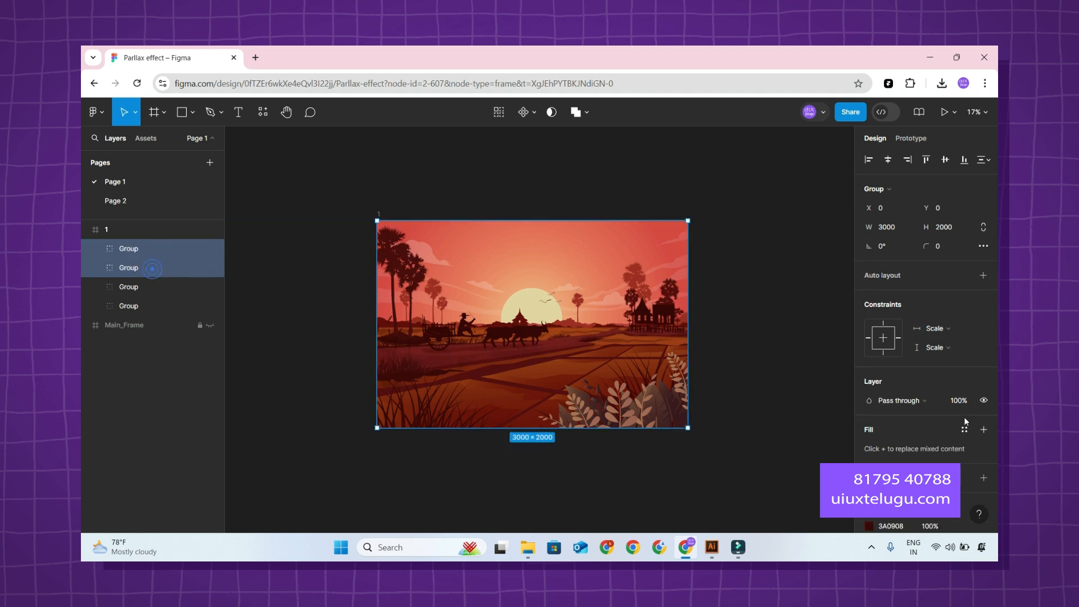
{"action": "scroll", "coordinate": [950, 429], "scroll_direction": "down", "scroll_amount": 2}
{"action": "left_click", "coordinate": [958, 322]}
{"action": "type", "text": "0"}
{"action": "key", "text": "Return"}
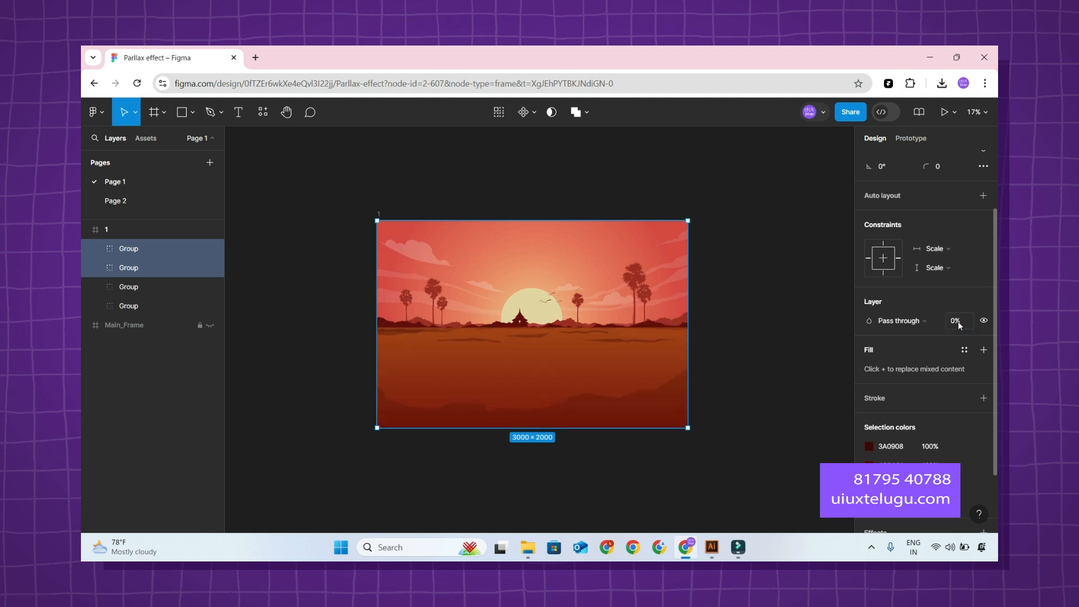
{"action": "key", "text": "ctrl+z"}
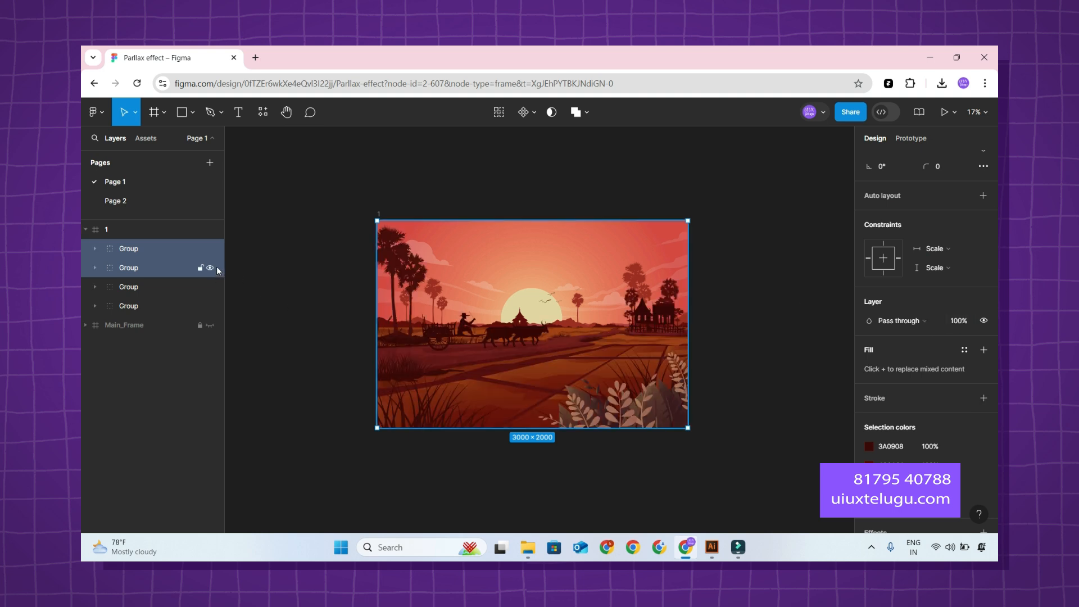
Hide the two upper groups of frame 1, and check the two lower groups and the frame's Clip content setting.
{"action": "left_click", "coordinate": [209, 268]}
{"action": "left_click", "coordinate": [209, 248]}
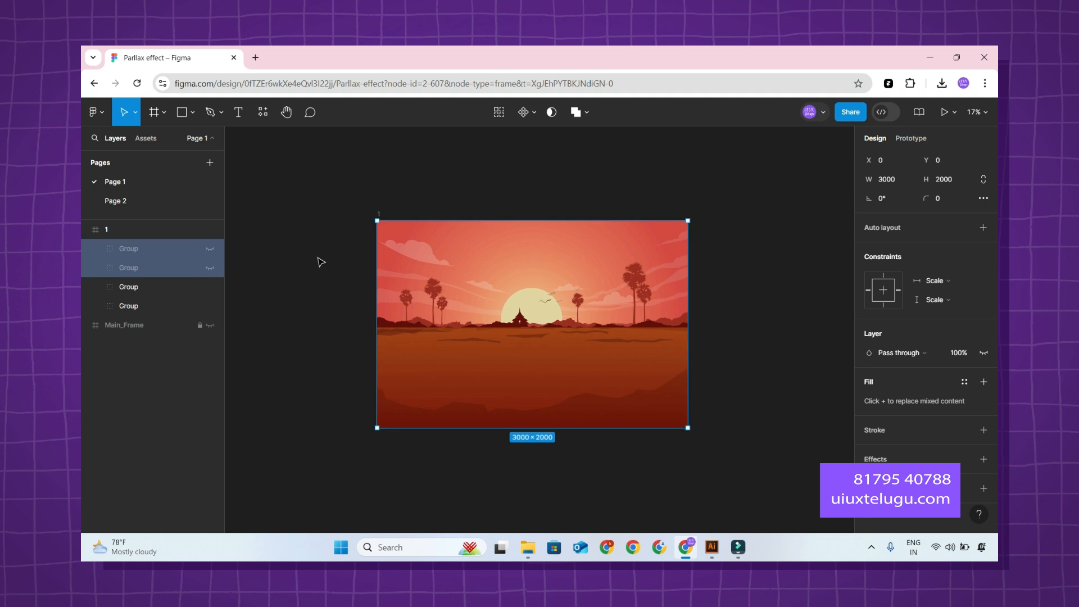
{"action": "left_click", "coordinate": [147, 305]}
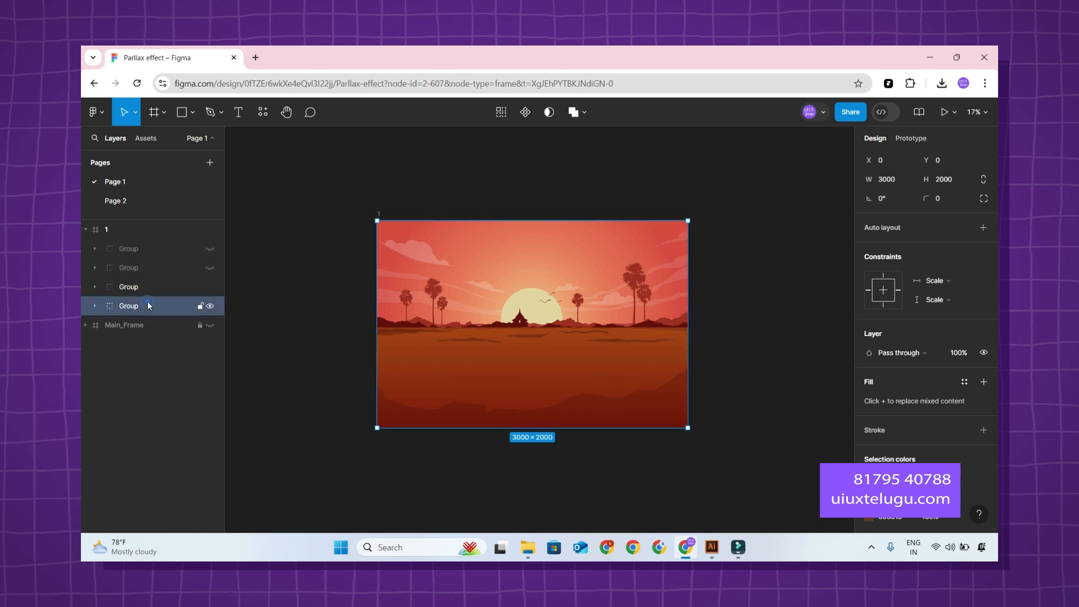
{"action": "left_click", "coordinate": [146, 291]}
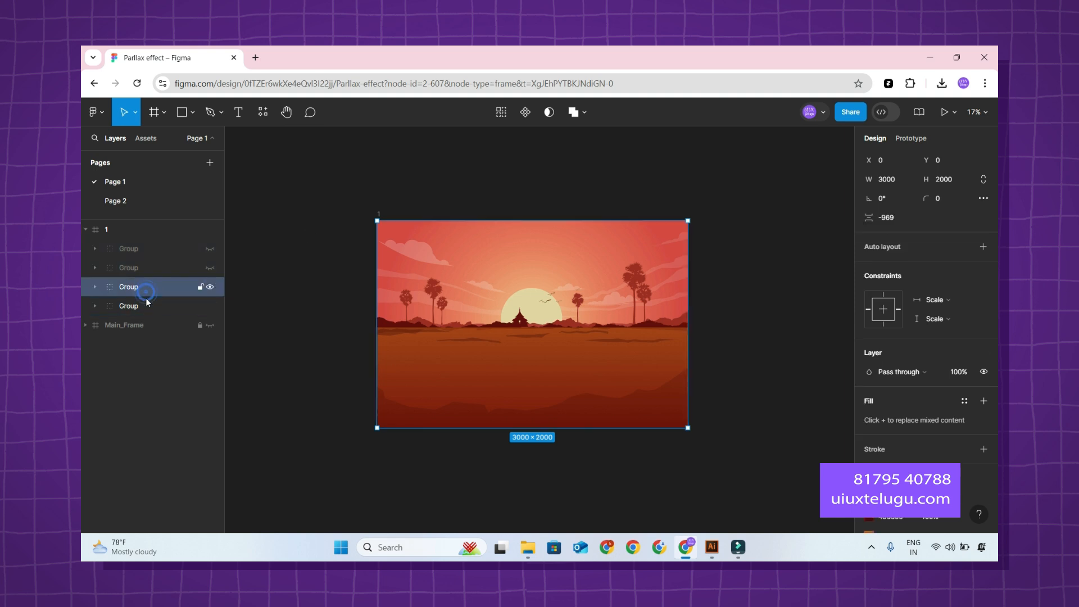
{"action": "left_click", "coordinate": [146, 303], "text": "shift"}
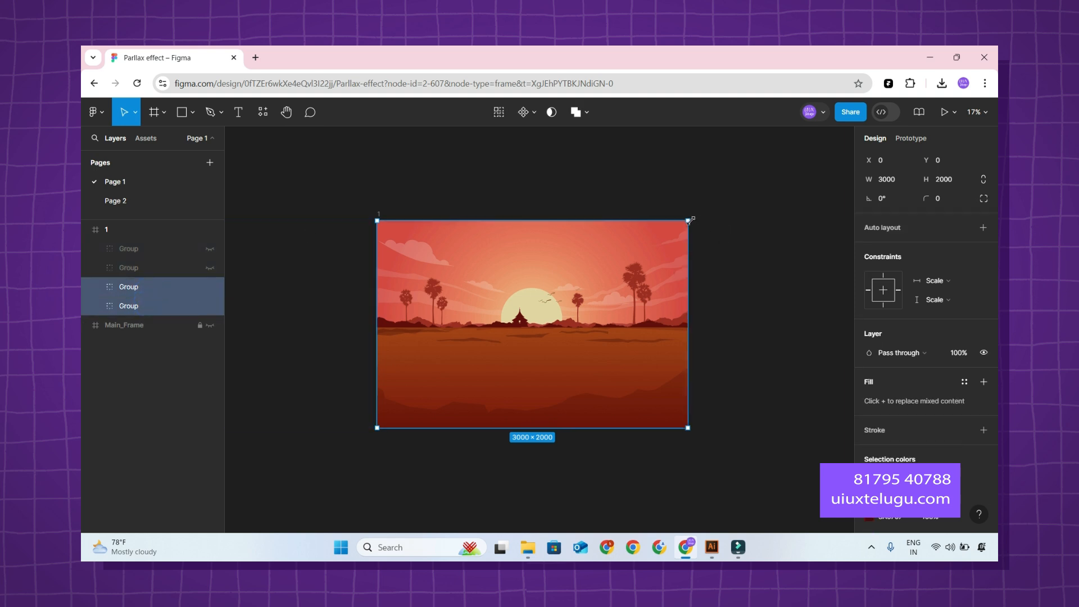
{"action": "left_click", "coordinate": [132, 230]}
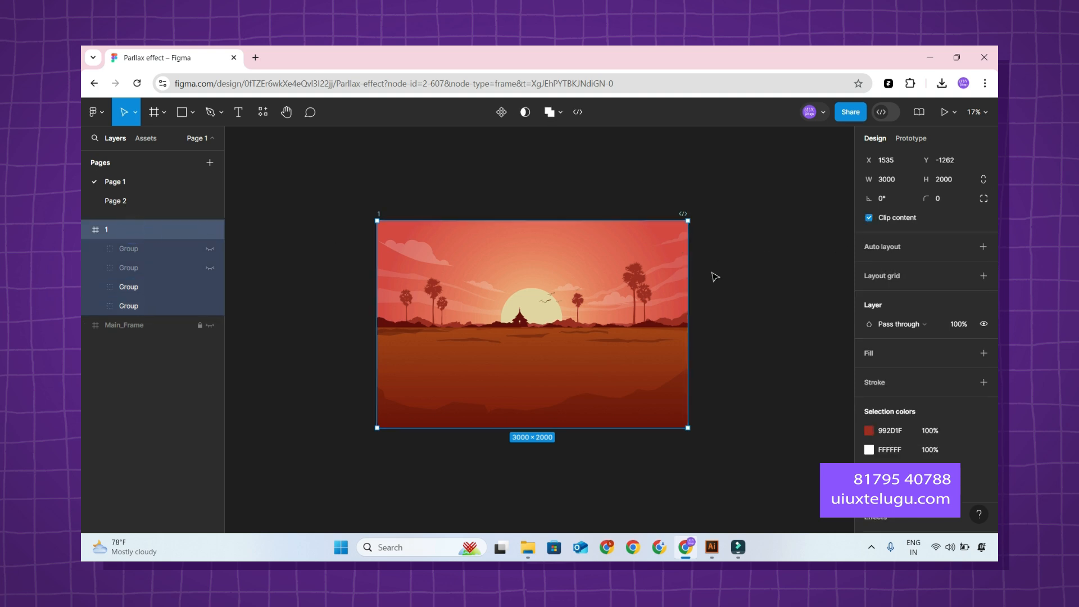
{"action": "left_click", "coordinate": [155, 303]}
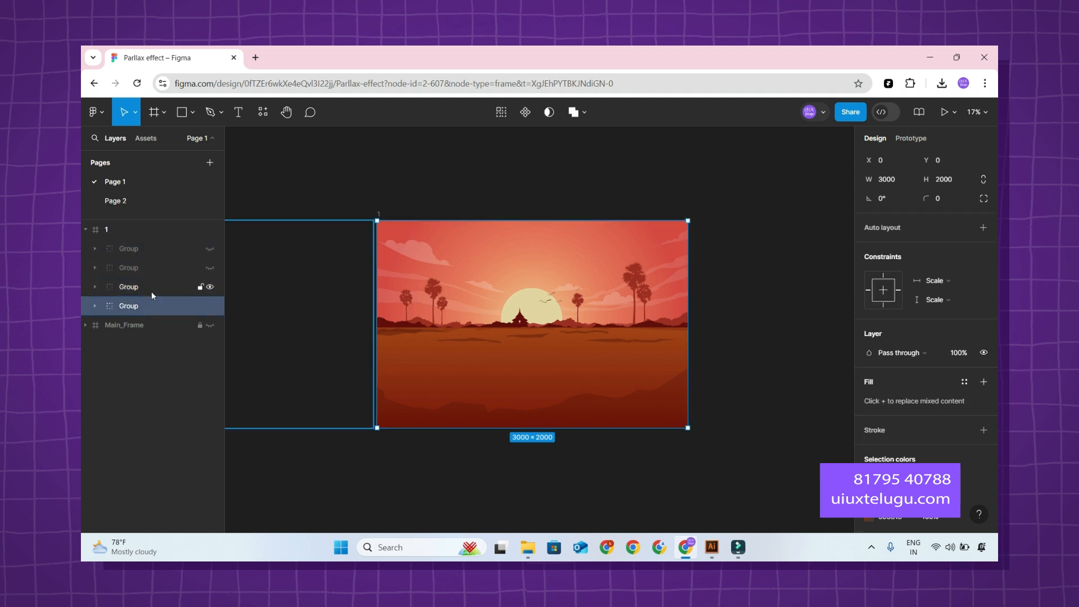
{"action": "left_click", "coordinate": [698, 161]}
Show Main_Frame briefly to turn on Clip content for it, and hide it again.
{"action": "scroll", "coordinate": [737, 174], "scroll_direction": "left", "scroll_amount": 3}
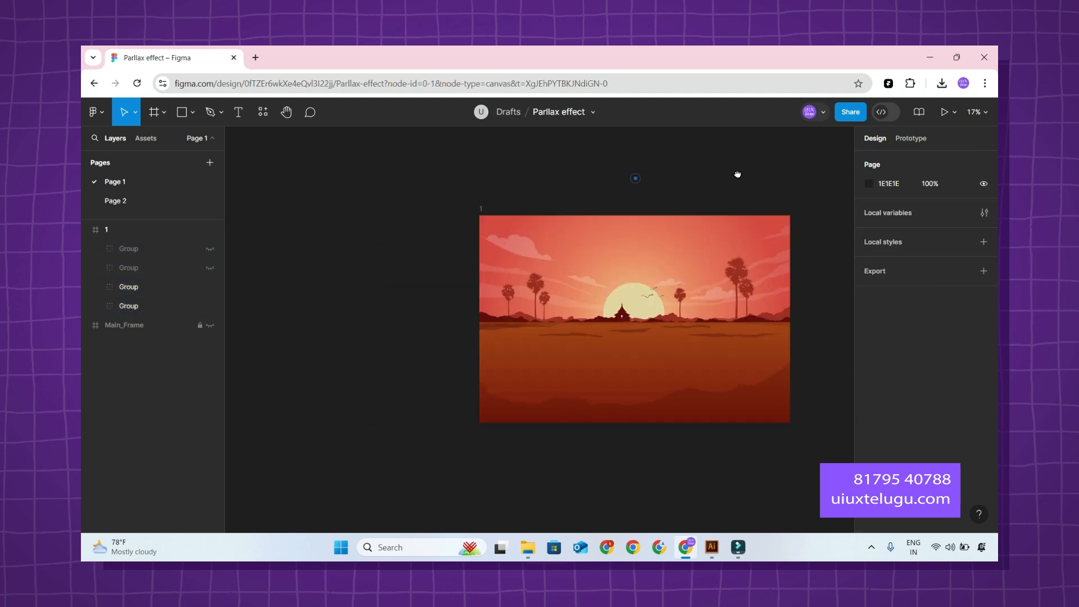
{"action": "left_click", "coordinate": [157, 326]}
{"action": "left_click", "coordinate": [210, 325]}
{"action": "scroll", "coordinate": [884, 255], "scroll_direction": "up", "scroll_amount": 3}
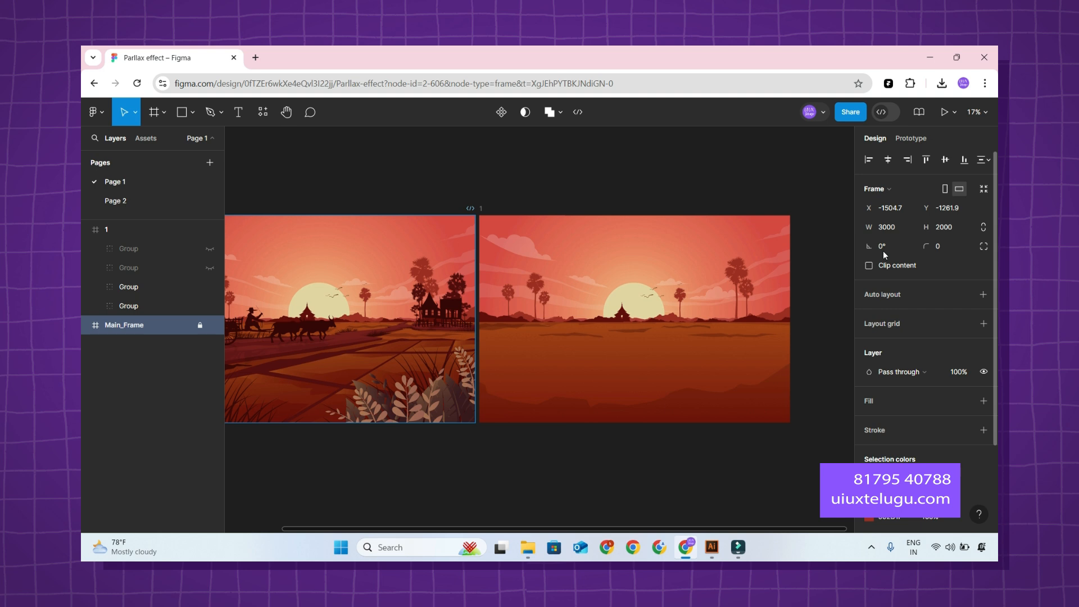
{"action": "left_click", "coordinate": [869, 265]}
{"action": "left_click", "coordinate": [213, 325]}
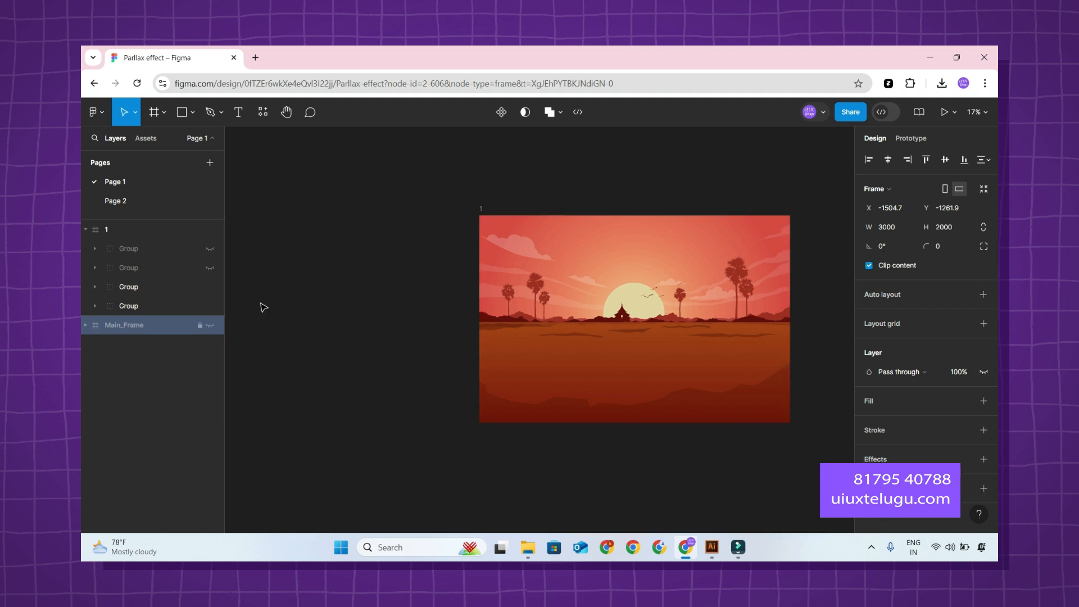
Switch the browser to full-screen mode and fit frame 1 in the view with some space around it.
{"action": "left_click_drag", "start_coordinate": [596, 183], "coordinate": [404, 189]}
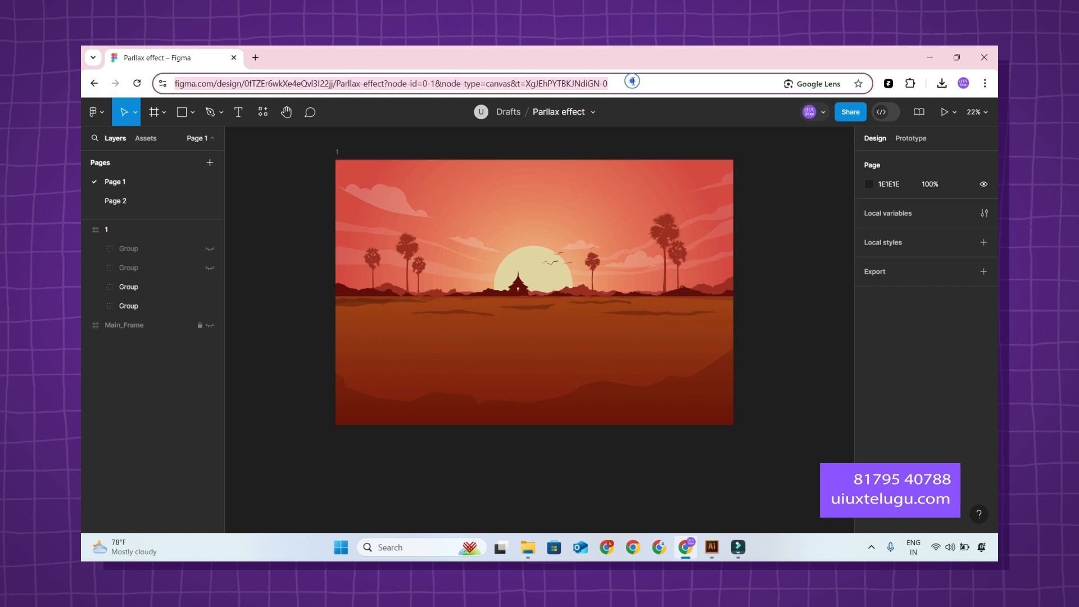
{"action": "key", "text": "F11"}
{"action": "key", "text": "shift+1"}
{"action": "left_click_drag", "start_coordinate": [706, 252], "coordinate": [660, 265]}
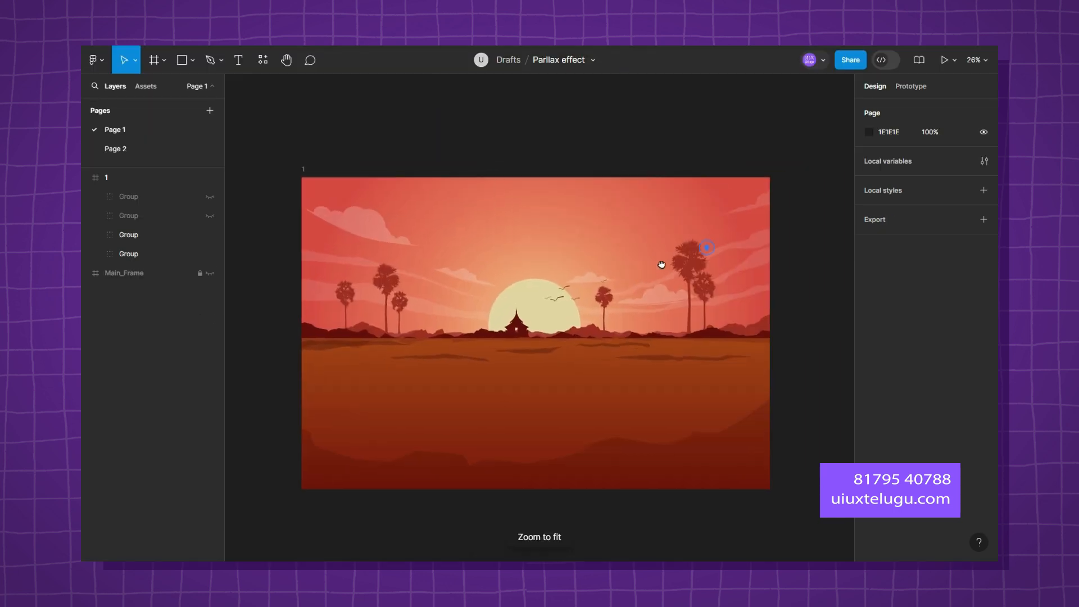
{"action": "scroll", "coordinate": [550, 271], "scroll_direction": "down", "scroll_amount": 1}
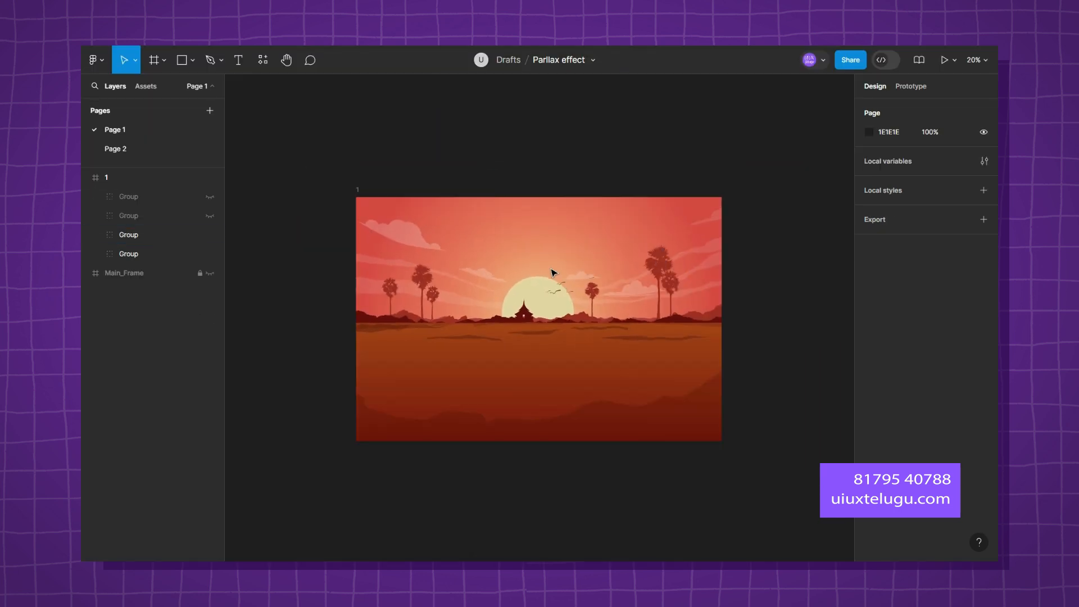
Scale the two lower groups of frame 1 together from their centre to 4116 × 2744.
{"action": "left_click", "coordinate": [128, 253]}
{"action": "left_click", "coordinate": [135, 234], "text": "shift"}
{"action": "left_click_drag", "start_coordinate": [723, 195], "coordinate": [789, 152]}
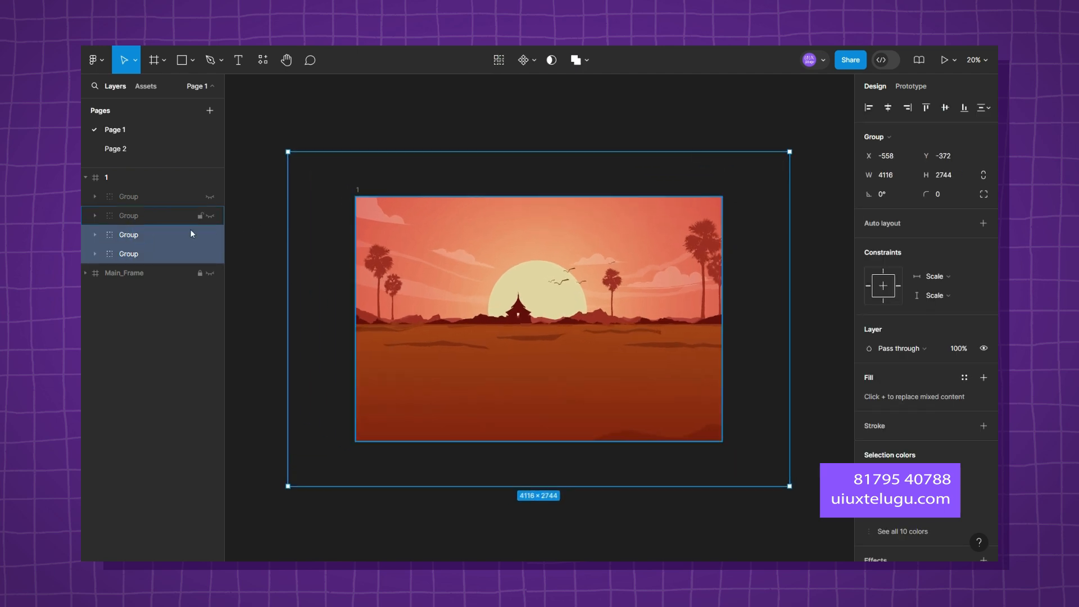
Toggle frame 1's lowest group and expand it, its clip path group and the group nested inside to examine their layers.
{"action": "left_click", "coordinate": [188, 253]}
{"action": "left_click", "coordinate": [210, 253]}
{"action": "left_click", "coordinate": [209, 254]}
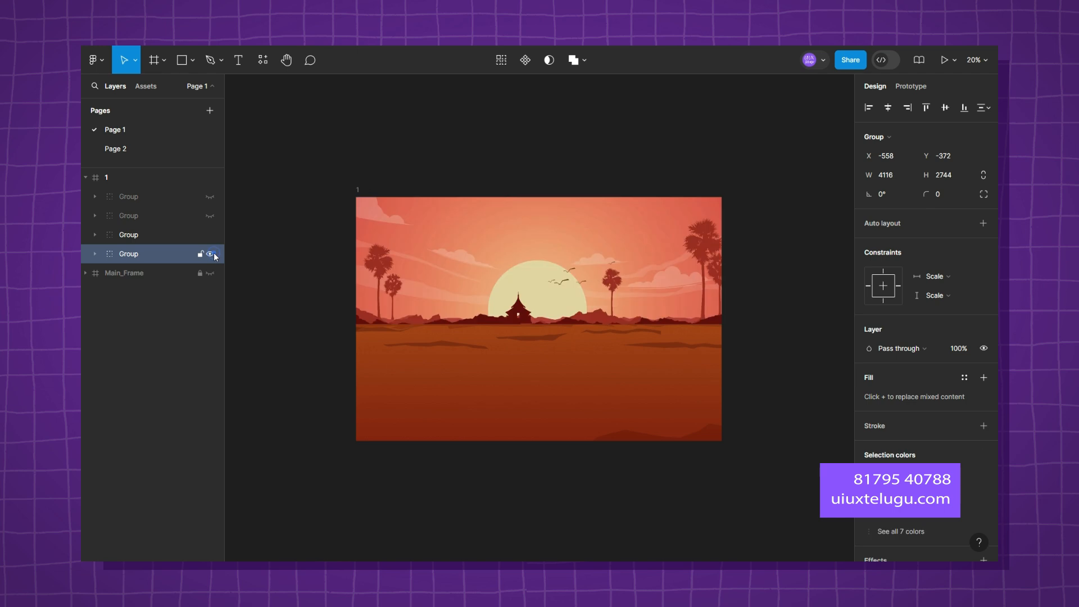
{"action": "left_click", "coordinate": [94, 254]}
{"action": "left_click", "coordinate": [112, 272]}
{"action": "left_click", "coordinate": [108, 273]}
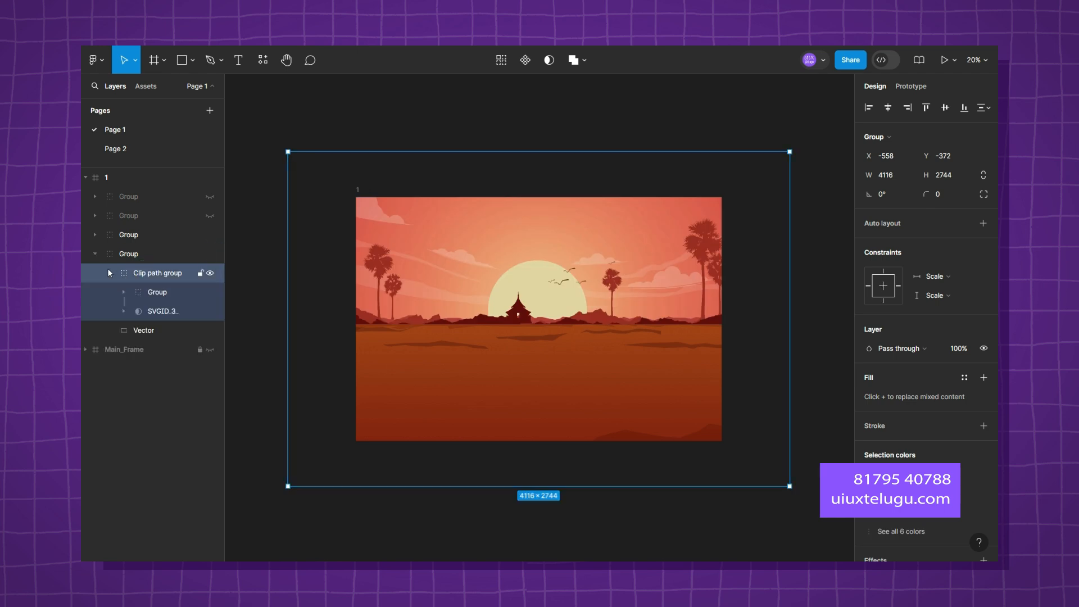
{"action": "left_click", "coordinate": [157, 292]}
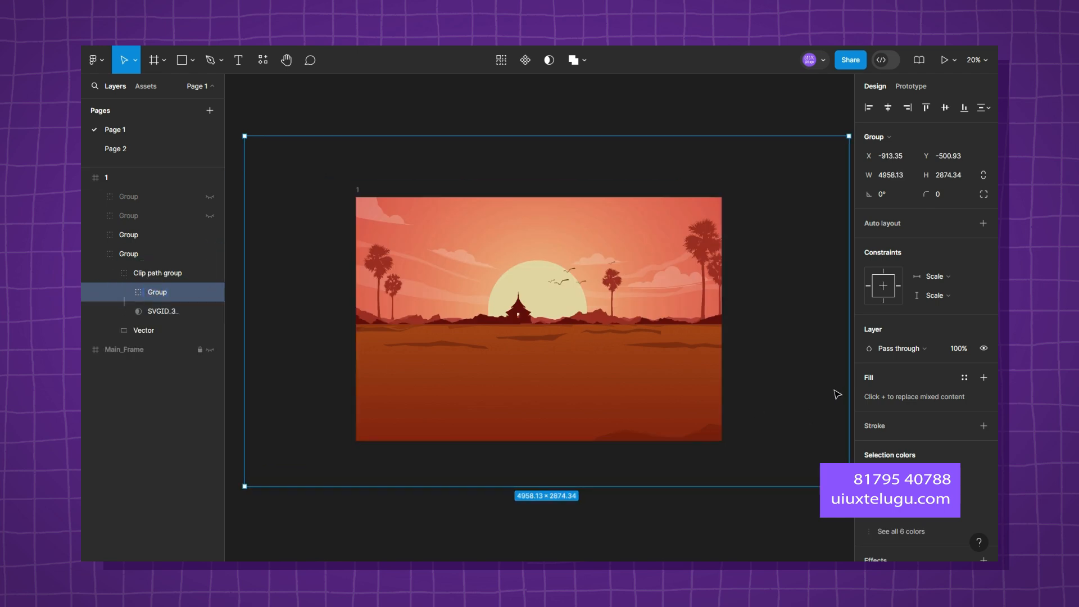
{"action": "left_click", "coordinate": [209, 292]}
{"action": "left_click", "coordinate": [209, 292]}
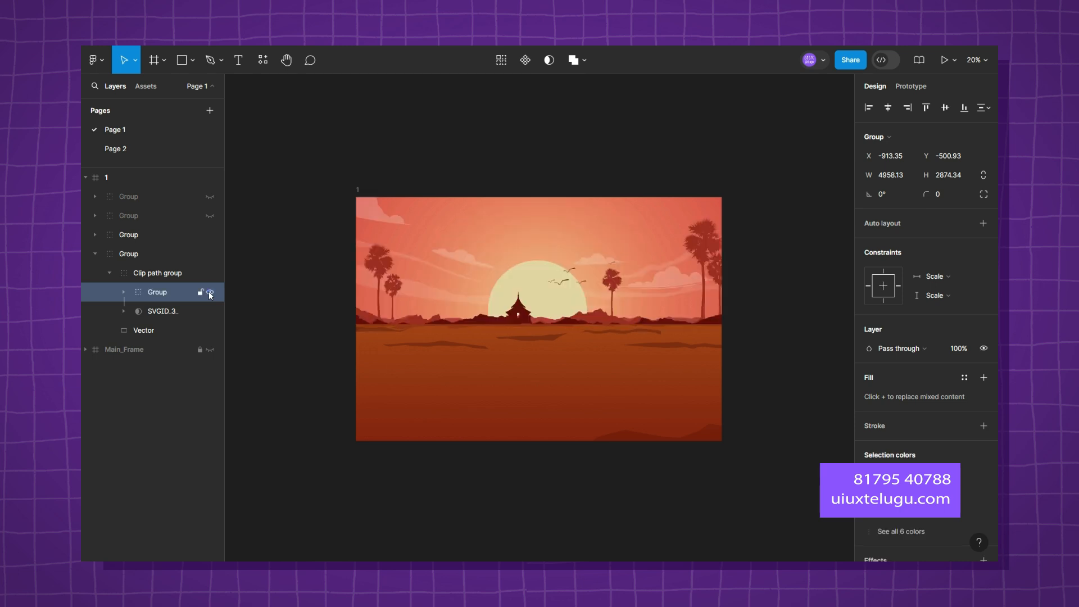
{"action": "left_click", "coordinate": [123, 291]}
Identify the lowest nested group by toggling it, and move this sky and sun group straight down to Y 0.
{"action": "left_click", "coordinate": [188, 369]}
{"action": "left_click", "coordinate": [211, 368]}
{"action": "left_click", "coordinate": [210, 368]}
{"action": "left_click_drag", "start_coordinate": [780, 283], "coordinate": [785, 348]}
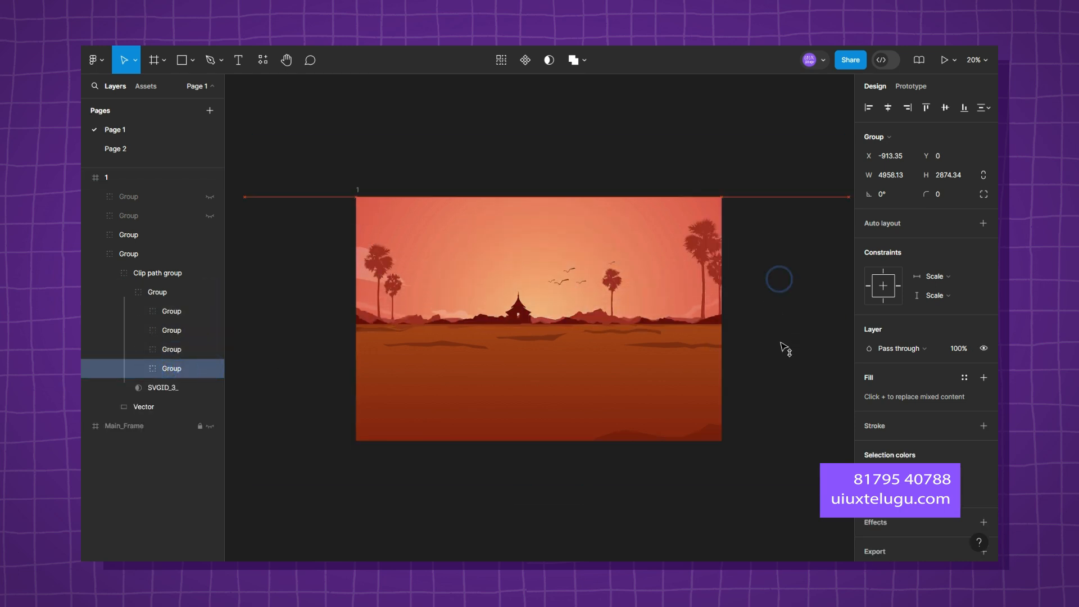
Toggle the distant hills group to identify it, try moving it, and undo the move.
{"action": "left_click", "coordinate": [181, 350]}
{"action": "left_click", "coordinate": [210, 349]}
{"action": "left_click", "coordinate": [210, 349]}
{"action": "mouse_move", "coordinate": [791, 284]}
{"action": "left_mouse_down"}
{"action": "mouse_move", "coordinate": [797, 304]}
{"action": "mouse_move", "coordinate": [795, 269]}
{"action": "mouse_move", "coordinate": [797, 298]}
{"action": "mouse_move", "coordinate": [793, 287]}
{"action": "mouse_move", "coordinate": [782, 294]}
{"action": "left_mouse_up"}
{"action": "key", "text": "ctrl+z"}
{"action": "key", "text": "ctrl+z"}
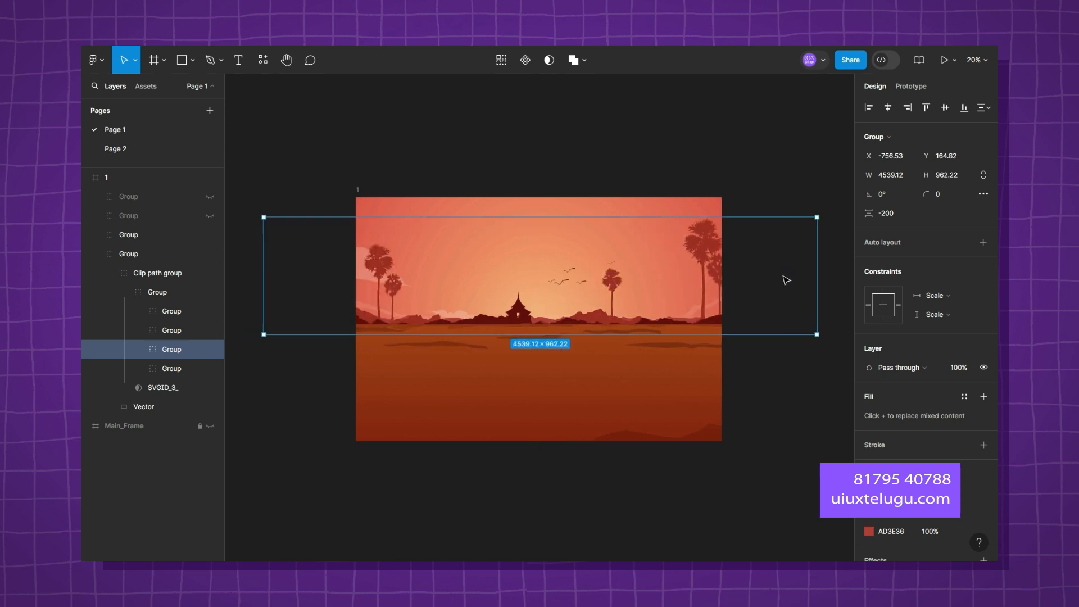
Identify the birds group by toggling it, and move it to about X 1680, Y 599.
{"action": "left_click", "coordinate": [208, 332]}
{"action": "left_click", "coordinate": [210, 331]}
{"action": "left_click", "coordinate": [210, 331]}
{"action": "mouse_move", "coordinate": [584, 280]}
{"action": "left_mouse_down"}
{"action": "mouse_move", "coordinate": [607, 265]}
{"action": "mouse_move", "coordinate": [596, 268]}
{"action": "left_mouse_up"}
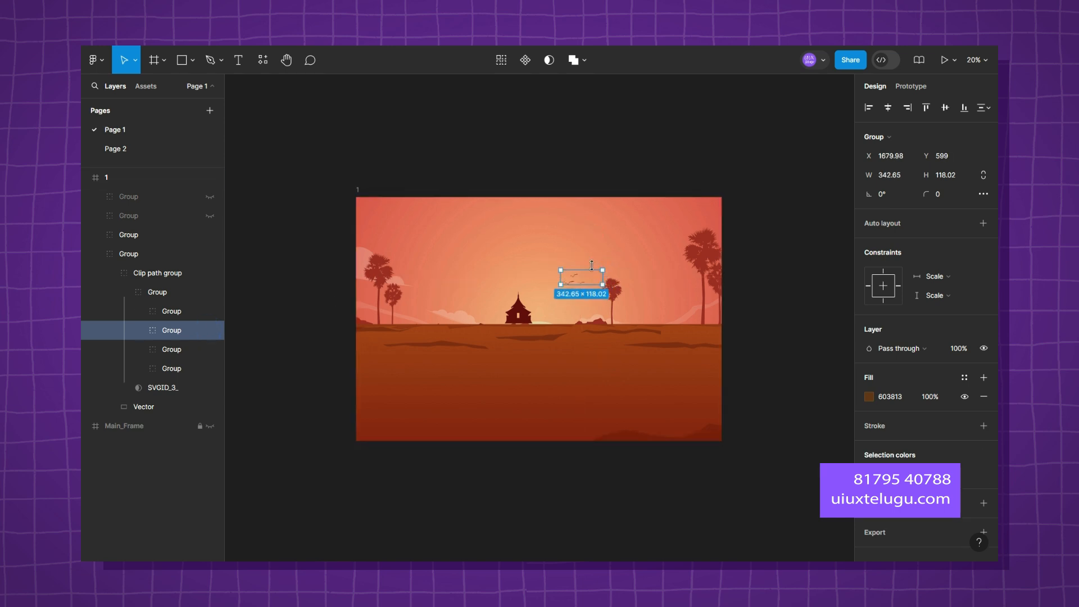
Nudge the temple group down until only the tip of its roof shows above the horizon, and clear the selection.
{"action": "left_click", "coordinate": [211, 311]}
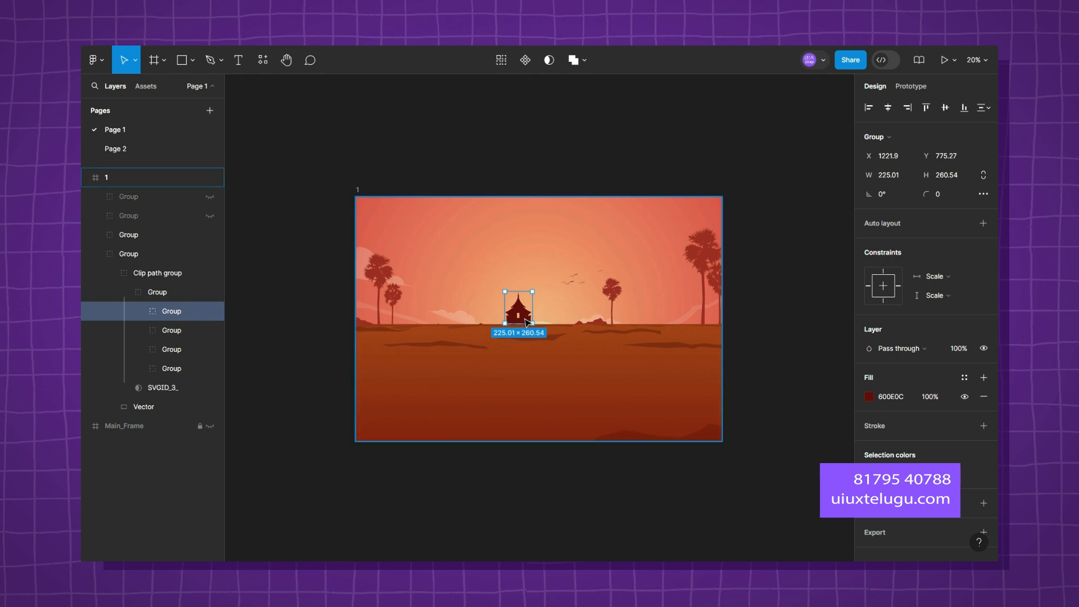
{"action": "key", "text": "Down"}
{"action": "key", "text": "Down"}
{"action": "key", "text": "shift+Down"}
{"action": "key", "text": "shift+Down"}
{"action": "key", "text": "shift+Down"}
{"action": "key", "text": "Down"}
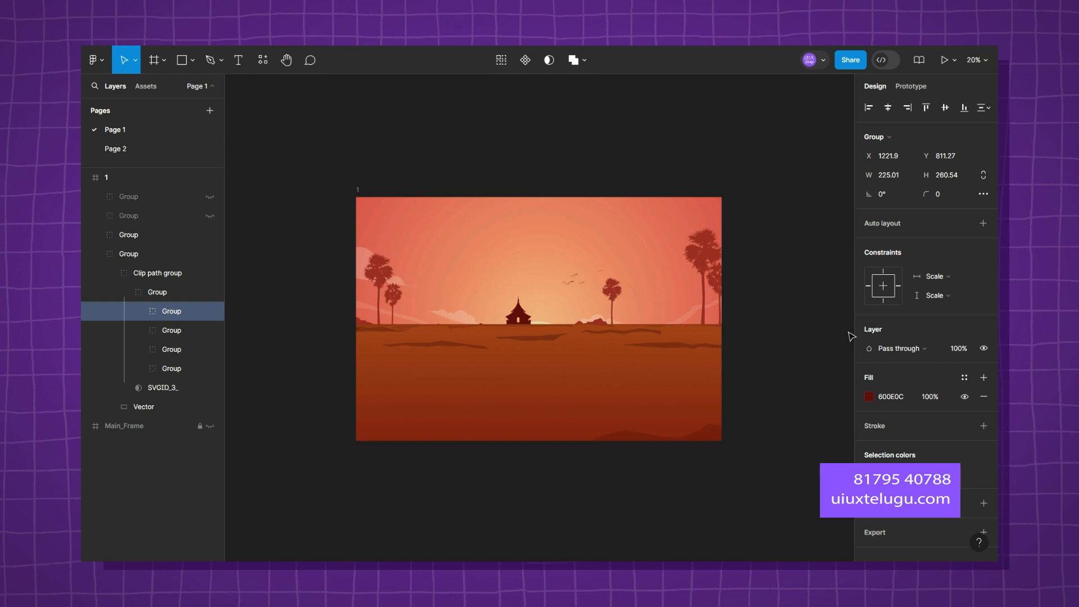
{"action": "key", "text": "shift+Down"}
{"action": "key", "text": "shift+Down"}
{"action": "key", "text": "shift+Down"}
{"action": "key", "text": "shift+Down"}
{"action": "key", "text": "shift+Down"}
{"action": "key", "text": "Down"}
{"action": "left_click", "coordinate": [780, 278]}
Collapse the lowest group of frame 1 in the layer list.
{"action": "scroll", "coordinate": [780, 278], "scroll_direction": "down", "scroll_amount": 2}
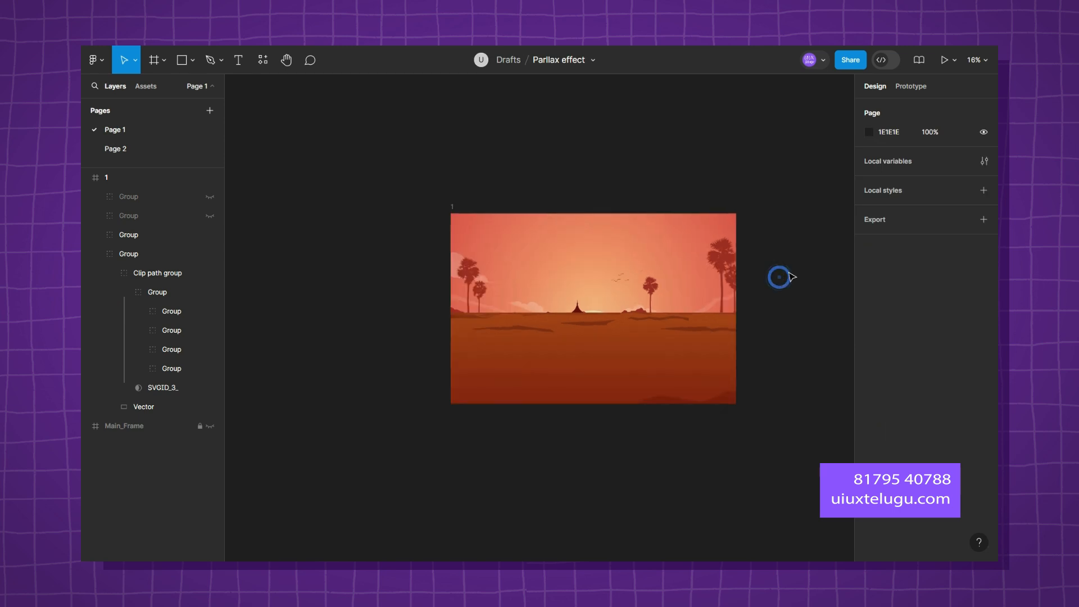
{"action": "left_click_drag", "start_coordinate": [758, 257], "coordinate": [666, 289]}
{"action": "left_click", "coordinate": [97, 252]}
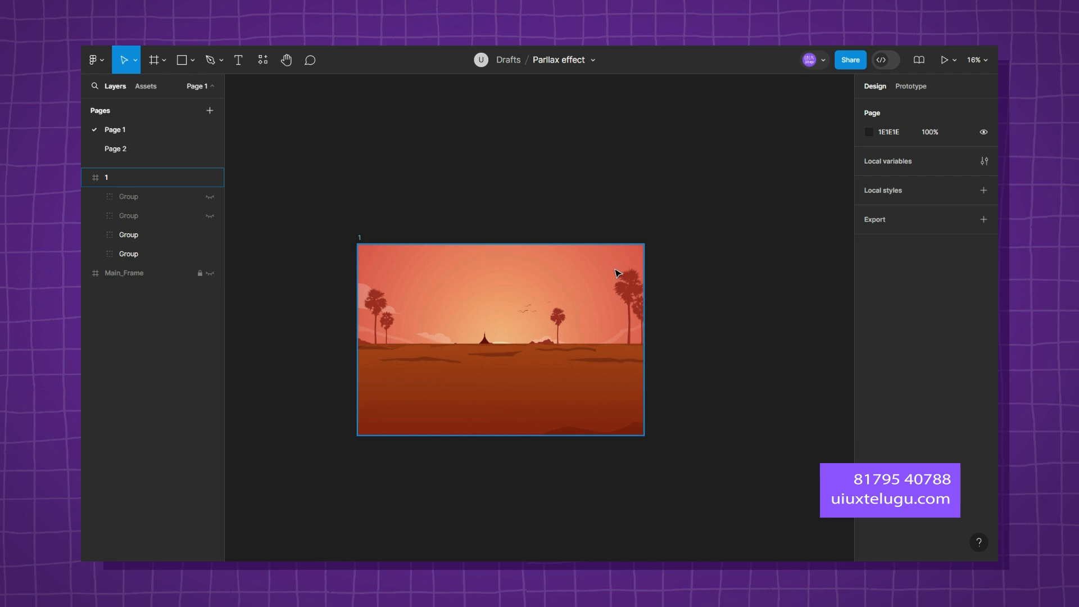
Enlarge the lowest group of frame 1 slightly from its centre, undo the excess resizing, and clear the selection.
{"action": "left_click", "coordinate": [115, 253]}
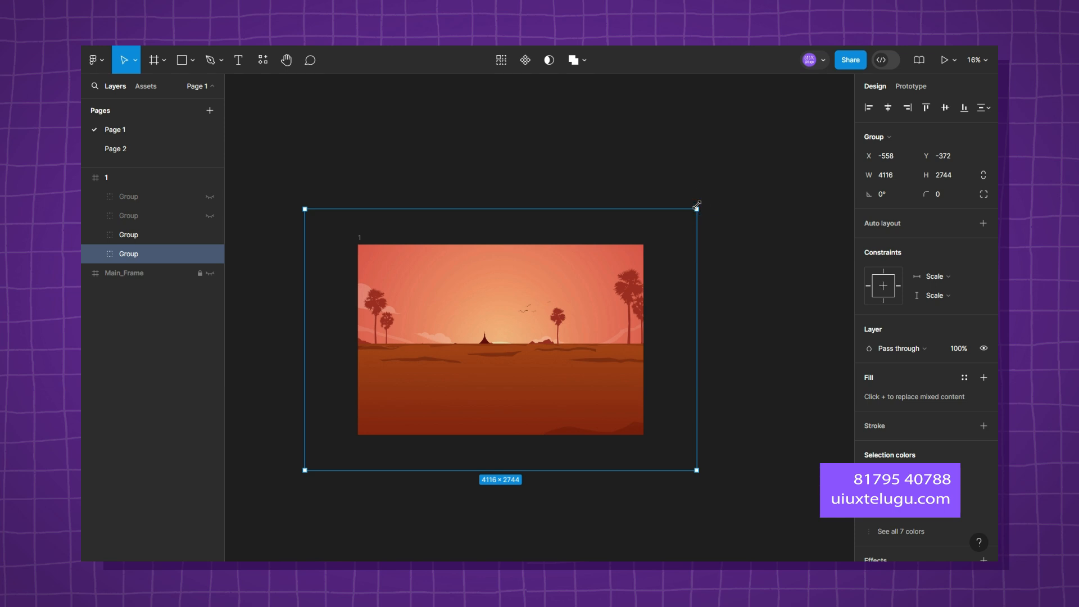
{"action": "mouse_move", "coordinate": [703, 201]}
{"action": "left_mouse_down"}
{"action": "mouse_move", "coordinate": [649, 231]}
{"action": "mouse_move", "coordinate": [705, 190]}
{"action": "mouse_move", "coordinate": [704, 204]}
{"action": "left_mouse_up"}
{"action": "key", "text": "ctrl+z"}
{"action": "left_click", "coordinate": [741, 247]}
{"action": "left_click_drag", "start_coordinate": [741, 248], "coordinate": [737, 232]}
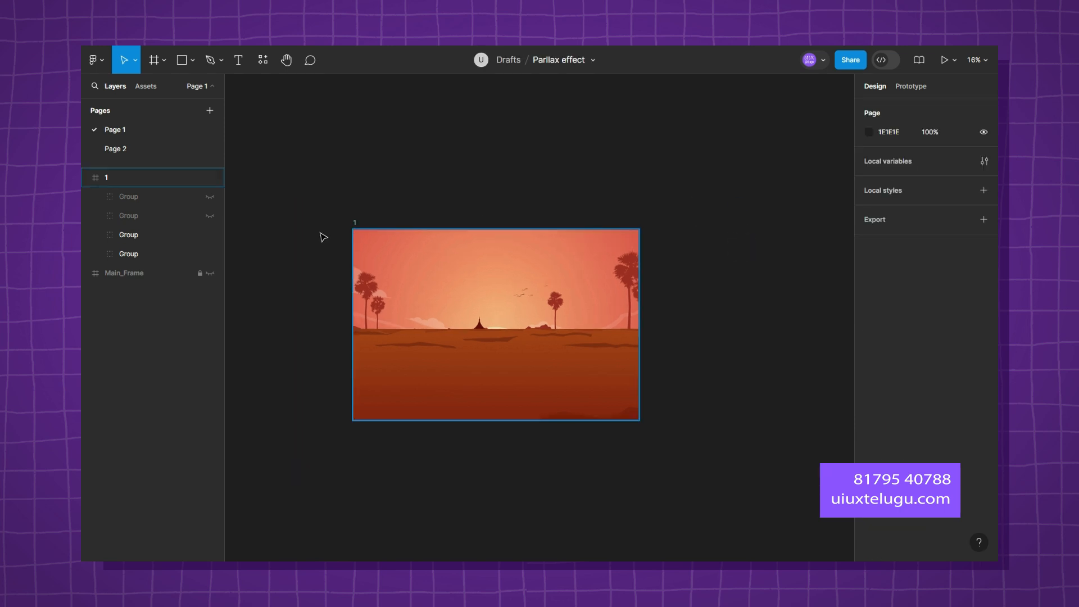
Show the two hidden upper groups of frame 1.
{"action": "left_click", "coordinate": [212, 216]}
{"action": "left_click", "coordinate": [215, 197]}
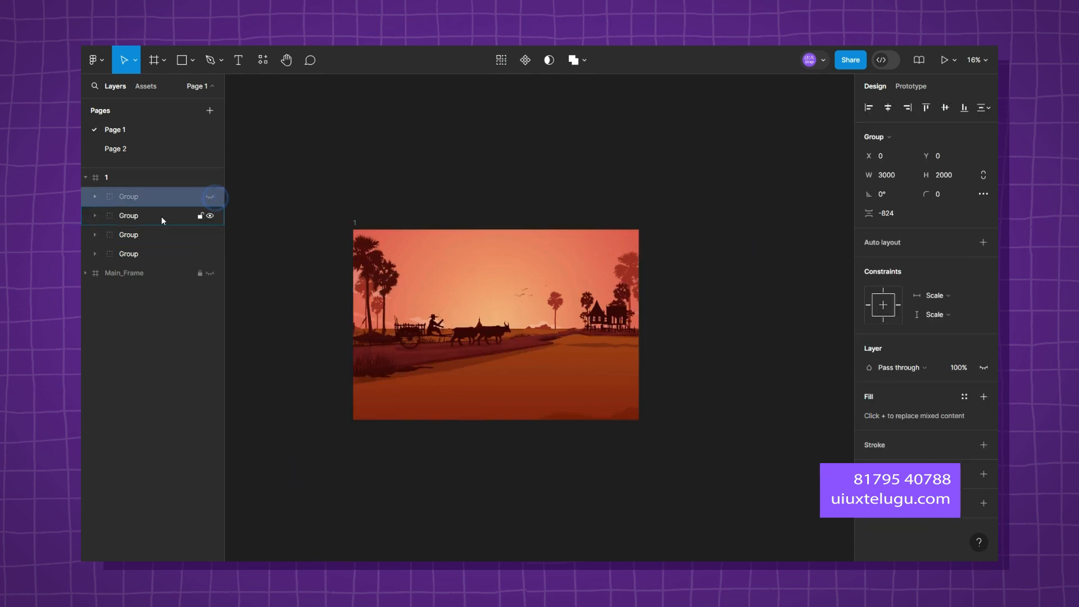
{"action": "left_click", "coordinate": [211, 197]}
Set the layer opacity of frame 1's two upper groups to 0% and clear the selection.
{"action": "left_click", "coordinate": [143, 215]}
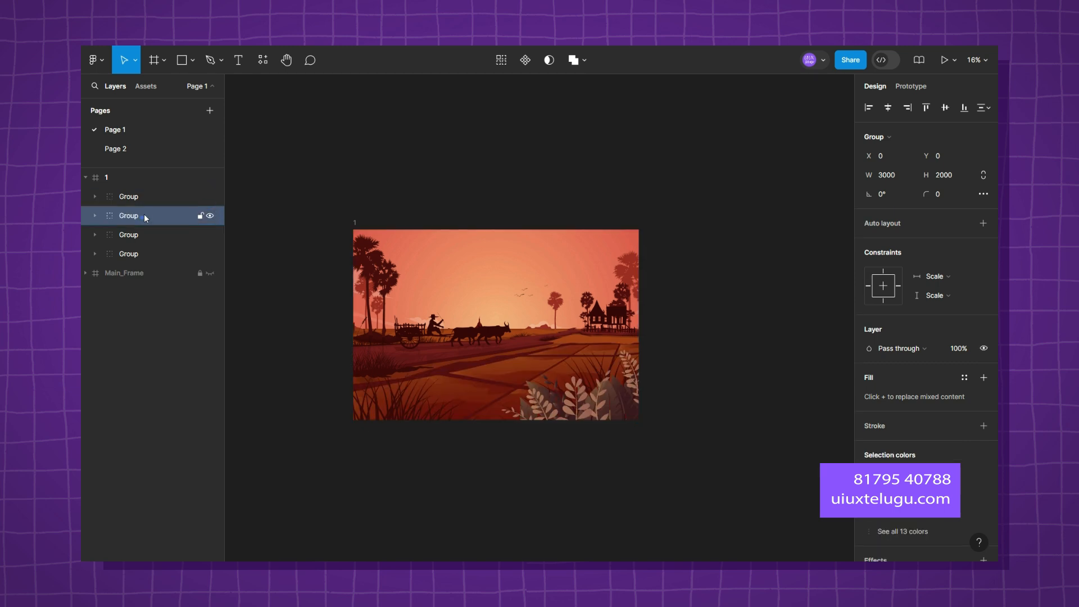
{"action": "left_click", "coordinate": [145, 198], "text": "shift"}
{"action": "scroll", "coordinate": [963, 460], "scroll_direction": "down", "scroll_amount": 2}
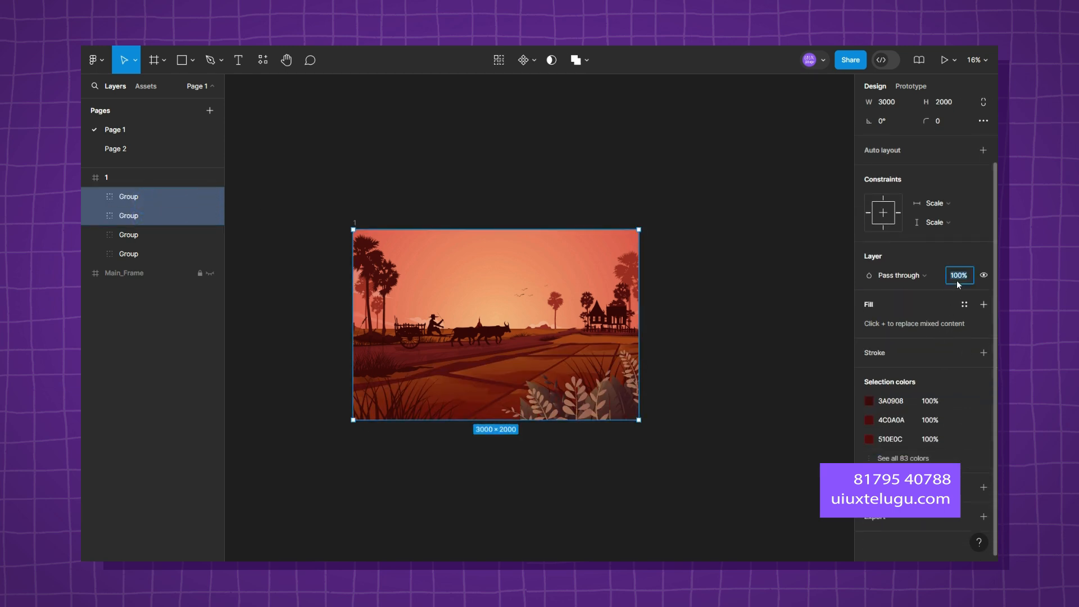
{"action": "type", "text": "0"}
{"action": "key", "text": "Return"}
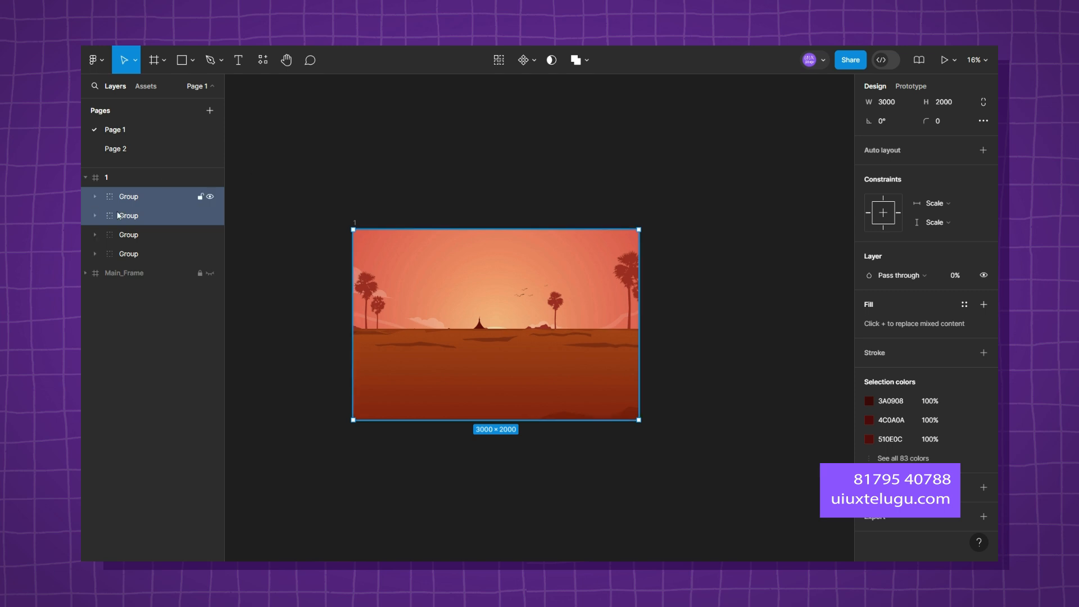
{"action": "left_click", "coordinate": [398, 160]}
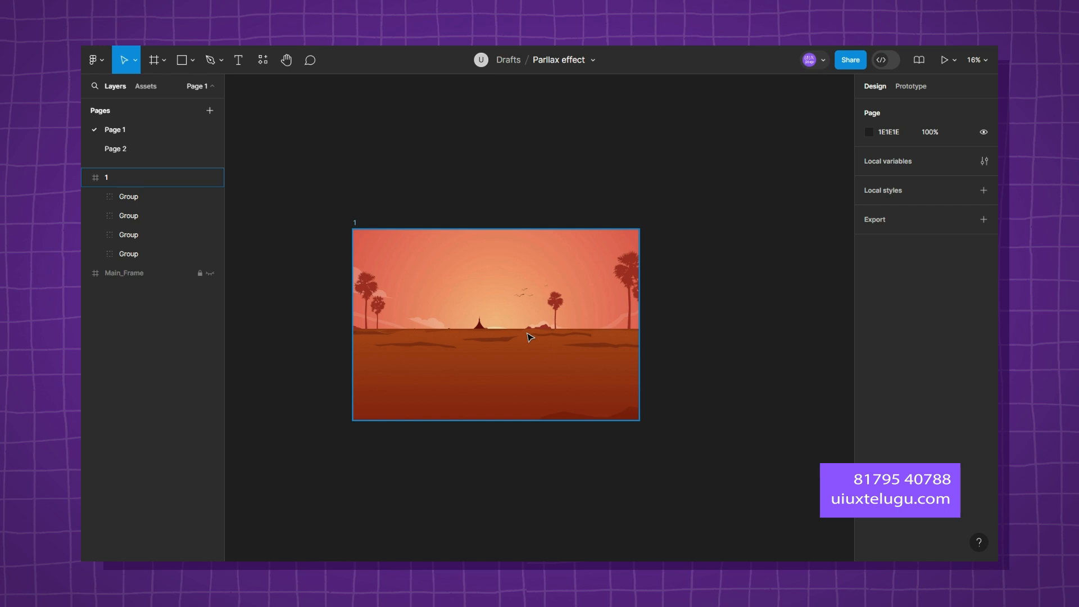
Collapse frame 1, duplicate it, and move the copy horizontally to about X 8487.
{"action": "left_click", "coordinate": [85, 178]}
{"action": "left_click", "coordinate": [136, 178]}
{"action": "key", "text": "ctrl+d"}
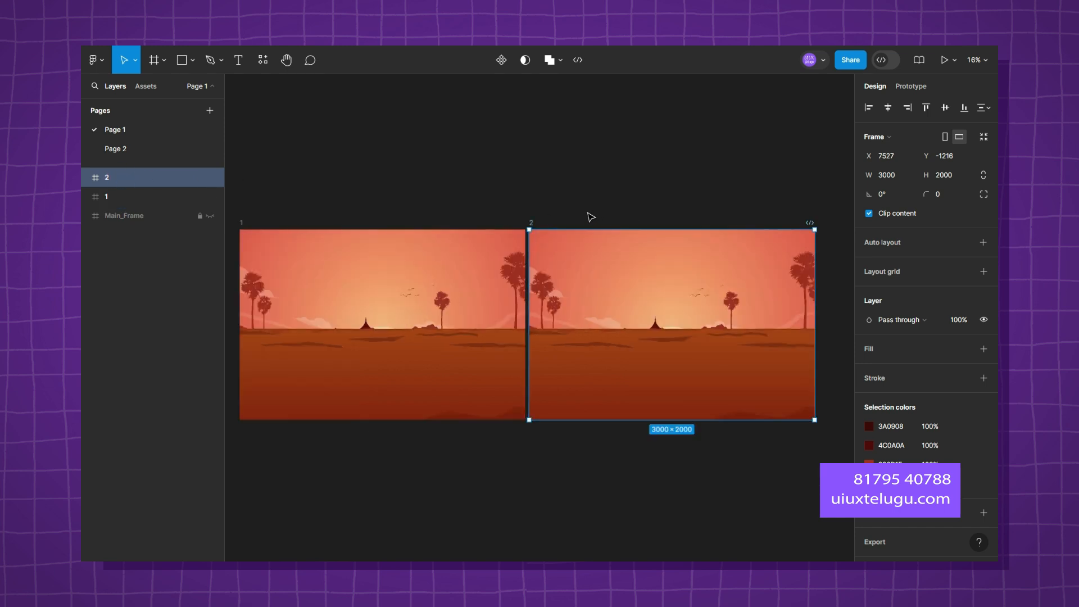
{"action": "left_click_drag", "start_coordinate": [532, 225], "coordinate": [624, 223]}
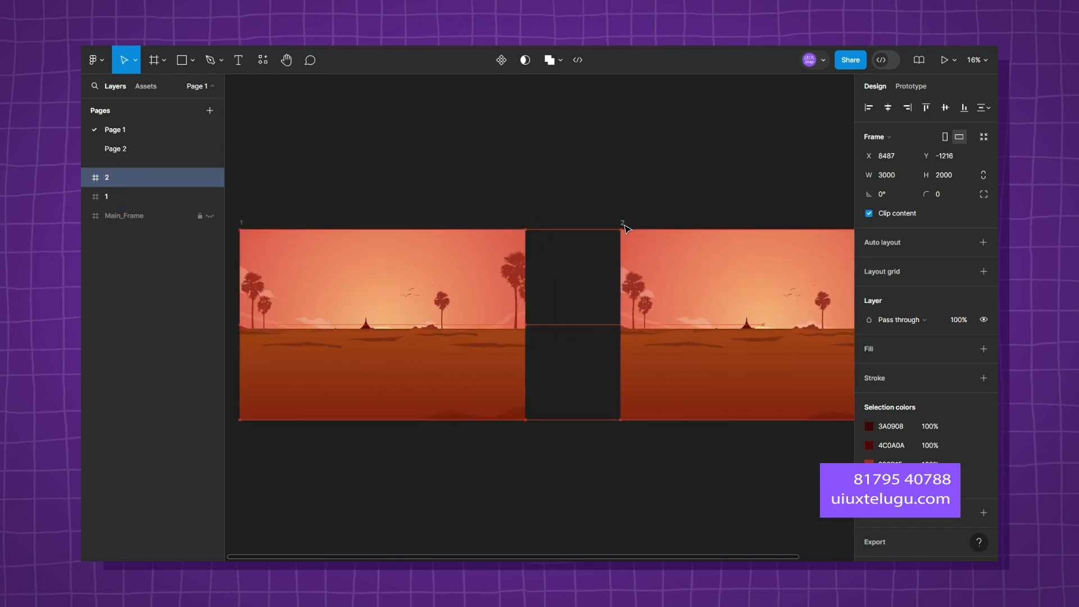
Lock frame 1 and clear the selection.
{"action": "left_click", "coordinate": [203, 196]}
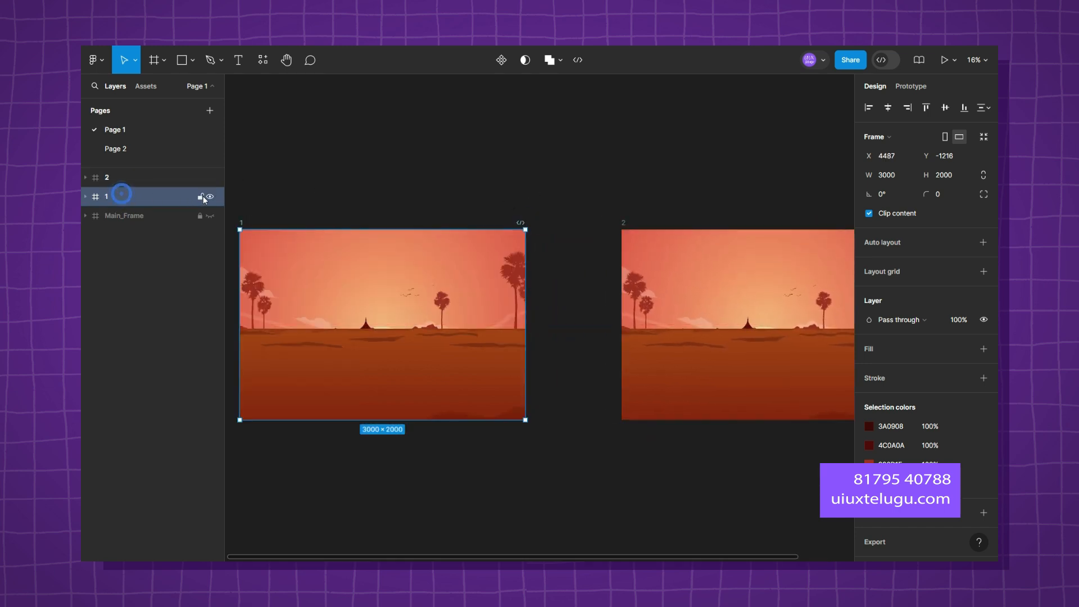
{"action": "left_click_drag", "start_coordinate": [618, 181], "coordinate": [560, 156]}
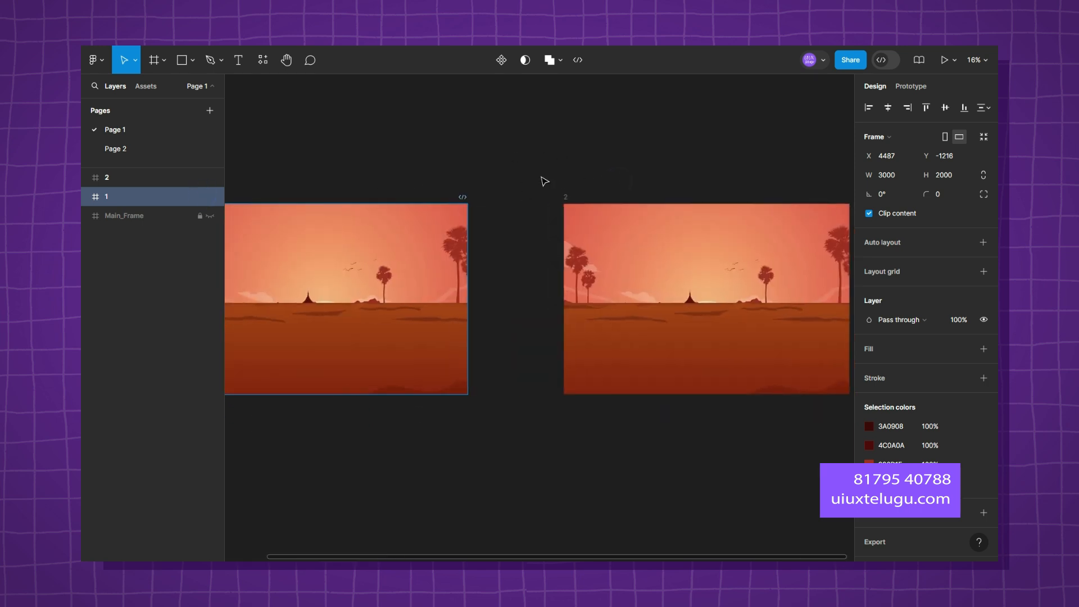
{"action": "key", "text": "ctrl+shift+l"}
{"action": "left_click", "coordinate": [307, 231]}
{"action": "left_click_drag", "start_coordinate": [635, 135], "coordinate": [608, 163]}
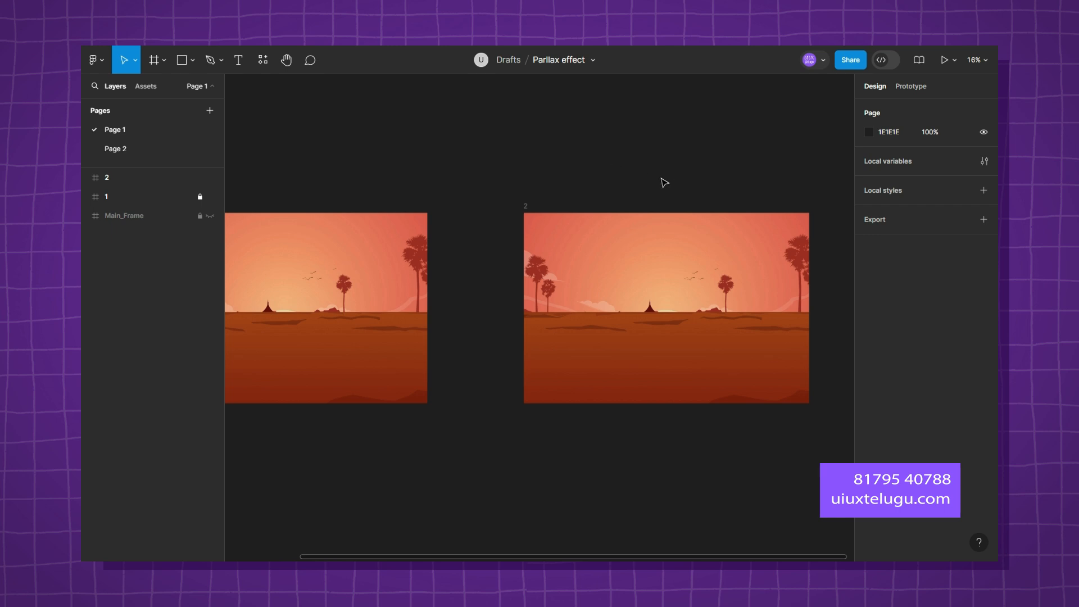
Expand frame 2, set the opacity of its two upper groups to 100%, and clear the selection.
{"action": "left_click_drag", "start_coordinate": [678, 180], "coordinate": [443, 210]}
{"action": "left_click", "coordinate": [86, 178]}
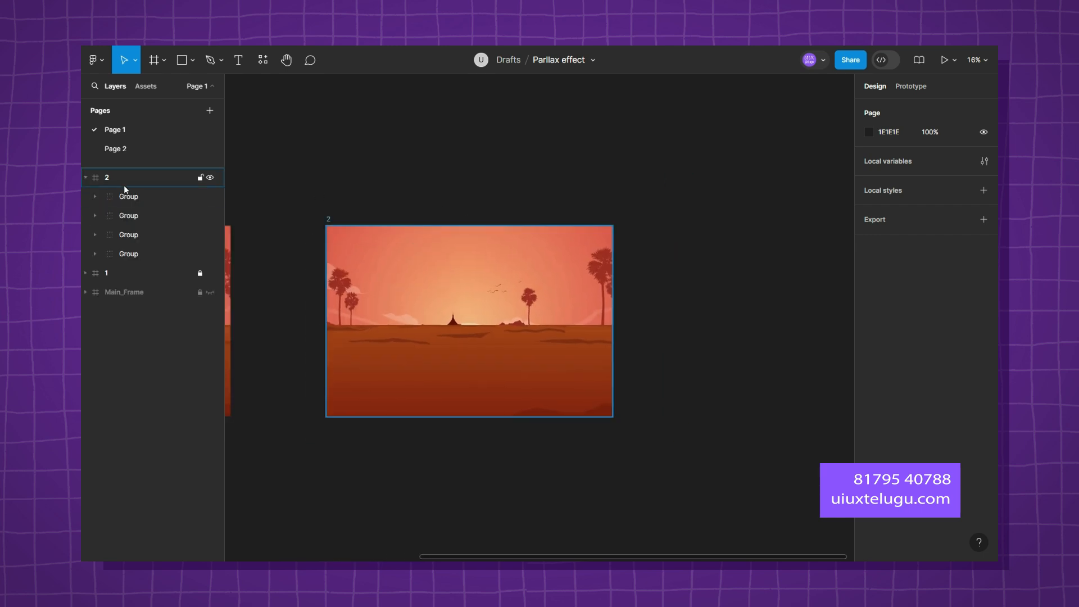
{"action": "left_click", "coordinate": [137, 199]}
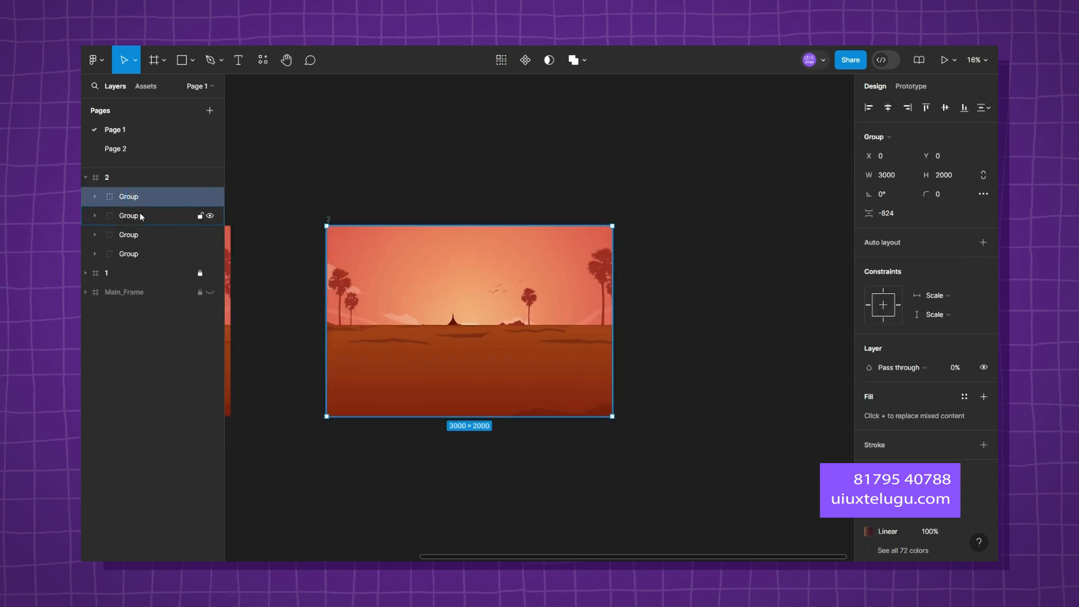
{"action": "left_click", "coordinate": [142, 216]}
{"action": "left_click", "coordinate": [156, 196]}
{"action": "left_click", "coordinate": [149, 215], "text": "shift"}
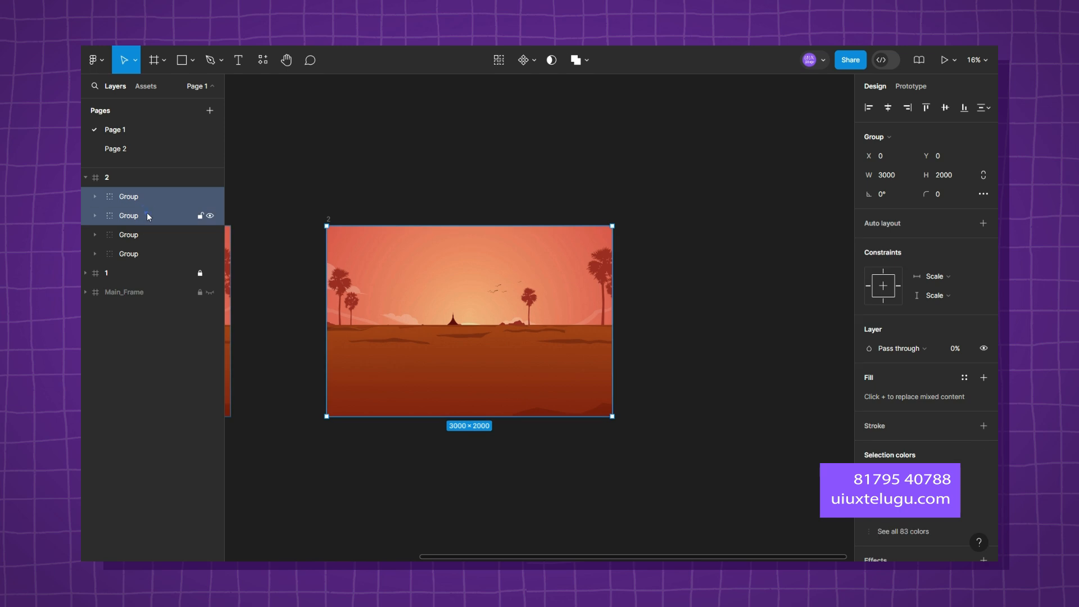
{"action": "left_click", "coordinate": [960, 355]}
{"action": "type", "text": "100"}
{"action": "key", "text": "Return"}
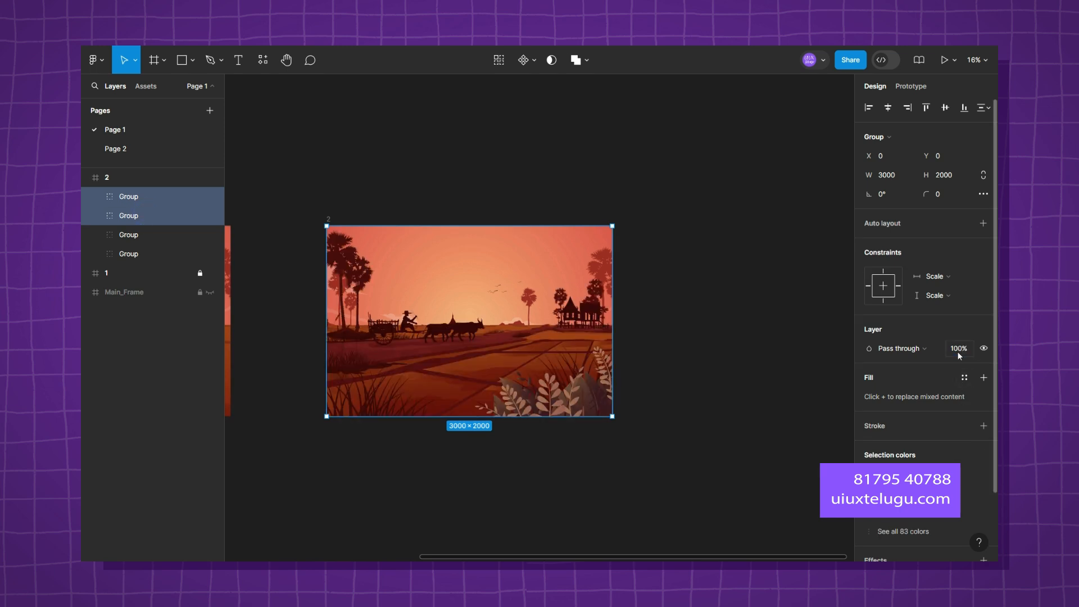
{"action": "left_click", "coordinate": [729, 327]}
Compare frames 1 and 2, and hide the topmost foreground foliage group of frame 2.
{"action": "left_click_drag", "start_coordinate": [691, 348], "coordinate": [797, 346]}
{"action": "scroll", "coordinate": [799, 346], "scroll_direction": "up", "scroll_amount": 1}
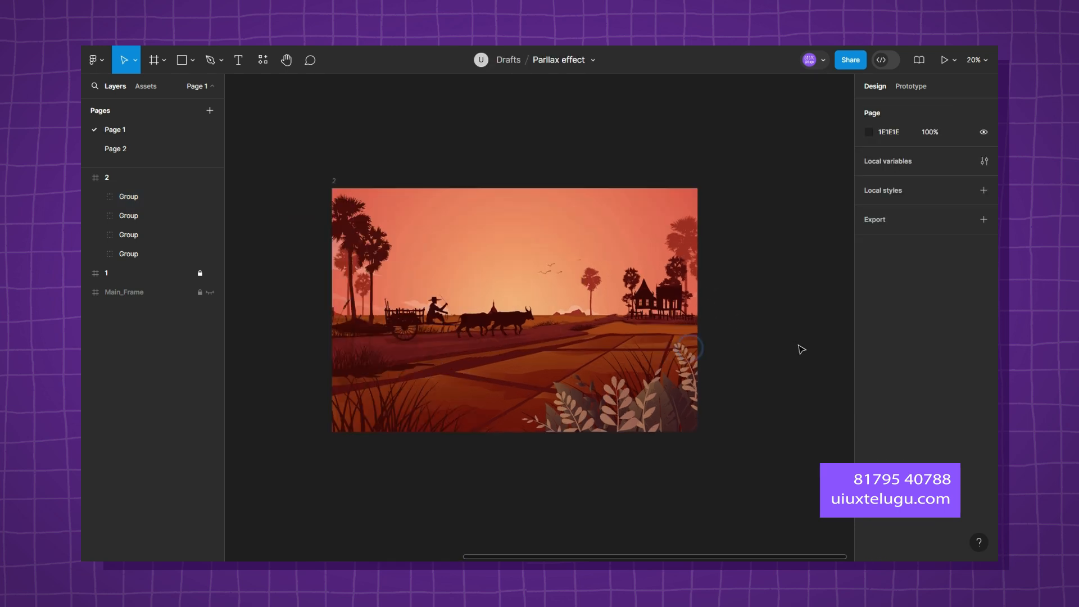
{"action": "left_click_drag", "start_coordinate": [336, 348], "coordinate": [551, 337]}
{"action": "left_click_drag", "start_coordinate": [640, 337], "coordinate": [831, 365]}
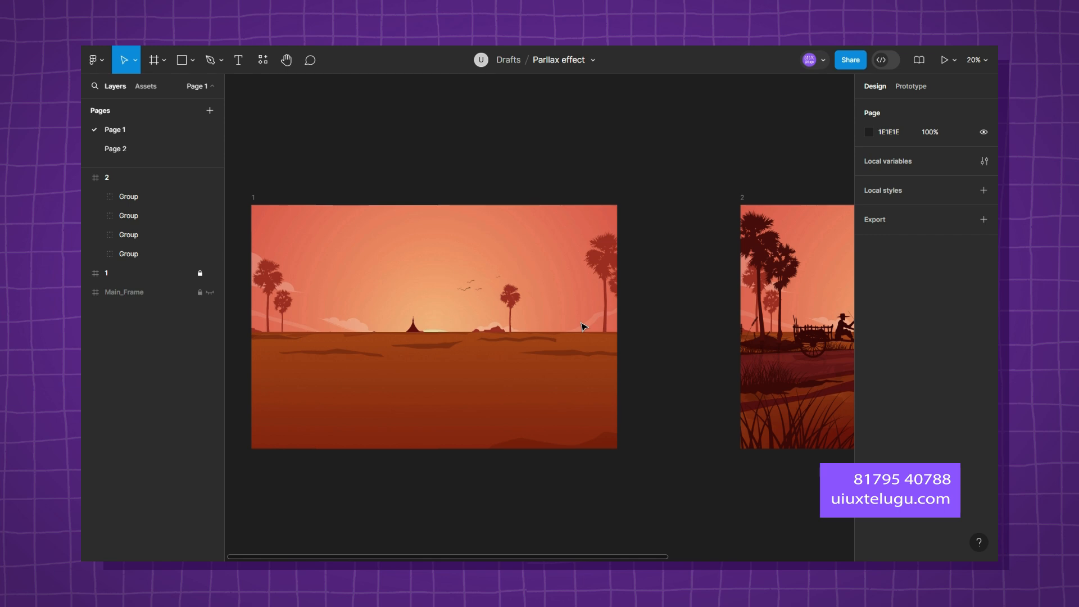
{"action": "left_click_drag", "start_coordinate": [582, 360], "coordinate": [235, 345]}
{"action": "scroll", "coordinate": [412, 346], "scroll_direction": "down", "scroll_amount": 2}
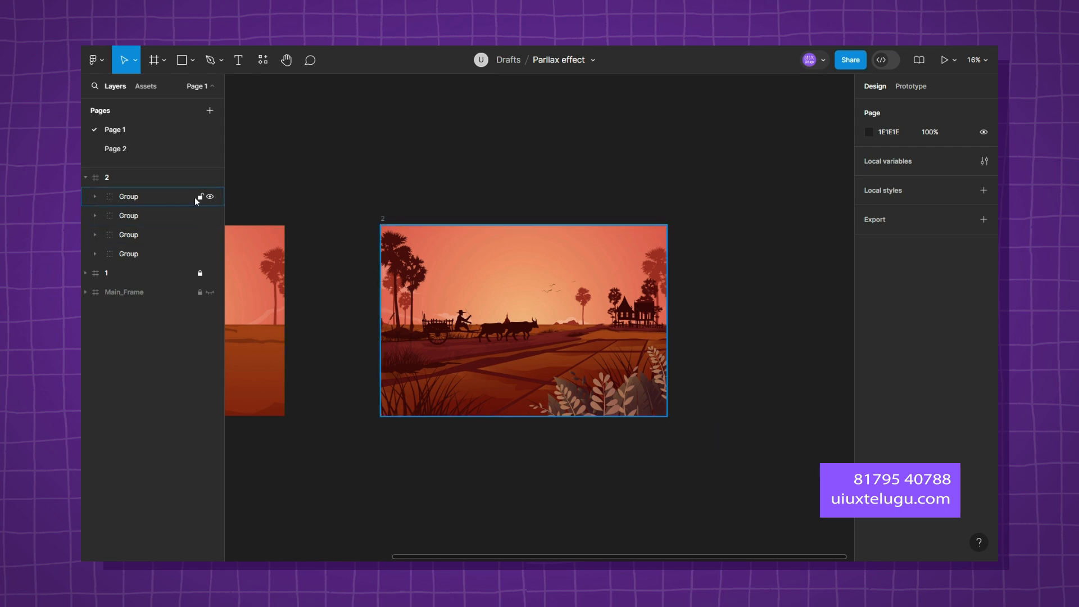
{"action": "left_click", "coordinate": [210, 197]}
{"action": "left_click", "coordinate": [209, 197]}
{"action": "left_click", "coordinate": [210, 197]}
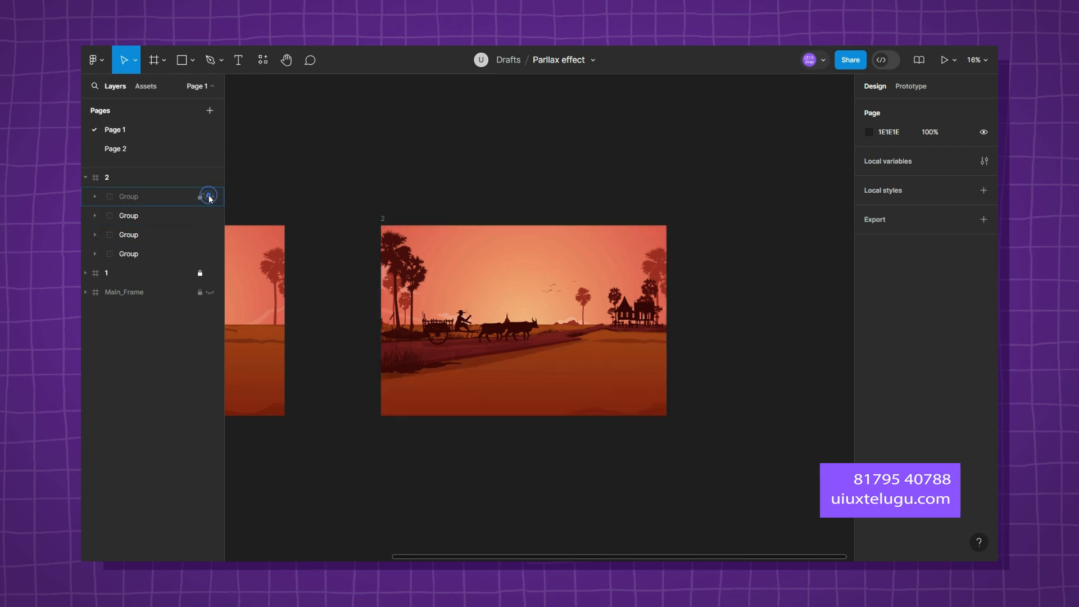
Enlarge frame 2's bullock cart group proportionally from its centre to about 3778 × 2519, and clear the selection.
{"action": "left_click", "coordinate": [135, 215]}
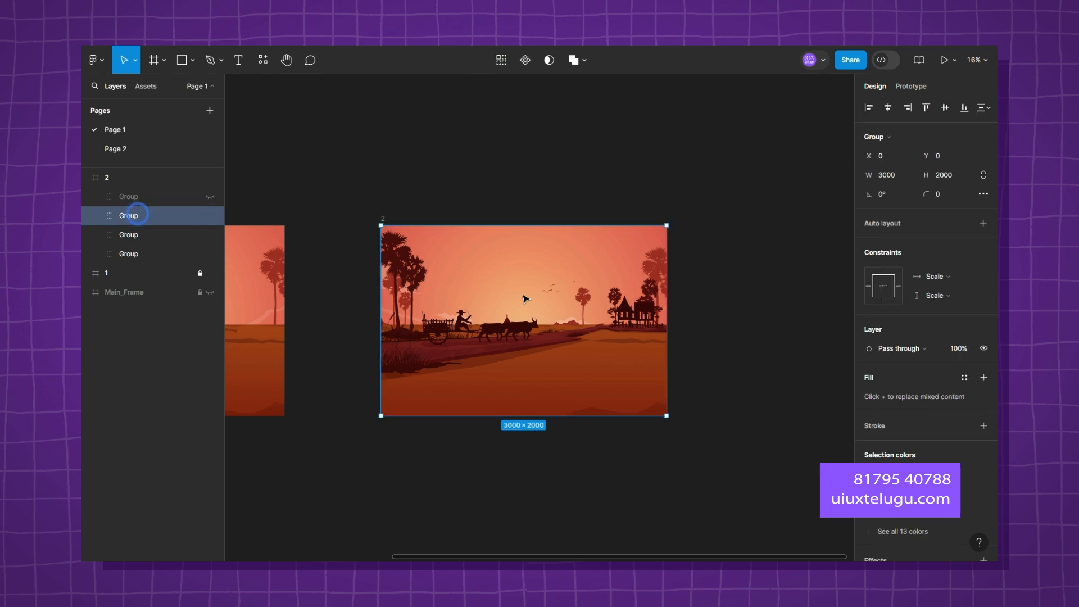
{"action": "left_click", "coordinate": [209, 215]}
{"action": "left_click", "coordinate": [209, 215]}
{"action": "left_click_drag", "start_coordinate": [394, 305], "coordinate": [577, 310]}
{"action": "left_click_drag", "start_coordinate": [502, 290], "coordinate": [382, 281]}
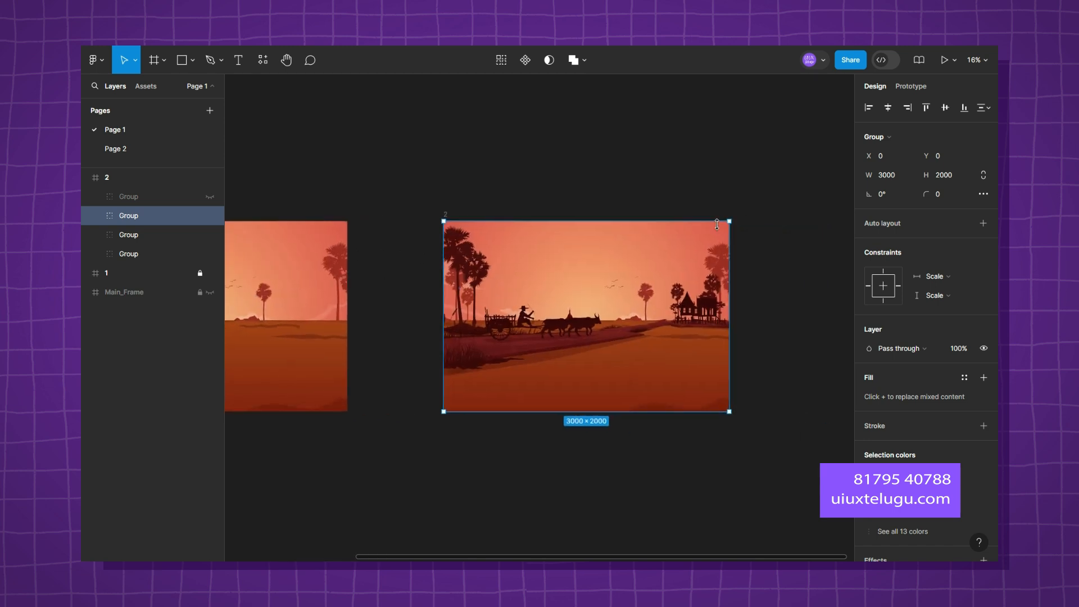
{"action": "left_click_drag", "start_coordinate": [730, 220], "coordinate": [767, 198]}
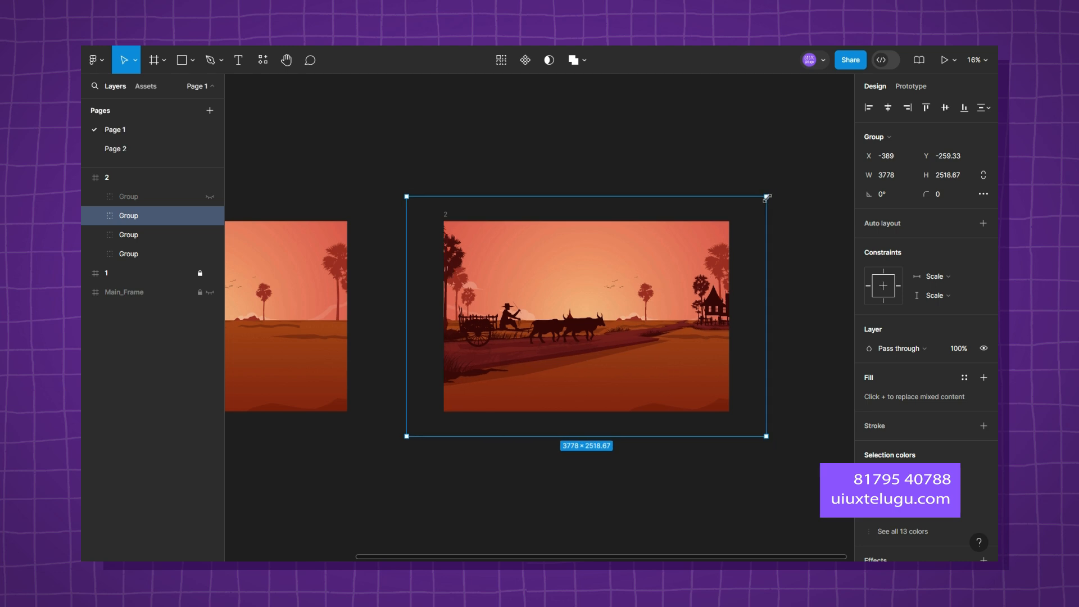
{"action": "left_click", "coordinate": [814, 224]}
Show the foreground foliage group of frame 2 and try enlarging it slightly from its centre, undoing the resize.
{"action": "left_click", "coordinate": [160, 199]}
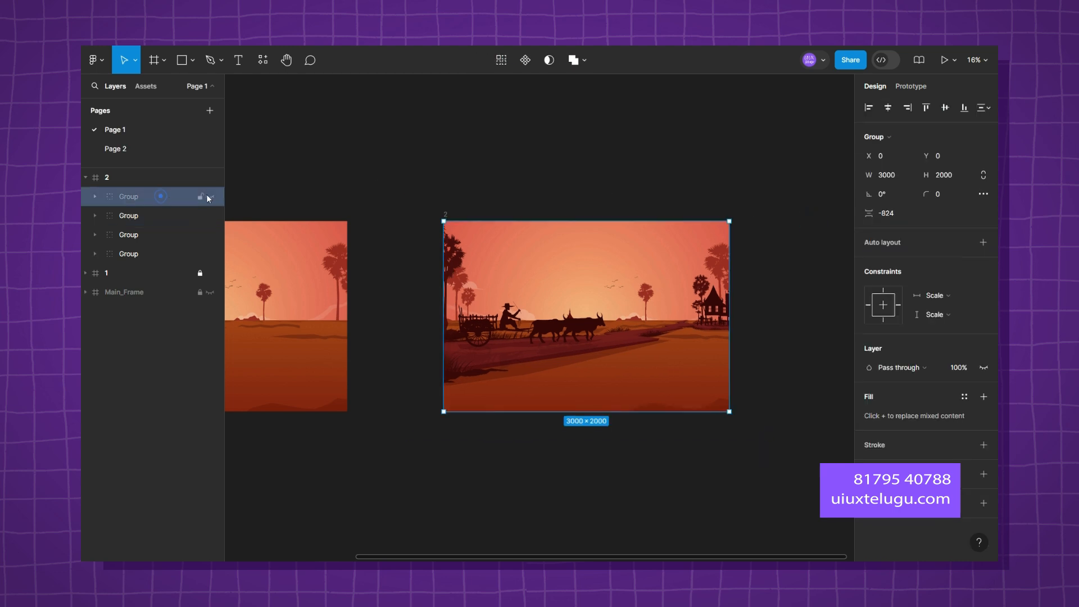
{"action": "left_click", "coordinate": [210, 196]}
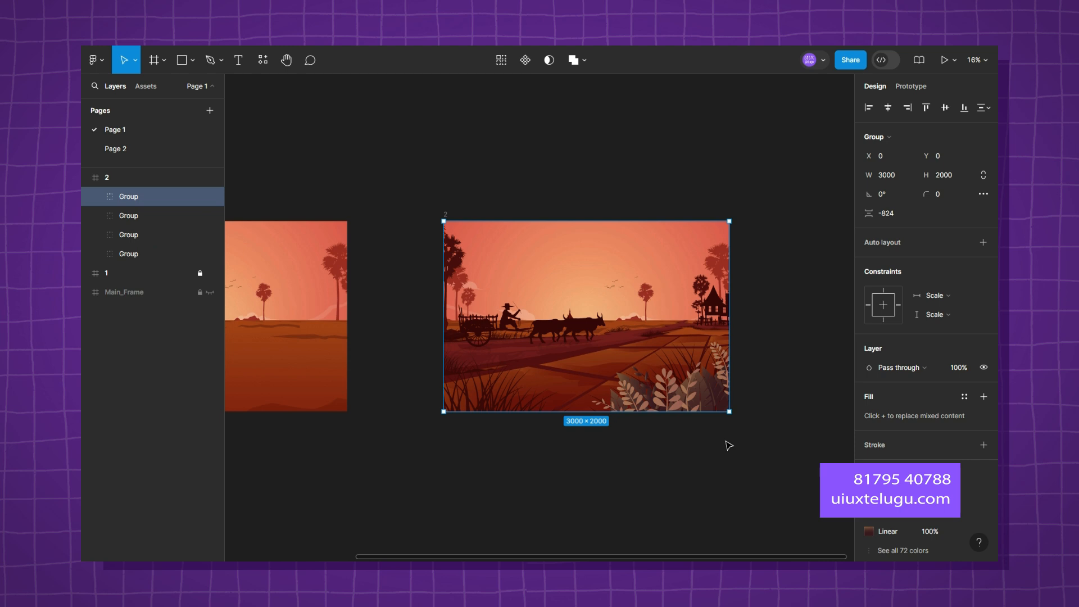
{"action": "left_click_drag", "start_coordinate": [729, 220], "coordinate": [749, 208]}
{"action": "key", "text": "ctrl+z"}
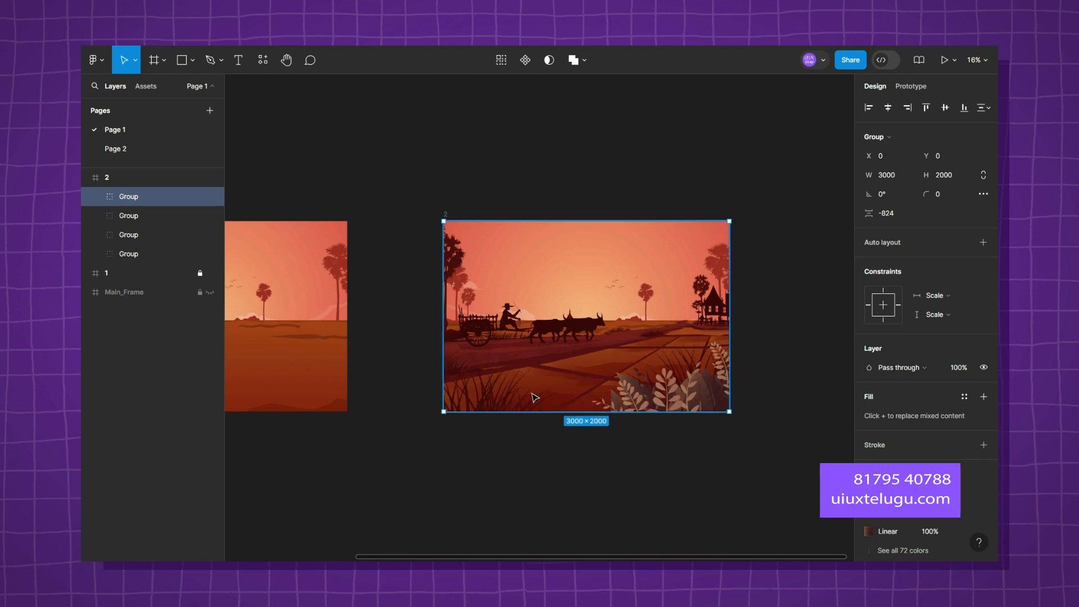
Expand the foreground foliage group of frame 2 down to its innermost groups, toggle the lower one to identify it, and select the upper one.
{"action": "left_click", "coordinate": [94, 196]}
{"action": "left_click", "coordinate": [109, 215]}
{"action": "left_click", "coordinate": [160, 234]}
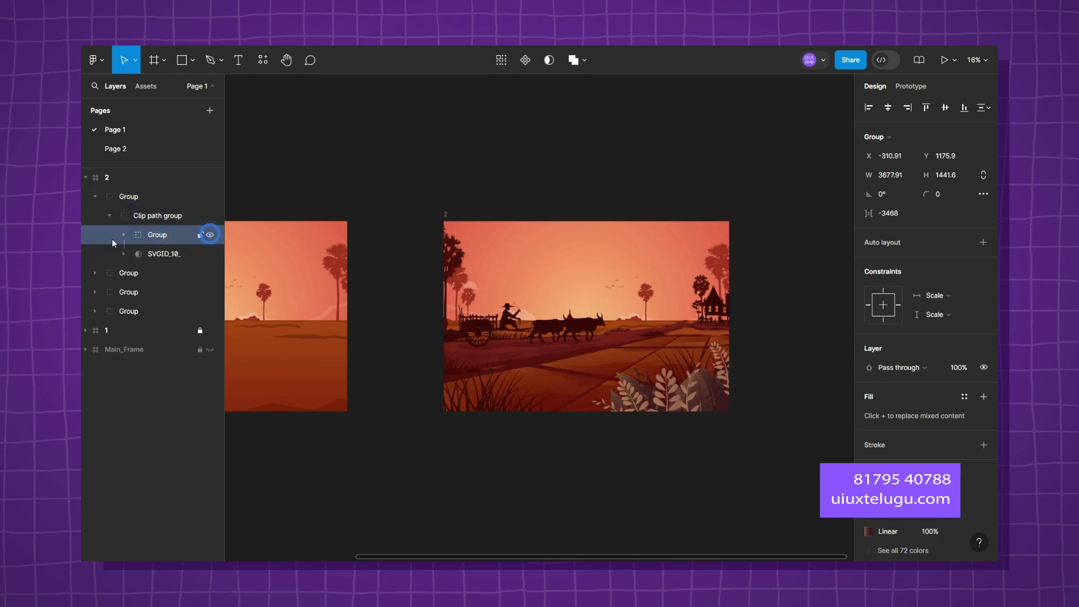
{"action": "left_click", "coordinate": [125, 235]}
{"action": "left_click", "coordinate": [182, 273]}
{"action": "left_click", "coordinate": [210, 272]}
{"action": "left_click", "coordinate": [211, 273]}
{"action": "left_click", "coordinate": [166, 254]}
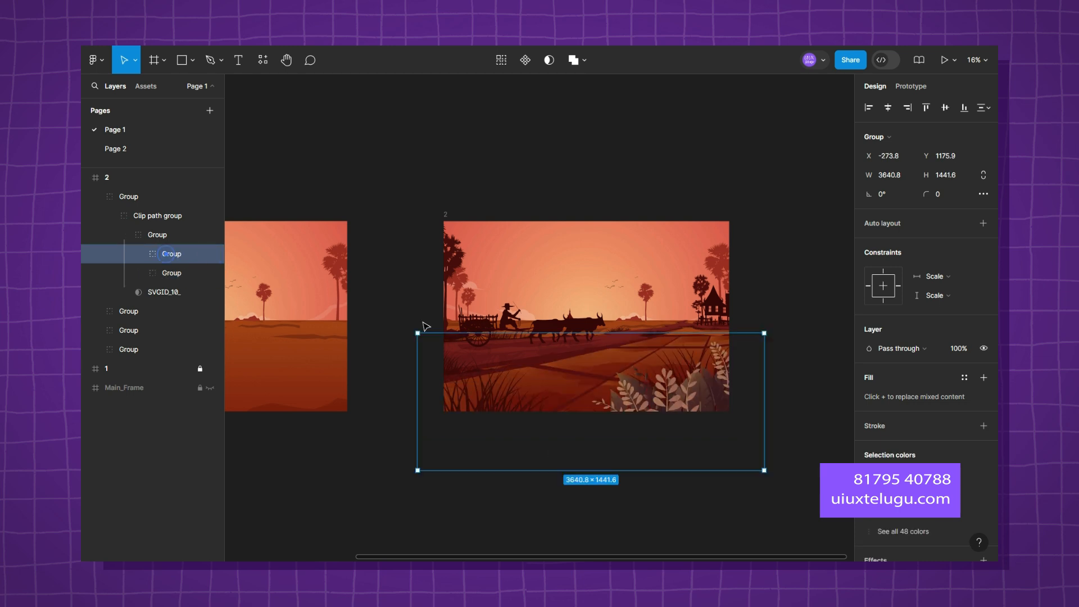
Enlarge the selected foliage group well beyond frame 2's edges, reposition it over the foreground, and clear the selection.
{"action": "left_click_drag", "start_coordinate": [763, 332], "coordinate": [860, 294]}
{"action": "left_click_drag", "start_coordinate": [765, 364], "coordinate": [804, 360]}
{"action": "left_click_drag", "start_coordinate": [788, 411], "coordinate": [790, 368]}
{"action": "left_click", "coordinate": [538, 170]}
Compare frames 1 and 2, then collapse frame 2 in the layer list and lock it.
{"action": "scroll", "coordinate": [538, 169], "scroll_direction": "down", "scroll_amount": 3}
{"action": "scroll", "coordinate": [655, 183], "scroll_direction": "up", "scroll_amount": 1}
{"action": "scroll", "coordinate": [655, 183], "scroll_direction": "right", "scroll_amount": 1}
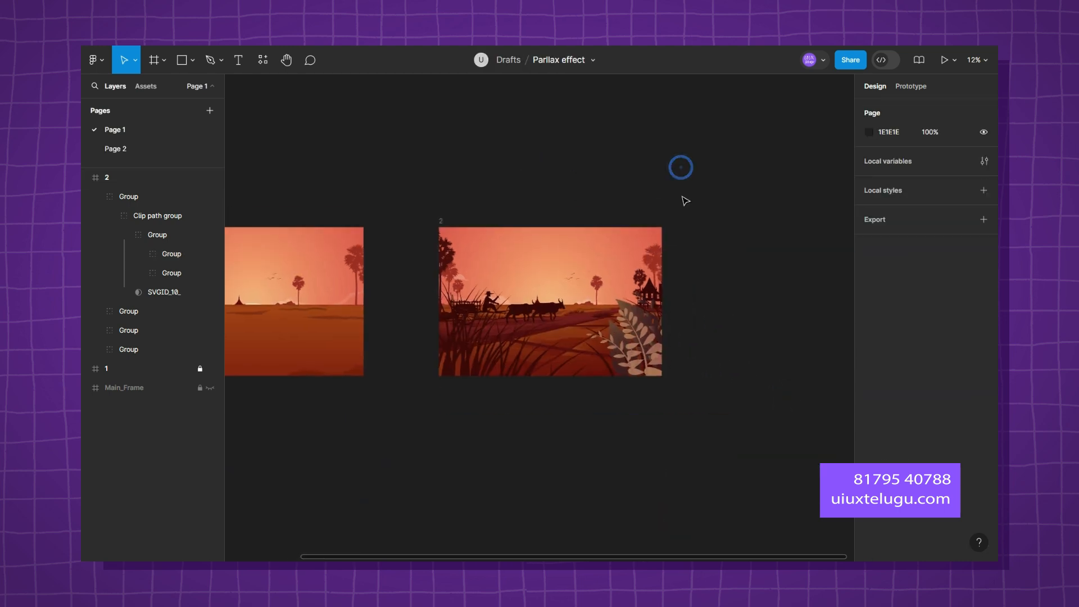
{"action": "scroll", "coordinate": [686, 200], "scroll_direction": "left", "scroll_amount": 5}
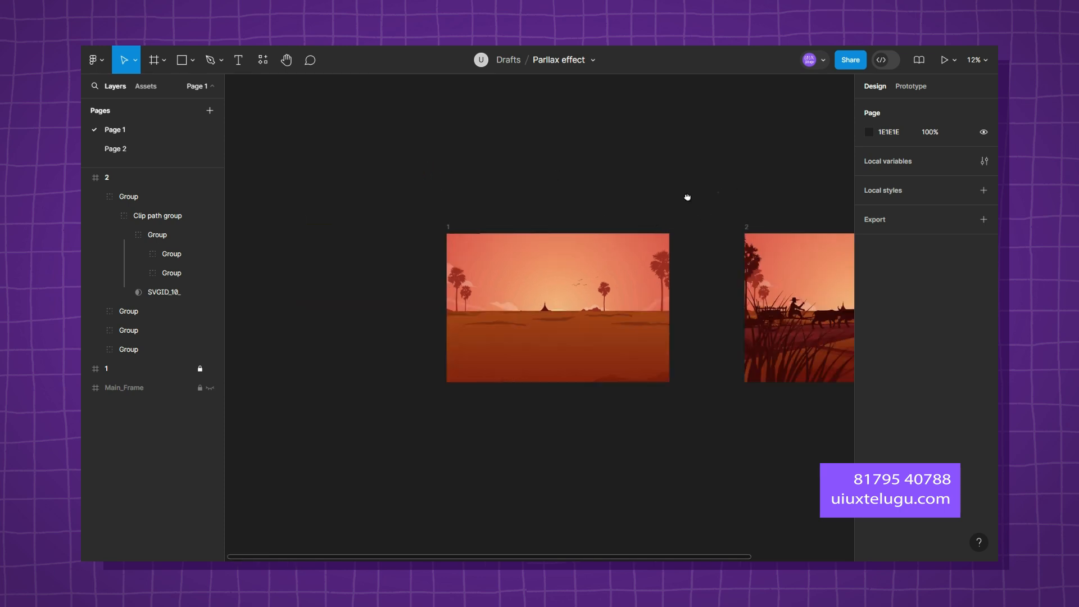
{"action": "scroll", "coordinate": [687, 197], "scroll_direction": "right", "scroll_amount": 5}
{"action": "scroll", "coordinate": [726, 188], "scroll_direction": "right", "scroll_amount": 2}
{"action": "left_click", "coordinate": [96, 178]}
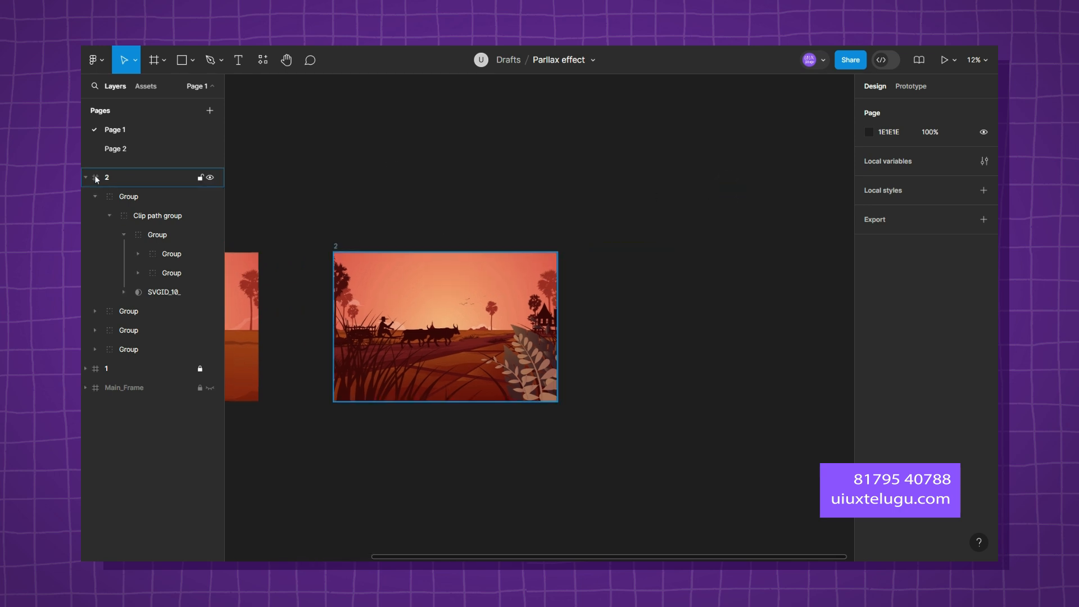
{"action": "left_click", "coordinate": [86, 178]}
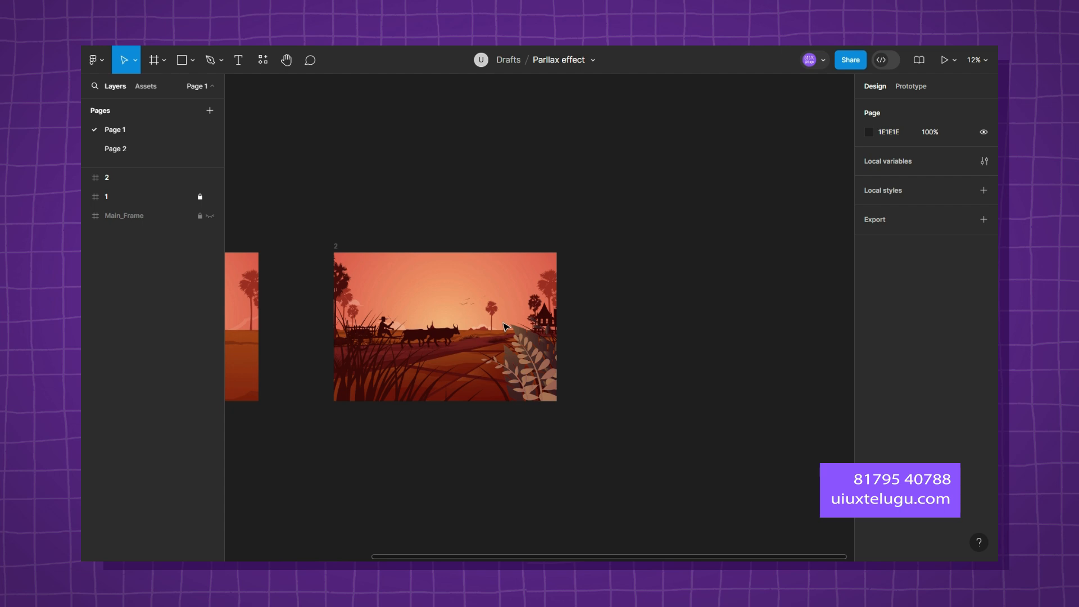
{"action": "left_click_drag", "start_coordinate": [459, 333], "coordinate": [508, 324]}
{"action": "left_click", "coordinate": [200, 178]}
Duplicate the locked frame 2.
{"action": "left_click", "coordinate": [135, 186]}
{"action": "key", "text": "ctrl+d"}
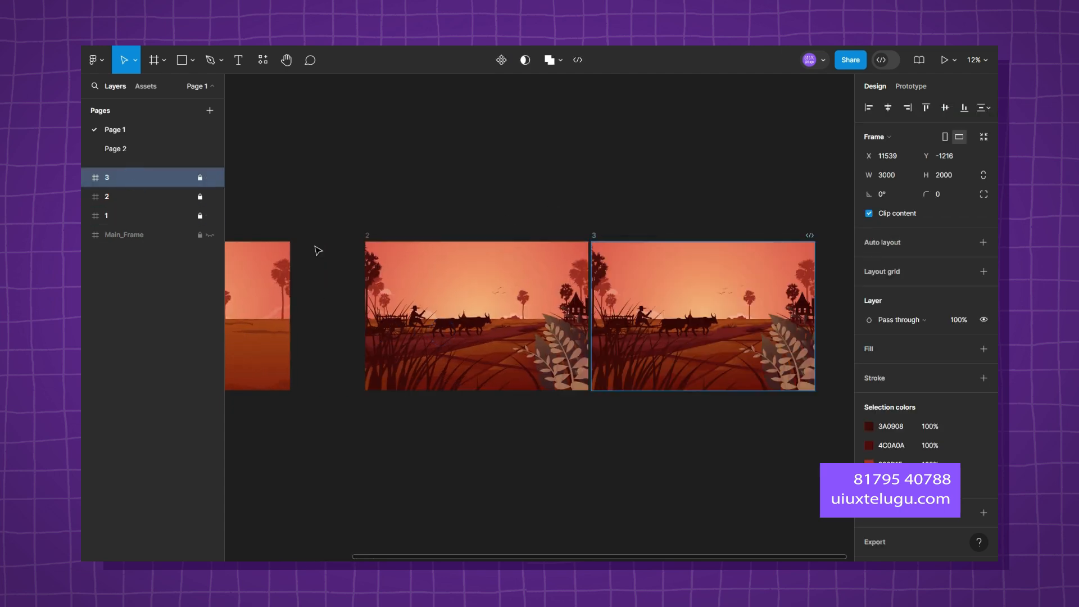
{"action": "left_click_drag", "start_coordinate": [569, 181], "coordinate": [442, 183]}
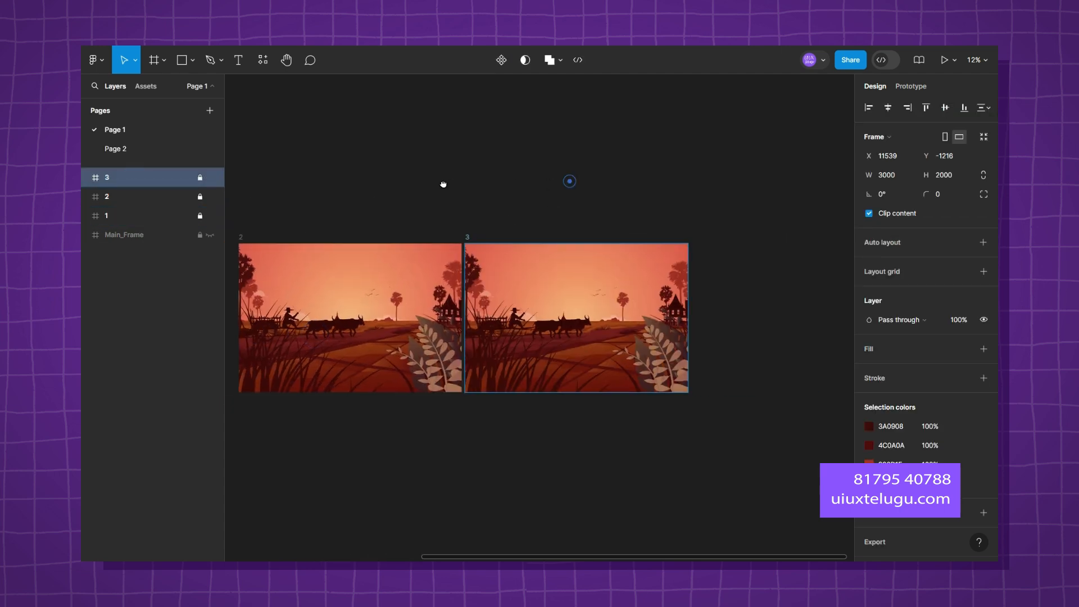
{"action": "left_click", "coordinate": [483, 239]}
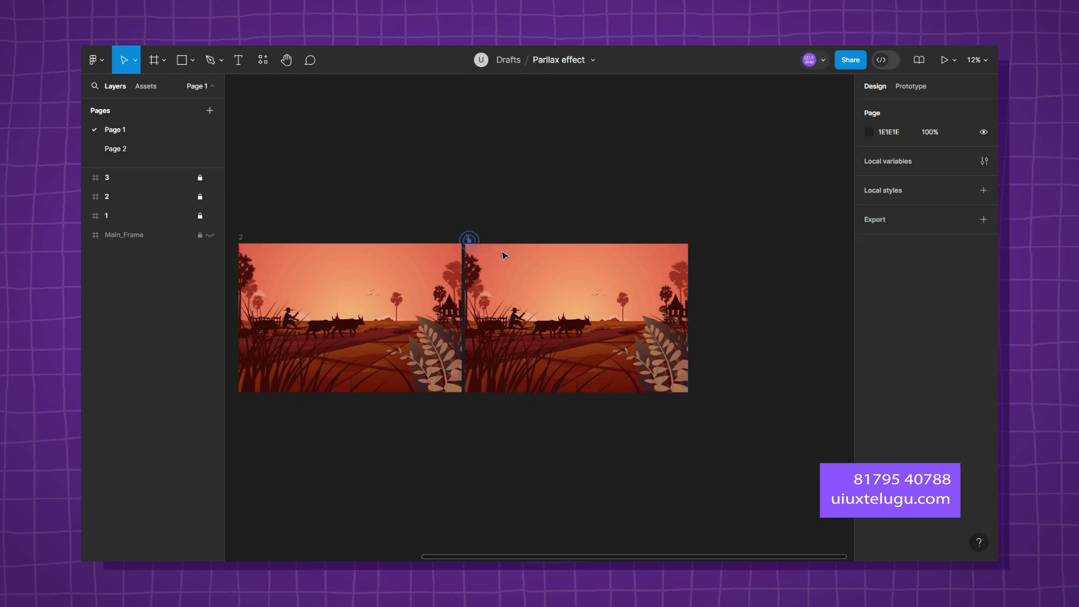
Unlock frame 3 and move it horizontally to about X 12615, away from frame 2.
{"action": "left_click", "coordinate": [200, 178]}
{"action": "left_click_drag", "start_coordinate": [564, 258], "coordinate": [604, 260]}
{"action": "left_click_drag", "start_coordinate": [609, 205], "coordinate": [401, 192]}
Expand frame 3 in the layer list to reach its four groups.
{"action": "scroll", "coordinate": [484, 335], "scroll_direction": "up", "scroll_amount": 3}
{"action": "left_click", "coordinate": [84, 178]}
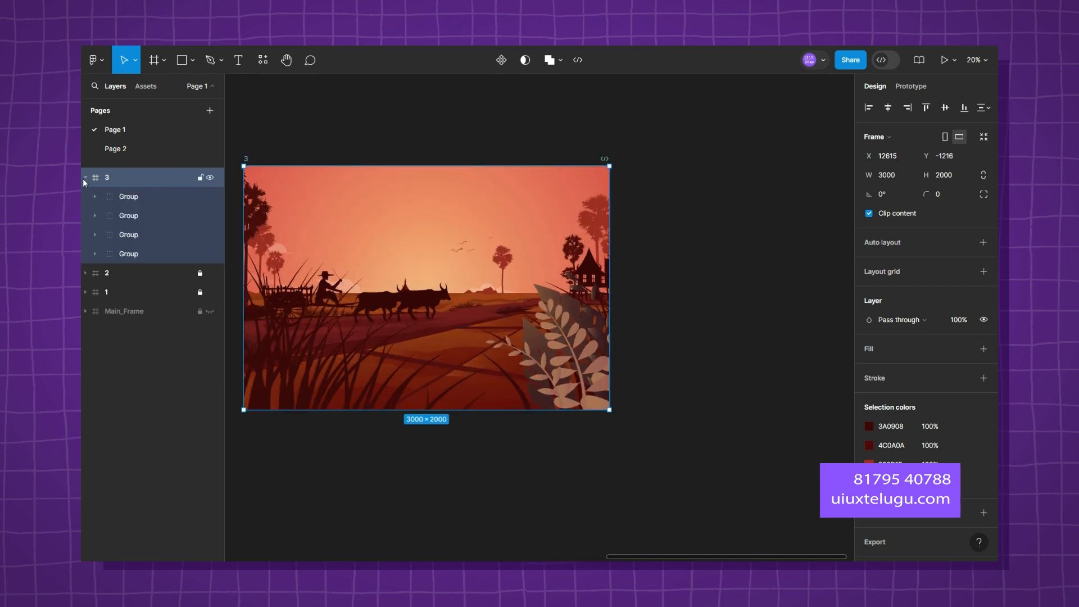
{"action": "left_click_drag", "start_coordinate": [686, 311], "coordinate": [785, 315]}
{"action": "left_click_drag", "start_coordinate": [528, 365], "coordinate": [601, 363]}
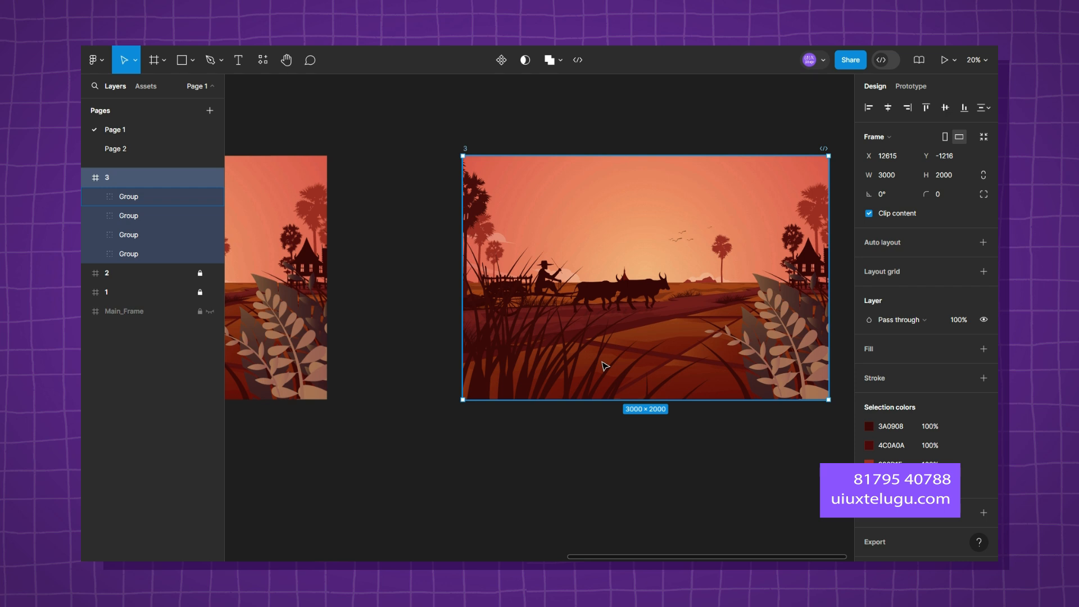
Expand frame 3's second group through its clip path group to reveal the individual illustration layers.
{"action": "scroll", "coordinate": [606, 366], "scroll_direction": "down", "scroll_amount": 3}
{"action": "left_click", "coordinate": [464, 427]}
{"action": "left_click_drag", "start_coordinate": [464, 427], "coordinate": [644, 385]}
{"action": "left_click_drag", "start_coordinate": [443, 393], "coordinate": [230, 412]}
{"action": "left_click_drag", "start_coordinate": [617, 386], "coordinate": [541, 399]}
{"action": "scroll", "coordinate": [549, 334], "scroll_direction": "up", "scroll_amount": 4}
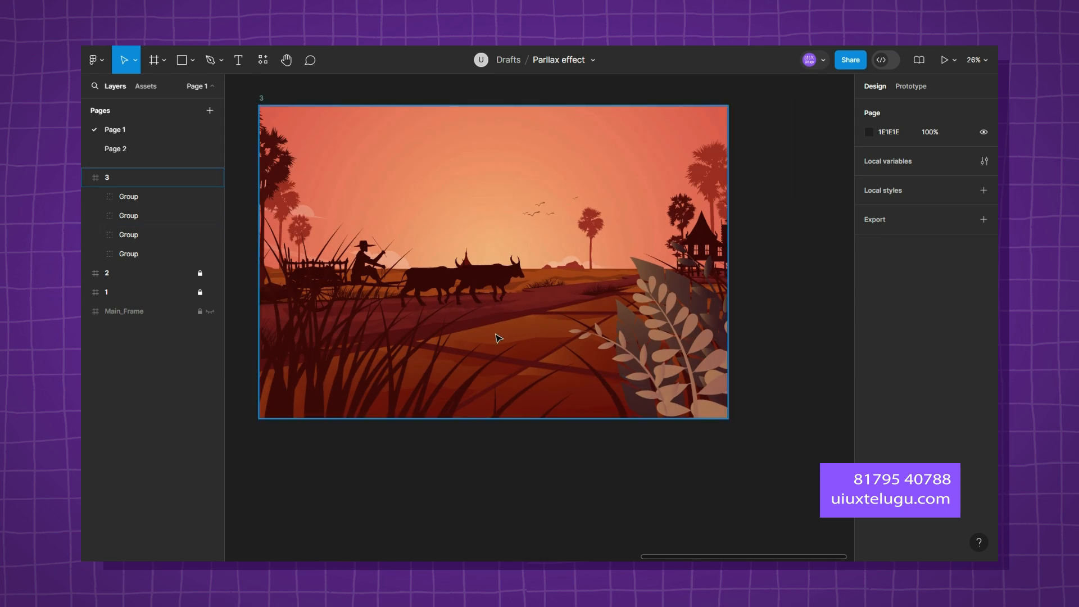
{"action": "left_click", "coordinate": [94, 216]}
{"action": "left_click", "coordinate": [94, 216]}
{"action": "left_click", "coordinate": [209, 215]}
{"action": "left_click", "coordinate": [210, 215]}
{"action": "left_click", "coordinate": [95, 216]}
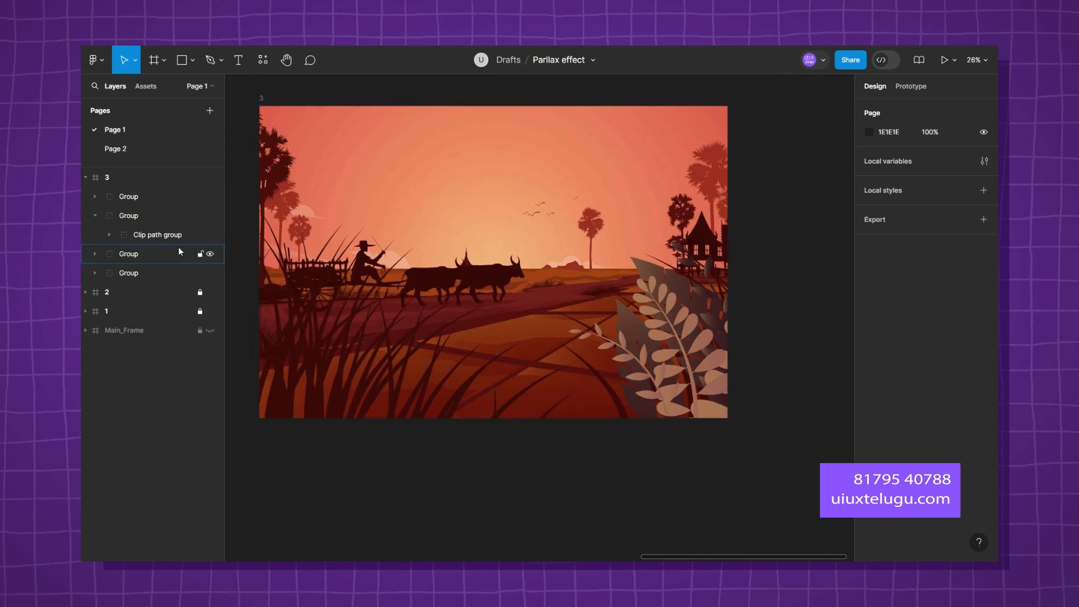
{"action": "left_click", "coordinate": [109, 234]}
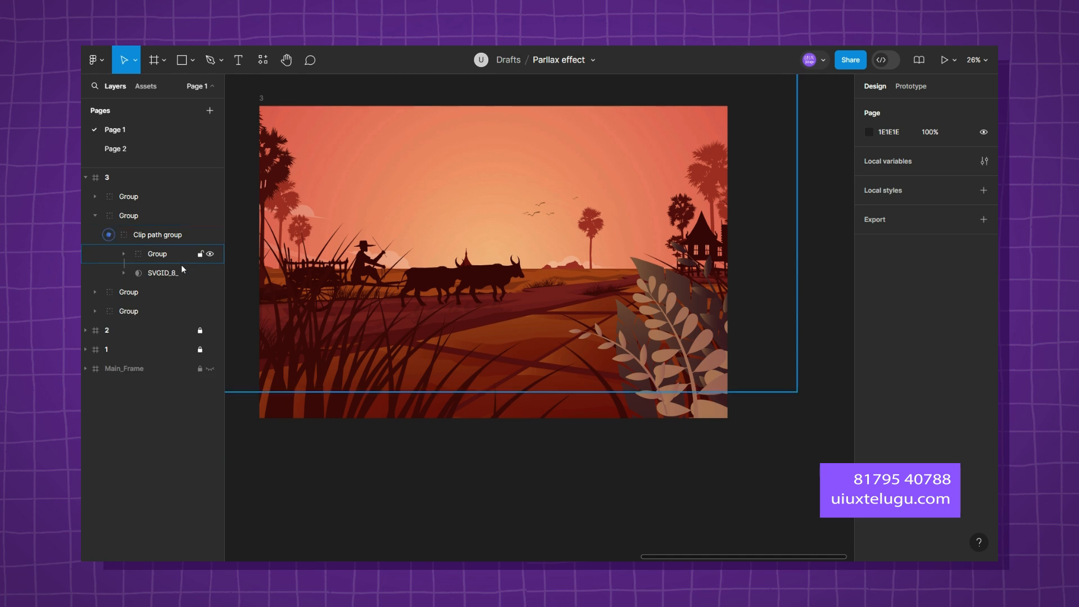
{"action": "left_click", "coordinate": [124, 254]}
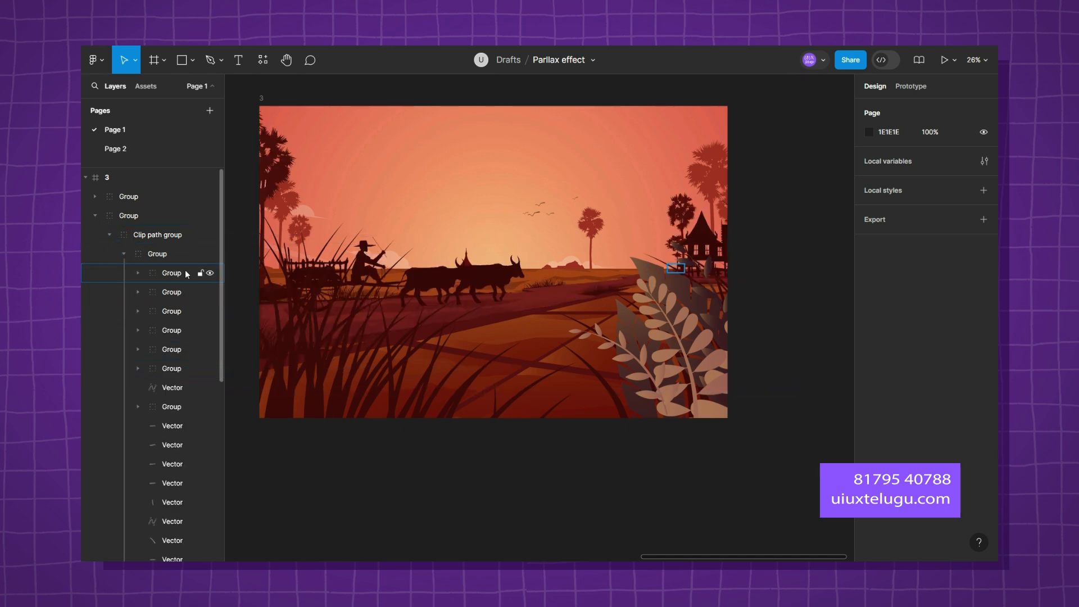
Toggle the visibility of the nested subgroups to identify which one holds the ox cart.
{"action": "left_click_drag", "start_coordinate": [210, 293], "coordinate": [210, 372]}
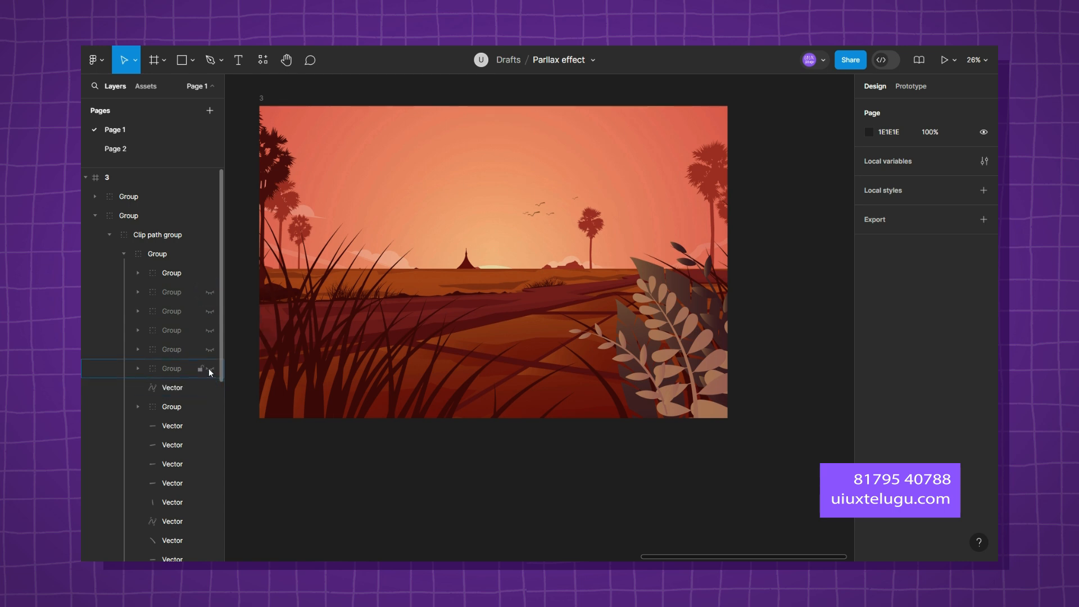
{"action": "left_click", "coordinate": [209, 368]}
{"action": "left_click_drag", "start_coordinate": [211, 349], "coordinate": [210, 296]}
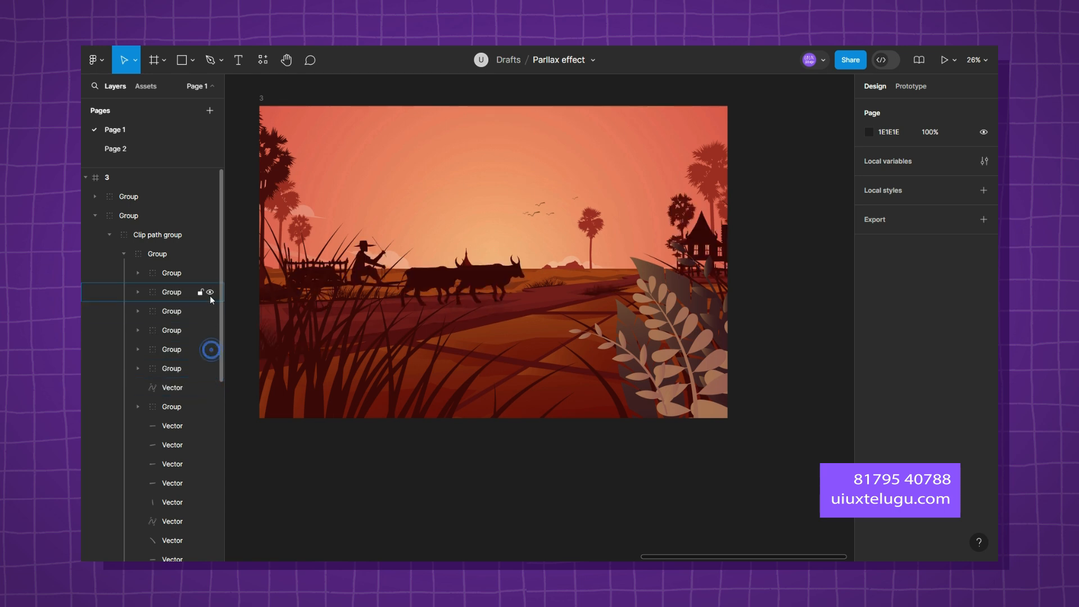
{"action": "left_click", "coordinate": [209, 368]}
{"action": "left_click", "coordinate": [210, 369]}
Scale down the ox cart group in frame 3 and shift it slightly towards the middle of the scene.
{"action": "left_click", "coordinate": [163, 369]}
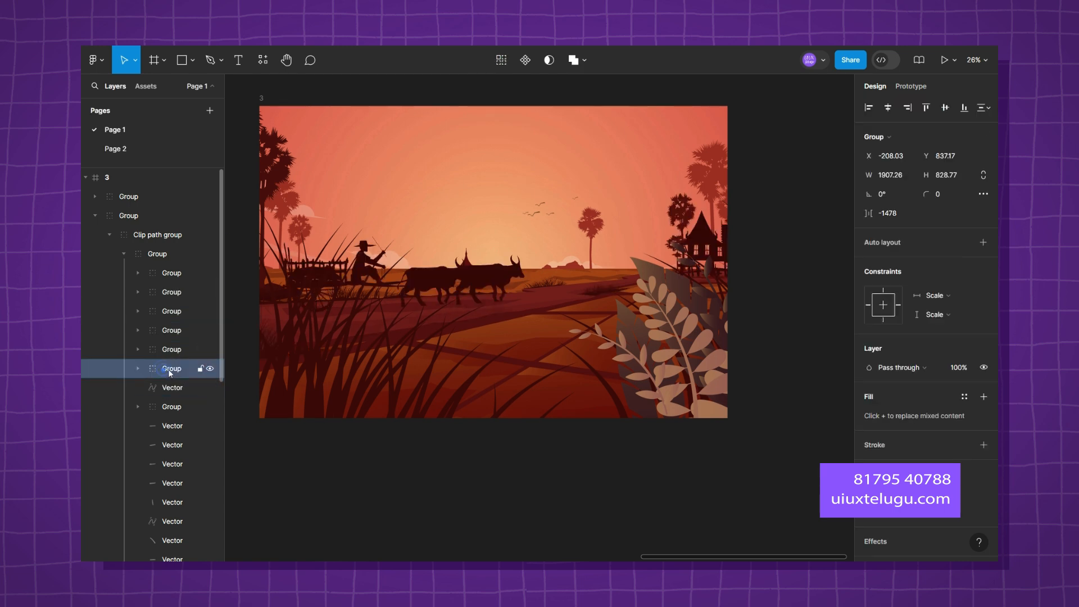
{"action": "left_click_drag", "start_coordinate": [522, 236], "coordinate": [495, 248]}
{"action": "key", "text": "ctrl+z"}
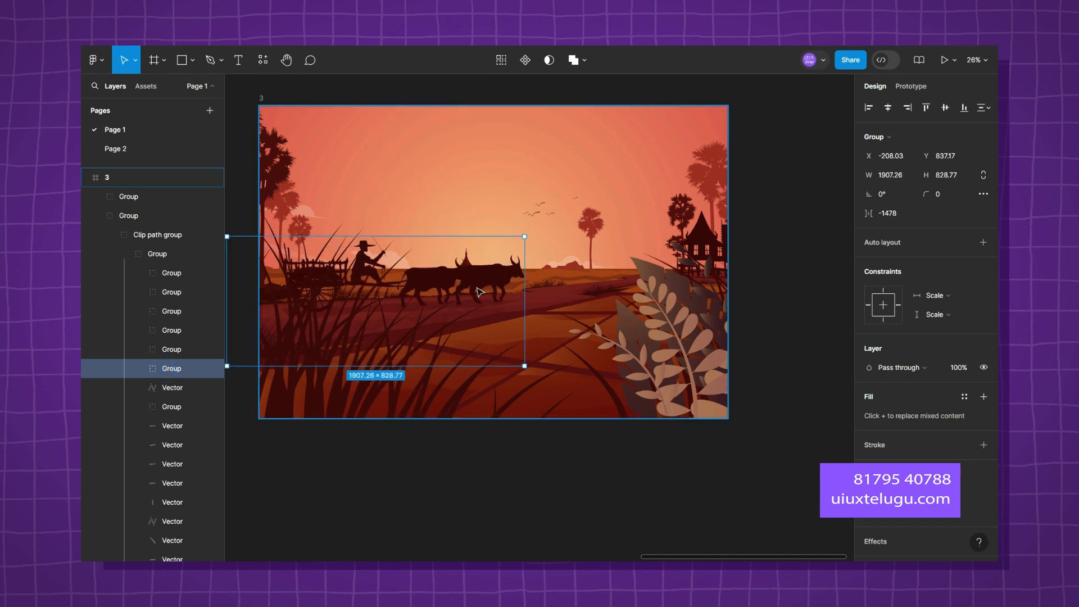
{"action": "left_click_drag", "start_coordinate": [228, 368], "coordinate": [274, 347]}
{"action": "left_click_drag", "start_coordinate": [499, 272], "coordinate": [536, 284]}
{"action": "left_click", "coordinate": [774, 291]}
{"action": "scroll", "coordinate": [773, 288], "scroll_direction": "down", "scroll_amount": 5}
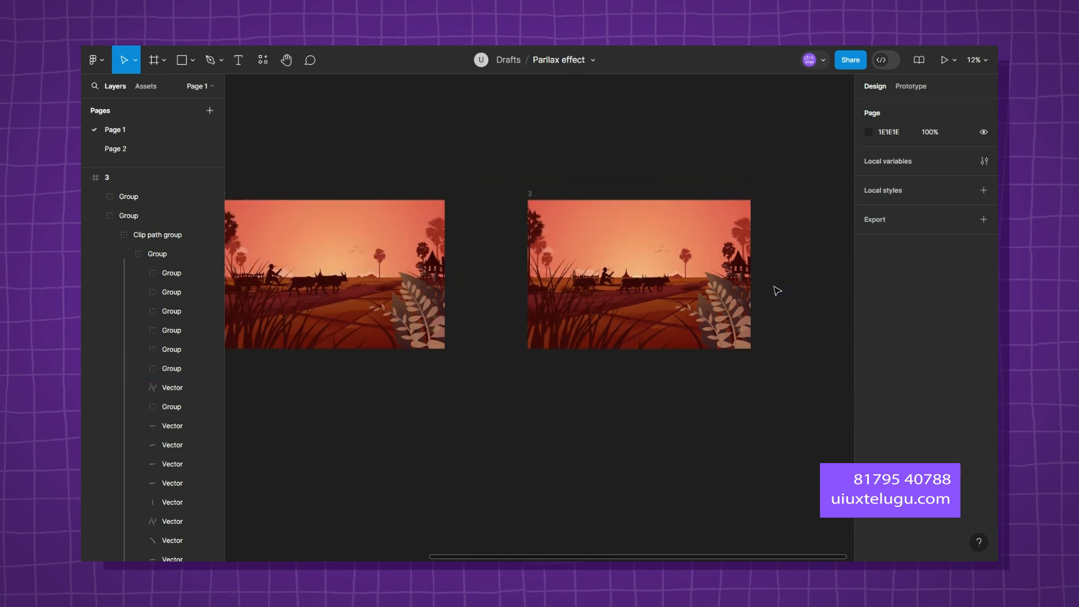
Collapse frame 3 and its nested groups in the layer list and lock the frame.
{"action": "scroll", "coordinate": [774, 288], "scroll_direction": "up", "scroll_amount": 3}
{"action": "left_click", "coordinate": [101, 216]}
{"action": "scroll", "coordinate": [779, 360], "scroll_direction": "down", "scroll_amount": 3}
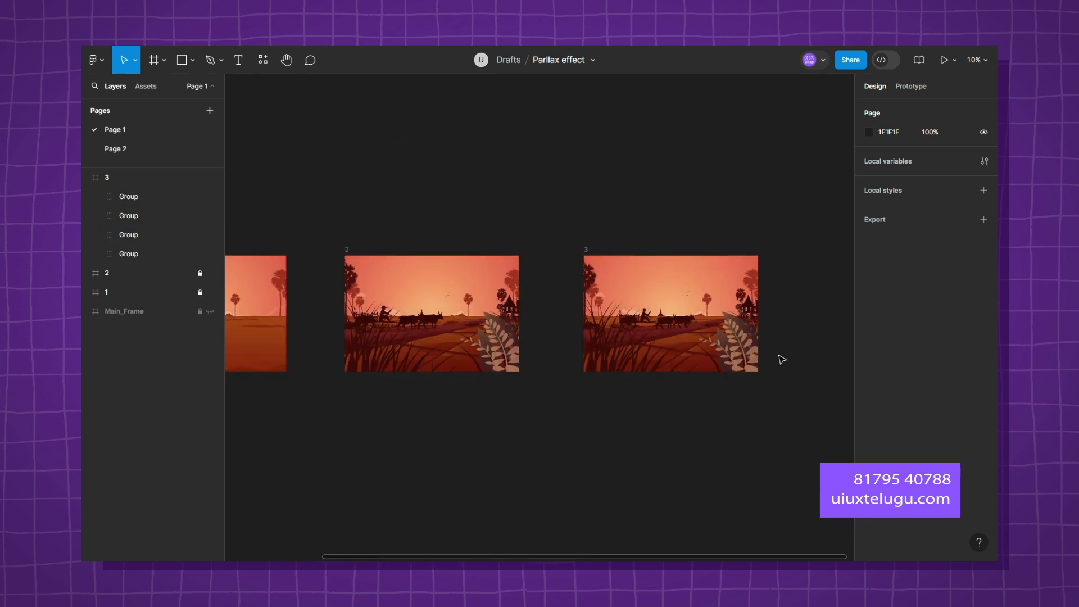
{"action": "scroll", "coordinate": [621, 185], "scroll_direction": "down", "scroll_amount": 2}
{"action": "left_click", "coordinate": [86, 178]}
{"action": "left_click_drag", "start_coordinate": [487, 177], "coordinate": [731, 195]}
{"action": "scroll", "coordinate": [448, 315], "scroll_direction": "up", "scroll_amount": 1}
{"action": "scroll", "coordinate": [506, 326], "scroll_direction": "up", "scroll_amount": 2}
{"action": "left_click", "coordinate": [200, 177]}
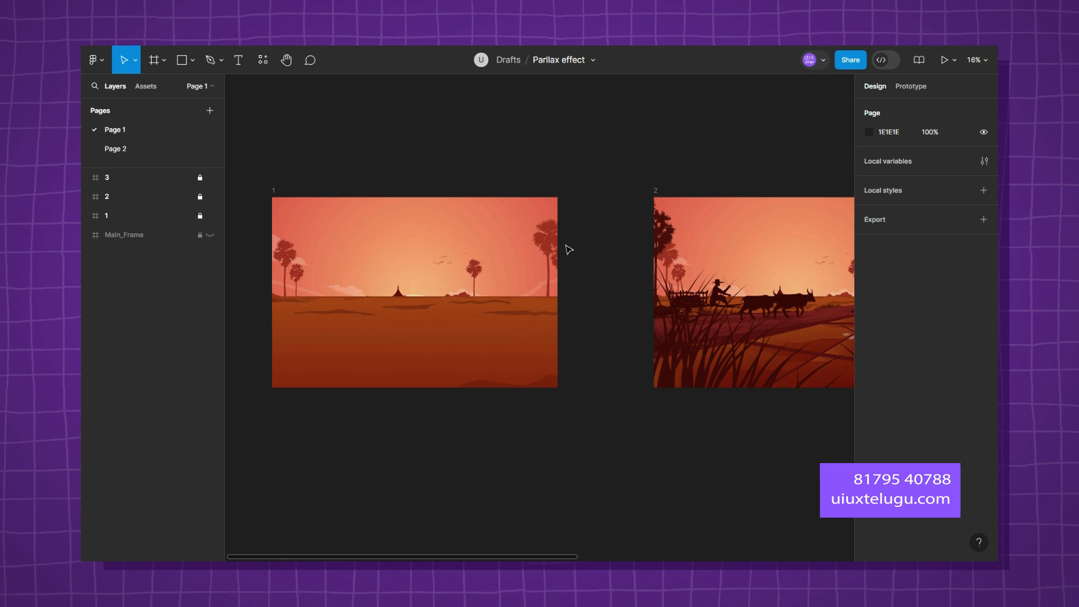
Look across frames 1, 2 and 3 to compare the stages of the scene.
{"action": "scroll", "coordinate": [572, 250], "scroll_direction": "down", "scroll_amount": 3}
{"action": "scroll", "coordinate": [702, 197], "scroll_direction": "right", "scroll_amount": 5}
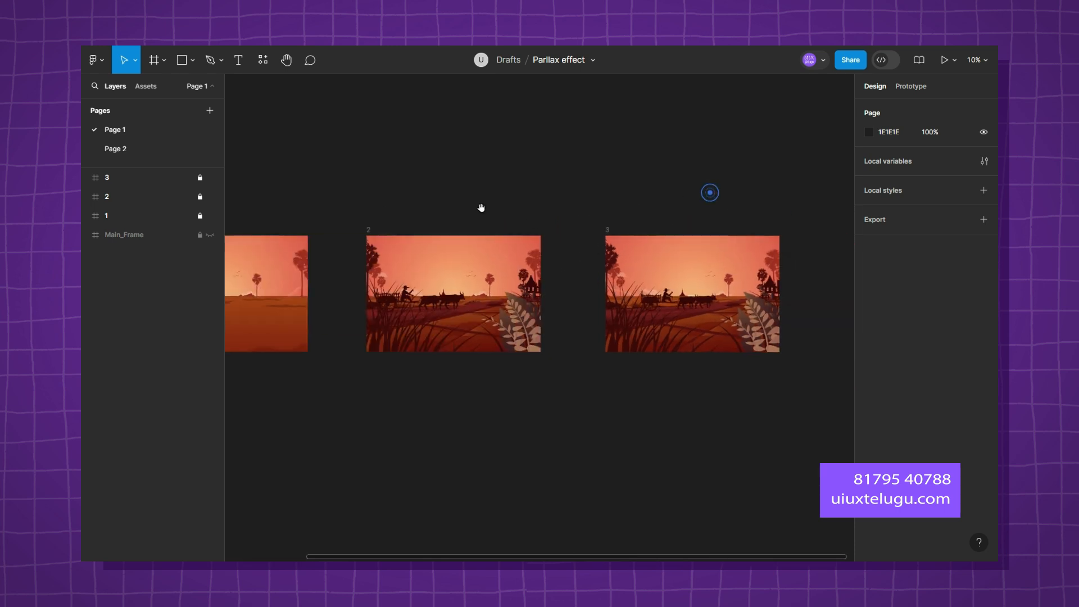
{"action": "scroll", "coordinate": [658, 188], "scroll_direction": "right", "scroll_amount": 3}
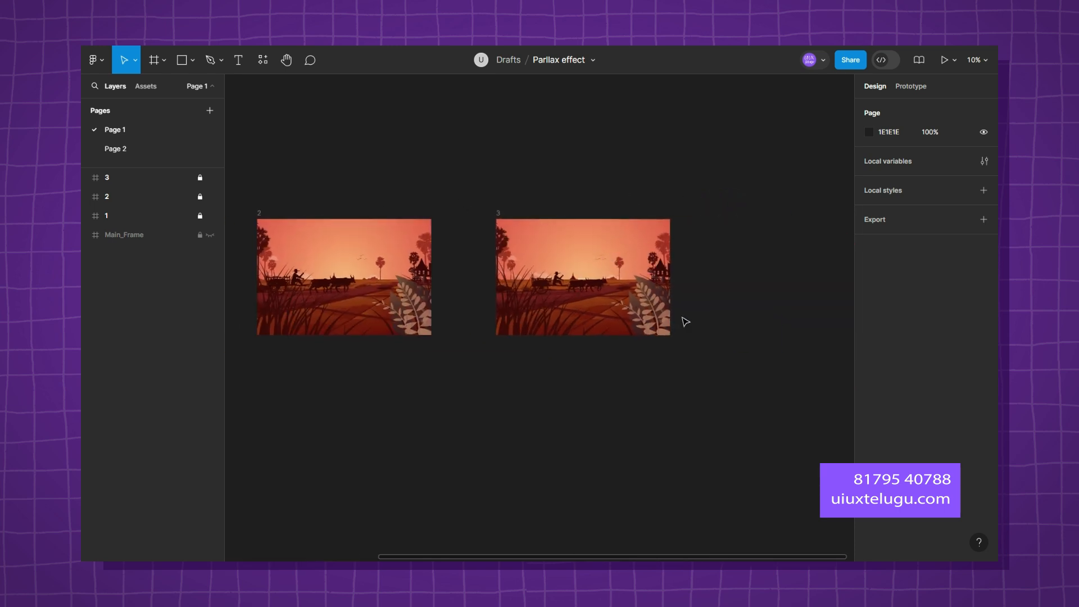
{"action": "scroll", "coordinate": [506, 368], "scroll_direction": "left", "scroll_amount": 5}
{"action": "left_click", "coordinate": [584, 357]}
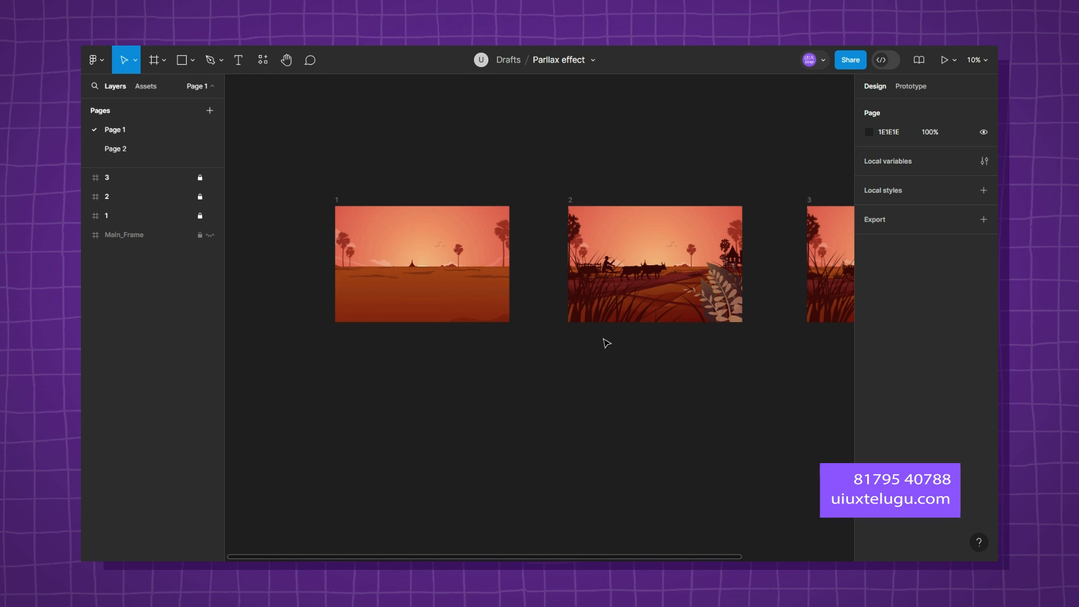
{"action": "scroll", "coordinate": [425, 261], "scroll_direction": "up", "scroll_amount": 3}
{"action": "left_click_drag", "start_coordinate": [408, 226], "coordinate": [472, 258]}
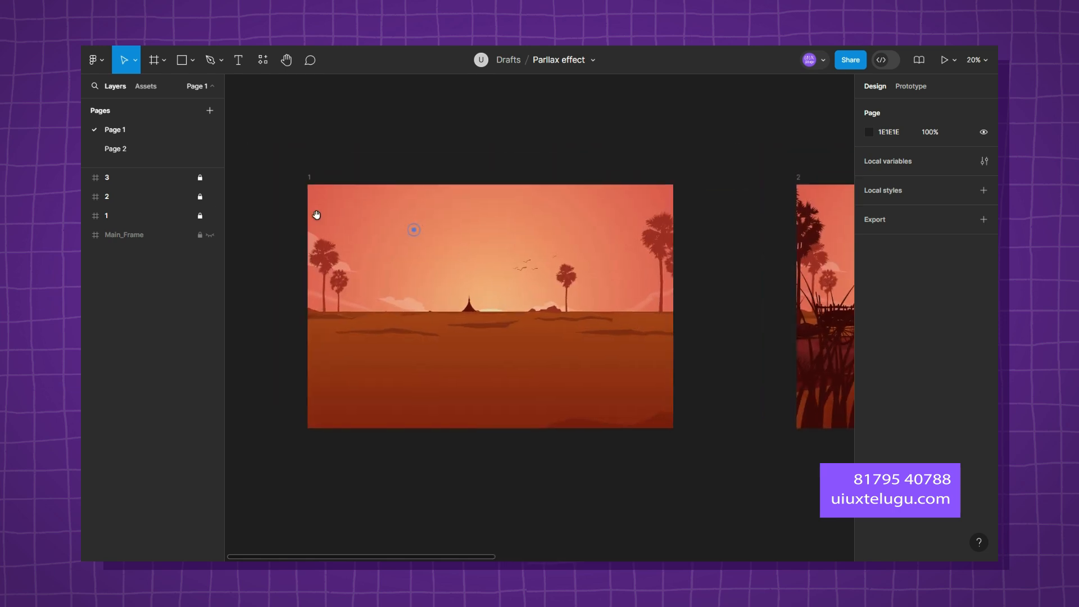
Unlock frames 1, 2 and 3.
{"action": "left_click_drag", "start_coordinate": [200, 216], "coordinate": [199, 179]}
{"action": "scroll", "coordinate": [608, 144], "scroll_direction": "down", "scroll_amount": 2}
{"action": "scroll", "coordinate": [643, 161], "scroll_direction": "up", "scroll_amount": 2}
{"action": "scroll", "coordinate": [643, 162], "scroll_direction": "right", "scroll_amount": 2}
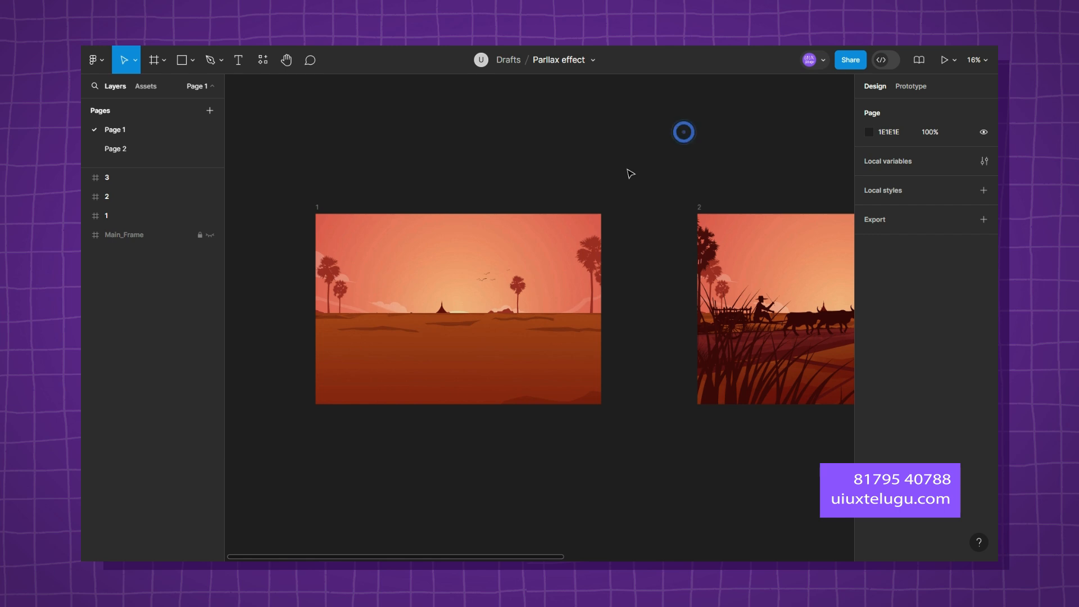
Switch to prototype editing and try to draw a connection from frame 1 towards frame 2.
{"action": "left_click", "coordinate": [923, 87]}
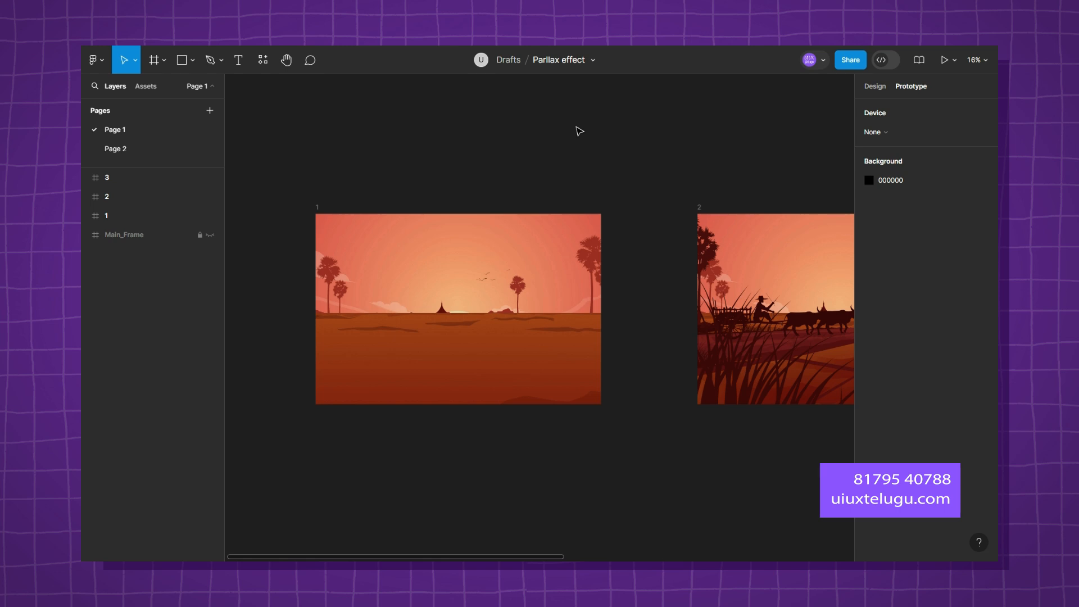
{"action": "scroll", "coordinate": [395, 231], "scroll_direction": "right", "scroll_amount": 3}
{"action": "scroll", "coordinate": [395, 231], "scroll_direction": "up", "scroll_amount": 1}
{"action": "left_click", "coordinate": [256, 227]}
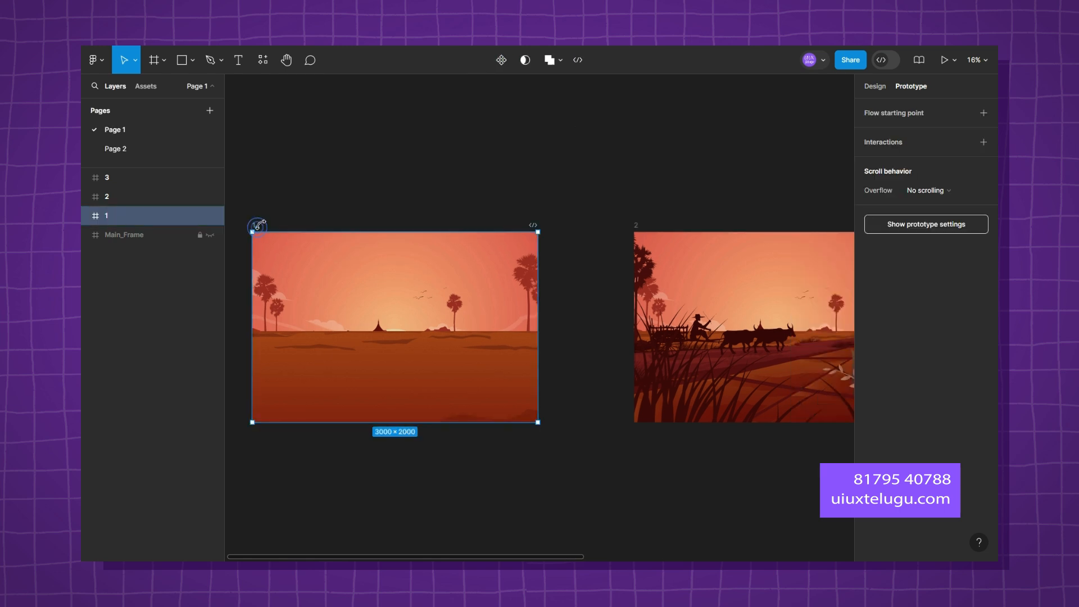
{"action": "mouse_move", "coordinate": [540, 336]}
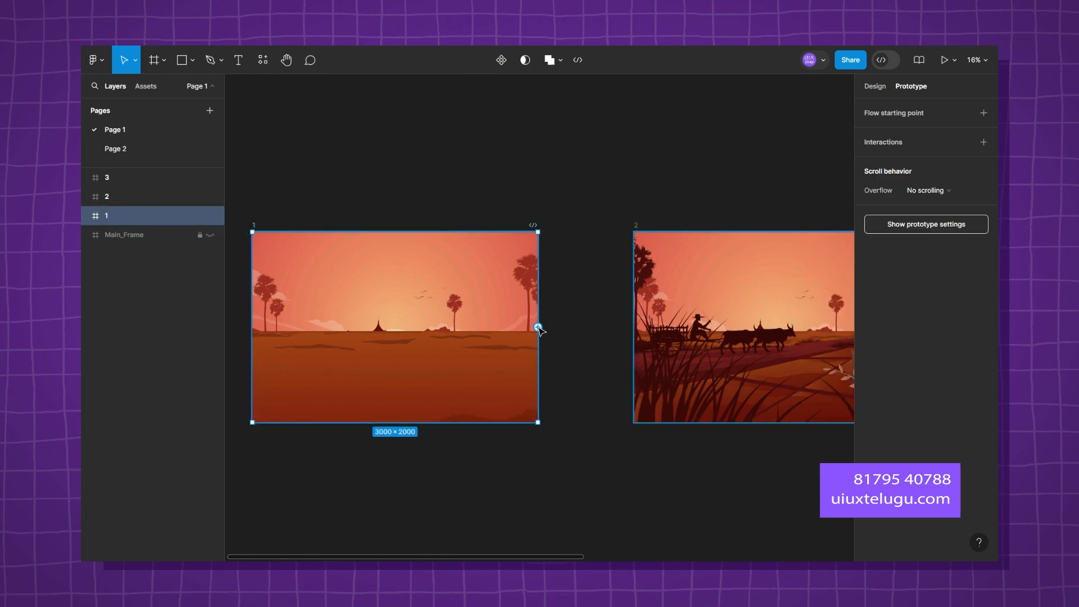
{"action": "left_click_drag", "start_coordinate": [539, 328], "coordinate": [592, 318]}
{"action": "key", "text": "ctrl+z"}
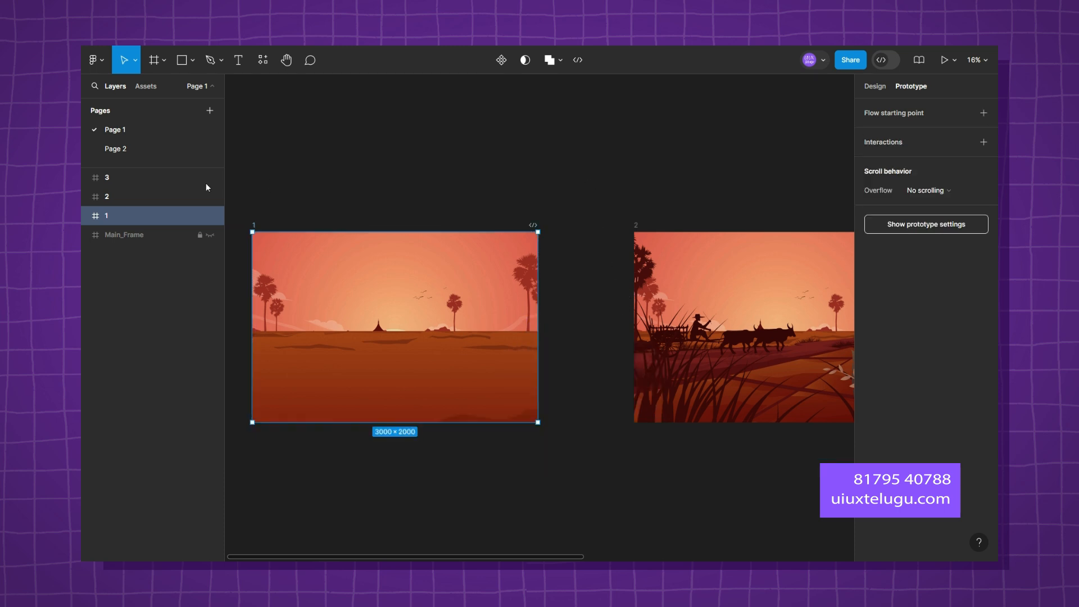
Lock frames 1, 2 and 3 again.
{"action": "left_click_drag", "start_coordinate": [199, 215], "coordinate": [198, 174]}
{"action": "scroll", "coordinate": [497, 199], "scroll_direction": "down", "scroll_amount": 3}
{"action": "left_click", "coordinate": [537, 168]}
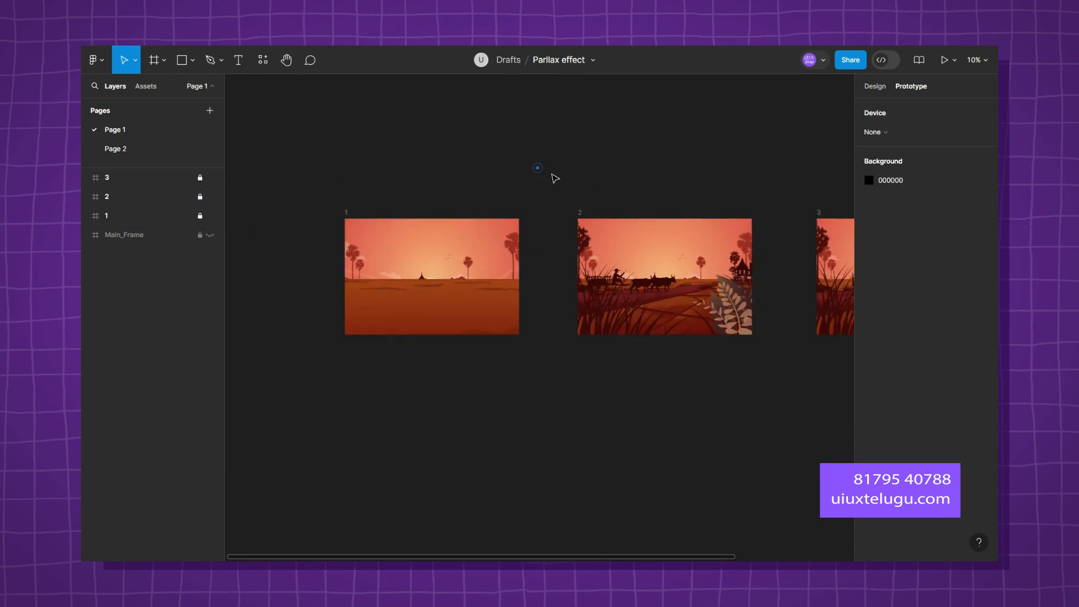
Try connecting frame 1 to frame 2 with an On click interaction and look through the trigger options.
{"action": "scroll", "coordinate": [537, 168], "scroll_direction": "up", "scroll_amount": 2}
{"action": "left_click", "coordinate": [112, 214]}
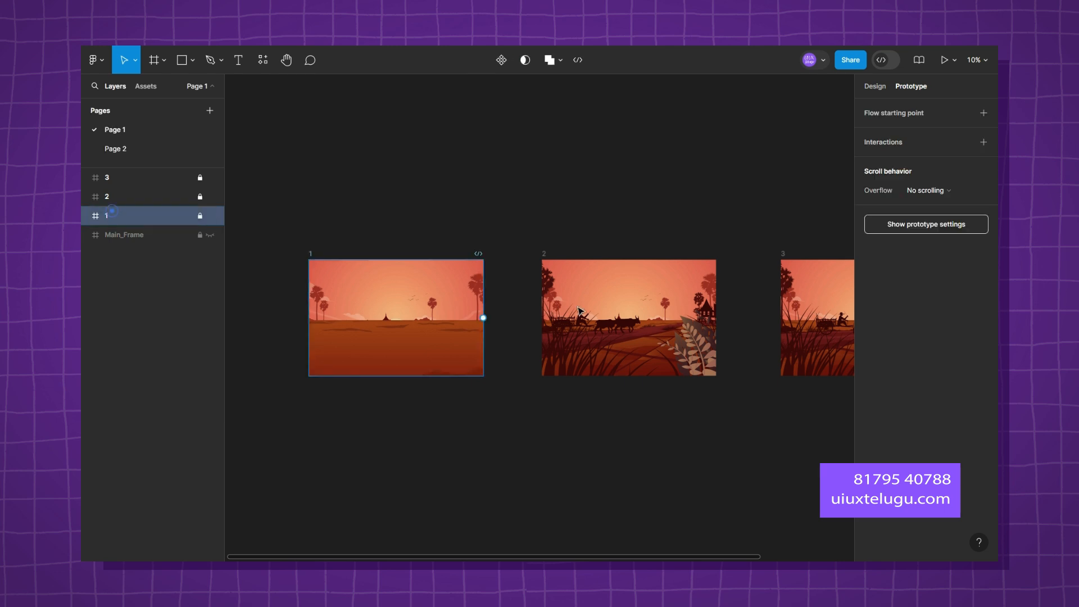
{"action": "left_click_drag", "start_coordinate": [483, 318], "coordinate": [571, 315]}
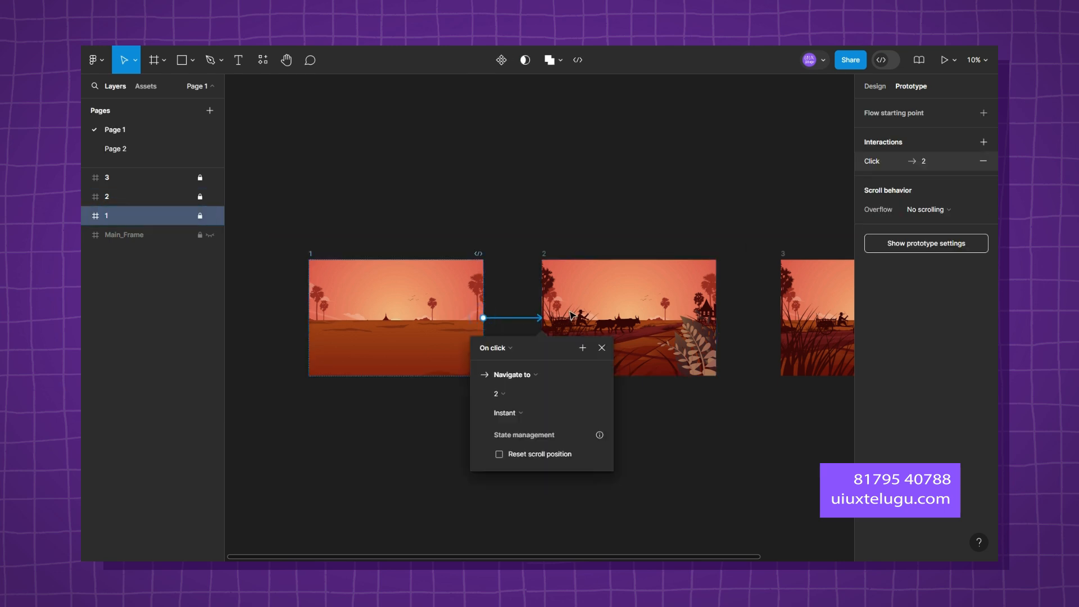
{"action": "left_click", "coordinate": [494, 349]}
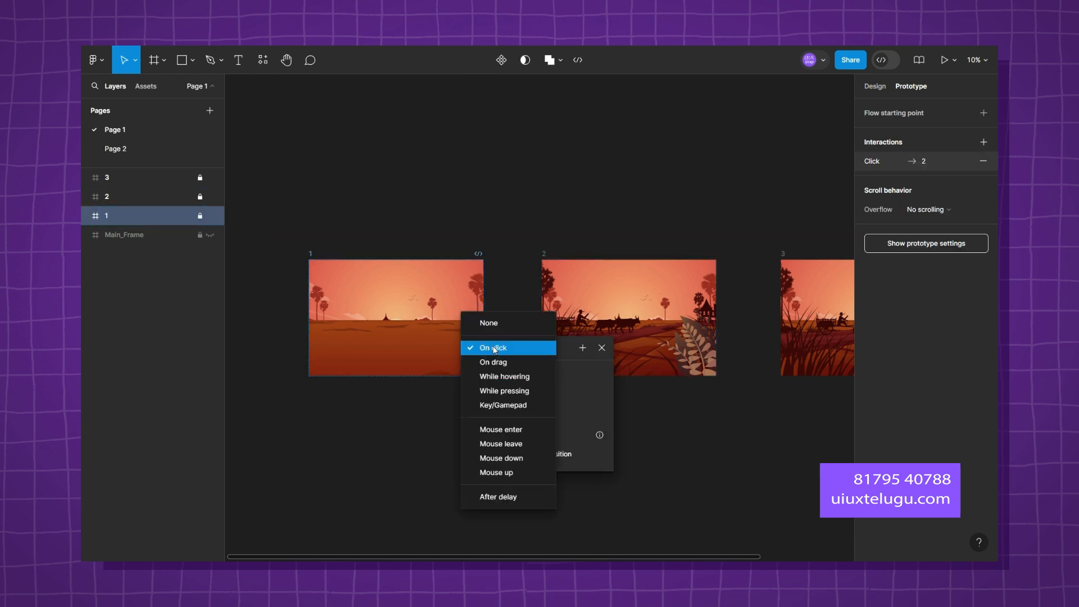
{"action": "left_click", "coordinate": [494, 348]}
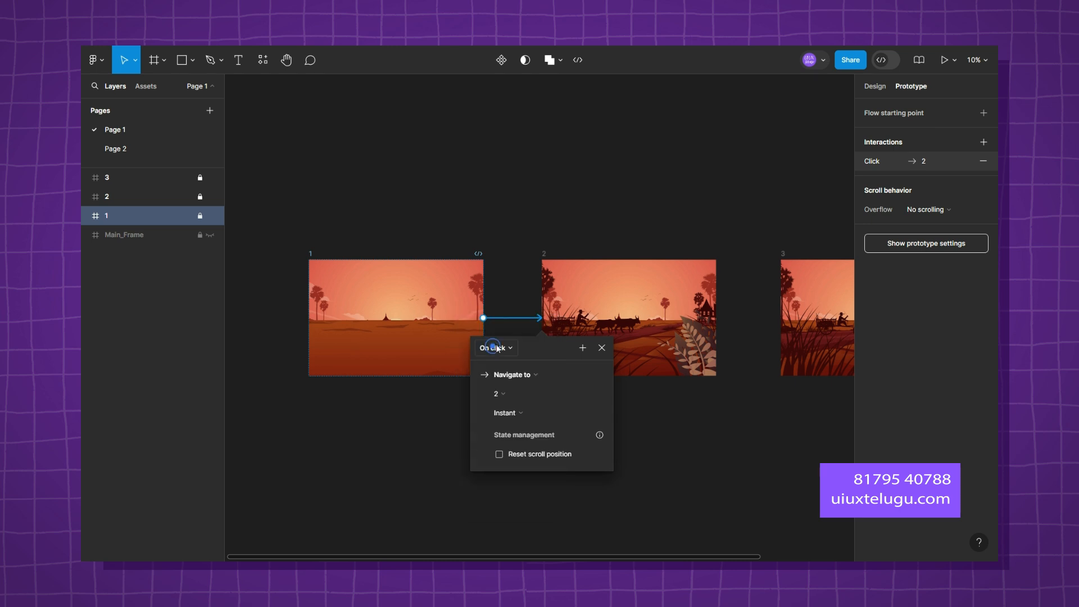
{"action": "left_click", "coordinate": [599, 348]}
{"action": "key", "text": "ctrl+z"}
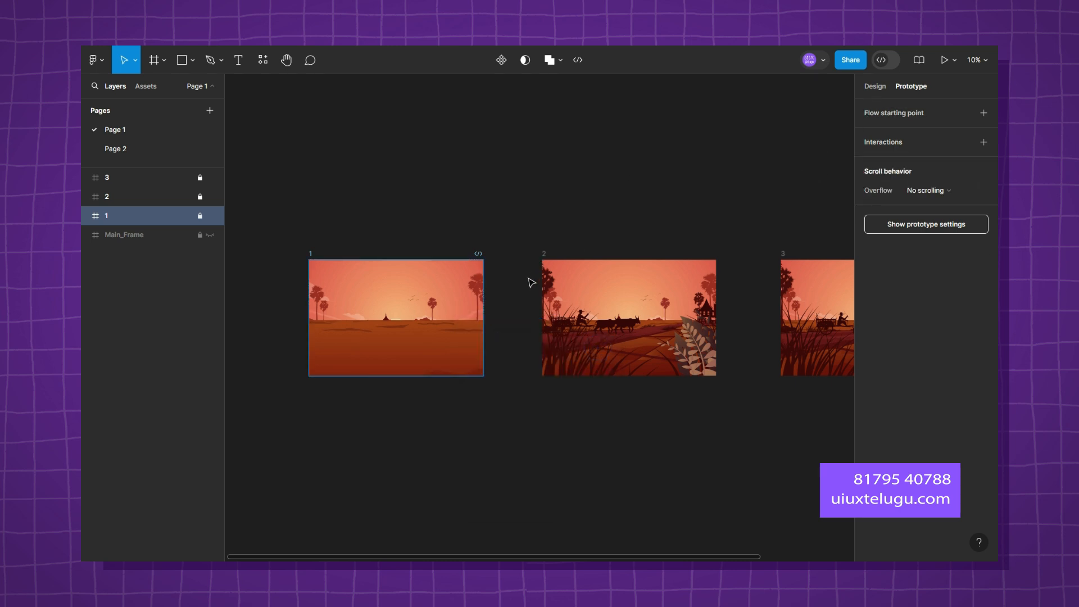
Connect frame 1 to frame 2 with an On click, Navigate to interaction using Smart animate.
{"action": "left_click_drag", "start_coordinate": [482, 317], "coordinate": [556, 294]}
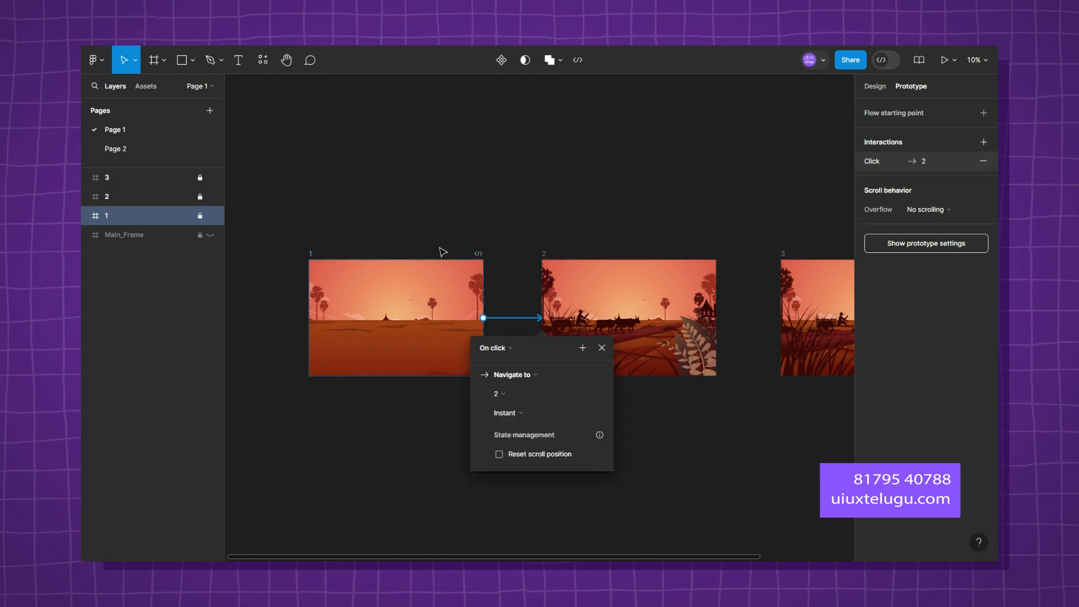
{"action": "left_click", "coordinate": [523, 373]}
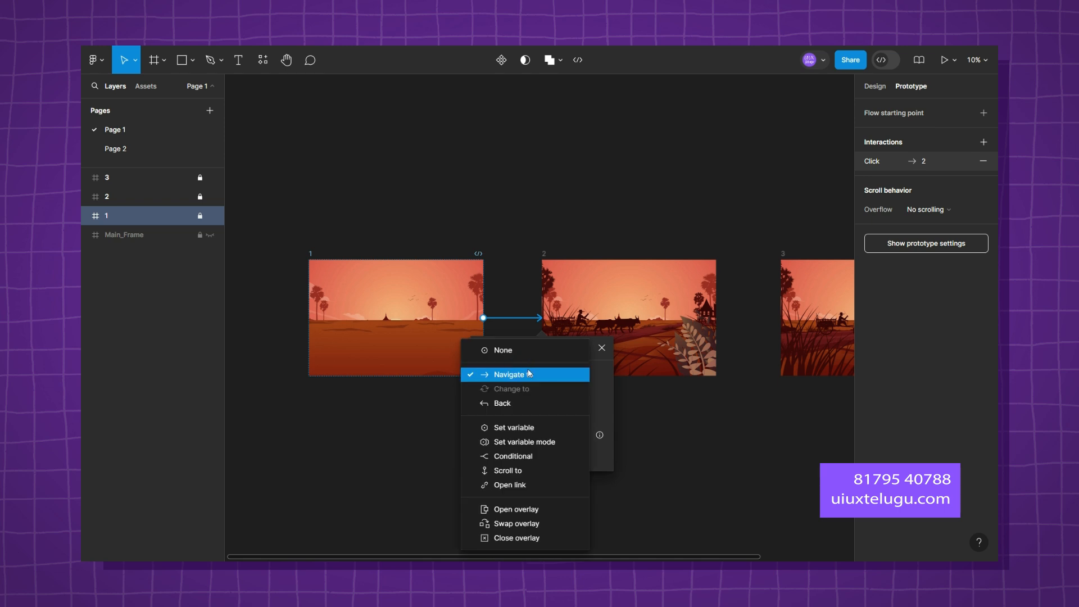
{"action": "left_click", "coordinate": [528, 373]}
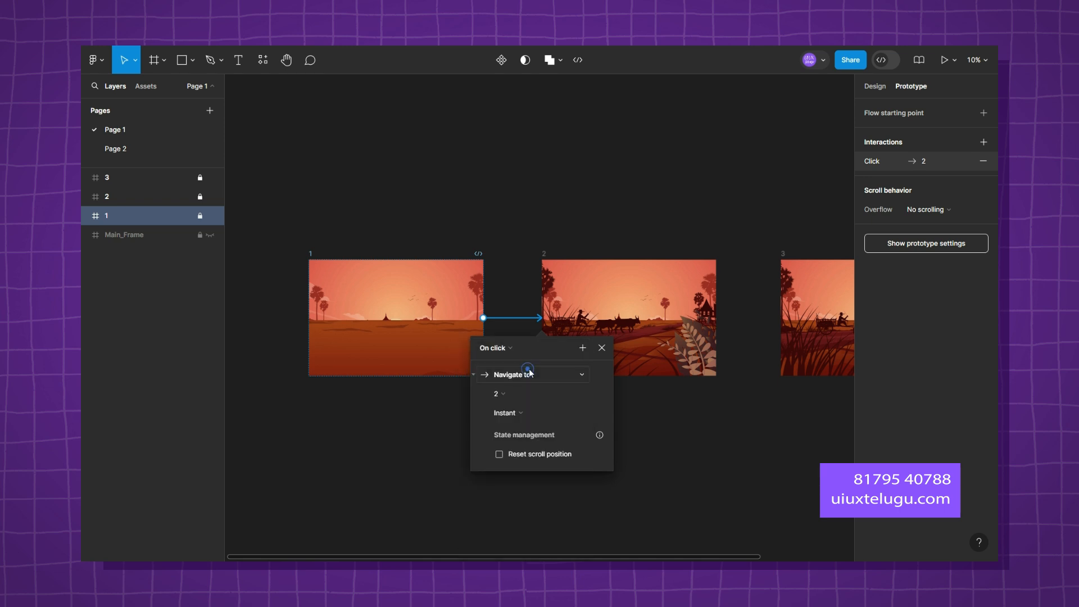
{"action": "left_click", "coordinate": [521, 412]}
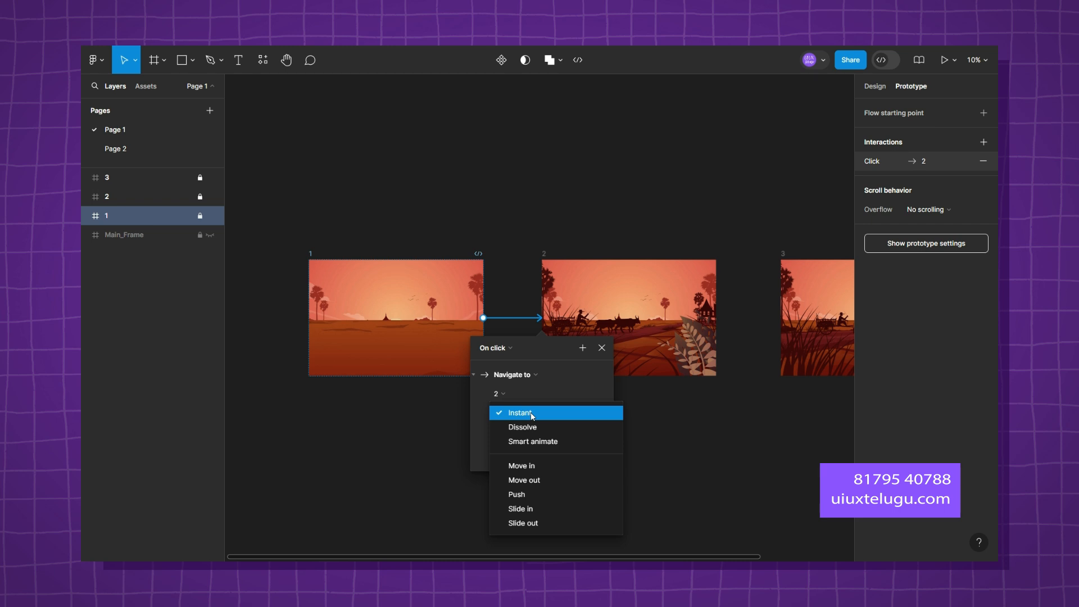
{"action": "left_click", "coordinate": [545, 443]}
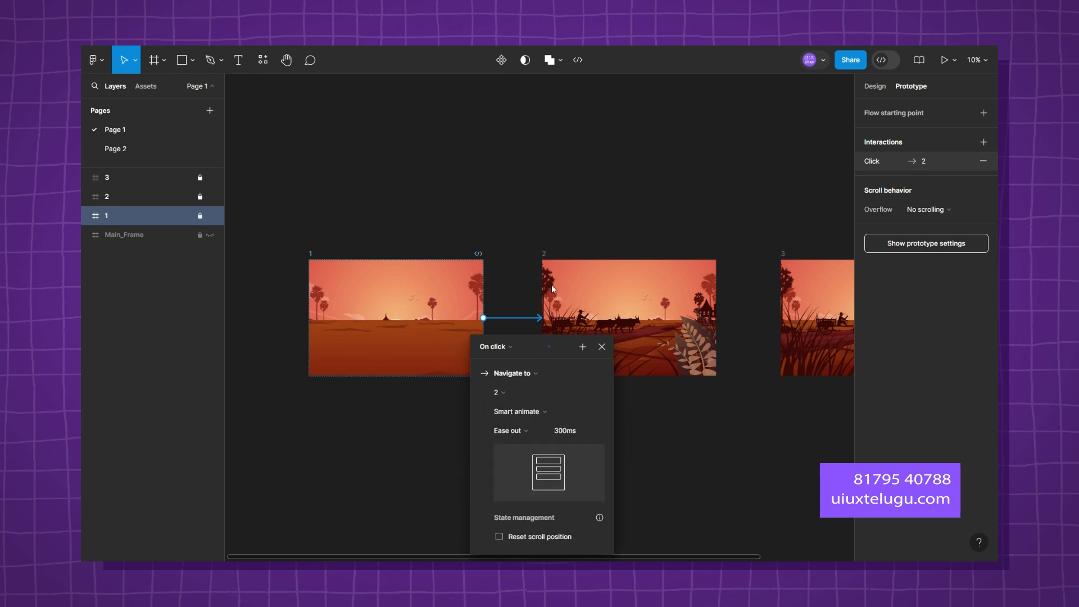
Set the transition easing to a custom spring and adjust its curve to 769ms, stiffness 108, damping 15.6 and mass 1.
{"action": "left_click", "coordinate": [522, 328]}
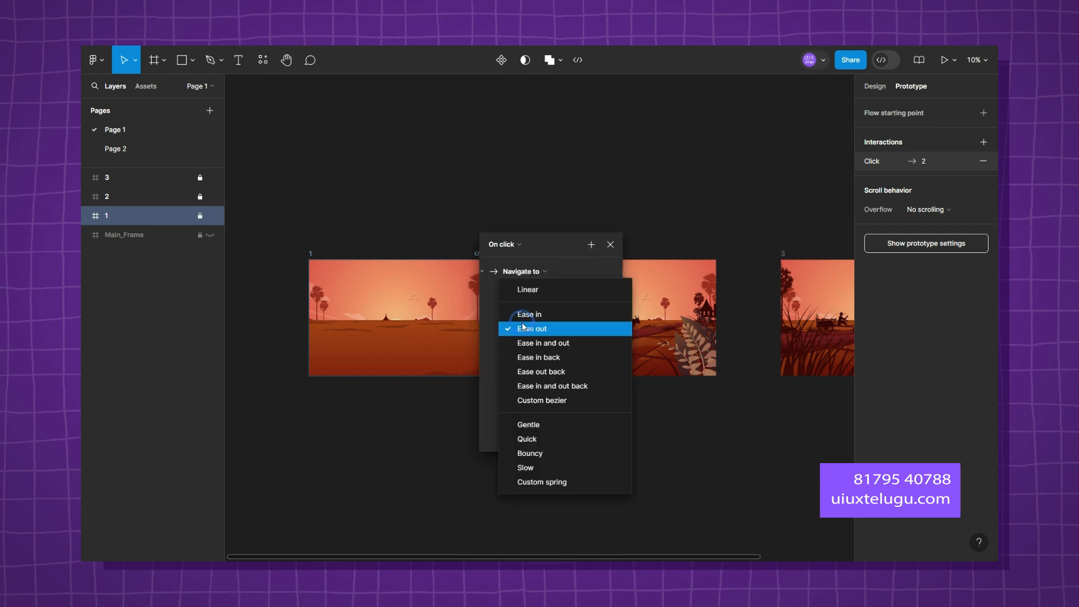
{"action": "left_click", "coordinate": [568, 400]}
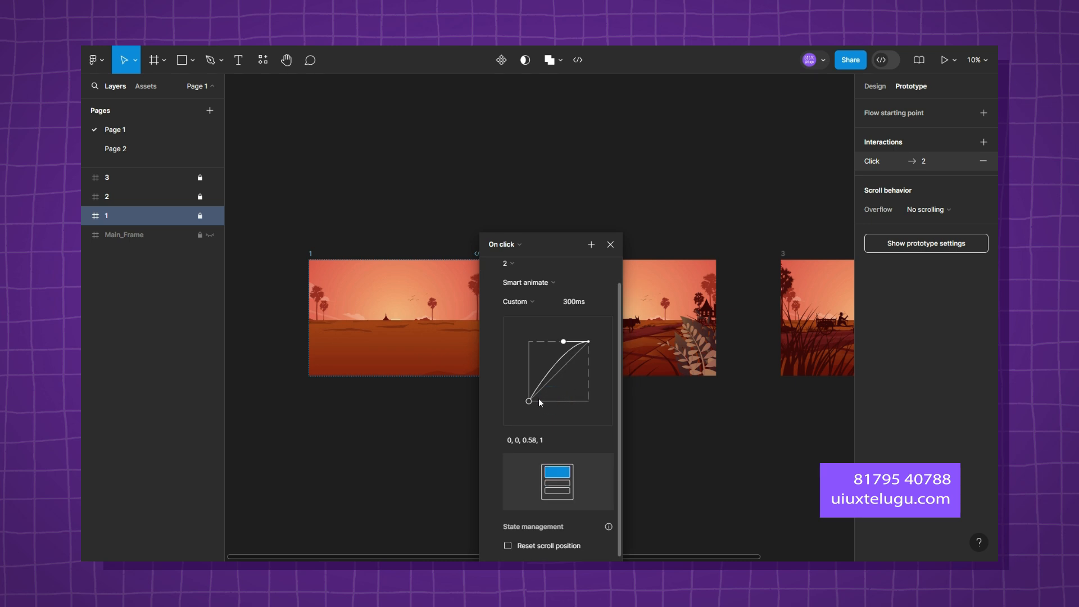
{"action": "left_click", "coordinate": [518, 302]}
{"action": "left_click", "coordinate": [537, 303]}
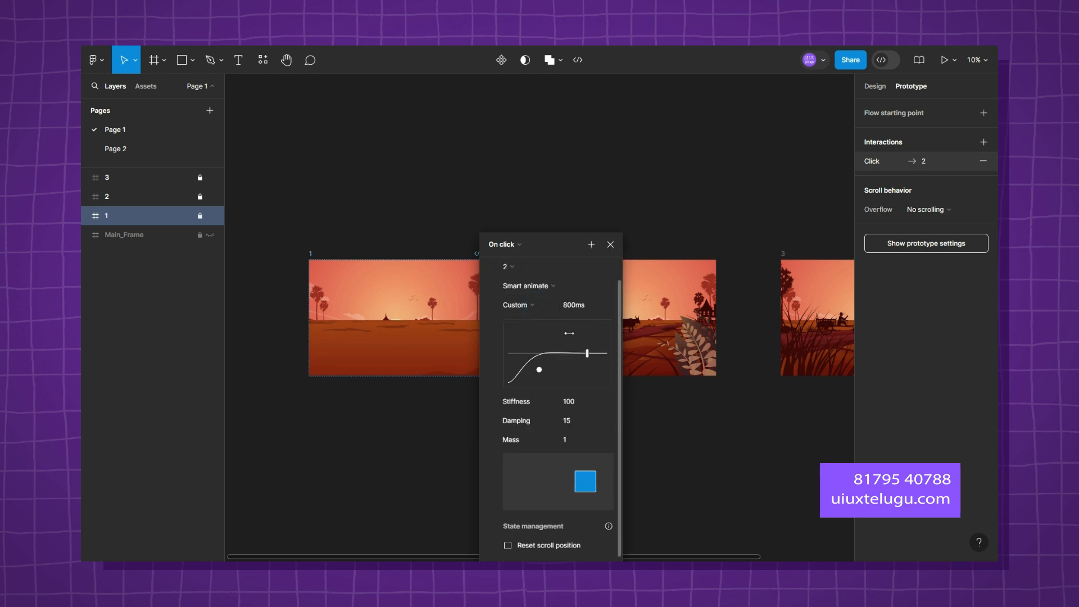
{"action": "left_click_drag", "start_coordinate": [587, 353], "coordinate": [584, 352]}
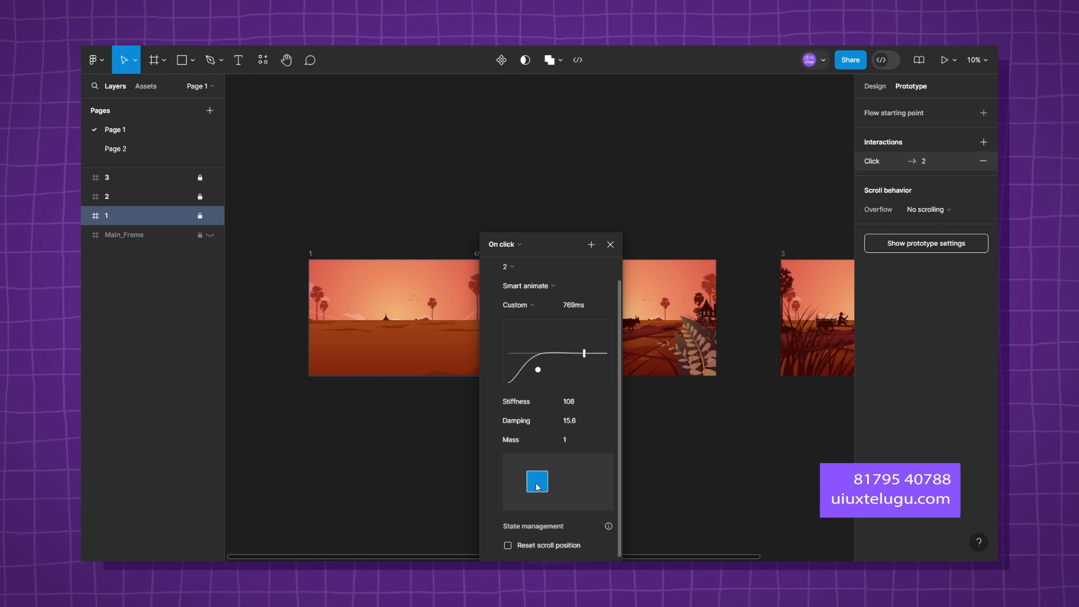
Connect frame 2 to frame 3 with an After delay trigger of 2ms, using Smart animate.
{"action": "left_click", "coordinate": [726, 425]}
{"action": "scroll", "coordinate": [727, 425], "scroll_direction": "right", "scroll_amount": 5}
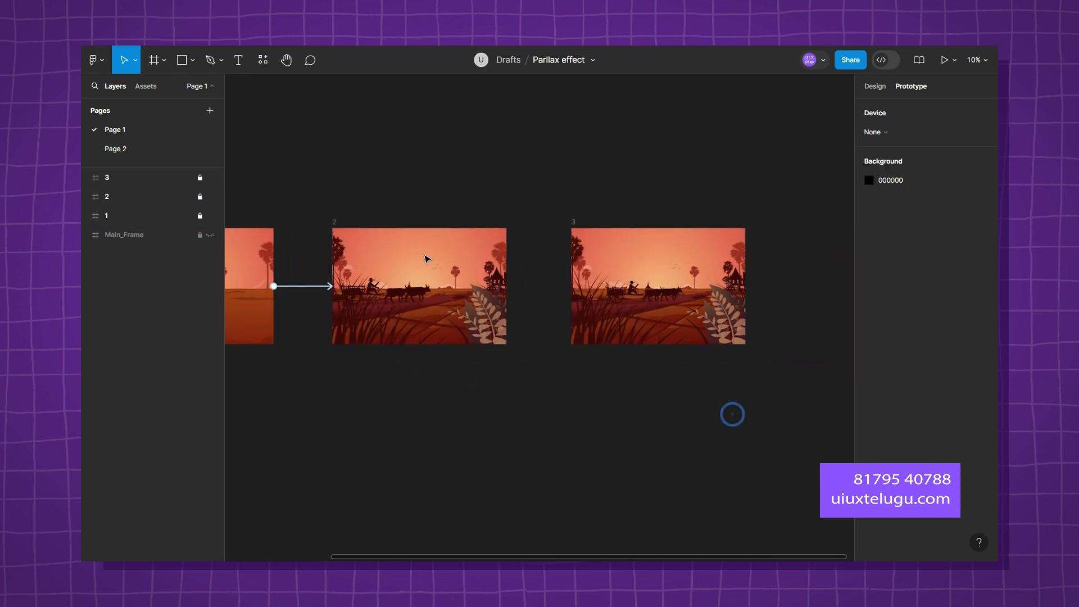
{"action": "left_click", "coordinate": [133, 198]}
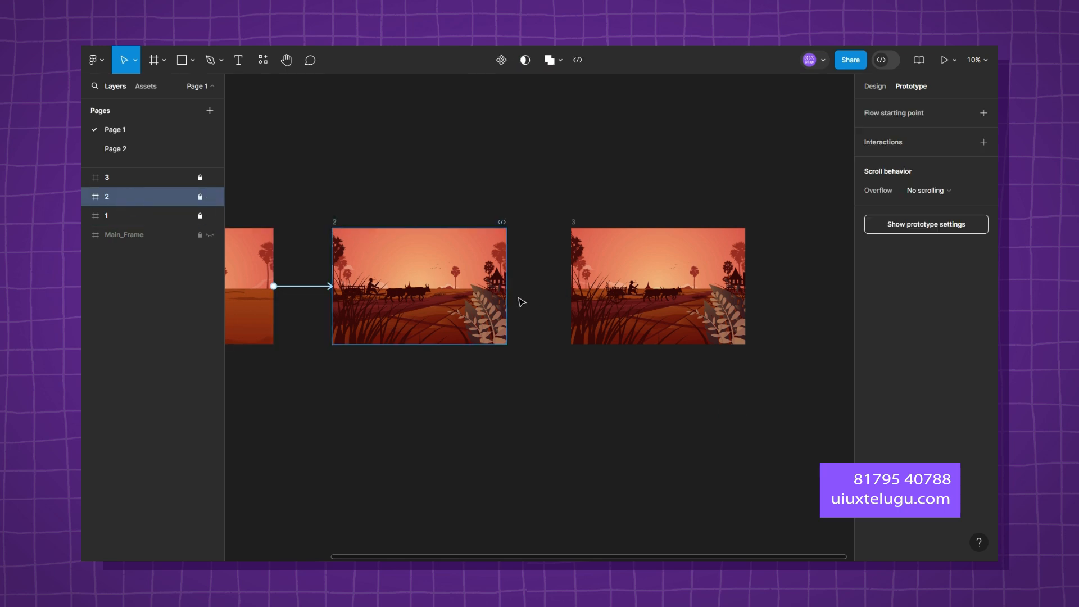
{"action": "left_click_drag", "start_coordinate": [506, 287], "coordinate": [581, 282]}
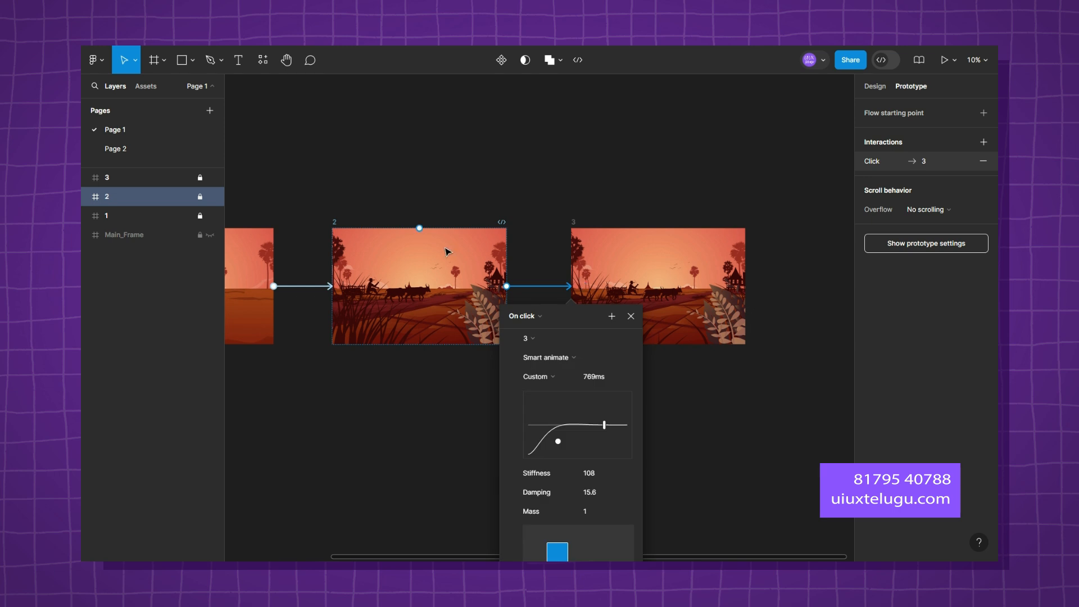
{"action": "left_click", "coordinate": [537, 318]}
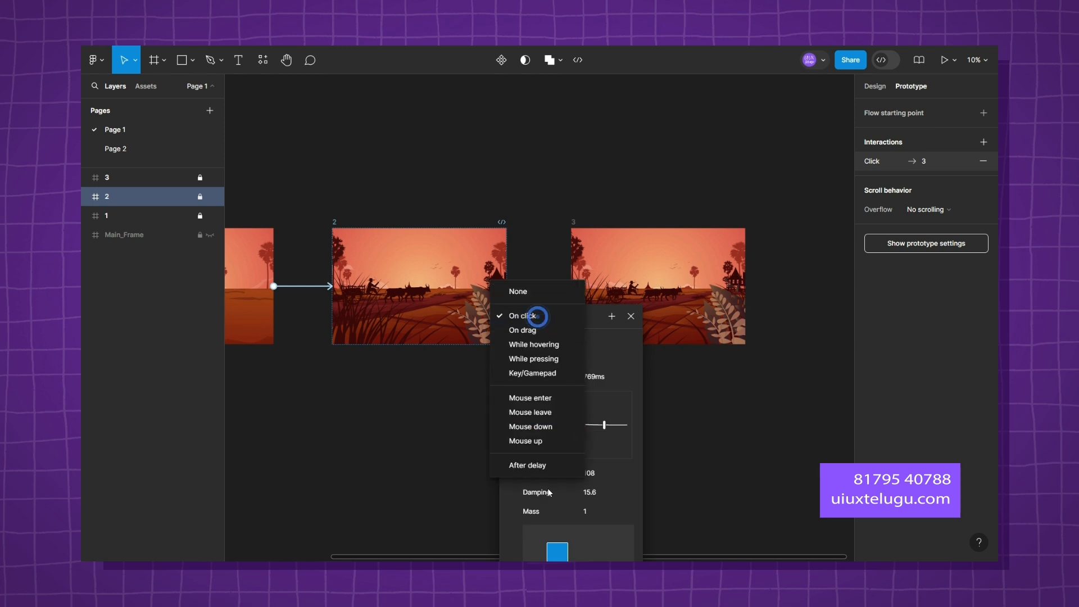
{"action": "left_click", "coordinate": [527, 464]}
{"action": "left_click", "coordinate": [518, 336]}
{"action": "type", "text": "2ms"}
{"action": "key", "text": "Return"}
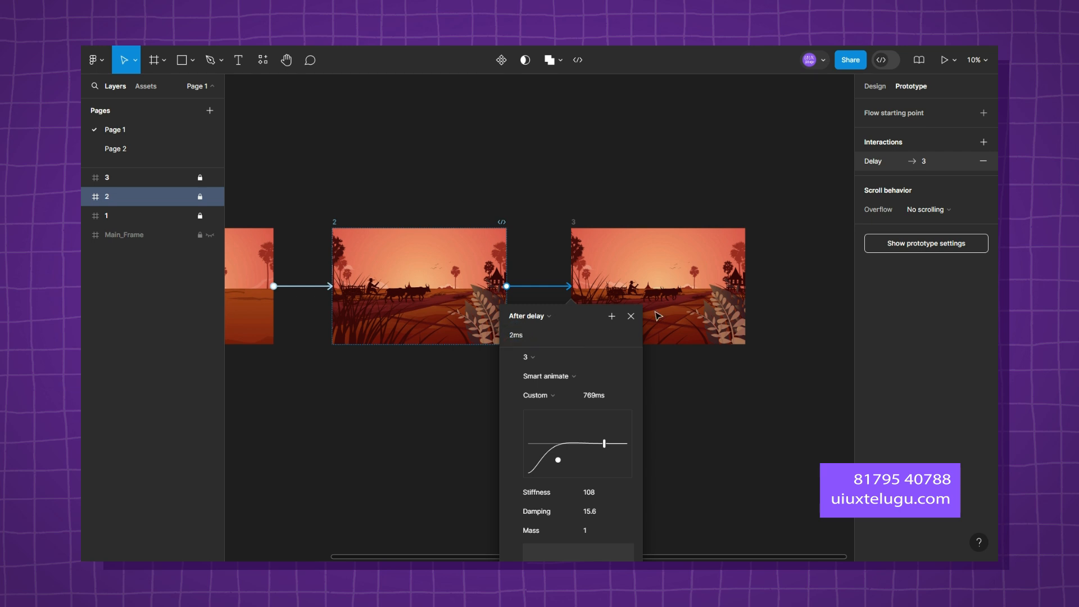
Adjust the custom spring curve of the frame 2 to frame 3 transition.
{"action": "left_click", "coordinate": [542, 398]}
{"action": "left_click", "coordinate": [543, 395]}
{"action": "left_click_drag", "start_coordinate": [604, 446], "coordinate": [577, 446]}
{"action": "left_click", "coordinate": [735, 446]}
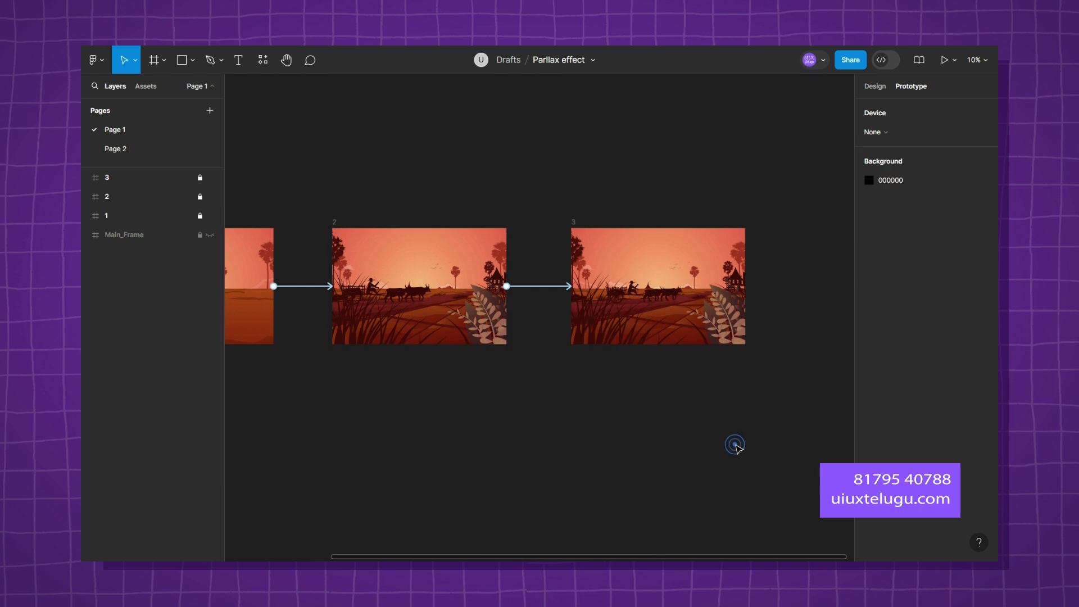
Present the prototype in a new tab and set its scaling to Fill screen.
{"action": "scroll", "coordinate": [734, 445], "scroll_direction": "down", "scroll_amount": 2}
{"action": "scroll", "coordinate": [475, 368], "scroll_direction": "up", "scroll_amount": 2}
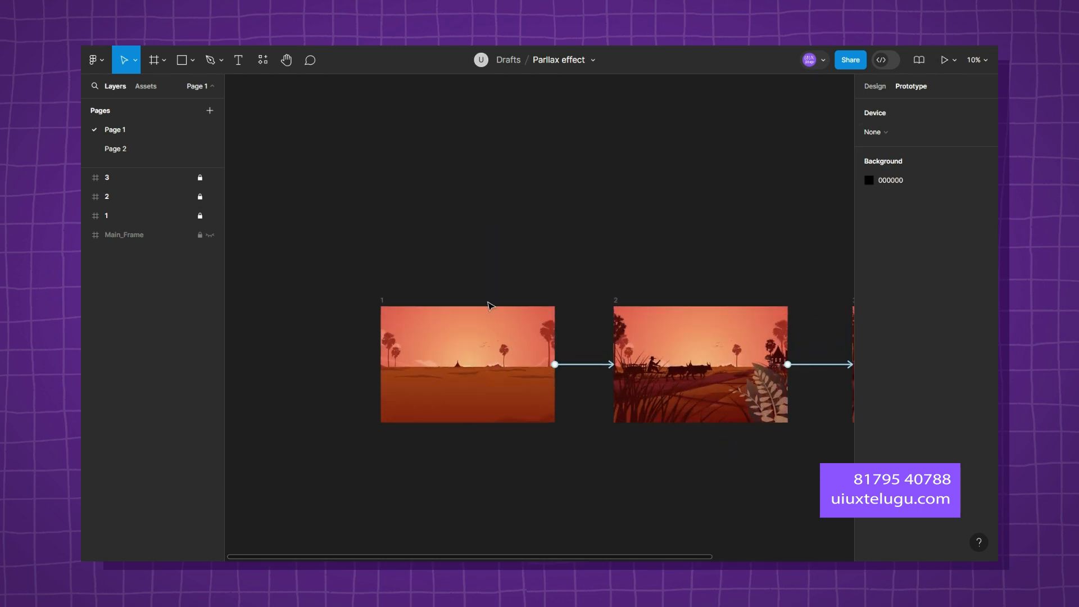
{"action": "left_click_drag", "start_coordinate": [449, 241], "coordinate": [362, 208]}
{"action": "left_click_drag", "start_coordinate": [752, 221], "coordinate": [560, 233]}
{"action": "scroll", "coordinate": [549, 244], "scroll_direction": "down", "scroll_amount": 3}
{"action": "scroll", "coordinate": [531, 247], "scroll_direction": "up", "scroll_amount": 2}
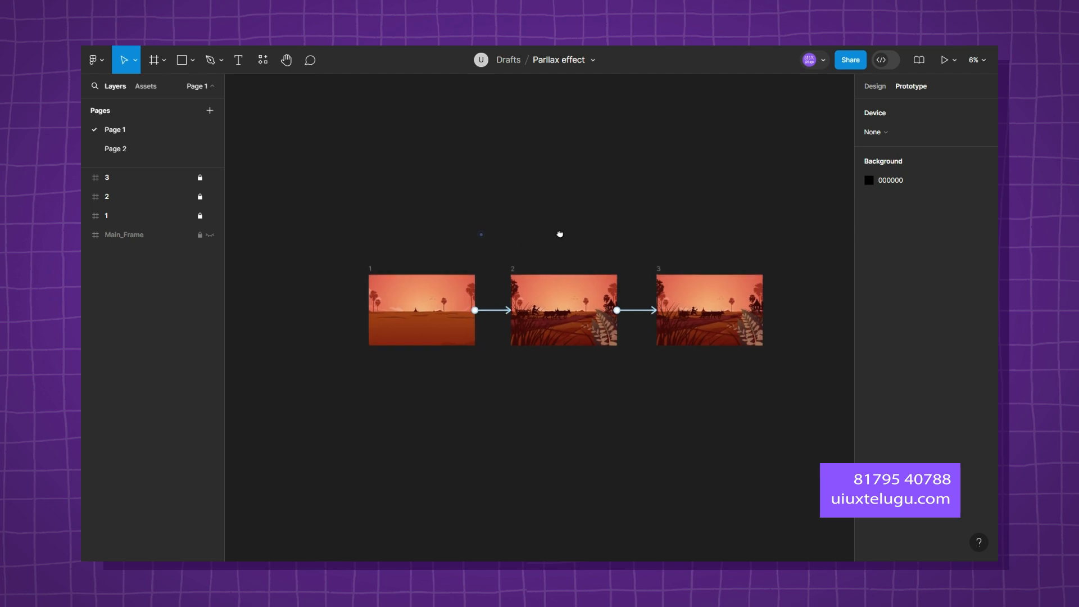
{"action": "left_click", "coordinate": [955, 61]}
{"action": "left_click", "coordinate": [917, 103]}
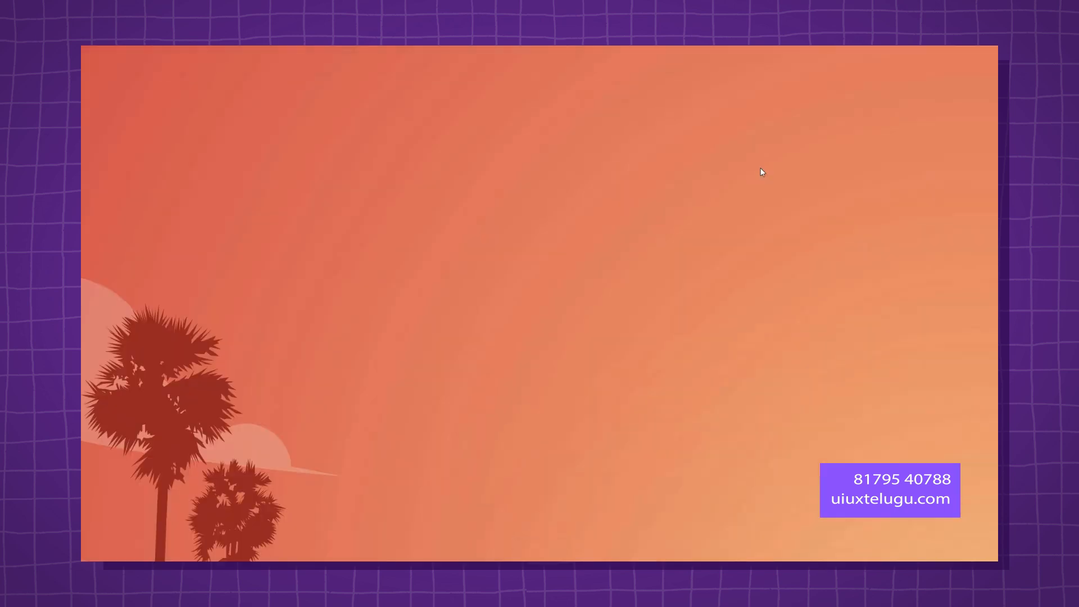
{"action": "left_click", "coordinate": [954, 60]}
{"action": "left_click", "coordinate": [954, 59]}
{"action": "left_click", "coordinate": [954, 59]}
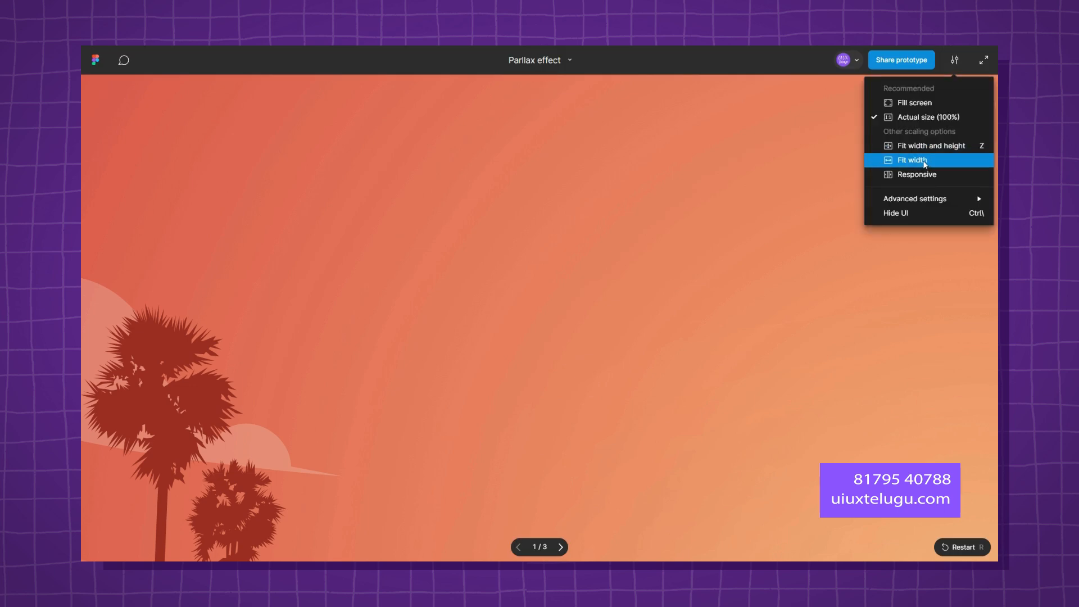
{"action": "left_click", "coordinate": [933, 103]}
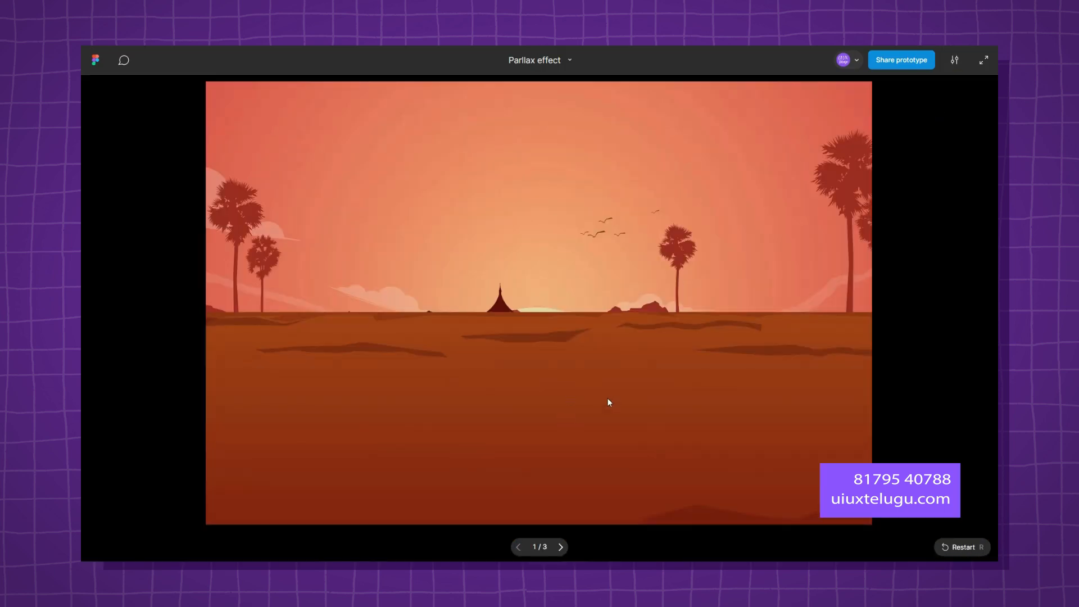
Play the transition from frame 1 several times to check the parallax animation, and return to the design file.
{"action": "left_click", "coordinate": [647, 405]}
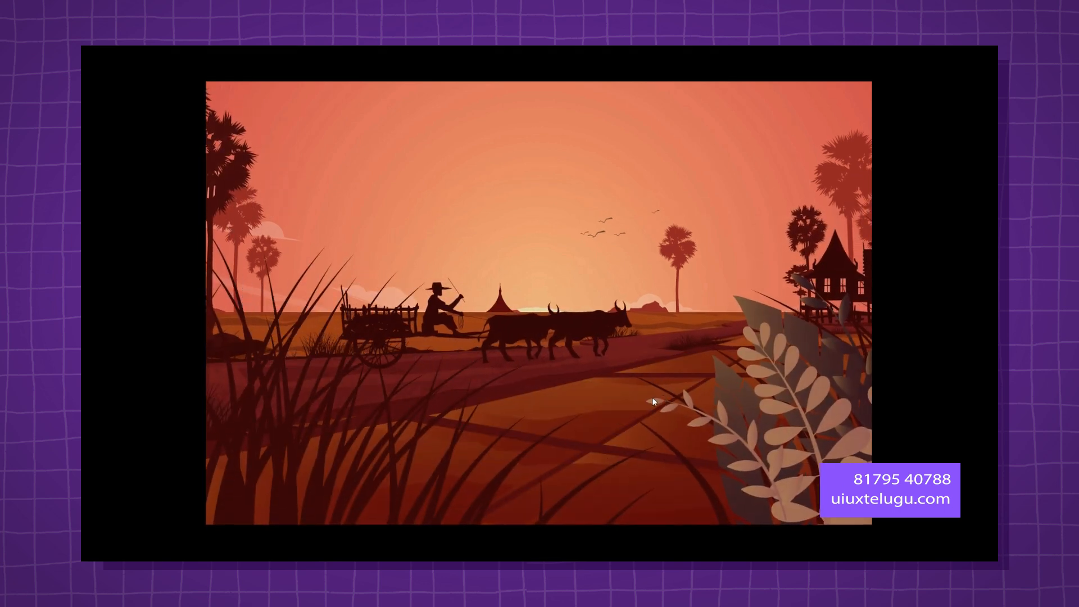
{"action": "key", "text": "Left"}
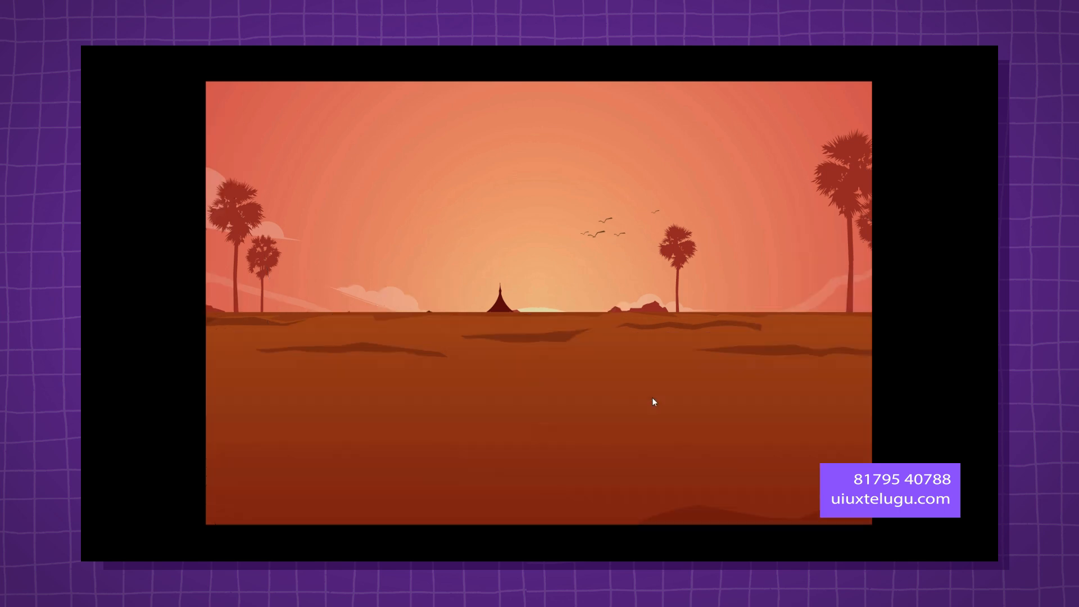
{"action": "left_click", "coordinate": [664, 399]}
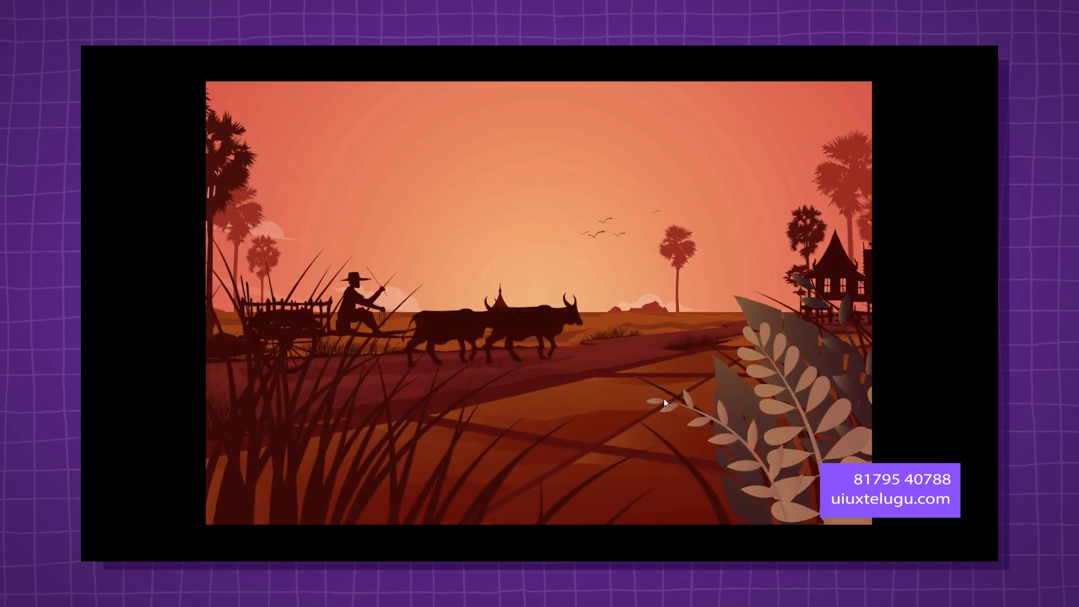
{"action": "key", "text": "Left"}
{"action": "left_click", "coordinate": [665, 398]}
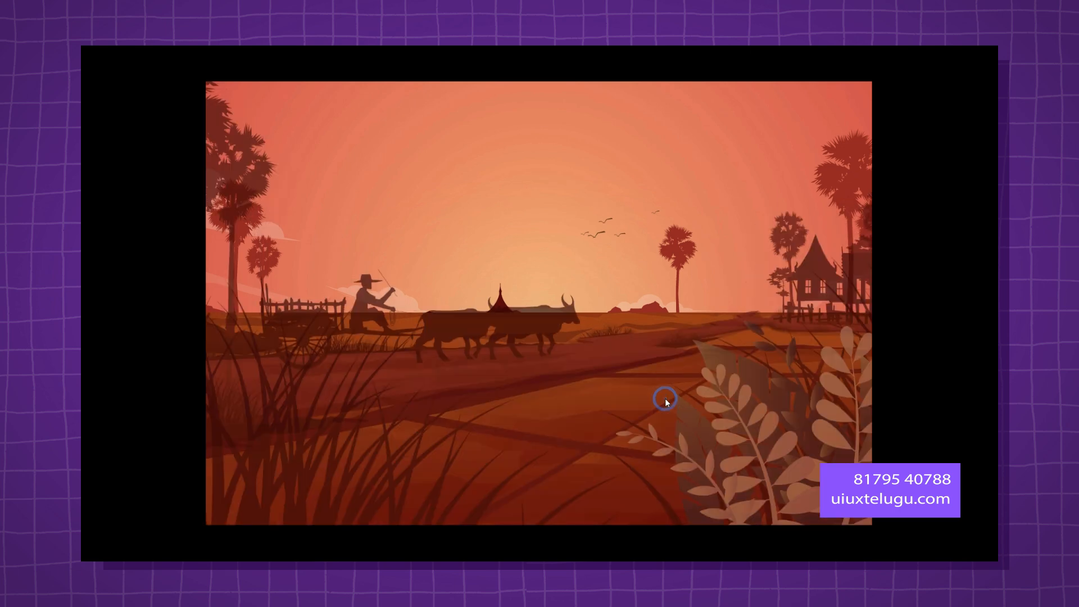
{"action": "key", "text": "Left"}
{"action": "left_click", "coordinate": [665, 398]}
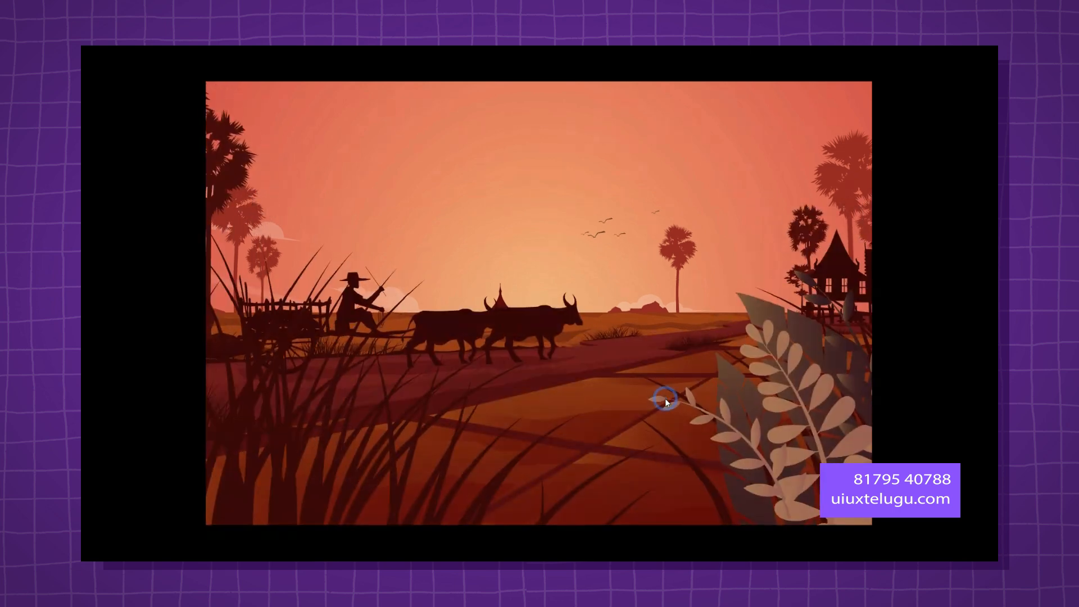
{"action": "key", "text": "Left"}
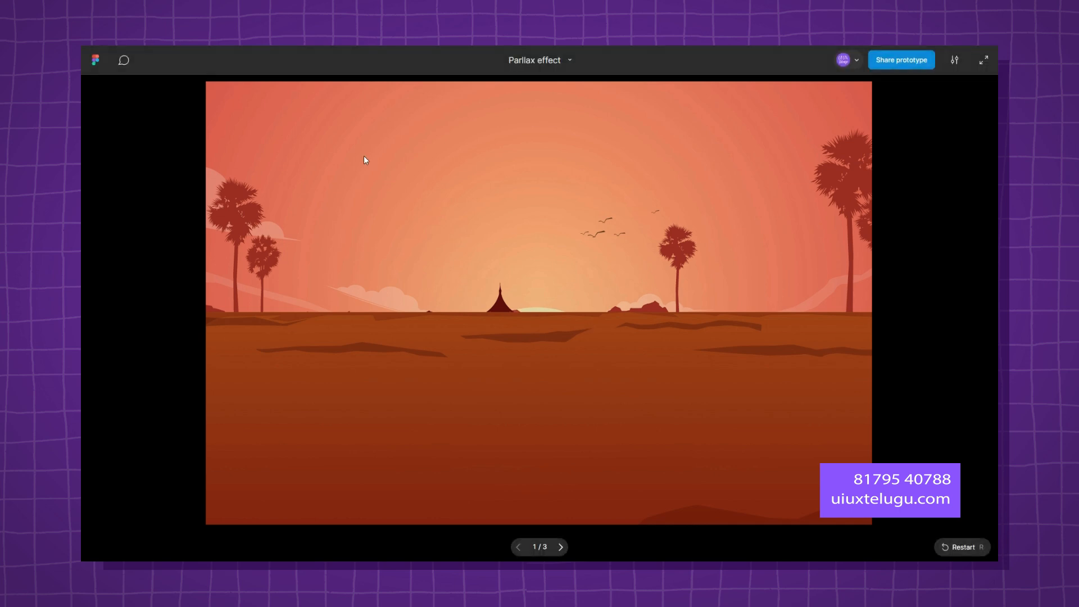
{"action": "key", "text": "ctrl+Tab"}
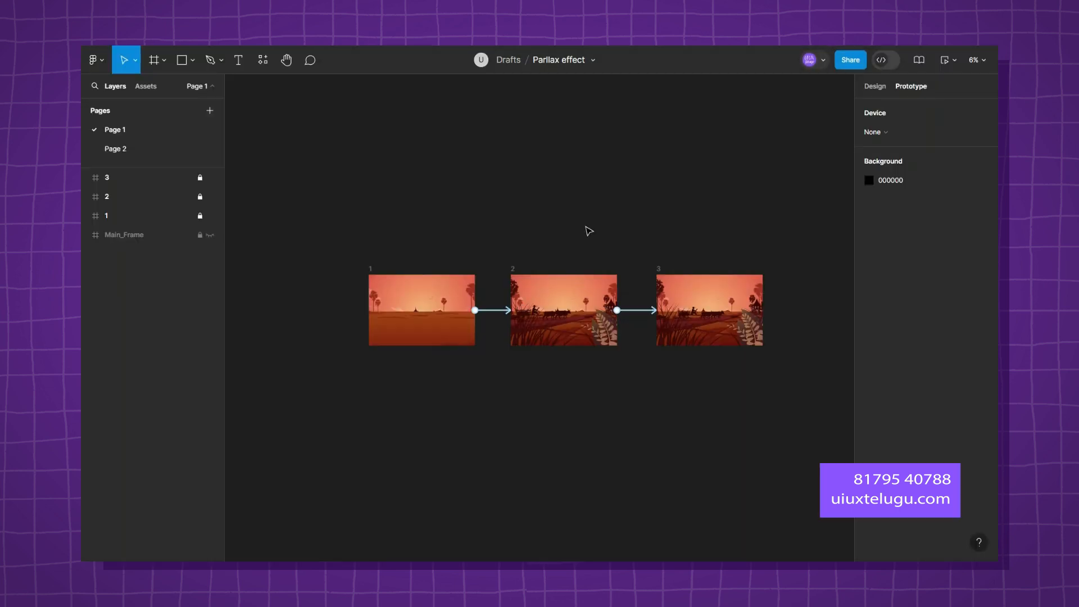
Unlock frame 2 and expand it to show its layer groups.
{"action": "scroll", "coordinate": [581, 254], "scroll_direction": "up", "scroll_amount": 5}
{"action": "left_click", "coordinate": [201, 199]}
{"action": "left_click_drag", "start_coordinate": [488, 223], "coordinate": [499, 149]}
{"action": "left_click", "coordinate": [86, 197]}
{"action": "left_click_drag", "start_coordinate": [393, 187], "coordinate": [652, 195]}
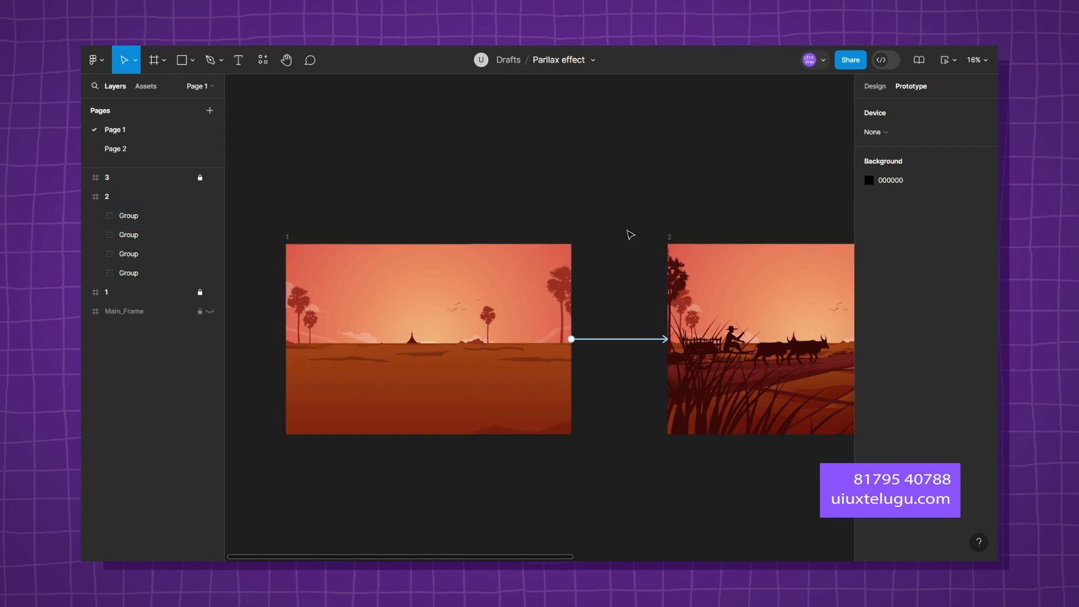
{"action": "scroll", "coordinate": [669, 194], "scroll_direction": "right", "scroll_amount": 3}
{"action": "scroll", "coordinate": [669, 193], "scroll_direction": "down", "scroll_amount": 1}
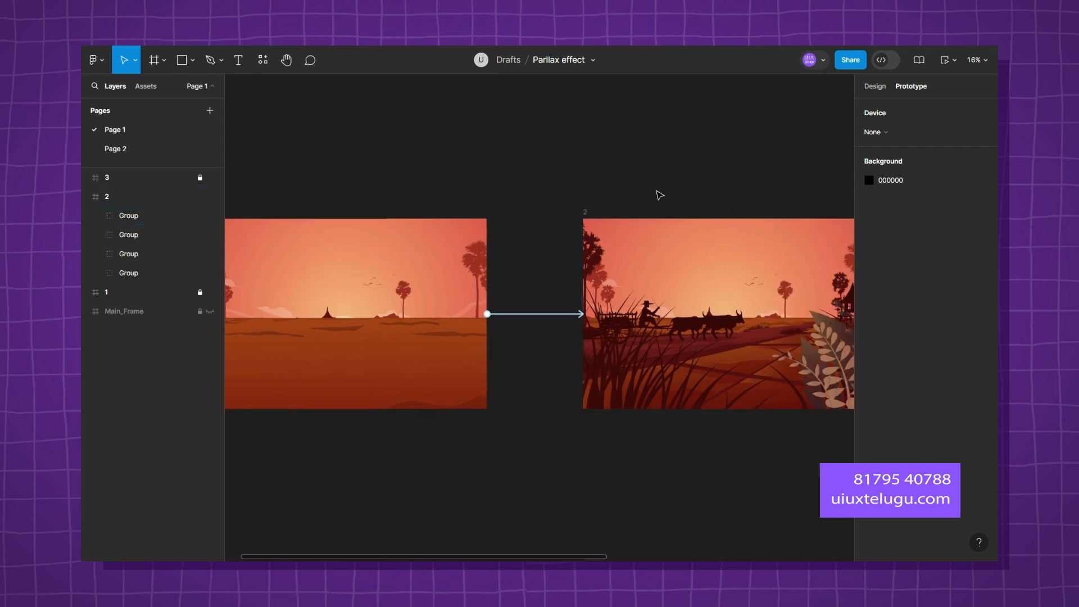
{"action": "left_click_drag", "start_coordinate": [456, 278], "coordinate": [533, 264]}
Nudge the inner group of the Clip path group in frame 2's lowest group upward to raise the background scenery.
{"action": "left_click", "coordinate": [95, 254]}
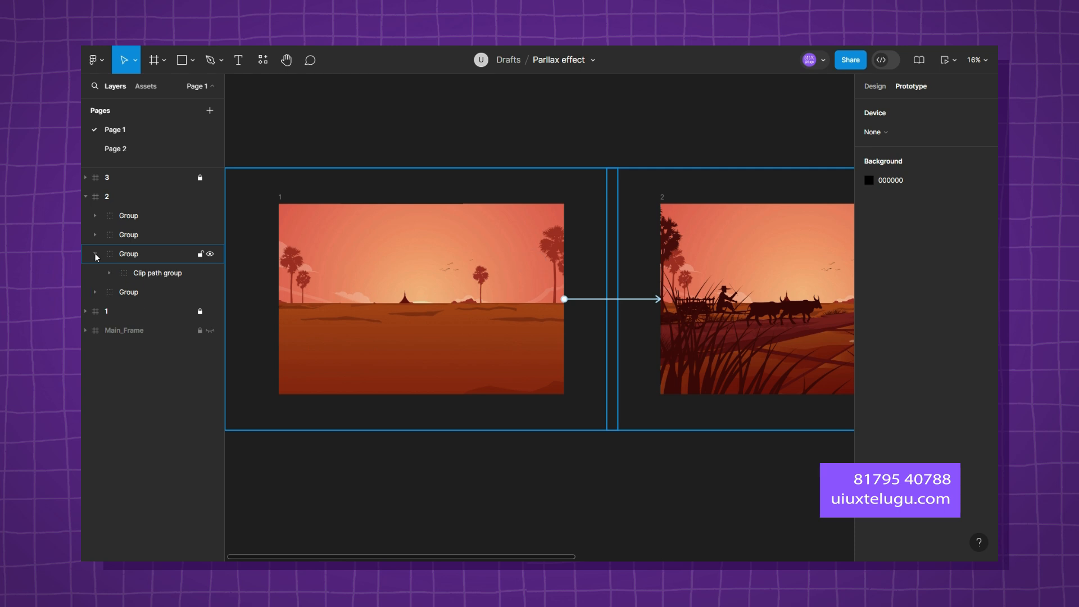
{"action": "left_click", "coordinate": [111, 273]}
{"action": "left_click", "coordinate": [95, 254]}
{"action": "left_click", "coordinate": [95, 273]}
{"action": "left_click", "coordinate": [117, 288]}
{"action": "left_click", "coordinate": [109, 292]}
{"action": "left_click", "coordinate": [157, 311]}
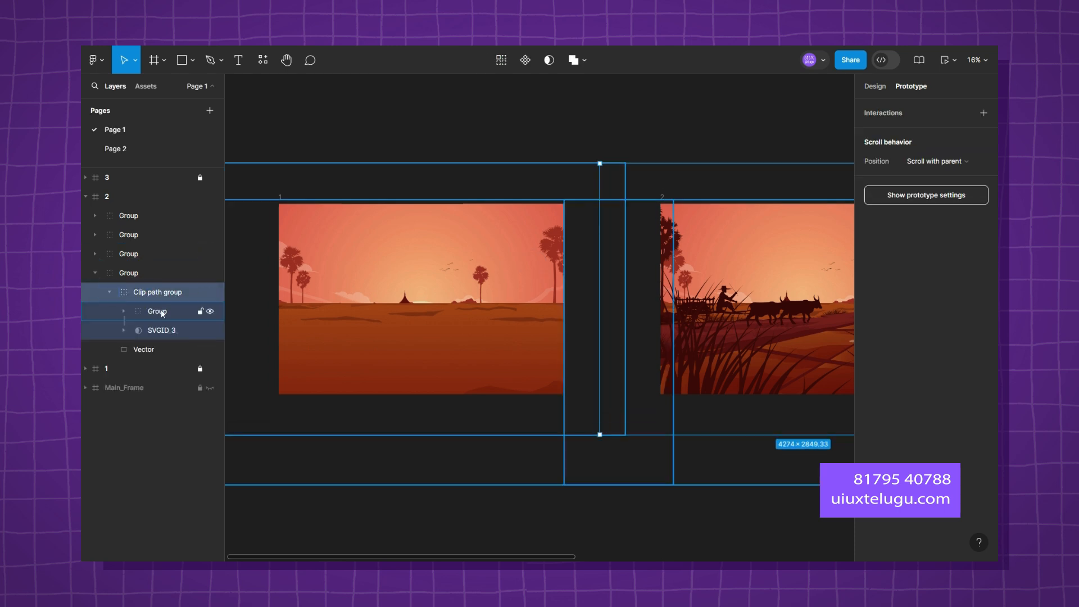
{"action": "scroll", "coordinate": [426, 300], "scroll_direction": "down", "scroll_amount": 2}
{"action": "left_click_drag", "start_coordinate": [696, 427], "coordinate": [501, 453]}
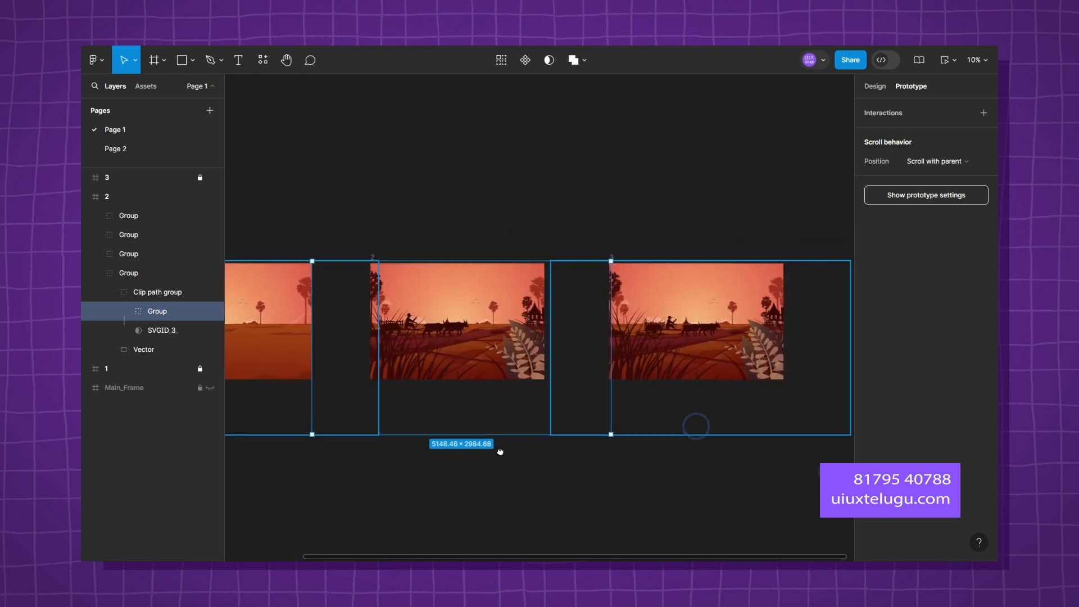
{"action": "key", "text": "shift+Up"}
{"action": "key", "text": "shift+Up"}
{"action": "key", "text": "shift+Up"}
{"action": "key", "text": "shift+Up"}
{"action": "key", "text": "shift+Up"}
{"action": "key", "text": "shift+Up"}
{"action": "key", "text": "shift+Up"}
{"action": "key", "text": "shift+Up"}
{"action": "key", "text": "shift+Up"}
{"action": "key", "text": "shift+Up"}
{"action": "key", "text": "shift+Up"}
{"action": "key", "text": "shift+Up"}
{"action": "key", "text": "shift+Up"}
{"action": "key", "text": "shift+Up"}
{"action": "key", "text": "shift+Up"}
{"action": "key", "text": "shift+Up"}
{"action": "key", "text": "shift+Up"}
{"action": "key", "text": "shift+Up"}
{"action": "key", "text": "shift+Up"}
{"action": "key", "text": "shift+Up"}
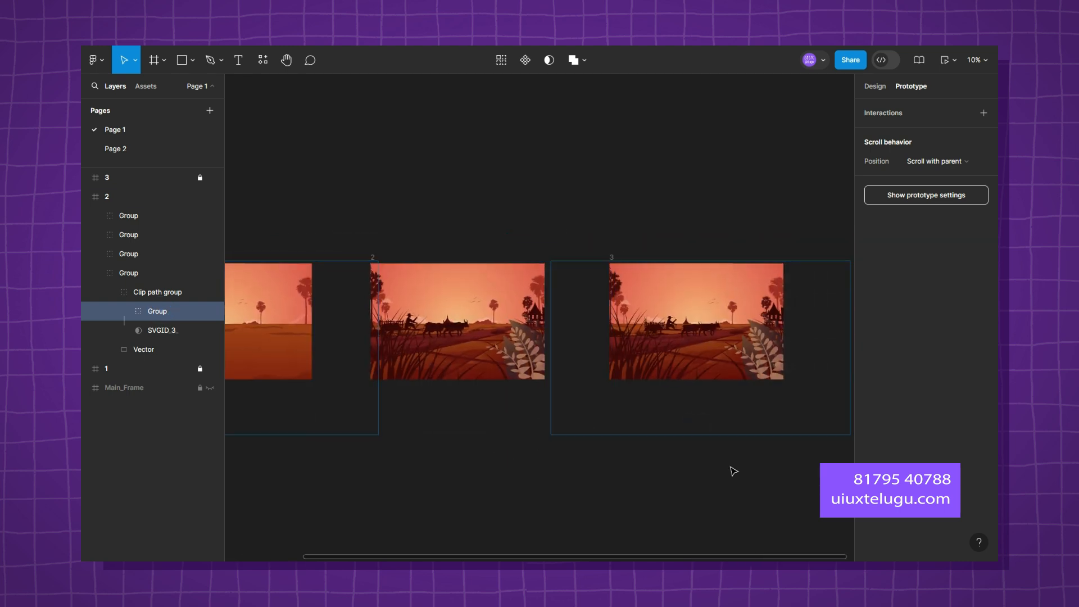
{"action": "key", "text": "shift+Down"}
{"action": "key", "text": "shift+Down"}
{"action": "key", "text": "shift+Down"}
{"action": "key", "text": "shift+Down"}
{"action": "key", "text": "shift+Down"}
{"action": "key", "text": "shift+Down"}
{"action": "key", "text": "shift+Down"}
{"action": "key", "text": "shift+Down"}
{"action": "key", "text": "shift+Down"}
{"action": "key", "text": "shift+Down"}
{"action": "key", "text": "shift+Down"}
{"action": "key", "text": "shift+Down"}
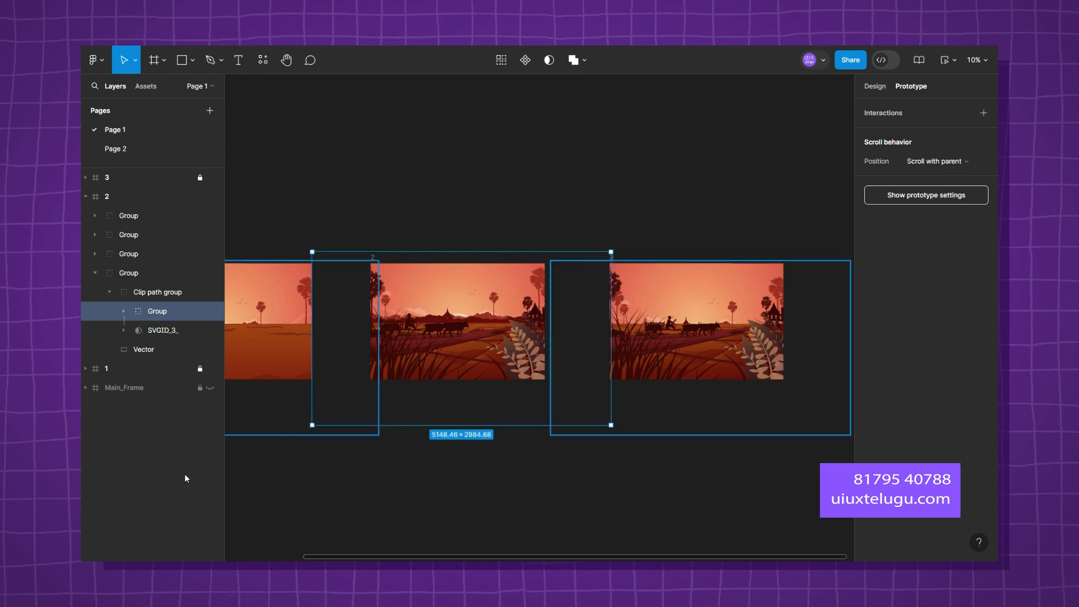
Move the sun group nested inside frame 2's background group upward so the sun rises above the horizon.
{"action": "left_click", "coordinate": [95, 272]}
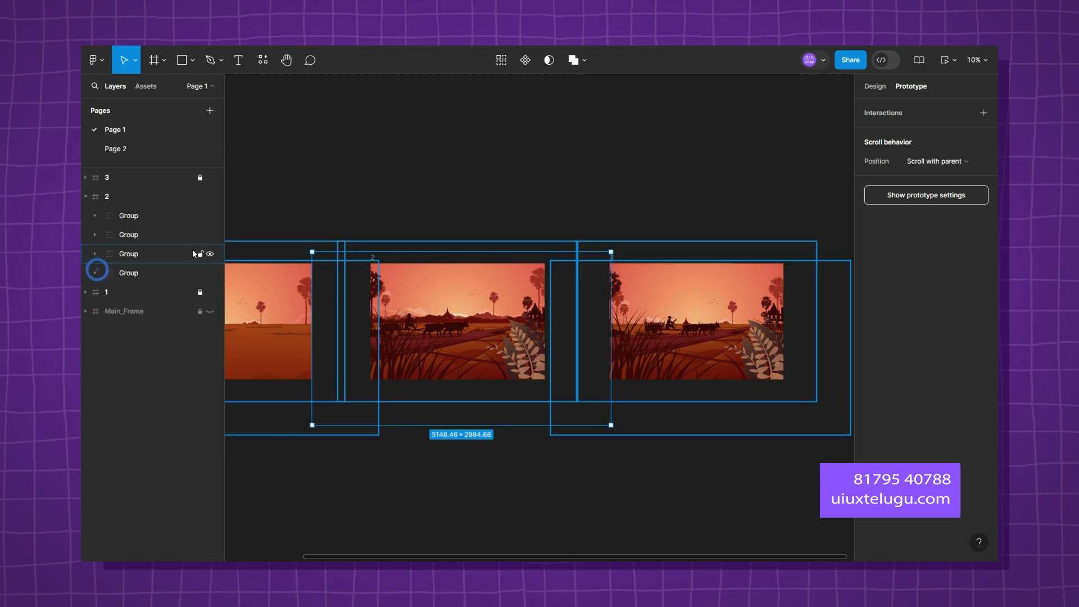
{"action": "left_click", "coordinate": [210, 253]}
{"action": "left_click", "coordinate": [210, 272]}
{"action": "left_click", "coordinate": [210, 272]}
{"action": "left_click", "coordinate": [95, 273]}
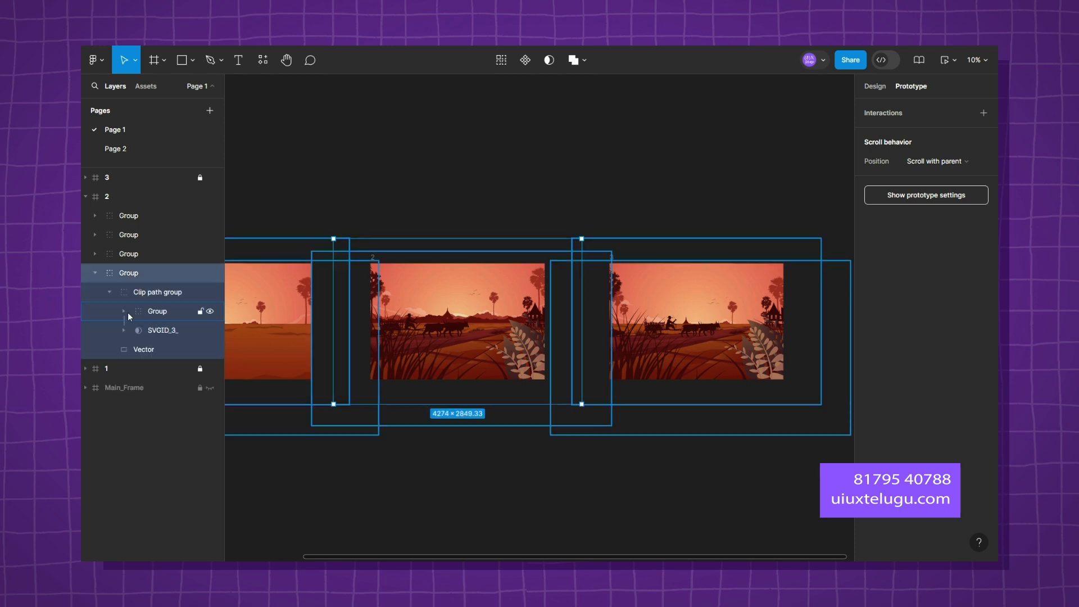
{"action": "left_click", "coordinate": [123, 311]}
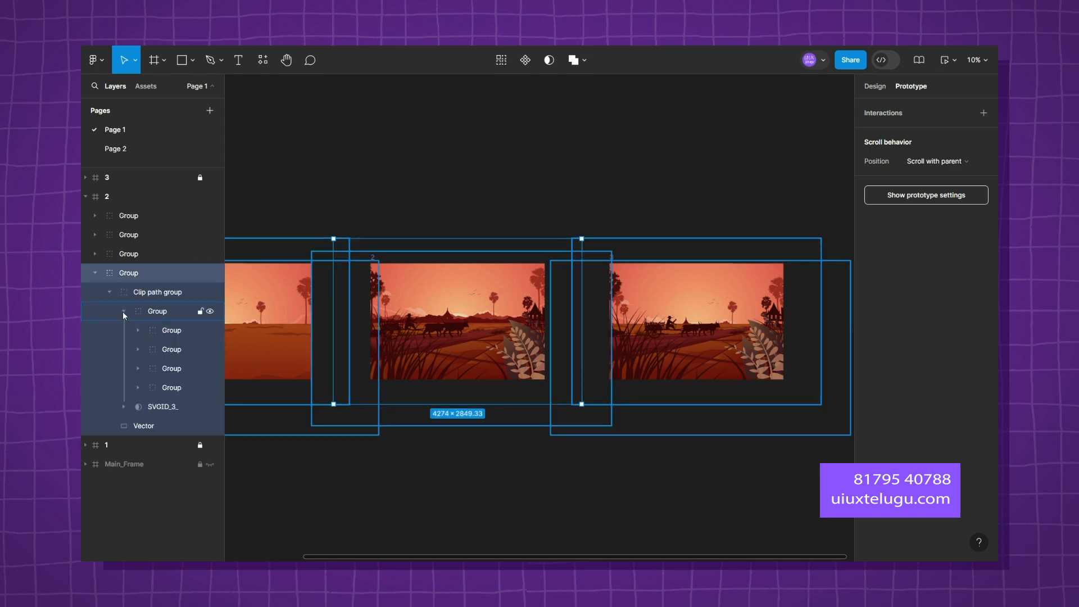
{"action": "left_click", "coordinate": [181, 387]}
{"action": "key", "text": "shift+Up"}
{"action": "key", "text": "shift+Up"}
{"action": "key", "text": "shift+Up"}
{"action": "key", "text": "shift+Up"}
{"action": "key", "text": "shift+Up"}
{"action": "key", "text": "shift+Up"}
{"action": "key", "text": "shift+Up"}
{"action": "key", "text": "shift+Up"}
{"action": "key", "text": "shift+Up"}
{"action": "key", "text": "shift+Up"}
{"action": "key", "text": "shift+Up"}
{"action": "key", "text": "shift+Up"}
{"action": "key", "text": "shift+Up"}
{"action": "key", "text": "shift+Up"}
{"action": "key", "text": "shift+Up"}
{"action": "key", "text": "shift+Up"}
{"action": "key", "text": "shift+Up"}
{"action": "key", "text": "shift+Up"}
{"action": "key", "text": "shift+Up"}
{"action": "key", "text": "shift+Up"}
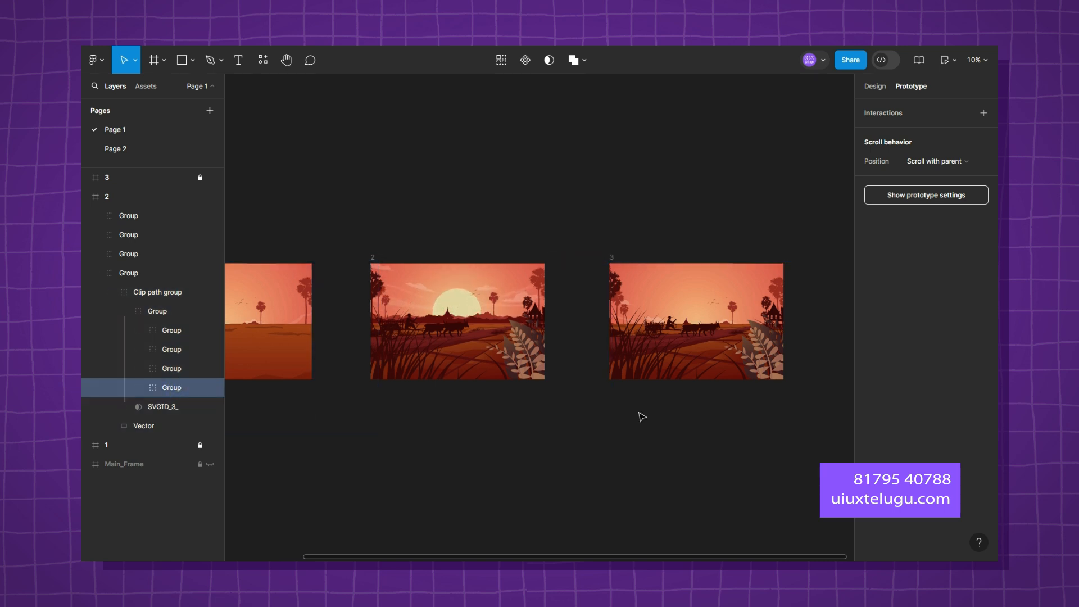
{"action": "left_click", "coordinate": [643, 158]}
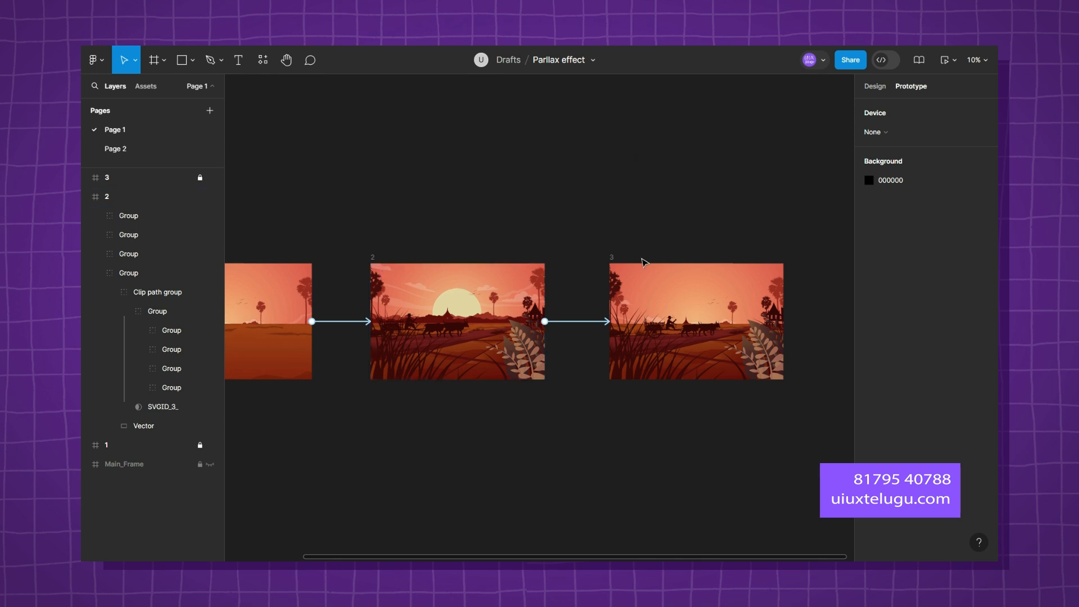
Delete frame 3 and replace it with a duplicate of the updated frame 2.
{"action": "left_click", "coordinate": [86, 197]}
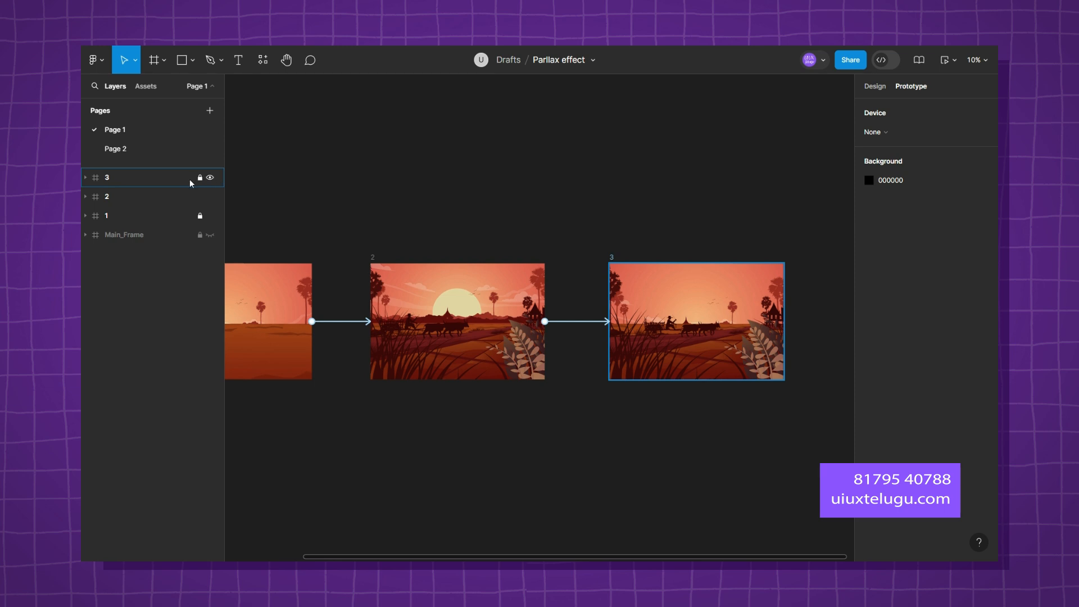
{"action": "left_click", "coordinate": [164, 175]}
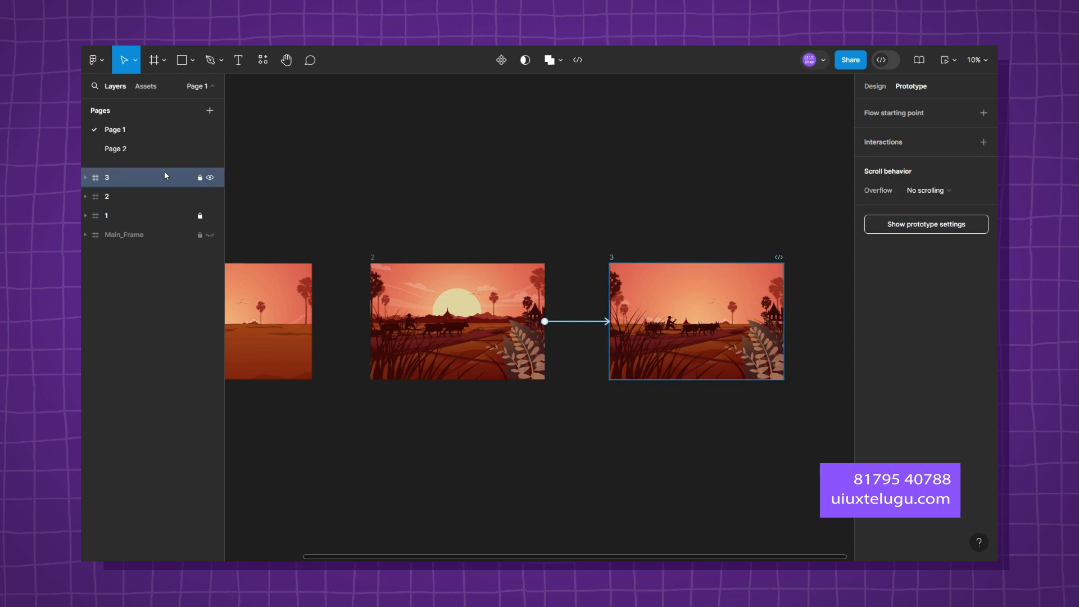
{"action": "key", "text": "Delete"}
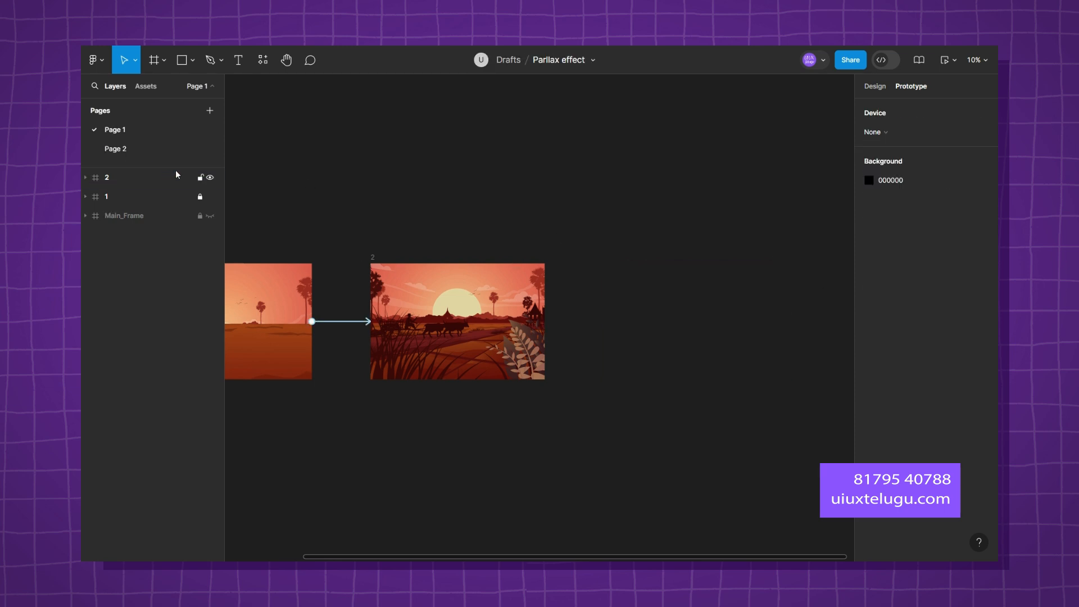
{"action": "left_click_drag", "start_coordinate": [519, 222], "coordinate": [628, 184]}
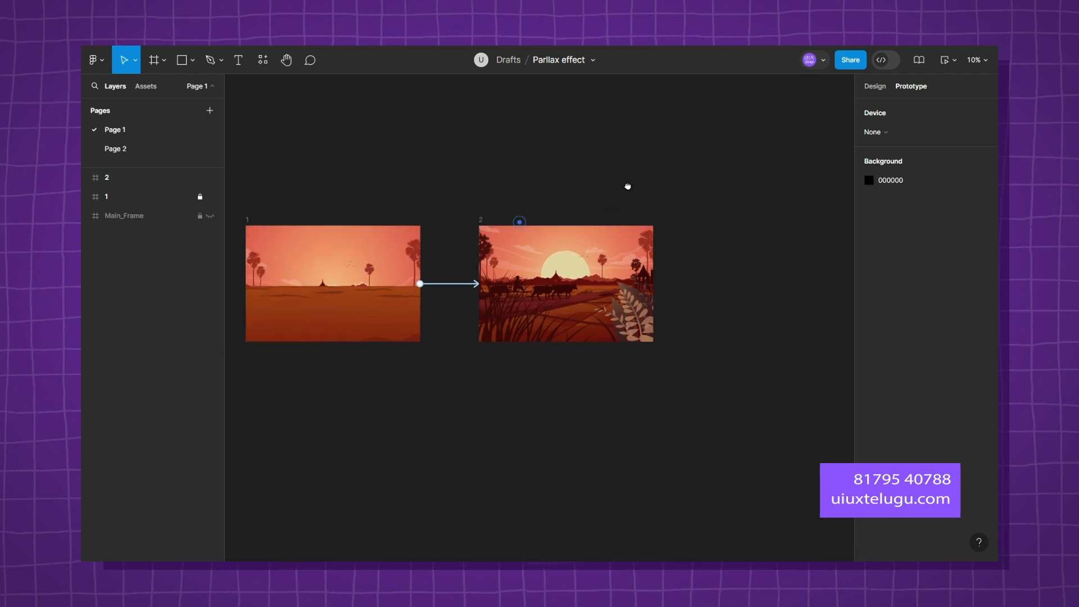
{"action": "left_click", "coordinate": [144, 177]}
{"action": "key", "text": "ctrl+d"}
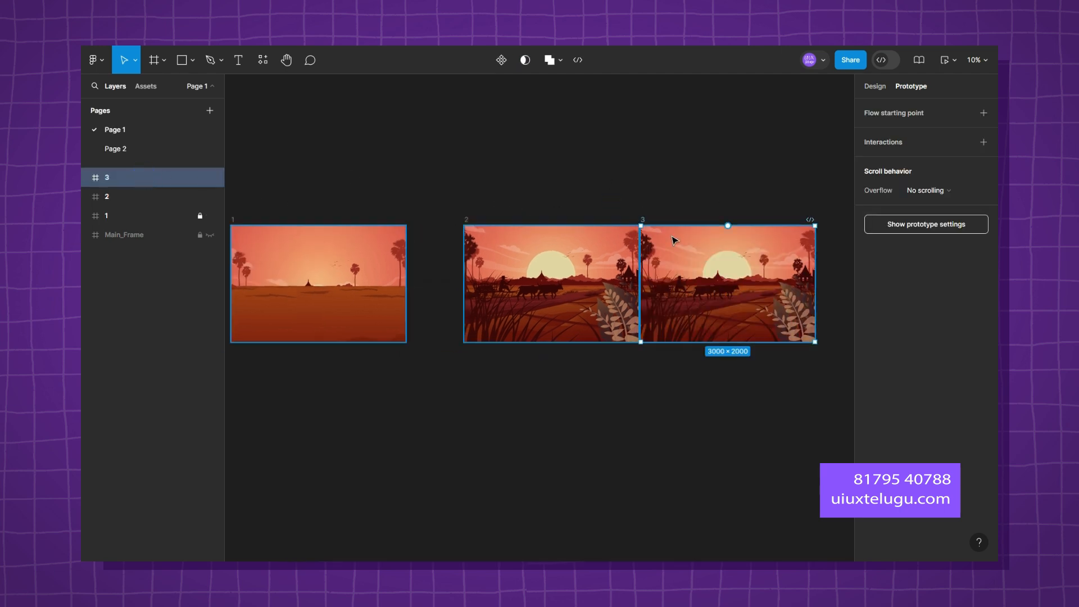
Delete the duplicated frame 3, keeping only frames 1 and 2 of the visible frames.
{"action": "left_click", "coordinate": [745, 190]}
{"action": "left_click_drag", "start_coordinate": [754, 188], "coordinate": [631, 175]}
{"action": "left_click", "coordinate": [645, 257]}
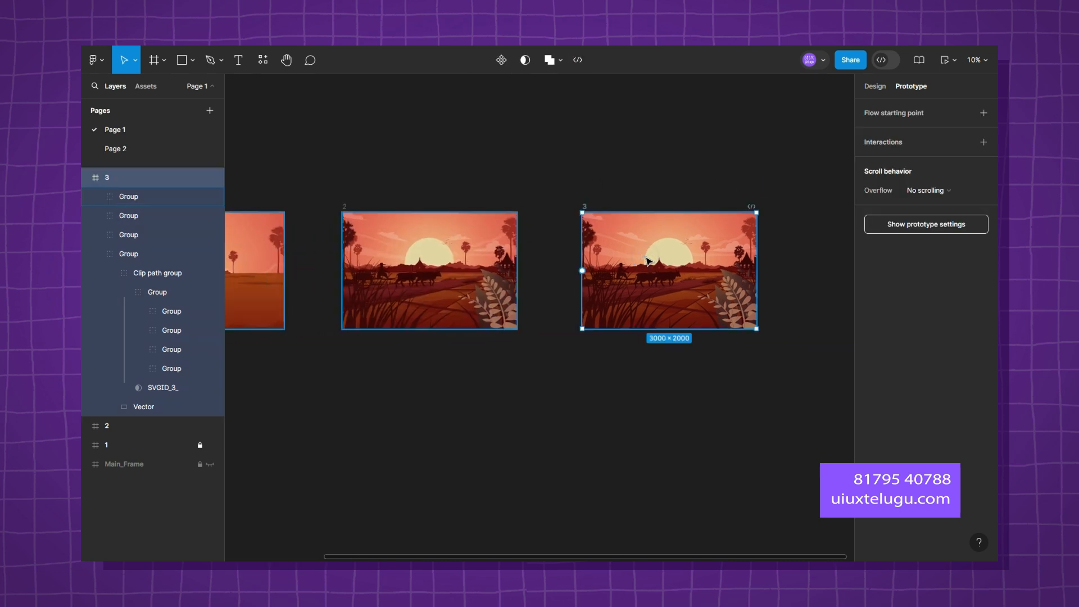
{"action": "key", "text": "Delete"}
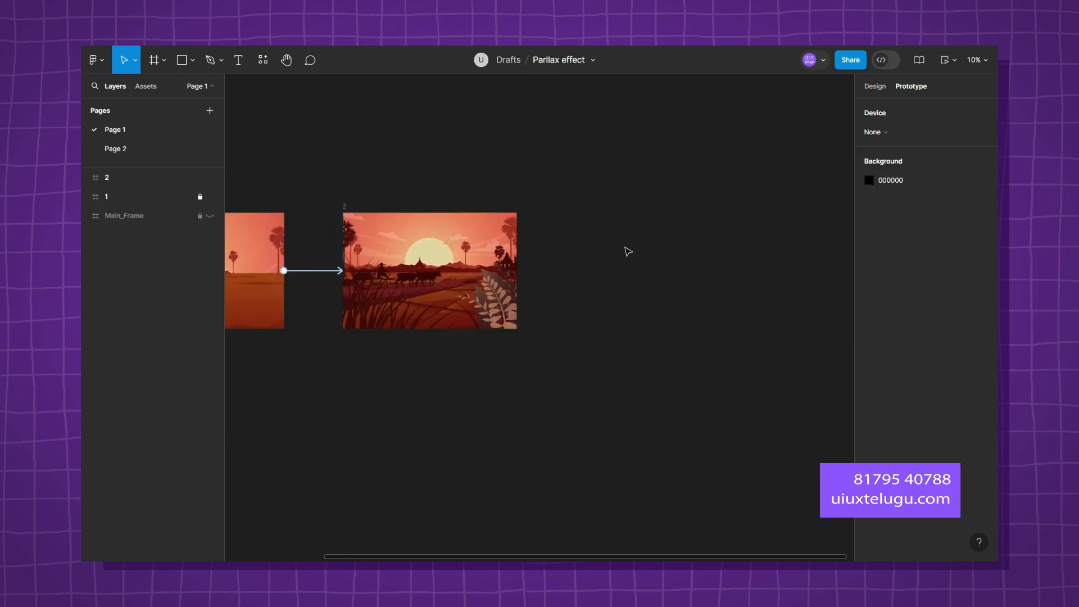
Preview the prototype, replay the transition from frame 1 to frame 2 several times, and leave the preview.
{"action": "scroll", "coordinate": [775, 272], "scroll_direction": "left", "scroll_amount": 5}
{"action": "left_click", "coordinate": [945, 60]}
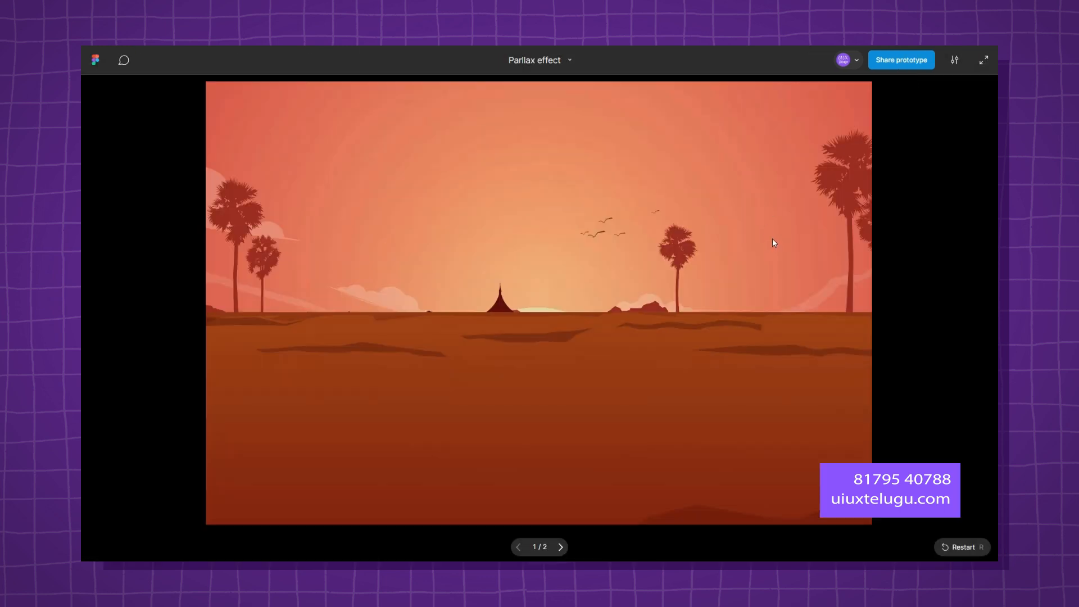
{"action": "left_click", "coordinate": [592, 373]}
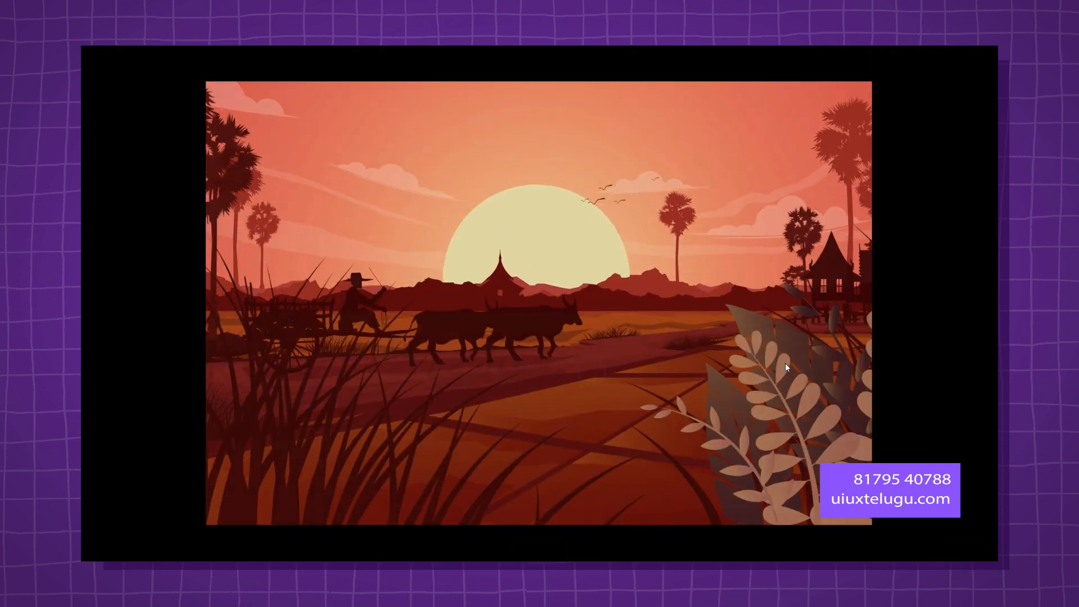
{"action": "key", "text": "r"}
{"action": "left_click", "coordinate": [638, 362]}
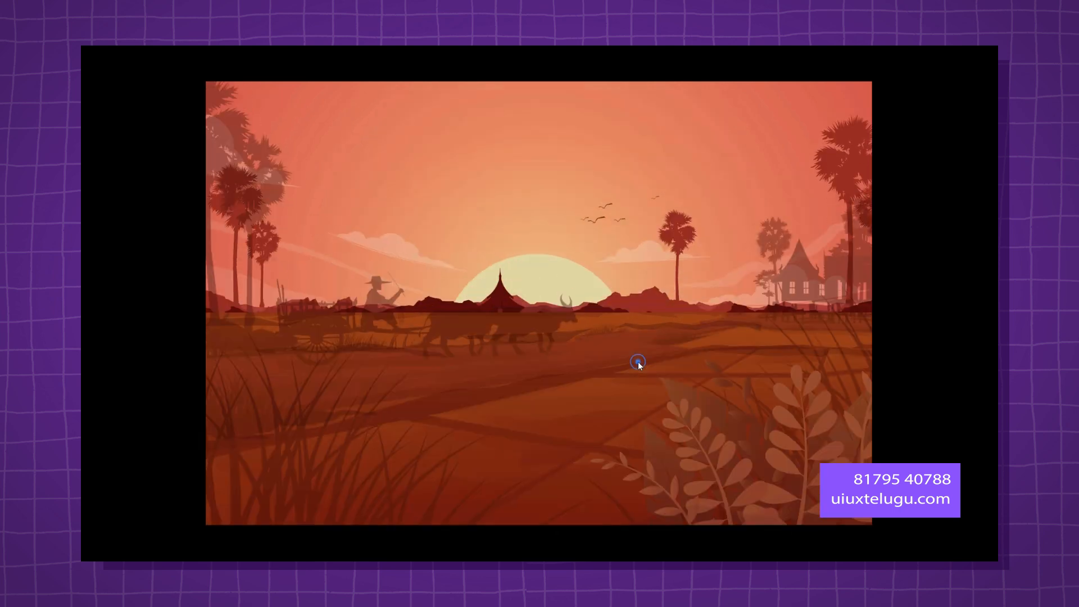
{"action": "key", "text": "r"}
{"action": "left_click", "coordinate": [638, 366]}
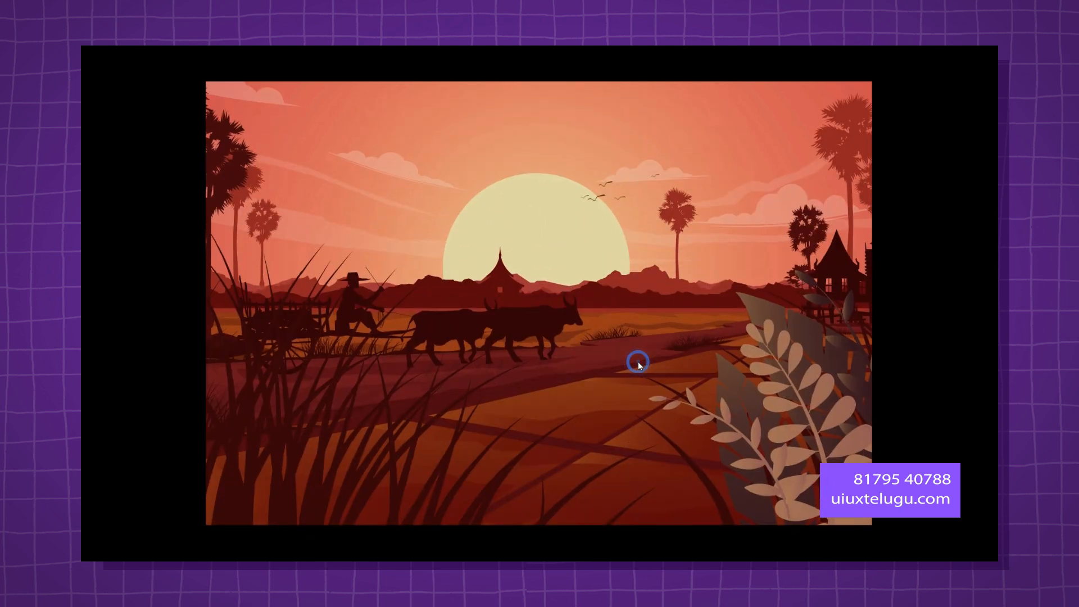
{"action": "key", "text": "r"}
{"action": "left_click", "coordinate": [638, 362]}
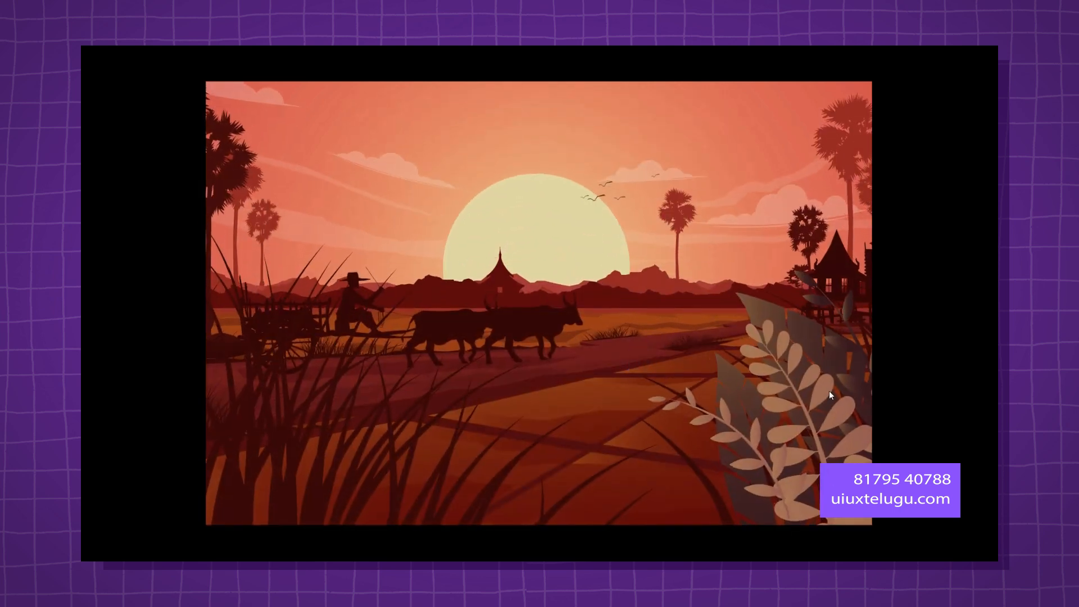
{"action": "key", "text": "r"}
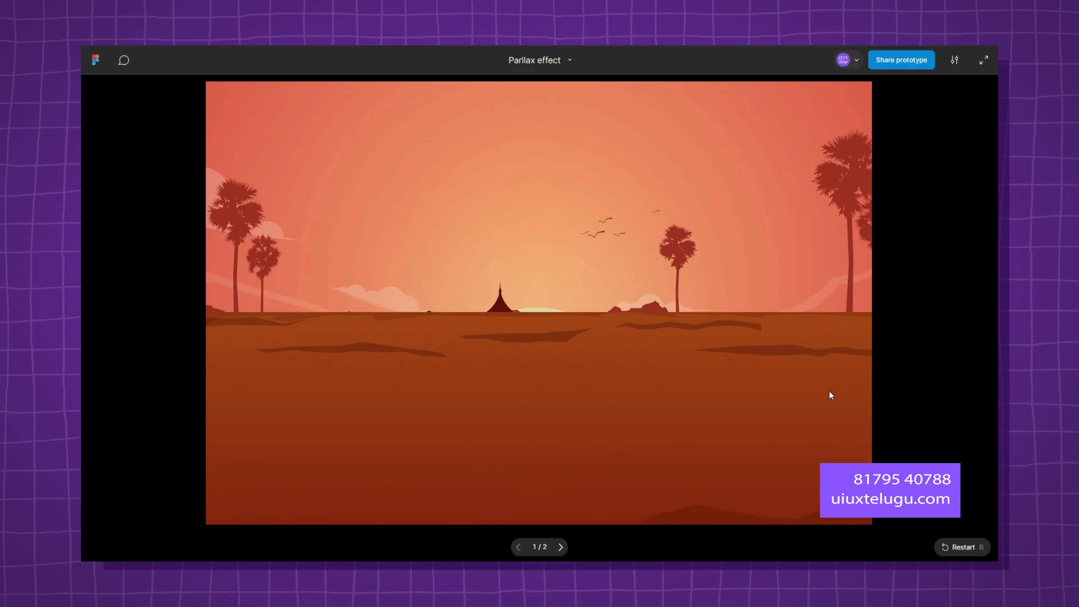
{"action": "key", "text": "Escape"}
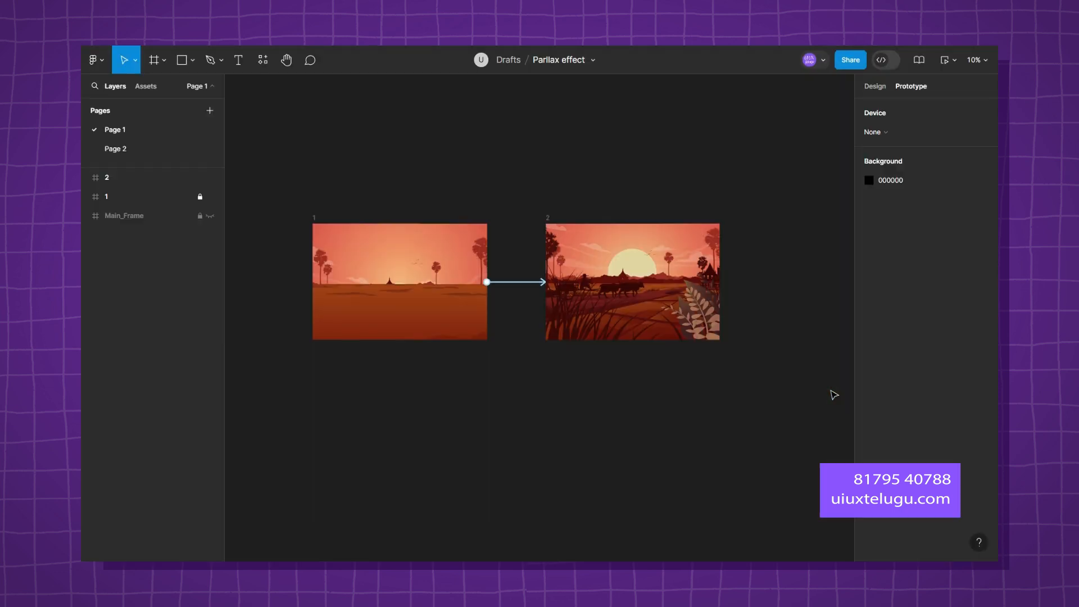
Check the Smart animate settings of the click interaction linking frame 1 to frame 2.
{"action": "left_click", "coordinate": [516, 281]}
{"action": "left_click_drag", "start_coordinate": [523, 316], "coordinate": [724, 175]}
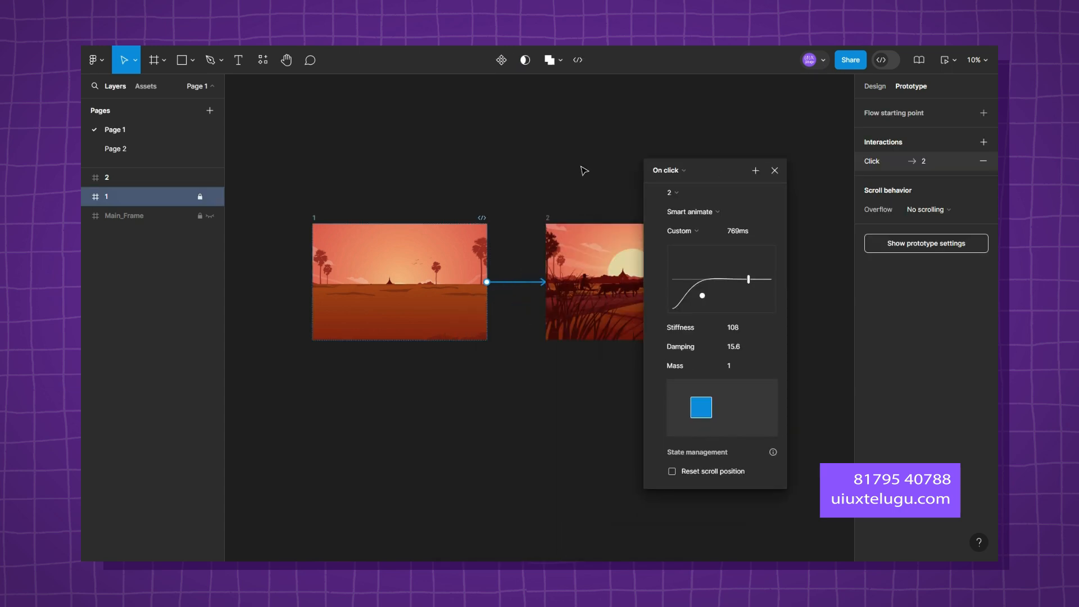
{"action": "left_click", "coordinate": [775, 171]}
{"action": "scroll", "coordinate": [745, 285], "scroll_direction": "up", "scroll_amount": 3}
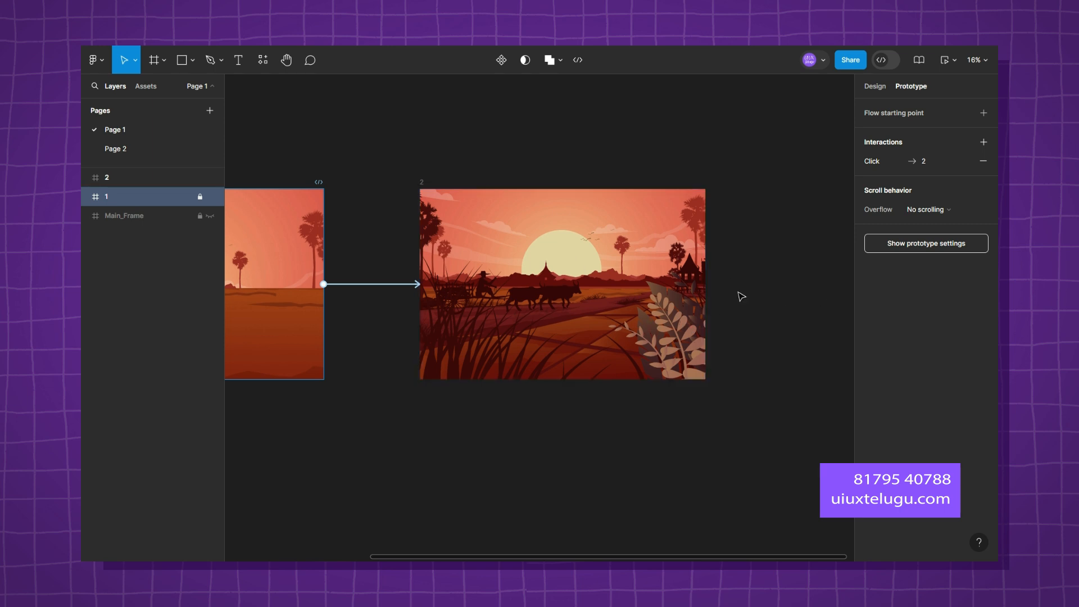
{"action": "scroll", "coordinate": [739, 295], "scroll_direction": "down", "scroll_amount": 3}
Expand frame 2 and its first group, and identify the artwork in that group's Clip path group by toggling its visibility.
{"action": "left_click", "coordinate": [85, 177]}
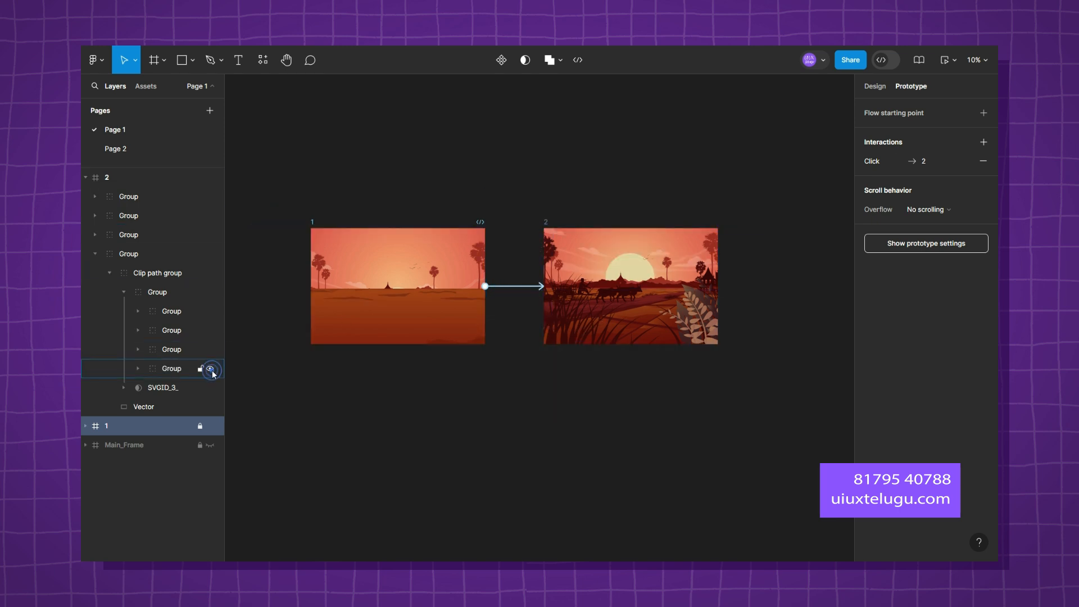
{"action": "left_click", "coordinate": [109, 272]}
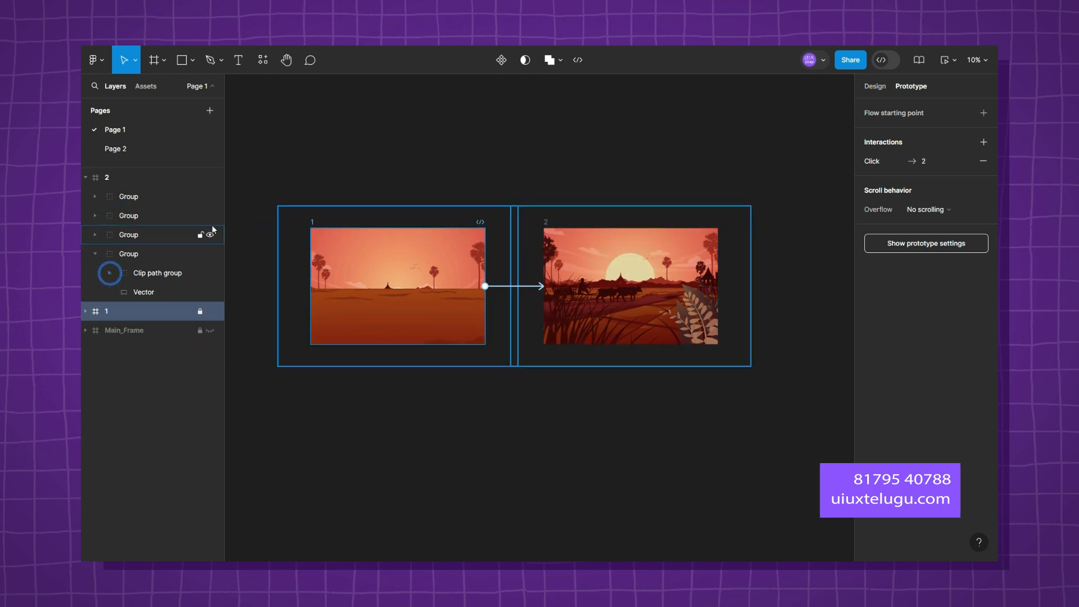
{"action": "left_click", "coordinate": [88, 199]}
{"action": "left_click", "coordinate": [94, 197]}
{"action": "left_click", "coordinate": [162, 218]}
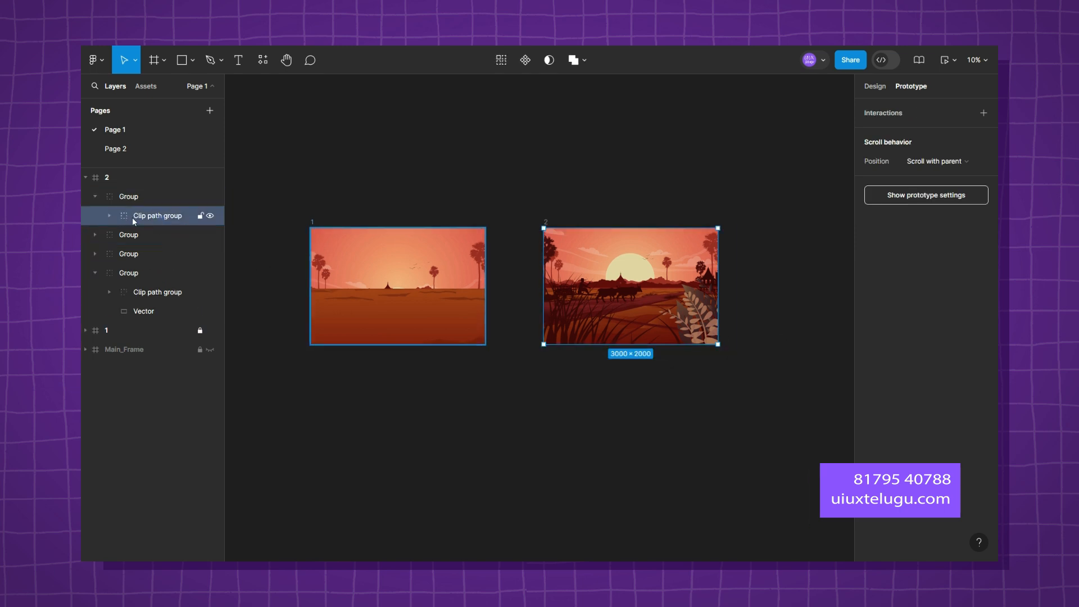
{"action": "left_click", "coordinate": [211, 216]}
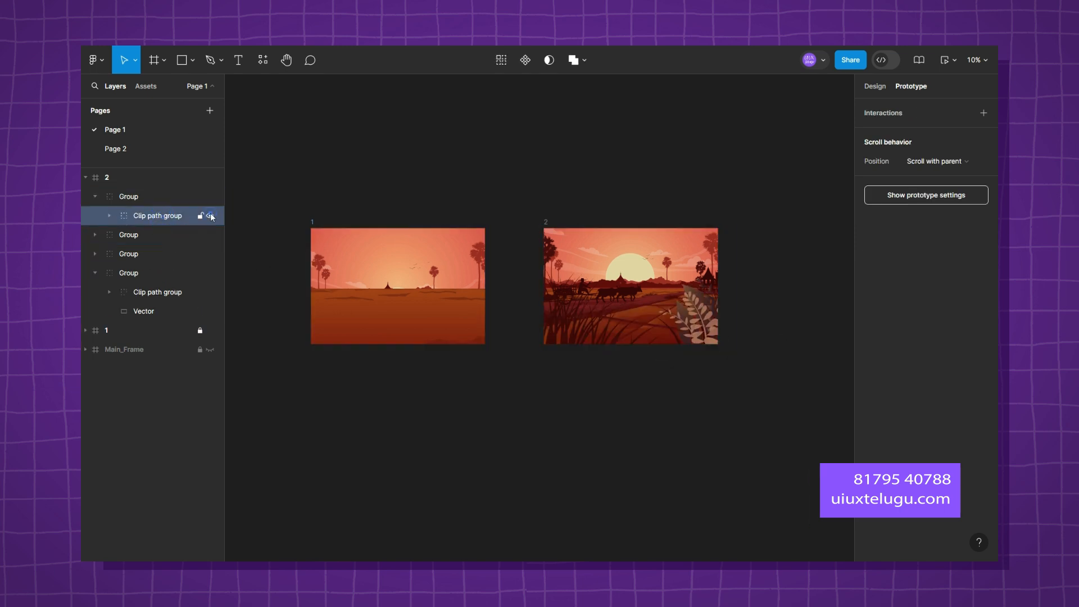
Enlarge the foreground plants group inside frame 2's first Clip path group to about 6430 × 2546 and shift it right.
{"action": "left_click", "coordinate": [109, 216]}
{"action": "left_click", "coordinate": [157, 235]}
{"action": "left_click", "coordinate": [125, 235]}
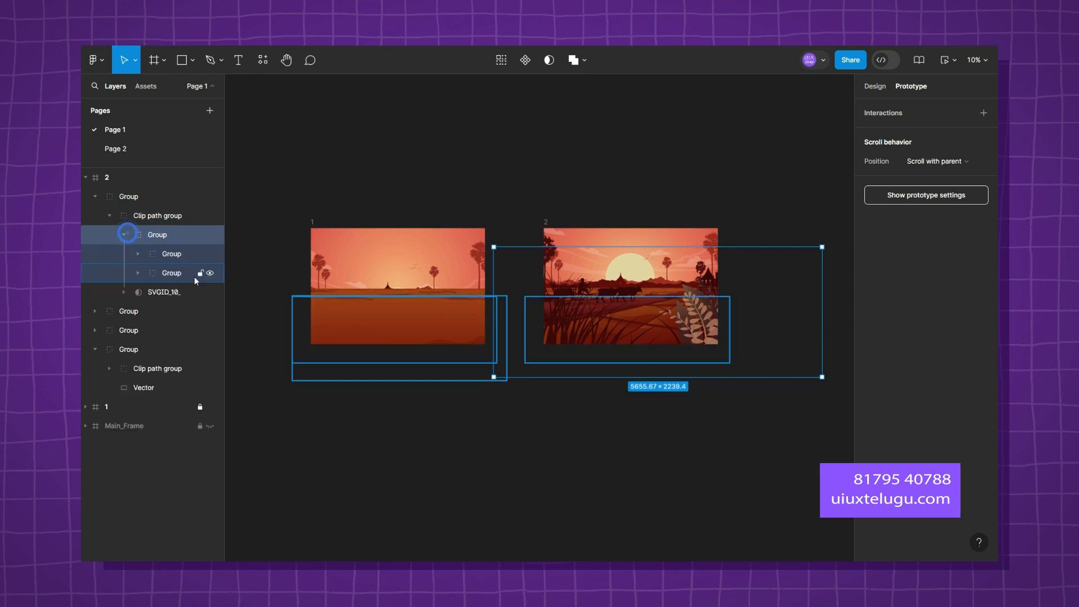
{"action": "left_click", "coordinate": [210, 273]}
{"action": "left_click", "coordinate": [171, 255]}
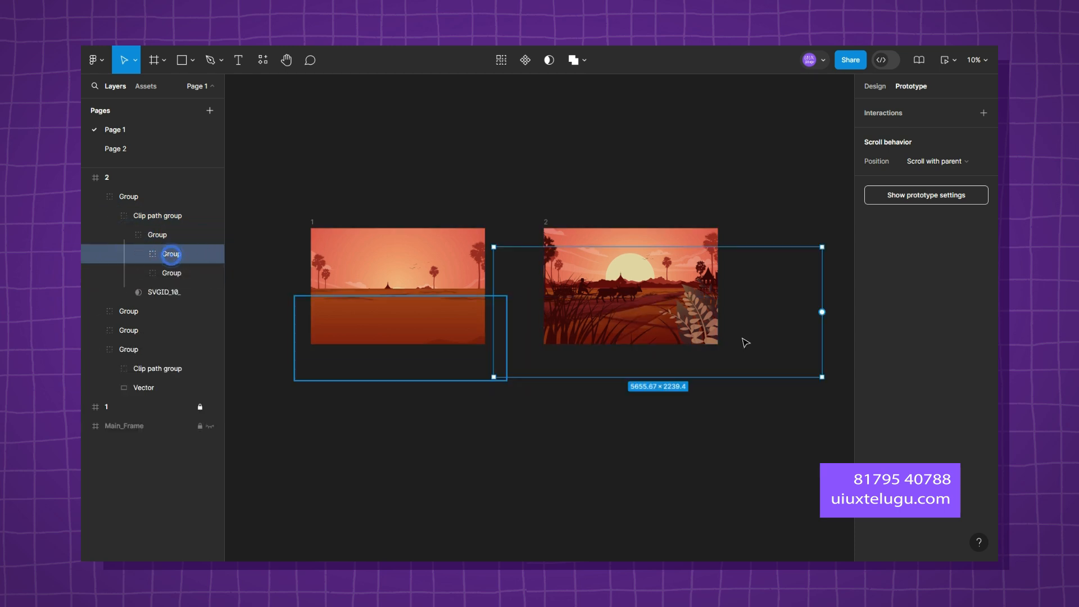
{"action": "left_click_drag", "start_coordinate": [824, 245], "coordinate": [844, 235]}
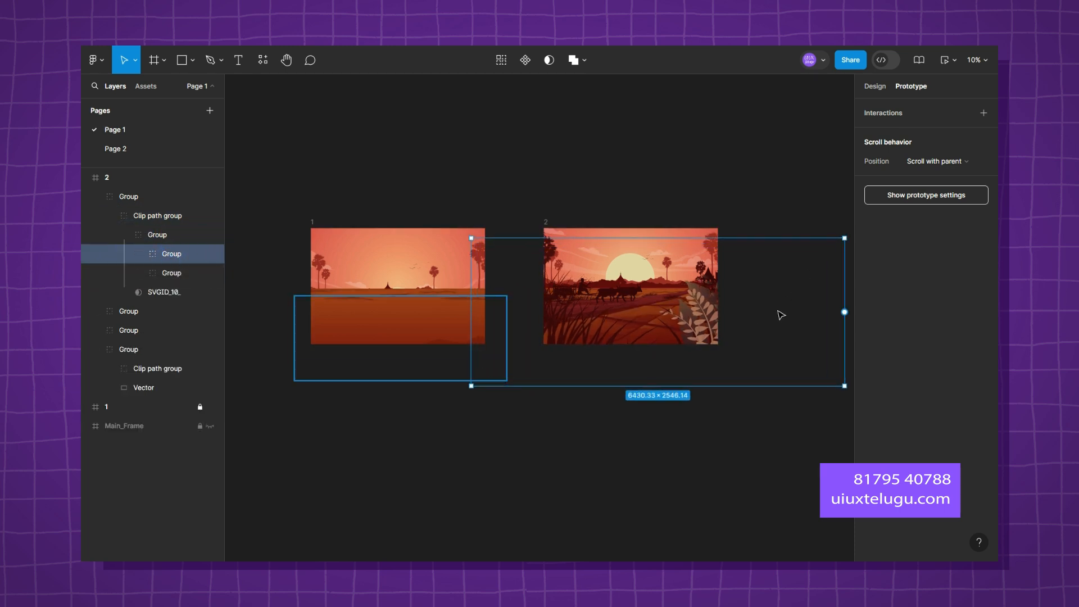
{"action": "left_click", "coordinate": [777, 310]}
{"action": "left_click", "coordinate": [799, 306]}
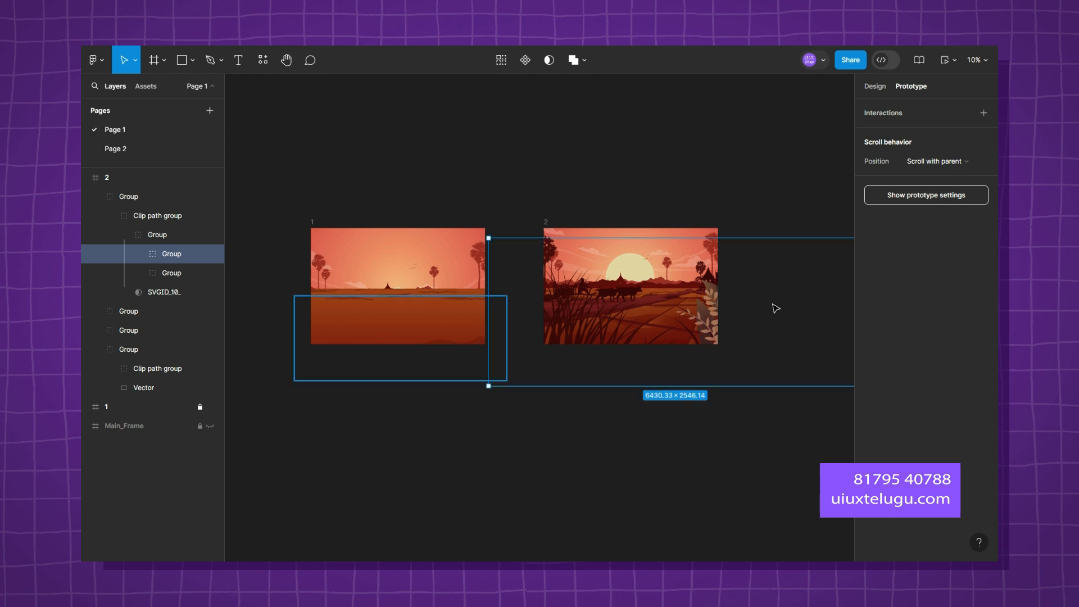
{"action": "left_click", "coordinate": [750, 185]}
Preview the prototype with the enlarged foreground plants, play the transition to frame 2, and return to the design file.
{"action": "left_click", "coordinate": [947, 71]}
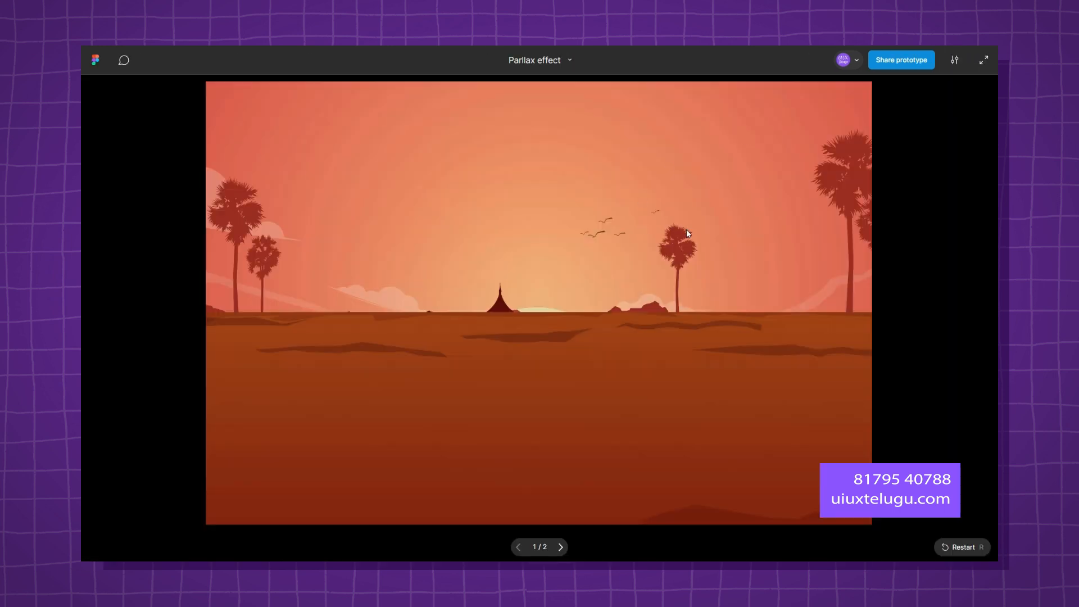
{"action": "left_click", "coordinate": [660, 337]}
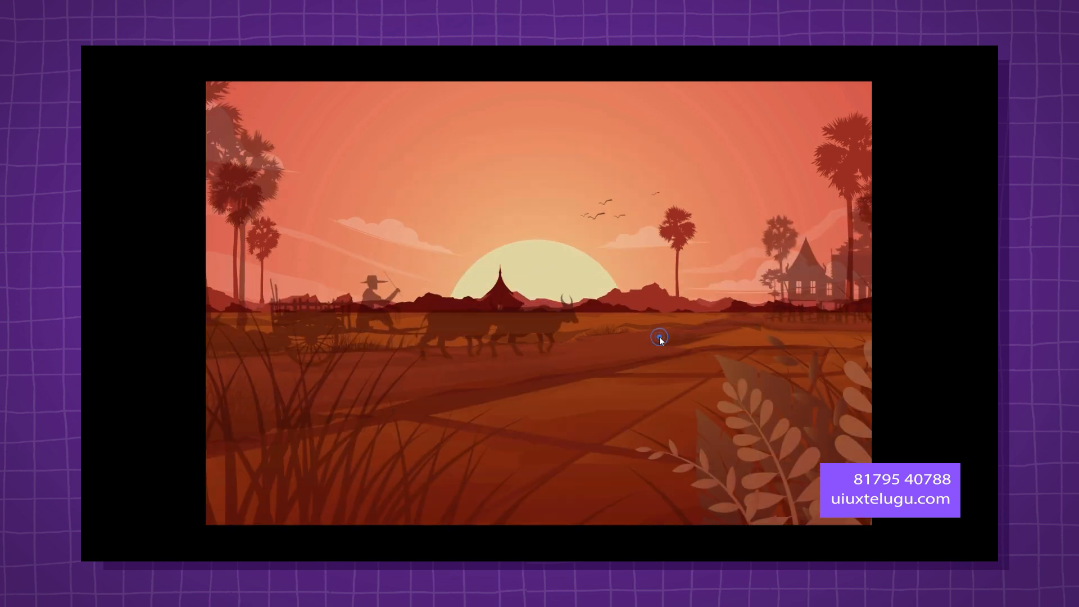
{"action": "left_click", "coordinate": [659, 336]}
{"action": "left_click", "coordinate": [659, 336]}
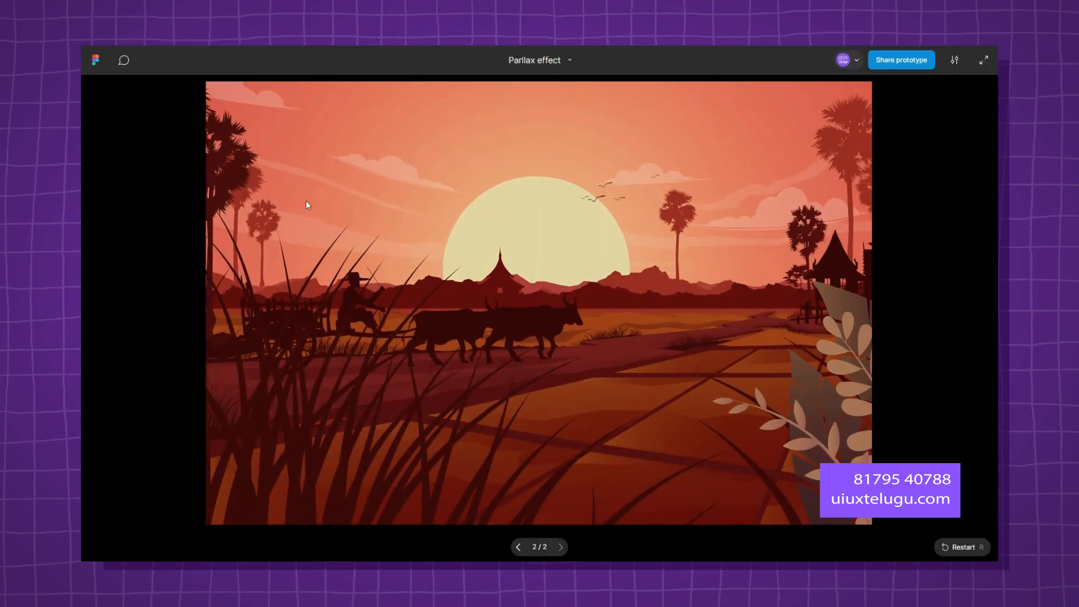
{"action": "key", "text": "ctrl+Tab"}
Collapse frame 2 in the layer list and lock it.
{"action": "left_click", "coordinate": [84, 178]}
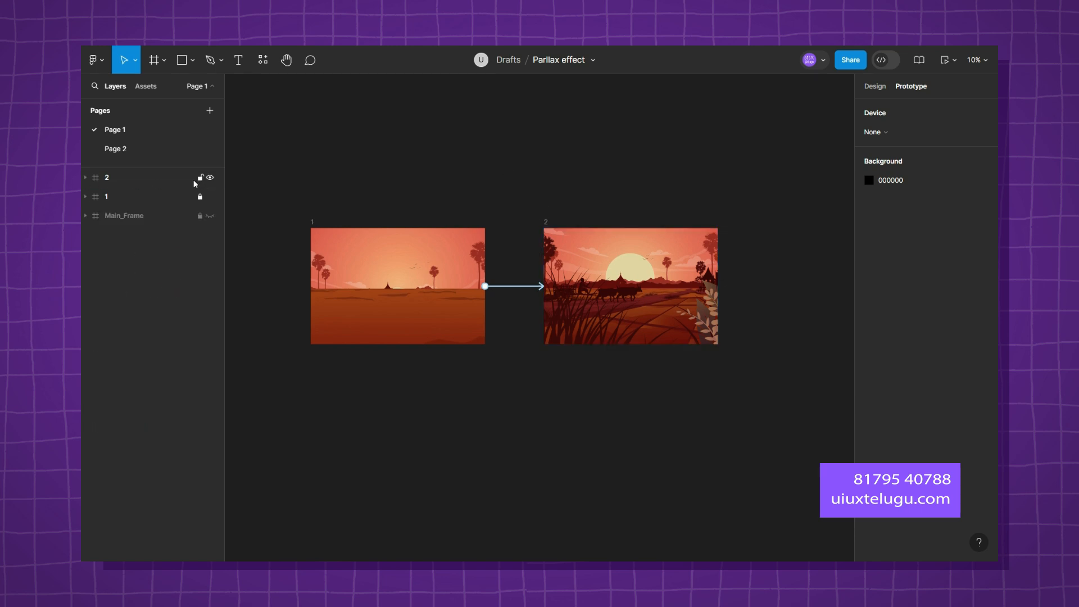
{"action": "left_click", "coordinate": [443, 149]}
Place a new text layer on the empty canvas below frame 1.
{"action": "scroll", "coordinate": [326, 176], "scroll_direction": "up", "scroll_amount": 3}
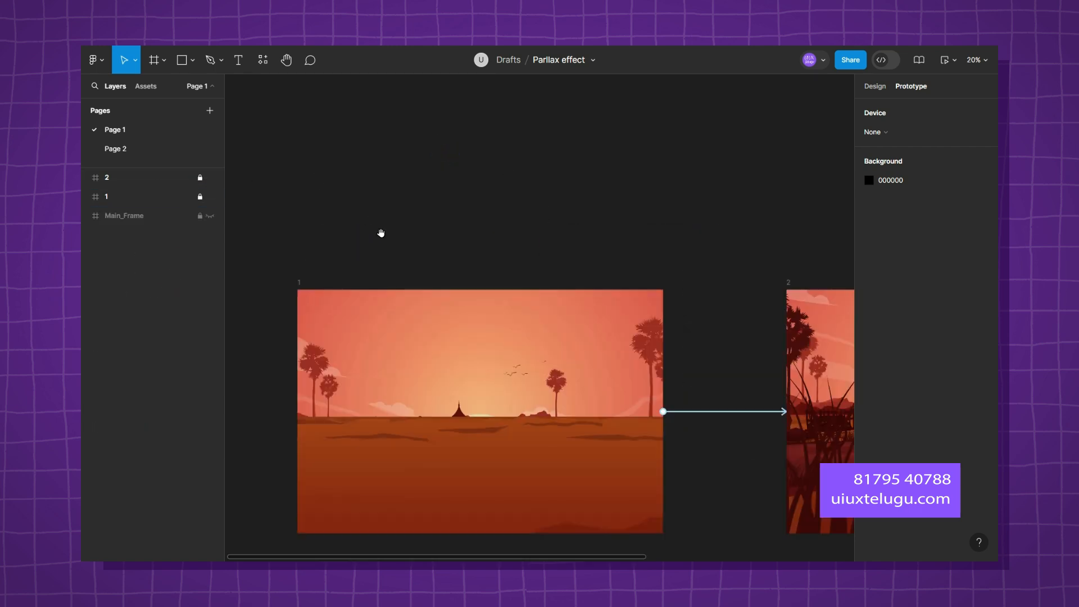
{"action": "left_click_drag", "start_coordinate": [393, 233], "coordinate": [401, 143]}
{"action": "scroll", "coordinate": [512, 372], "scroll_direction": "up", "scroll_amount": 1}
{"action": "left_click_drag", "start_coordinate": [490, 361], "coordinate": [566, 280]}
{"action": "key", "text": "t"}
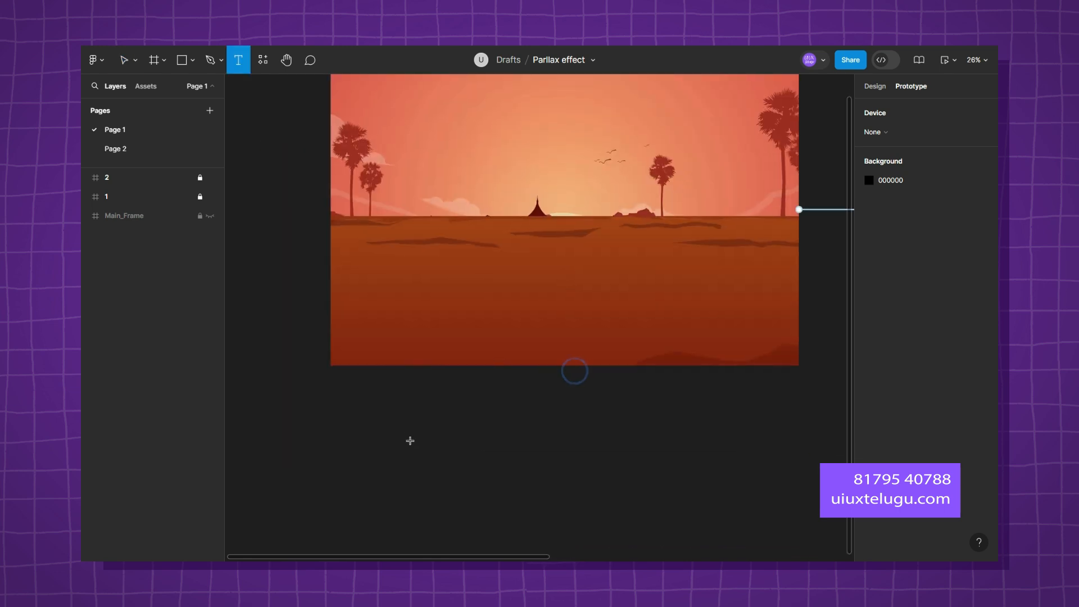
{"action": "left_click", "coordinate": [399, 432]}
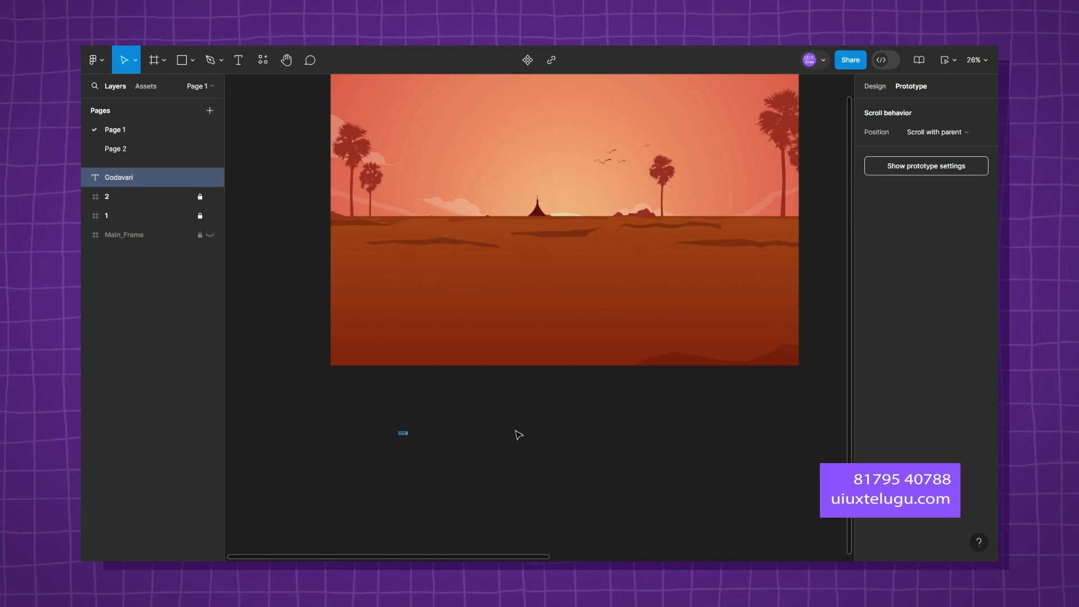
Set the font size of the "Godavari" text to 90 and move it closer to the lower edge of frame 1.
{"action": "key", "text": "F11"}
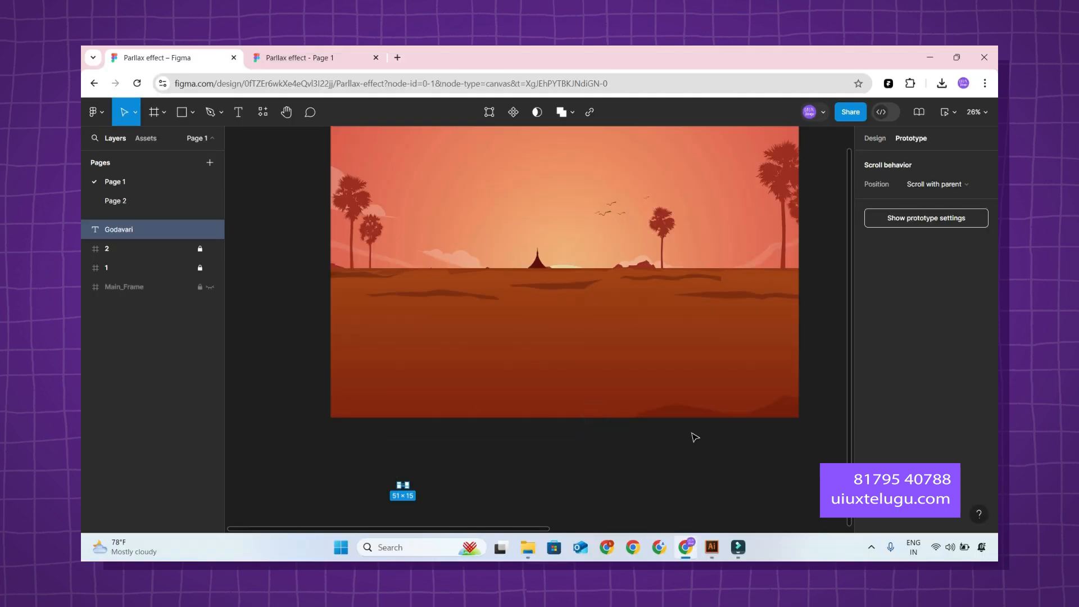
{"action": "left_click", "coordinate": [875, 138]}
{"action": "scroll", "coordinate": [950, 292], "scroll_direction": "down", "scroll_amount": 3}
{"action": "left_click", "coordinate": [953, 296]}
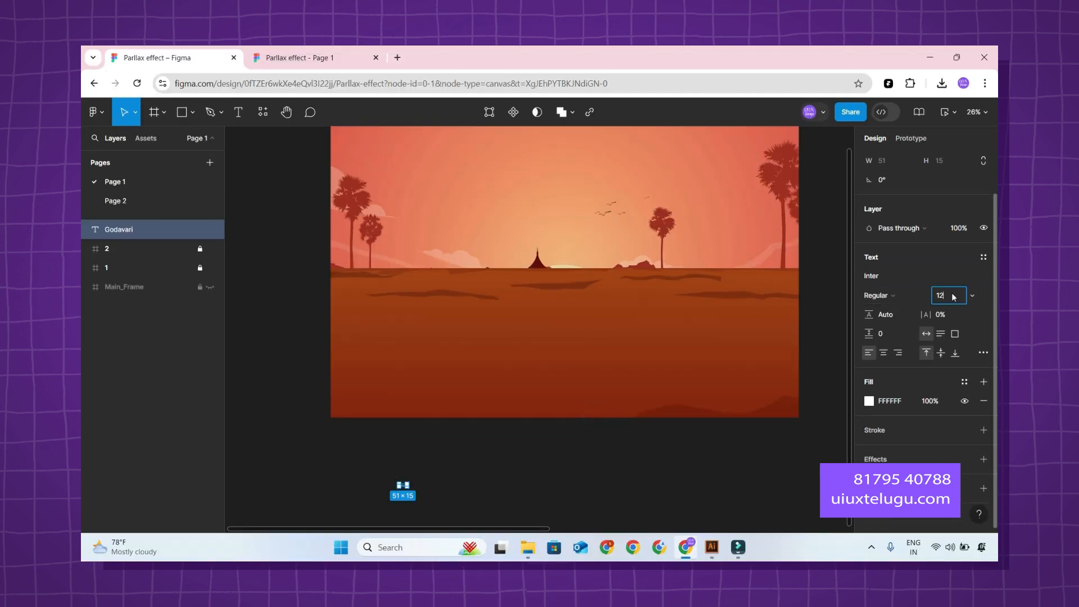
{"action": "type", "text": "90"}
{"action": "key", "text": "Return"}
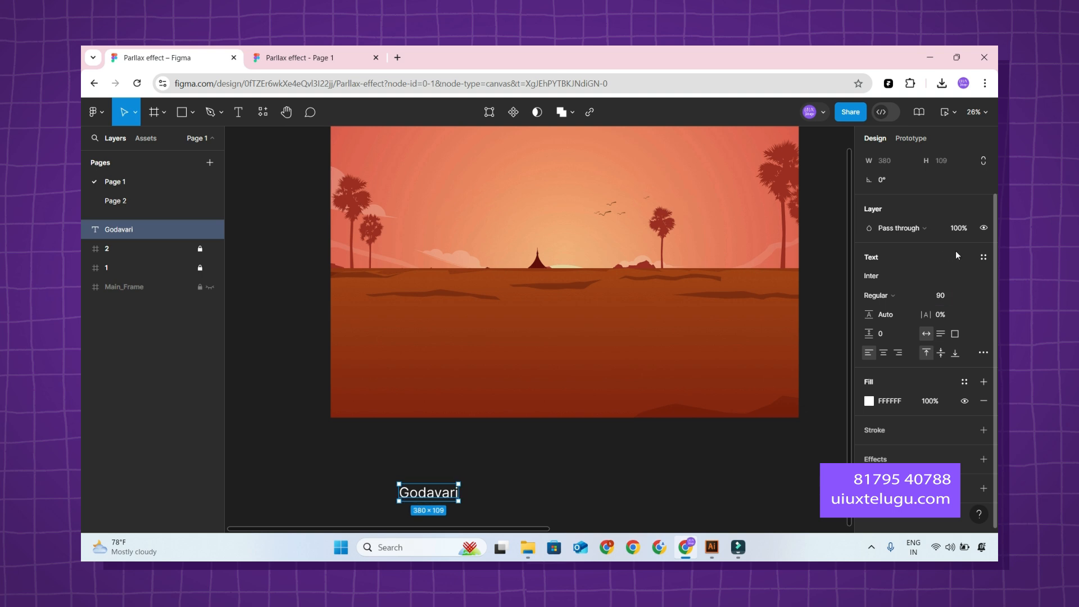
{"action": "left_click_drag", "start_coordinate": [431, 494], "coordinate": [452, 468]}
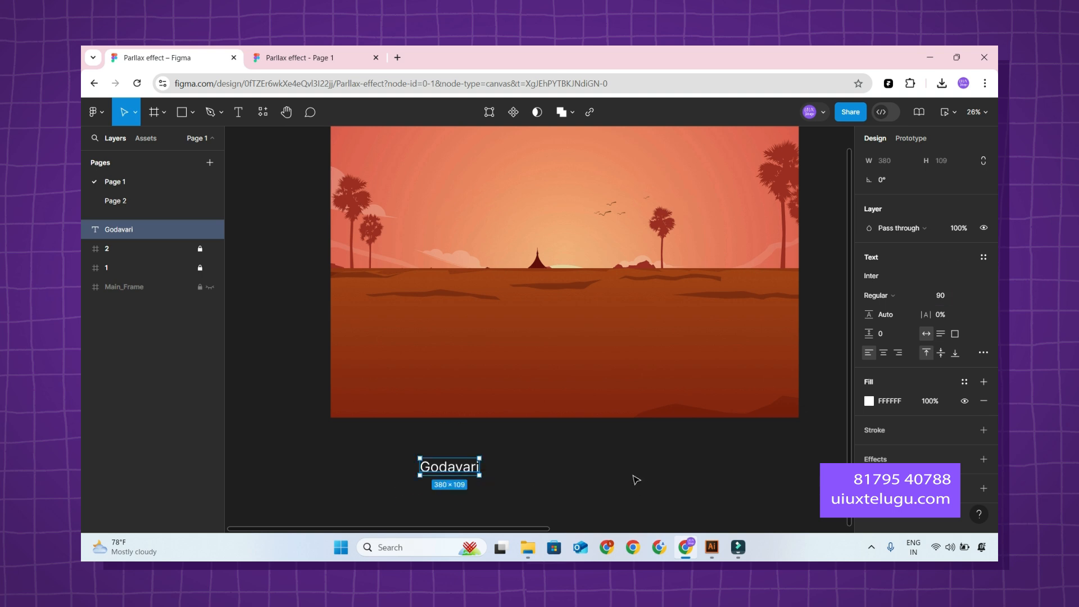
Wrap the "Godavari" text in an auto layout frame.
{"action": "key", "text": "Caps_Lock"}
{"action": "left_click", "coordinate": [500, 444]}
{"action": "left_click", "coordinate": [449, 464]}
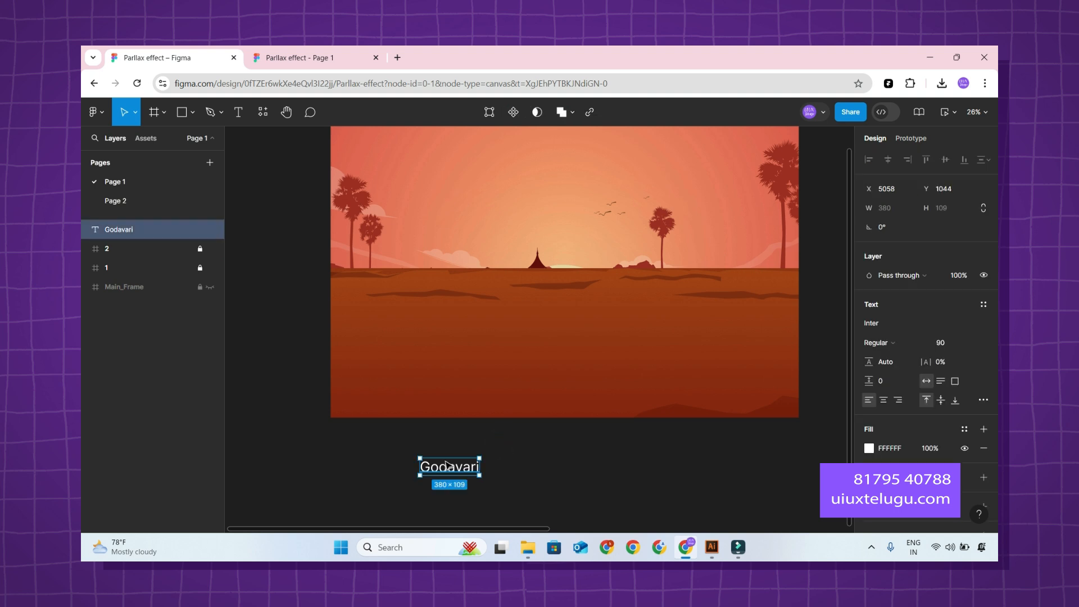
{"action": "key", "text": "shift+a"}
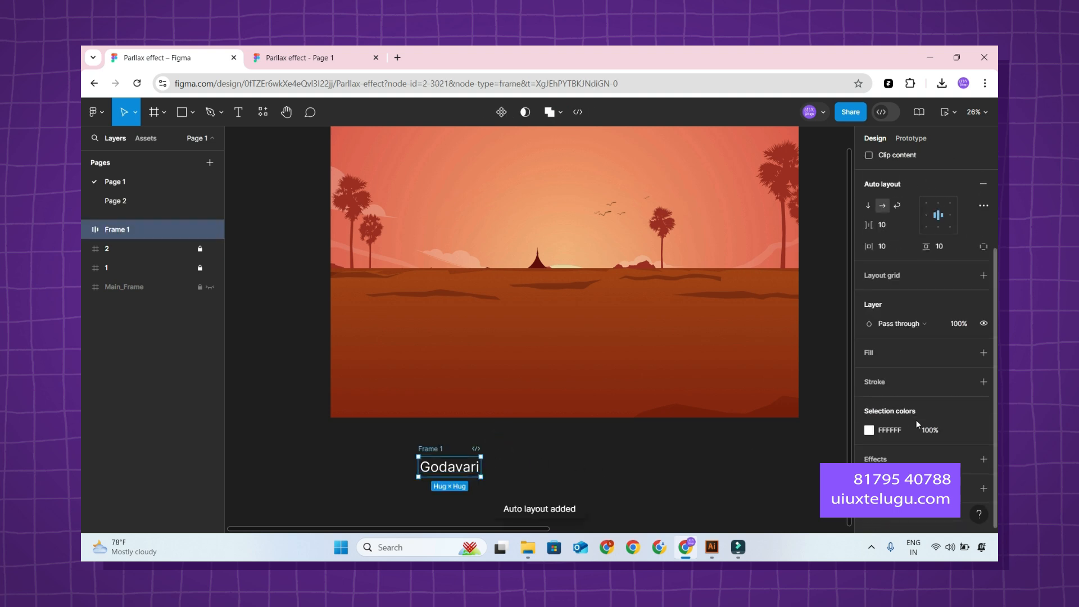
Try giving the auto layout frame a white fill and recolouring its selection colours to 350606.
{"action": "left_click", "coordinate": [982, 352]}
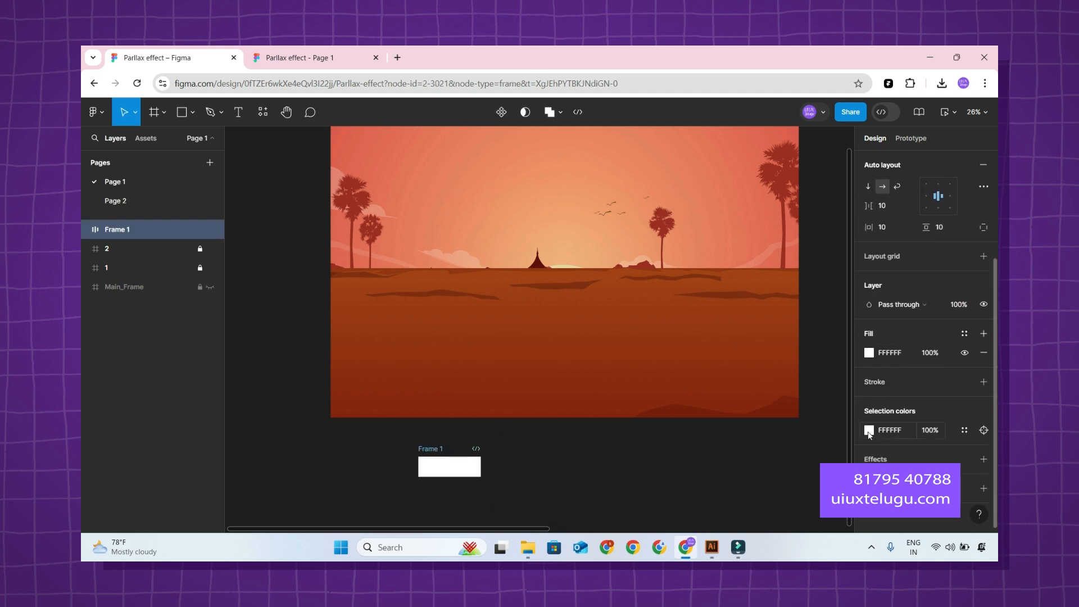
{"action": "left_click", "coordinate": [868, 430]}
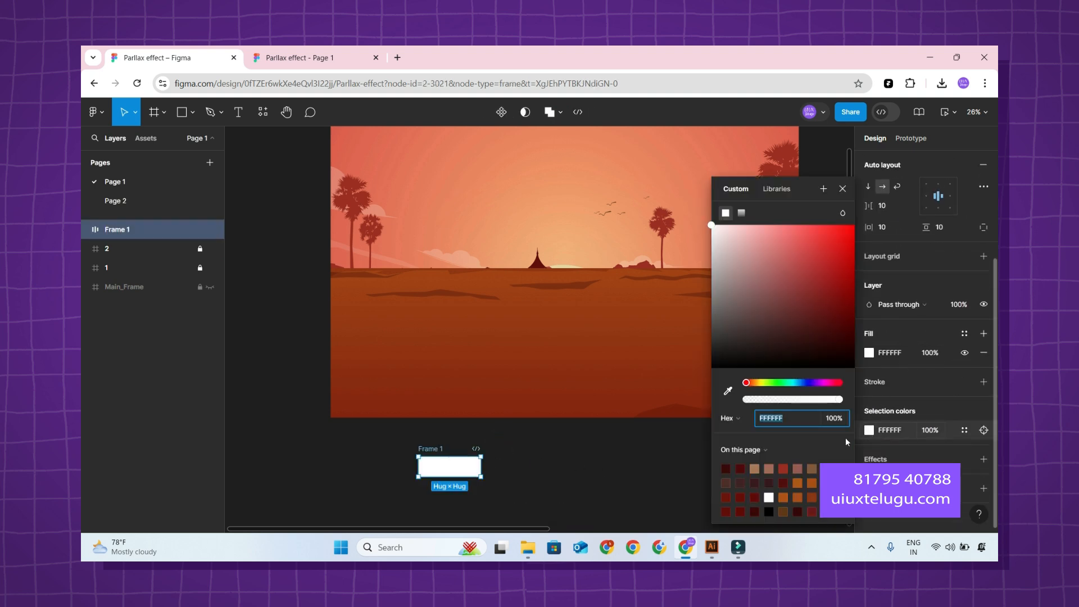
{"action": "left_click", "coordinate": [798, 511]}
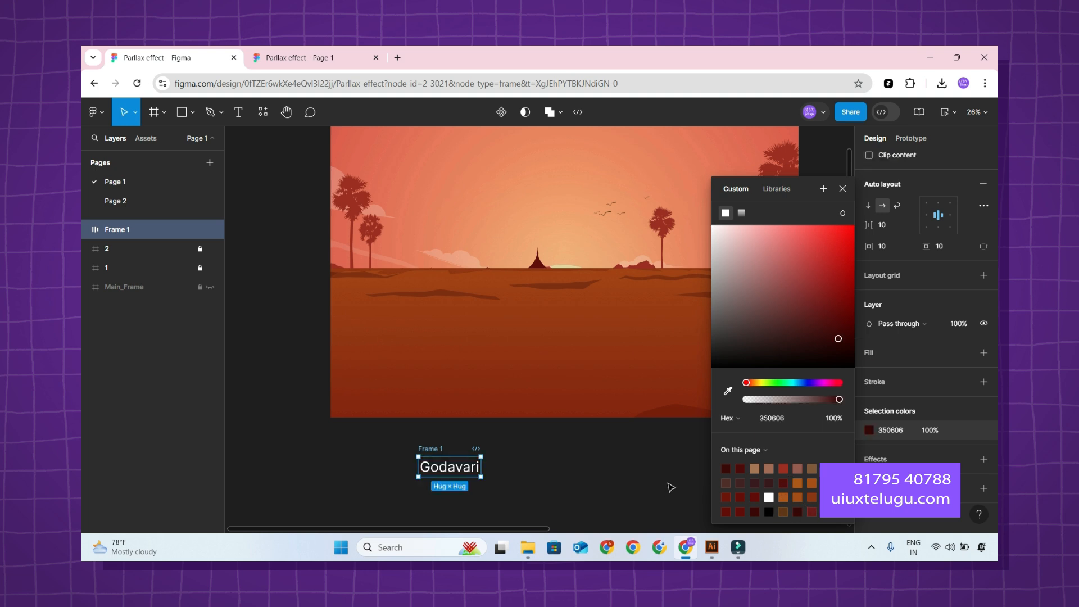
{"action": "left_click", "coordinate": [668, 489]}
Change the fill of the "Godavari" text inside the auto layout frame to dark red 510E0C.
{"action": "left_click", "coordinate": [85, 230]}
{"action": "left_click", "coordinate": [143, 248]}
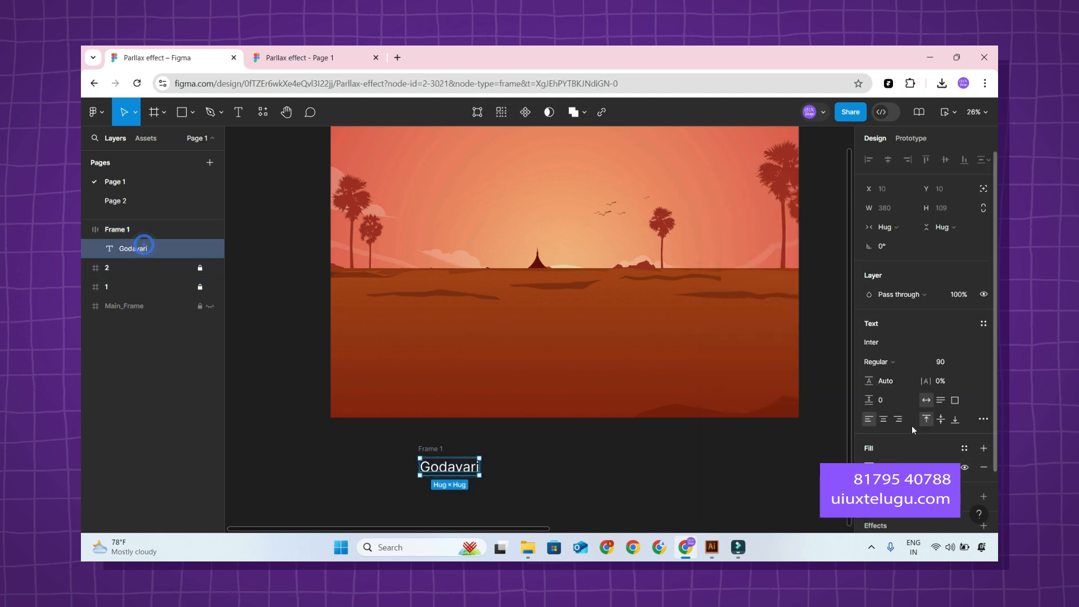
{"action": "left_click", "coordinate": [869, 401]}
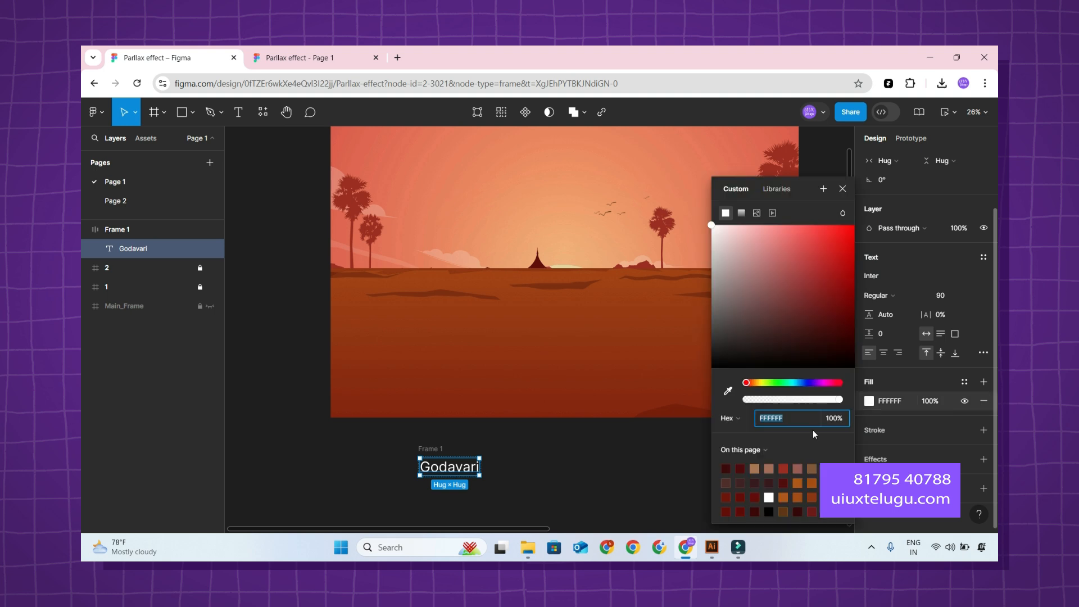
{"action": "left_click", "coordinate": [783, 483]}
{"action": "left_click", "coordinate": [649, 488]}
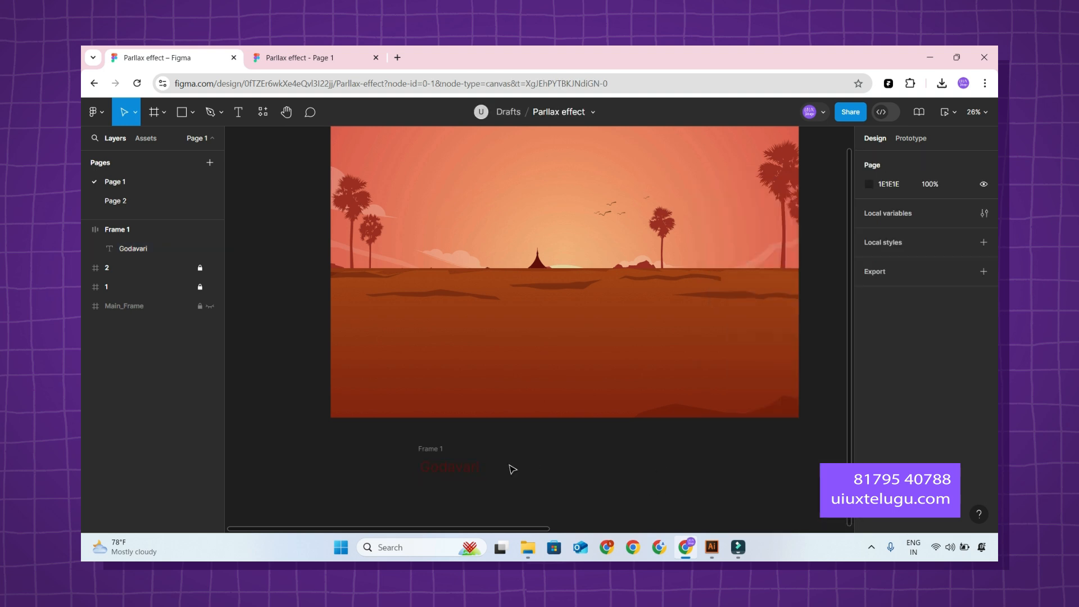
Add a white FFFFFF fill to the auto layout frame around the "Godavari" text.
{"action": "left_click", "coordinate": [151, 231]}
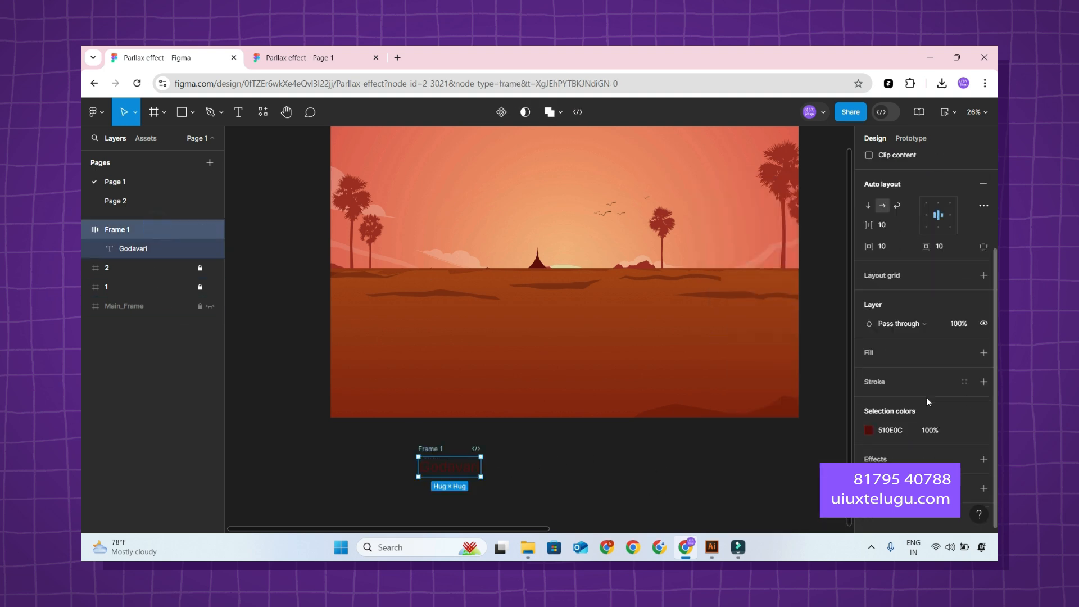
{"action": "left_click", "coordinate": [881, 364]}
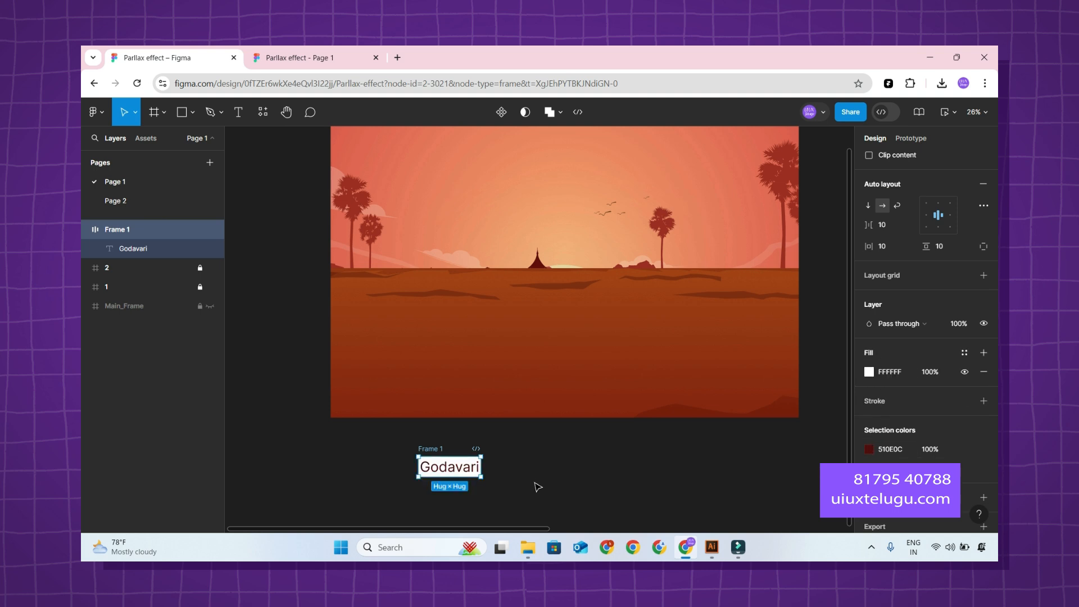
{"action": "left_click", "coordinate": [723, 457]}
Set the "Godavari" frame's padding to 47 horizontally and 37 vertically, and its corner radius to 50.
{"action": "left_click", "coordinate": [141, 229]}
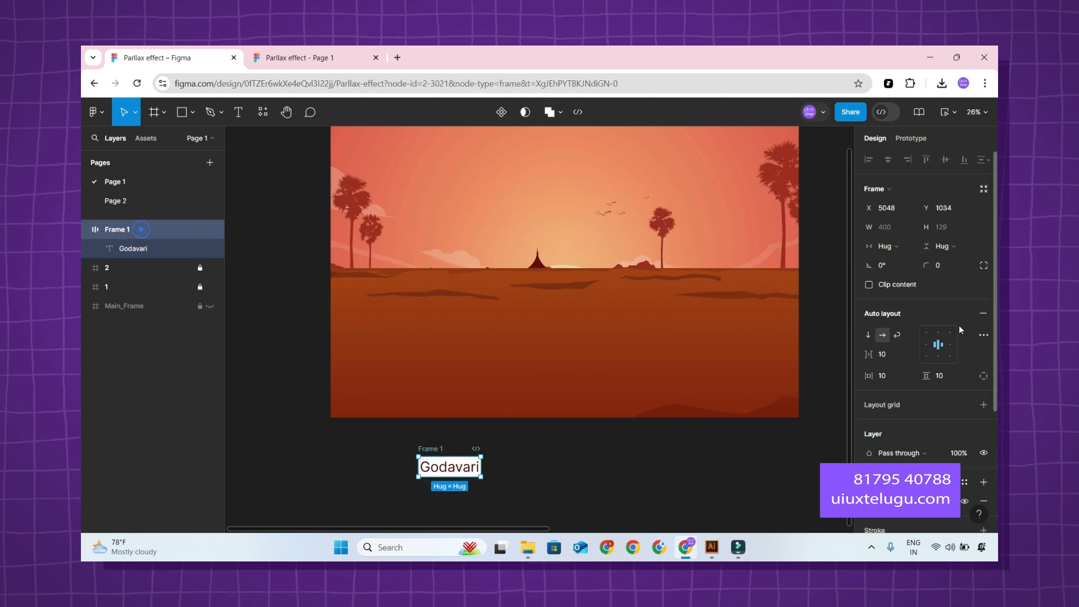
{"action": "left_click_drag", "start_coordinate": [868, 375], "coordinate": [959, 373]}
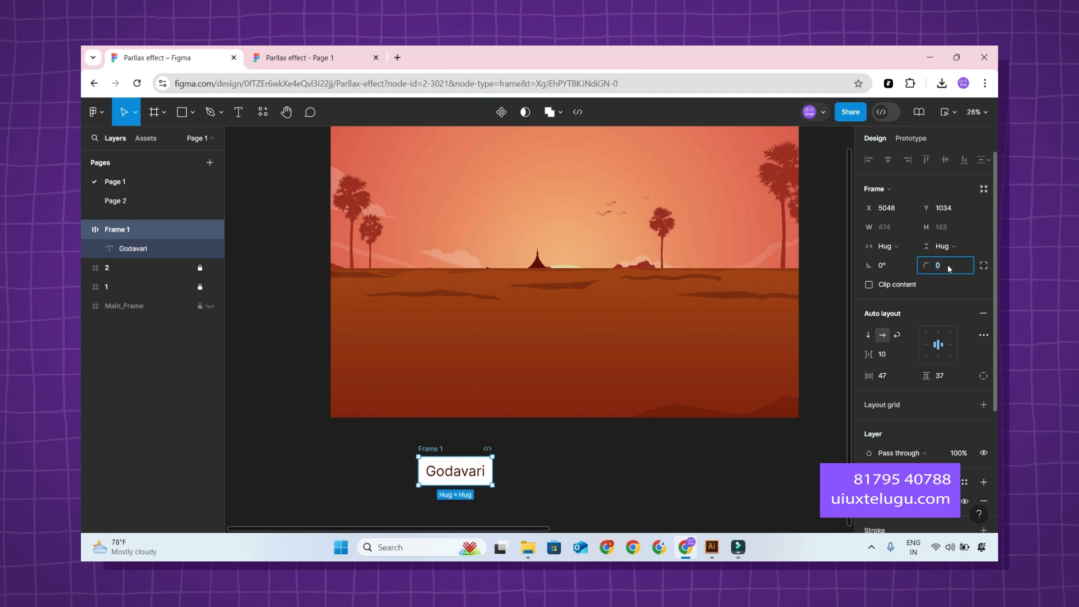
{"action": "type", "text": "50"}
{"action": "key", "text": "Return"}
{"action": "left_click", "coordinate": [517, 493]}
Browse the available fonts and apply a wide, bold sans-serif typeface to the "Godavari" text.
{"action": "left_click", "coordinate": [140, 248]}
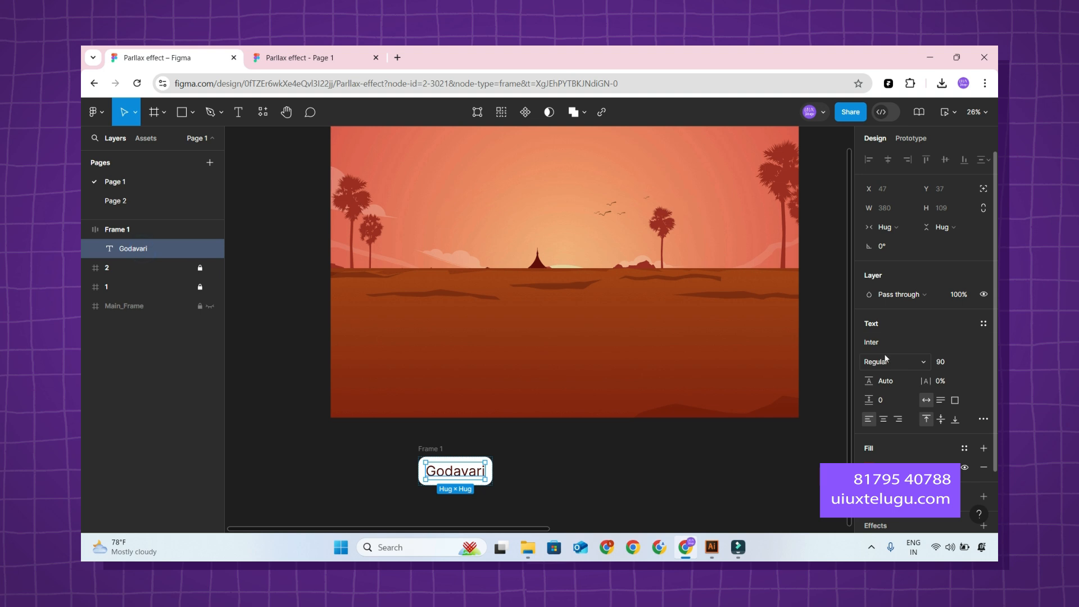
{"action": "left_click", "coordinate": [927, 342]}
{"action": "scroll", "coordinate": [793, 391], "scroll_direction": "down", "scroll_amount": 8}
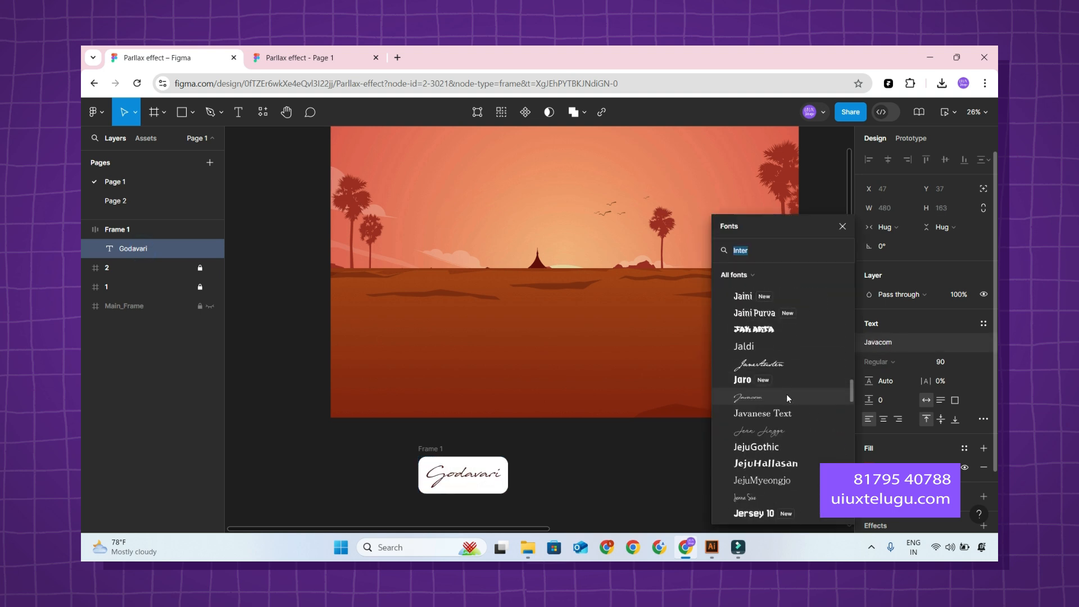
{"action": "scroll", "coordinate": [784, 385], "scroll_direction": "down", "scroll_amount": 1}
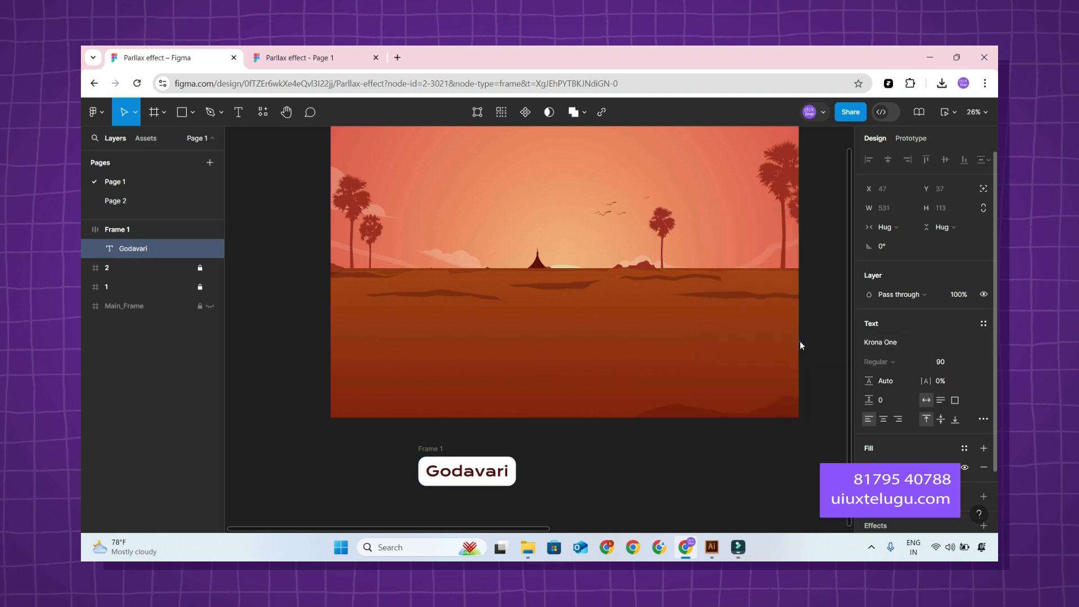
{"action": "left_click", "coordinate": [800, 343]}
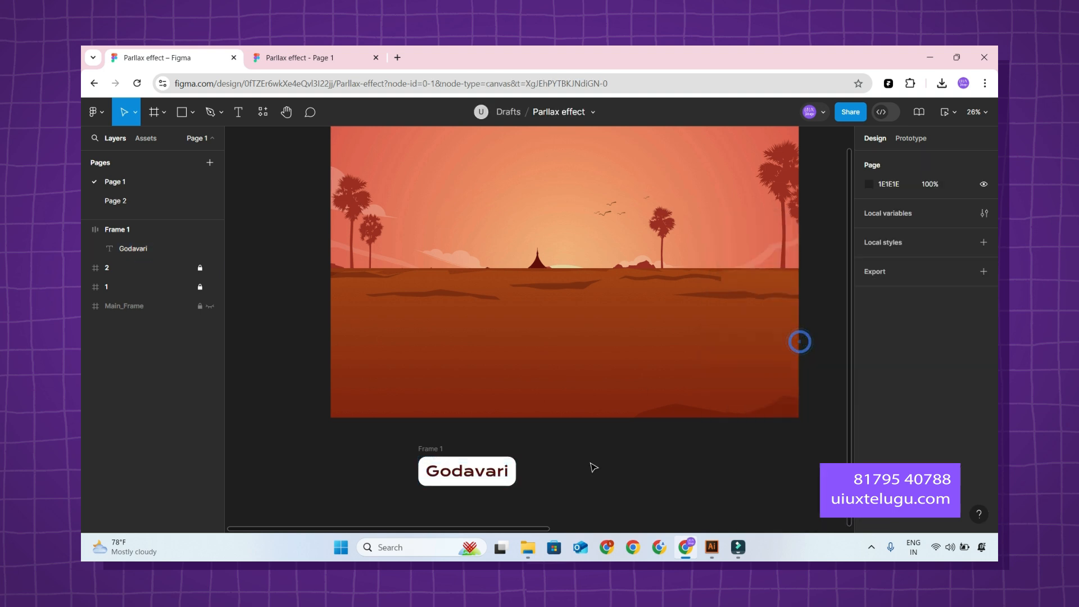
Move the "Godavari" button into frame 1 and centre it horizontally and vertically within that frame.
{"action": "left_click", "coordinate": [114, 230]}
{"action": "left_click_drag", "start_coordinate": [113, 230], "coordinate": [103, 286]}
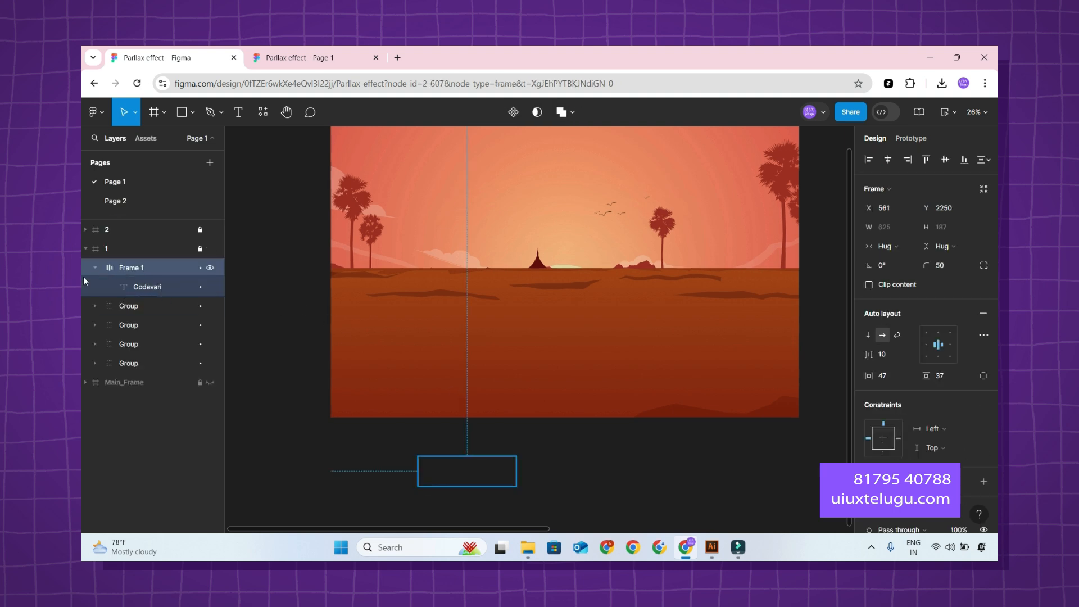
{"action": "left_click", "coordinate": [946, 160]}
{"action": "left_click", "coordinate": [888, 159]}
{"action": "left_click", "coordinate": [681, 451]}
{"action": "key", "text": "shift+1"}
{"action": "left_click_drag", "start_coordinate": [681, 451], "coordinate": [600, 453]}
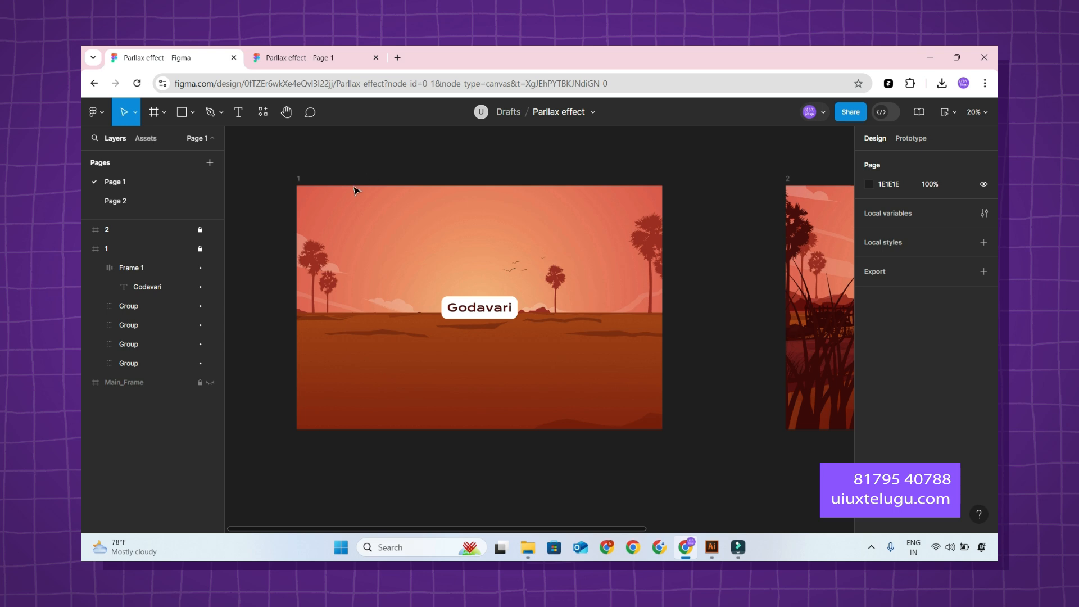
{"action": "key", "text": "r"}
{"action": "mouse_move", "coordinate": [269, 177]}
{"action": "left_mouse_down"}
{"action": "mouse_move", "coordinate": [646, 193]}
{"action": "mouse_move", "coordinate": [701, 215]}
{"action": "left_mouse_up"}
{"action": "key", "text": "Delete"}
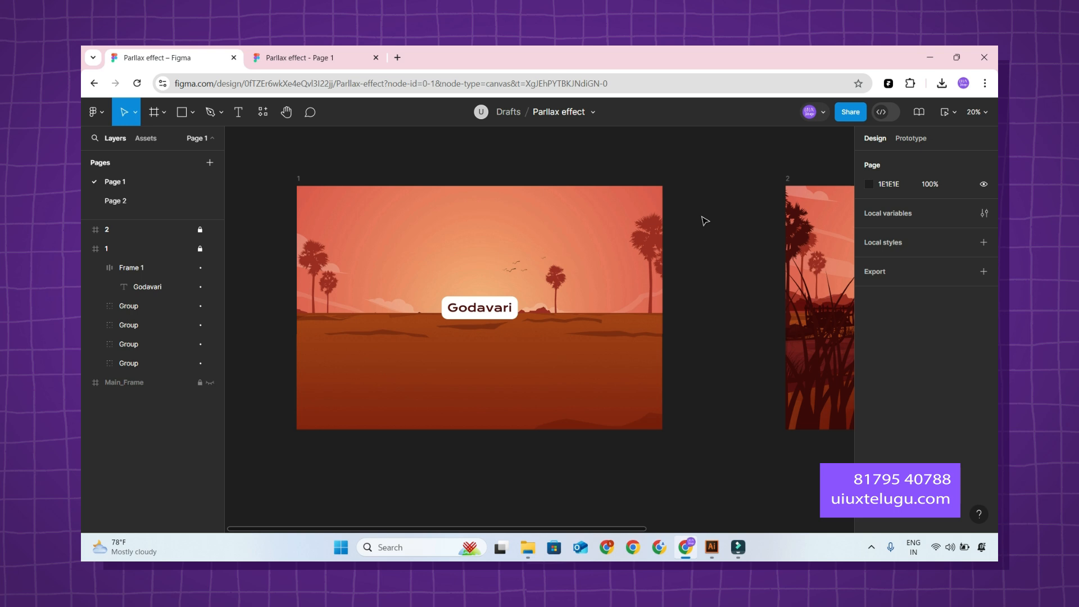
Reattach the on-click Smart animate connection to frame 2 from frame 1 to the "Godavari" button, and adjust its custom spring curve slightly.
{"action": "scroll", "coordinate": [703, 219], "scroll_direction": "down", "scroll_amount": 5}
{"action": "scroll", "coordinate": [696, 200], "scroll_direction": "right", "scroll_amount": 2}
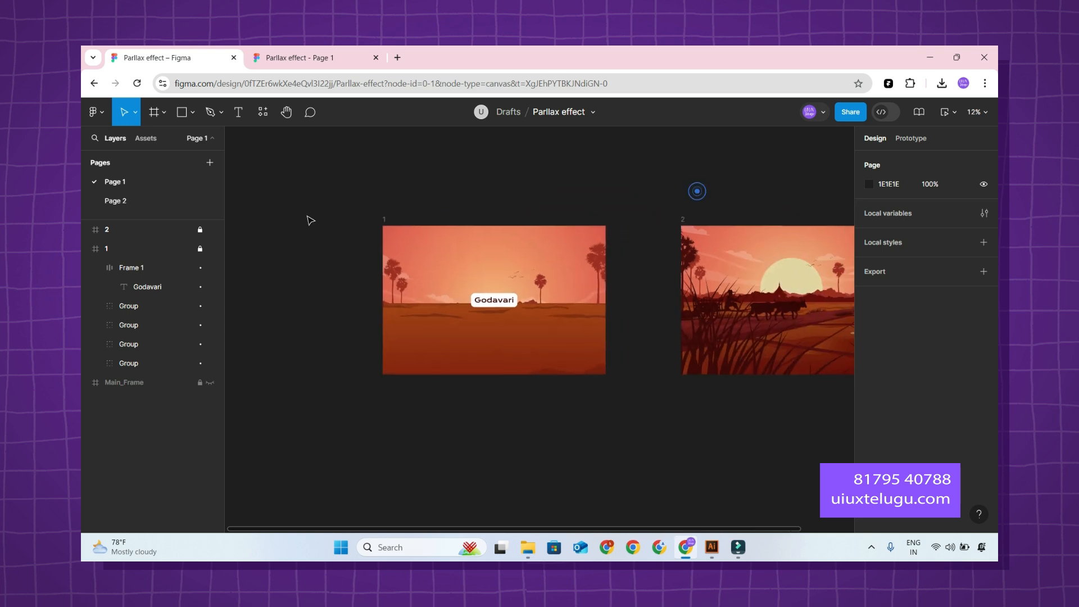
{"action": "left_click", "coordinate": [83, 249]}
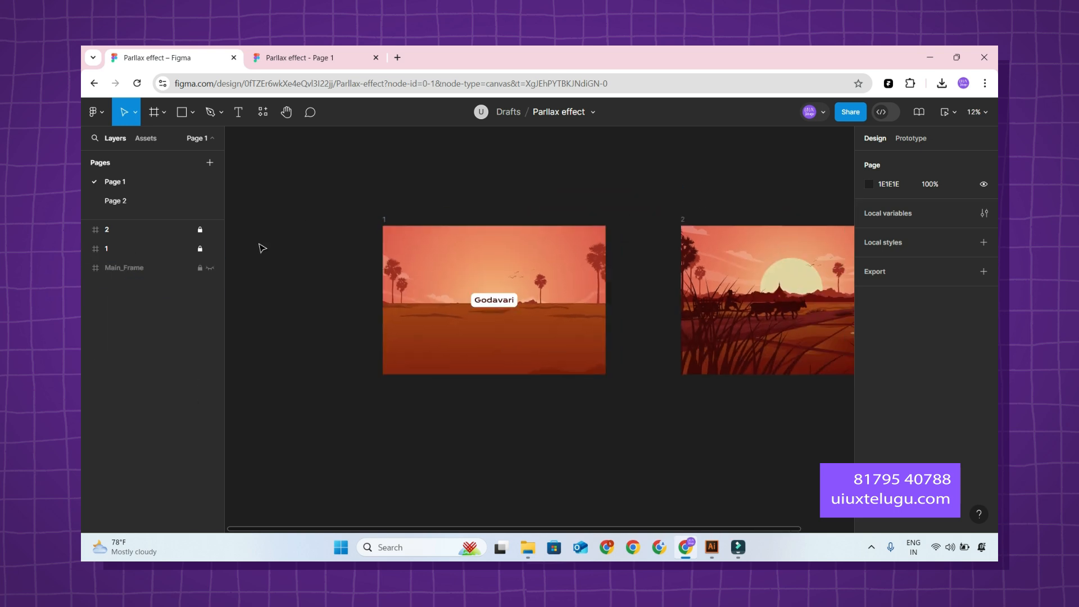
{"action": "left_click", "coordinate": [914, 141]}
{"action": "left_click_drag", "start_coordinate": [608, 302], "coordinate": [502, 301]}
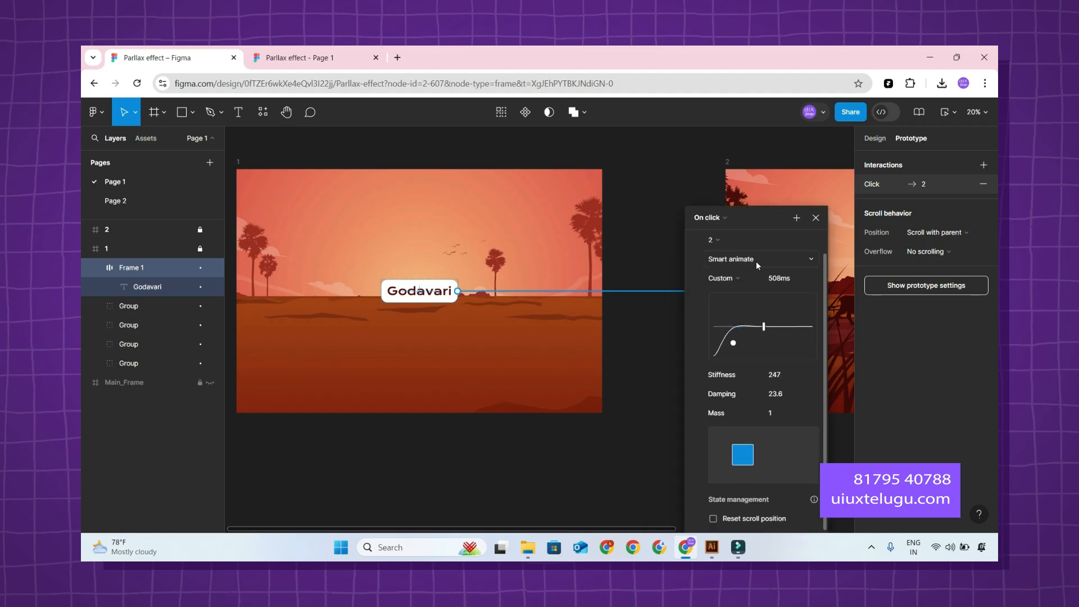
{"action": "left_click_drag", "start_coordinate": [763, 326], "coordinate": [770, 325]}
{"action": "left_click", "coordinate": [655, 347]}
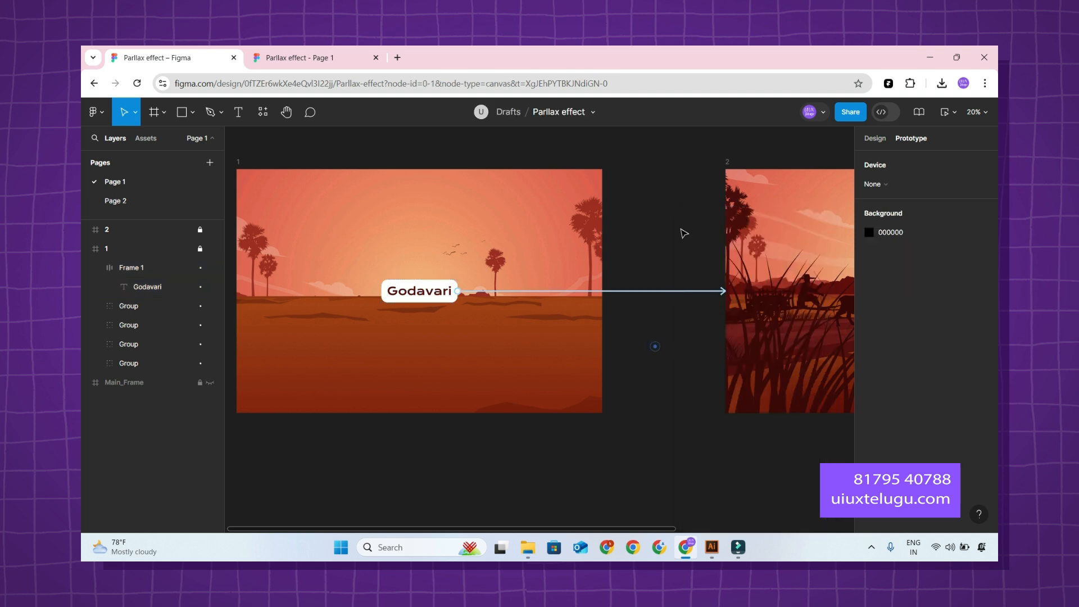
Preview the prototype, trigger the transition to frame 2 from the "Godavari" button, and return to the design file.
{"action": "left_click", "coordinate": [308, 61]}
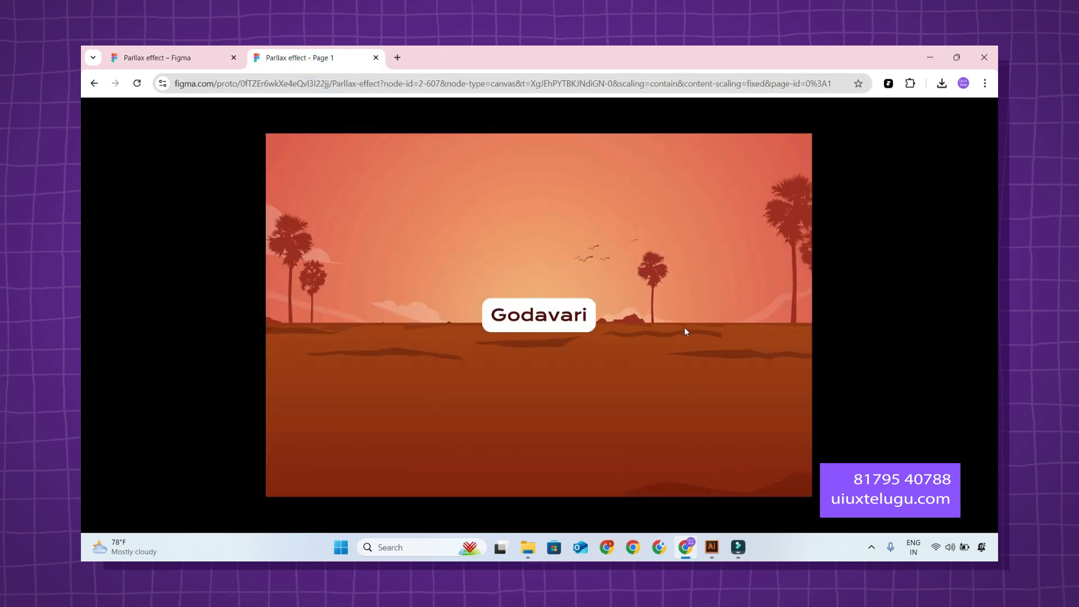
{"action": "left_click", "coordinate": [574, 320]}
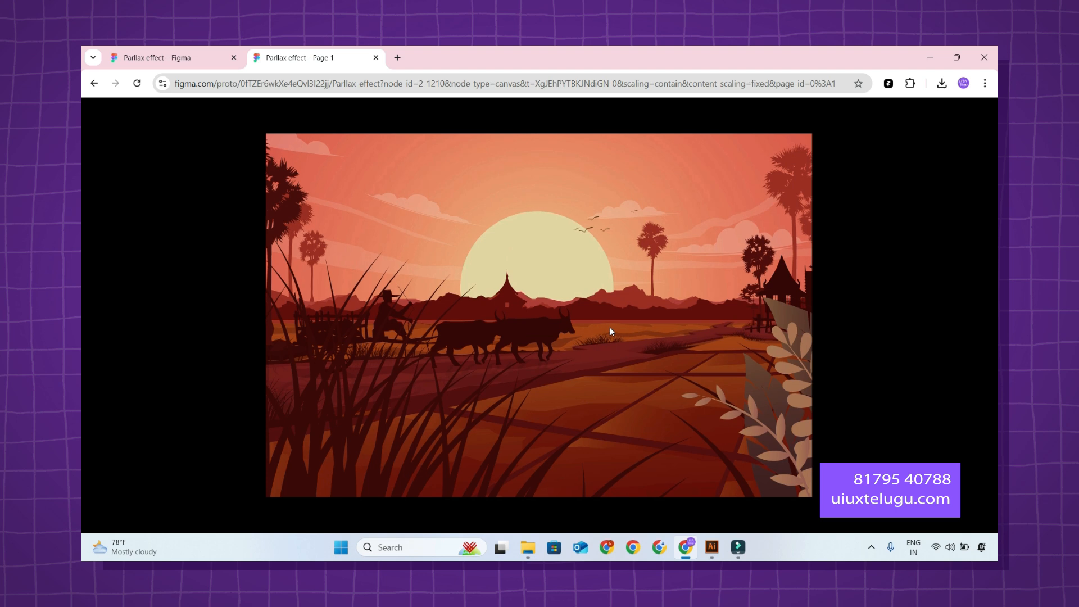
{"action": "left_click", "coordinate": [608, 327]}
{"action": "left_click", "coordinate": [564, 326]}
{"action": "left_click", "coordinate": [562, 323]}
{"action": "left_click", "coordinate": [565, 324]}
{"action": "left_click", "coordinate": [565, 323]}
{"action": "left_click", "coordinate": [565, 321]}
{"action": "left_click", "coordinate": [565, 321]}
{"action": "left_click", "coordinate": [566, 321]}
{"action": "left_click", "coordinate": [566, 321]}
{"action": "left_click", "coordinate": [566, 321]}
{"action": "left_click", "coordinate": [169, 57]}
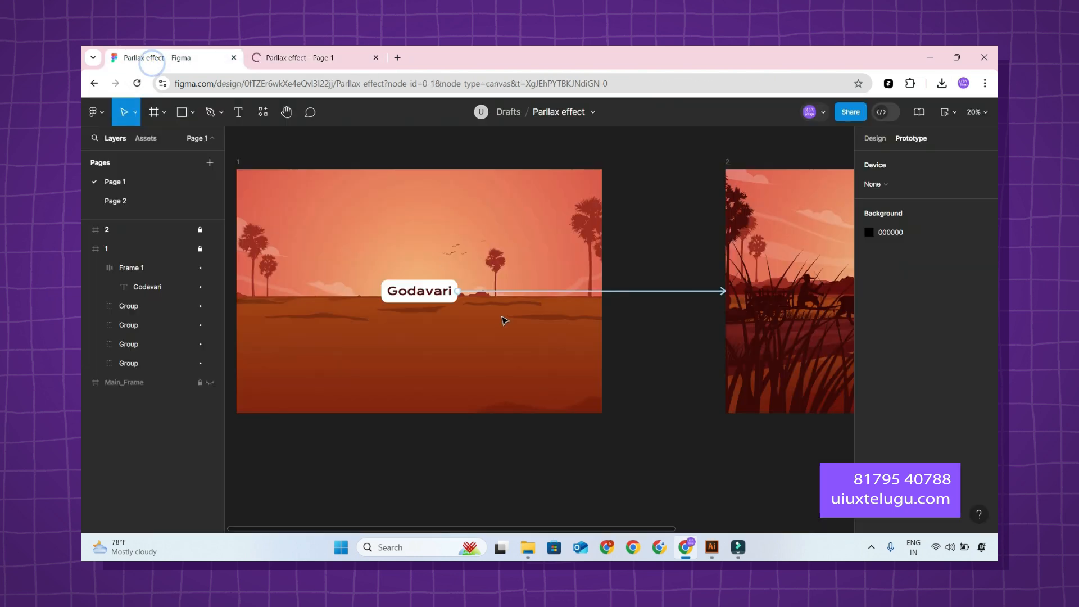
Collapse the expanded layers and duplicate frame 2 beside the original as frame 3.
{"action": "scroll", "coordinate": [505, 318], "scroll_direction": "down", "scroll_amount": 5}
{"action": "left_click", "coordinate": [678, 374]}
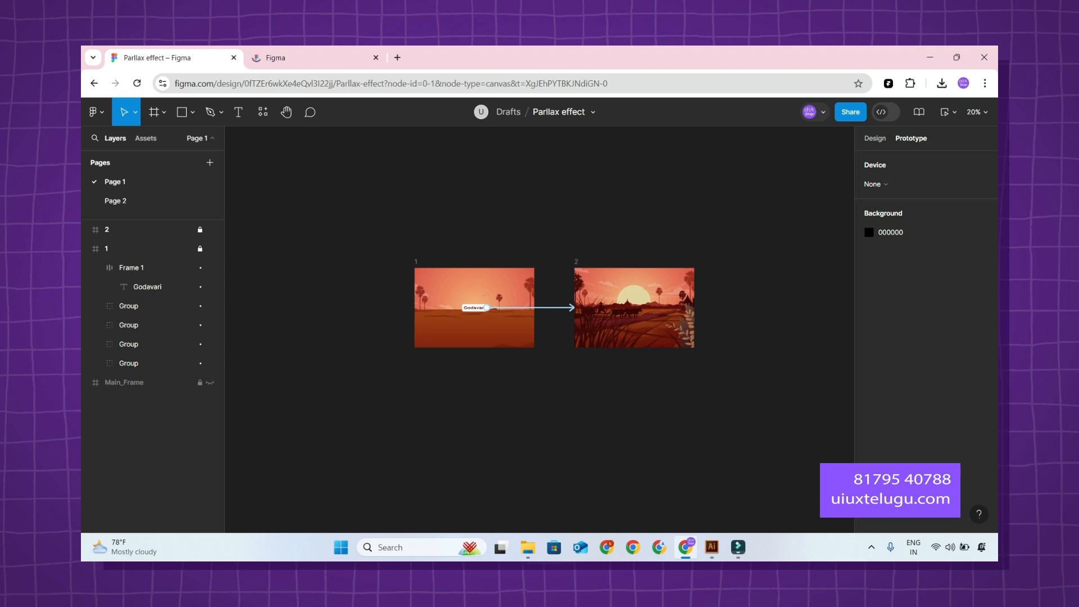
{"action": "key", "text": "alt+l"}
{"action": "scroll", "coordinate": [403, 242], "scroll_direction": "right", "scroll_amount": 3}
{"action": "left_click", "coordinate": [399, 237]}
{"action": "left_click", "coordinate": [120, 230]}
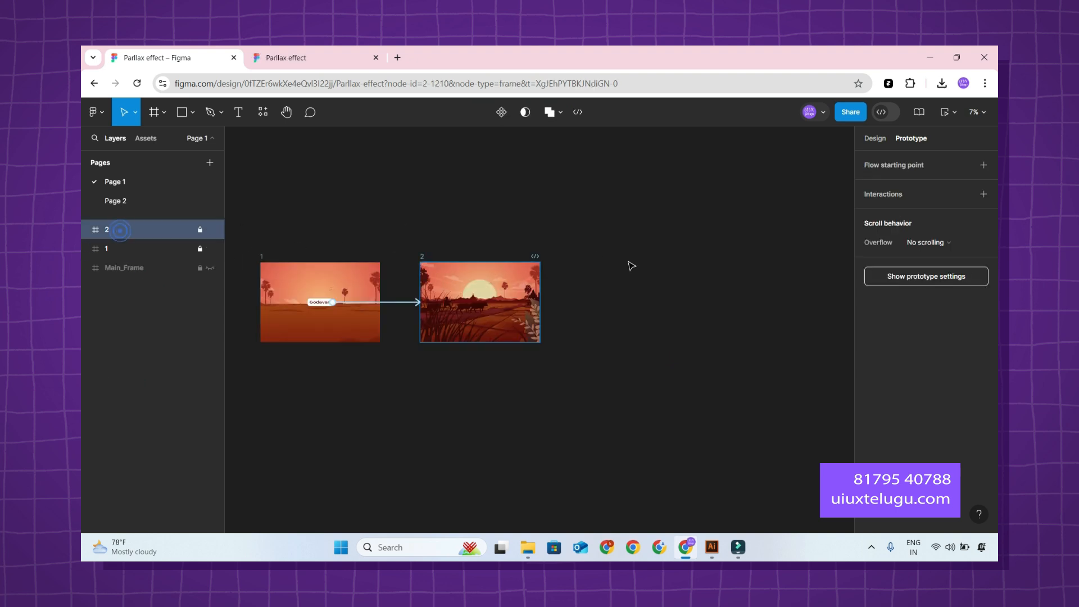
{"action": "scroll", "coordinate": [639, 280], "scroll_direction": "up", "scroll_amount": 2}
{"action": "left_click_drag", "start_coordinate": [556, 280], "coordinate": [739, 280]}
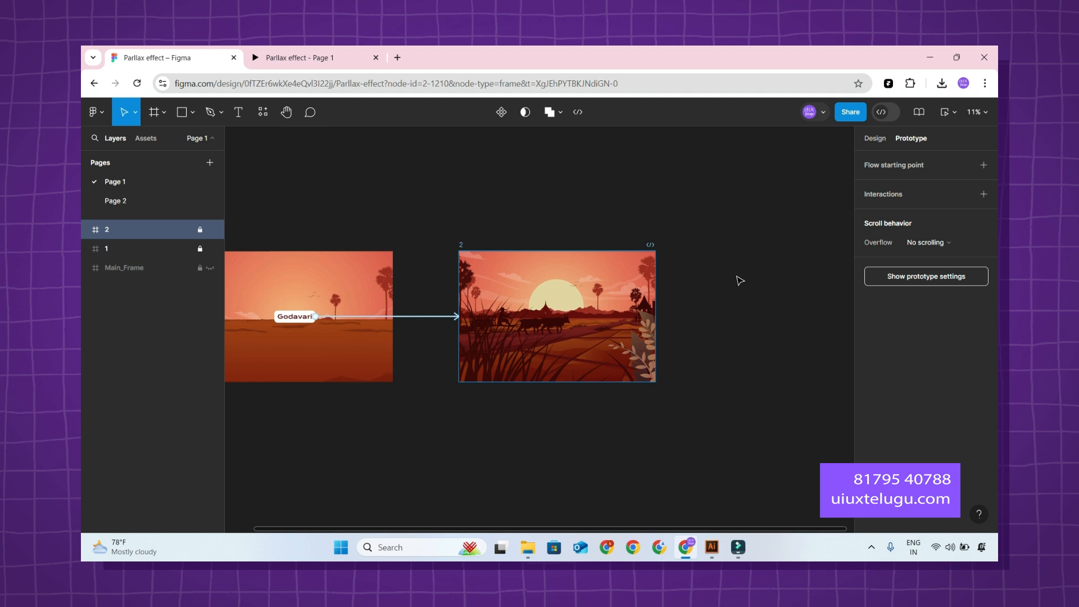
{"action": "key", "text": "ctrl+d"}
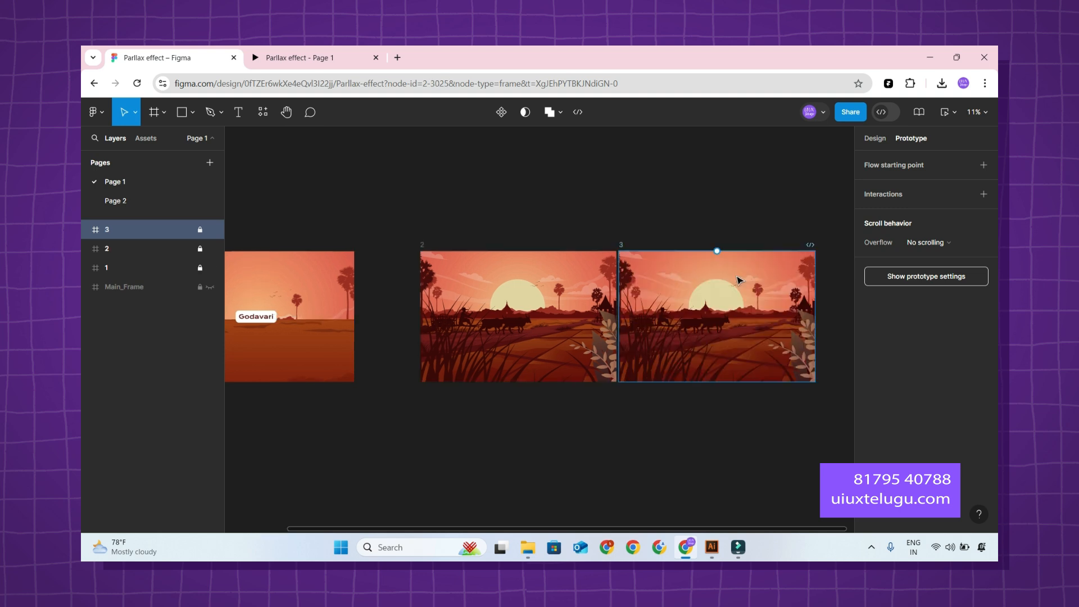
{"action": "left_click", "coordinate": [725, 272]}
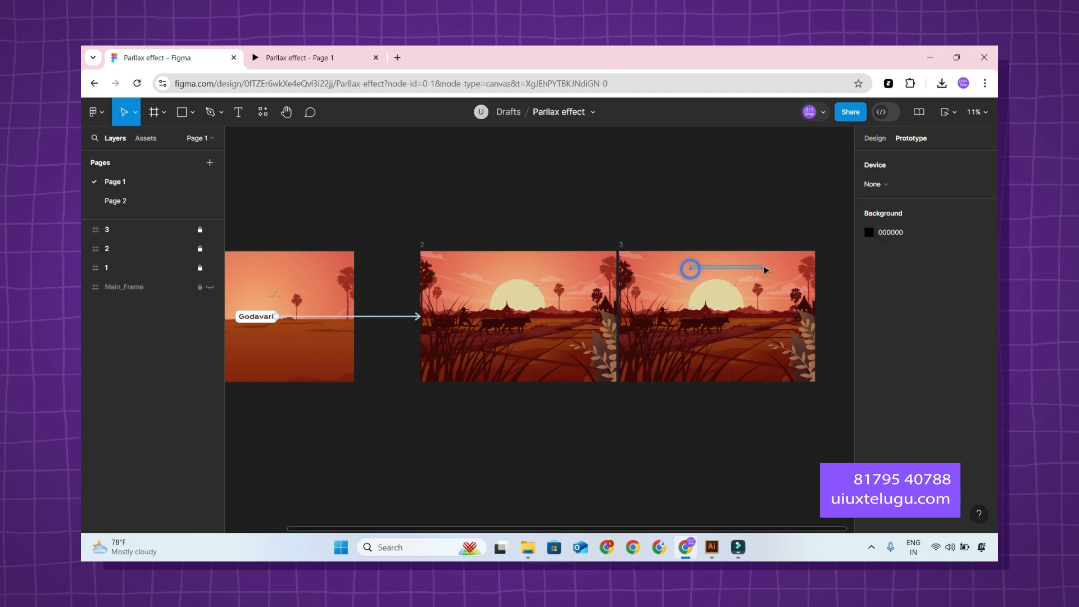
Unlock frame 3 and move it farther from frame 2, leaving a wide gap between the two frames.
{"action": "left_click", "coordinate": [623, 246]}
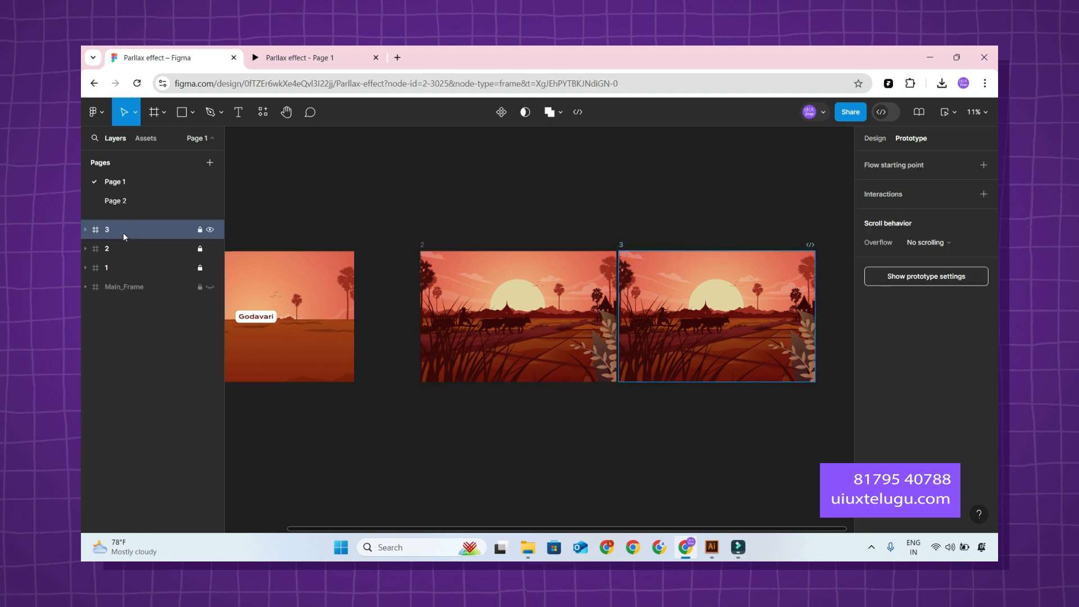
{"action": "left_click", "coordinate": [633, 245]}
{"action": "left_click_drag", "start_coordinate": [695, 210], "coordinate": [616, 209]}
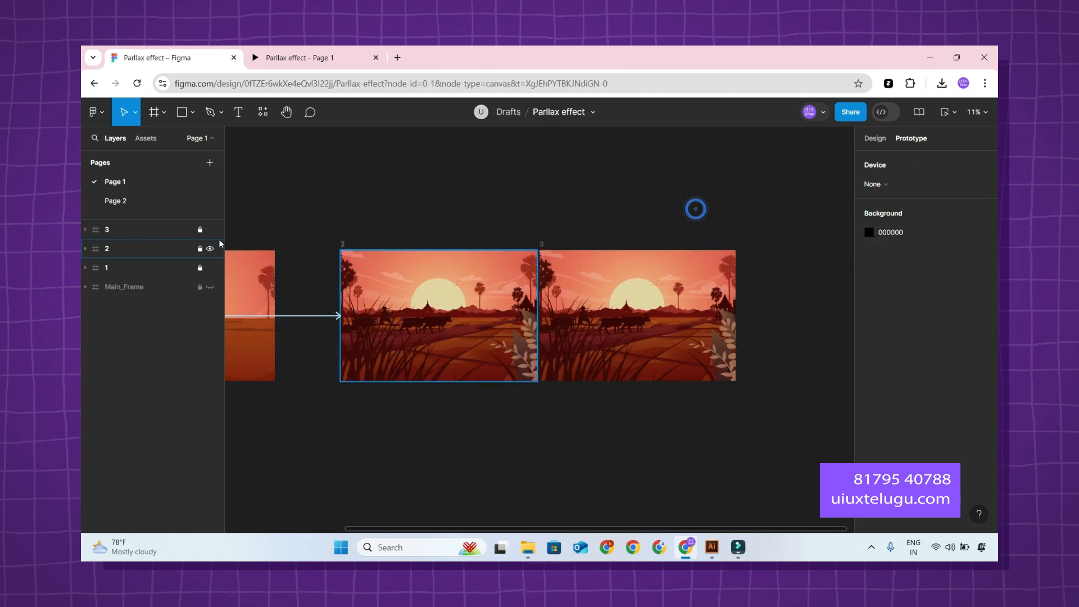
{"action": "left_click", "coordinate": [201, 230]}
{"action": "left_click_drag", "start_coordinate": [611, 270], "coordinate": [681, 270]}
{"action": "left_click_drag", "start_coordinate": [636, 209], "coordinate": [532, 202]}
{"action": "scroll", "coordinate": [746, 252], "scroll_direction": "up", "scroll_amount": 1}
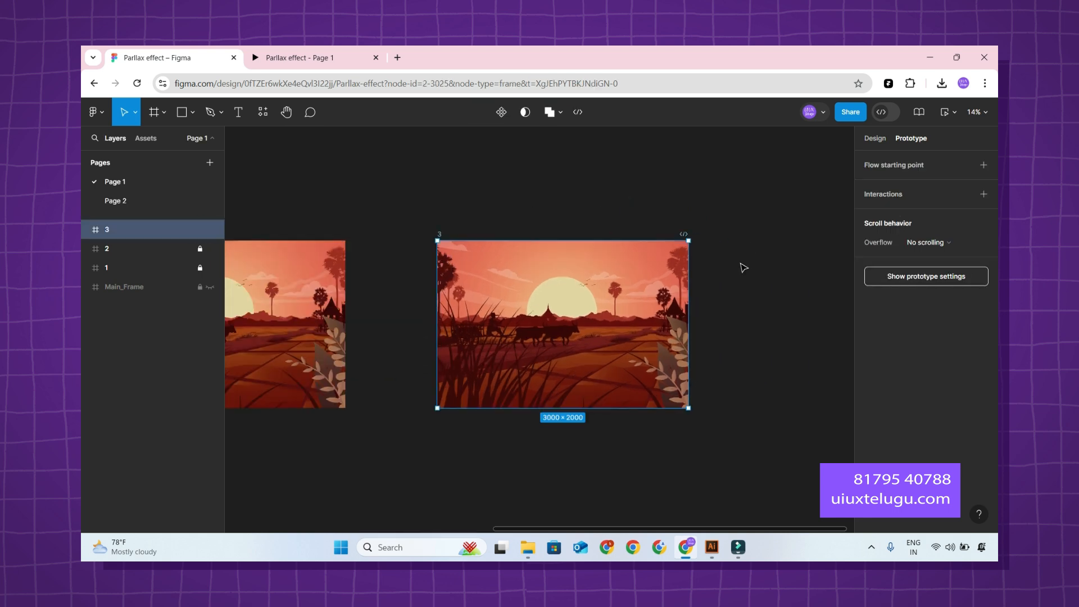
{"action": "left_click_drag", "start_coordinate": [729, 312], "coordinate": [732, 253]}
{"action": "left_click", "coordinate": [747, 253]}
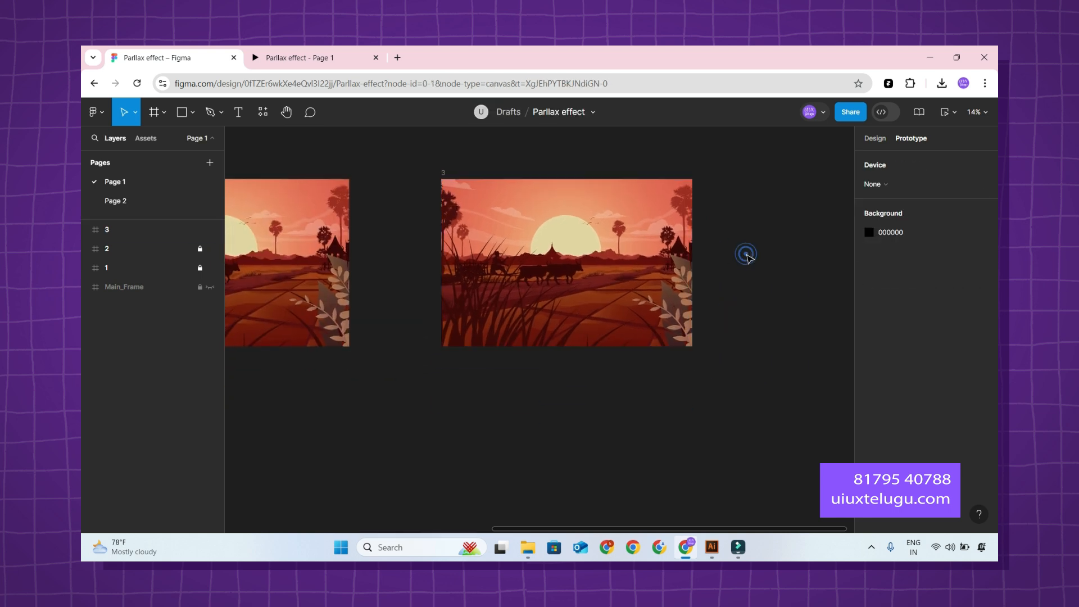
{"action": "left_click_drag", "start_coordinate": [747, 253], "coordinate": [742, 275]}
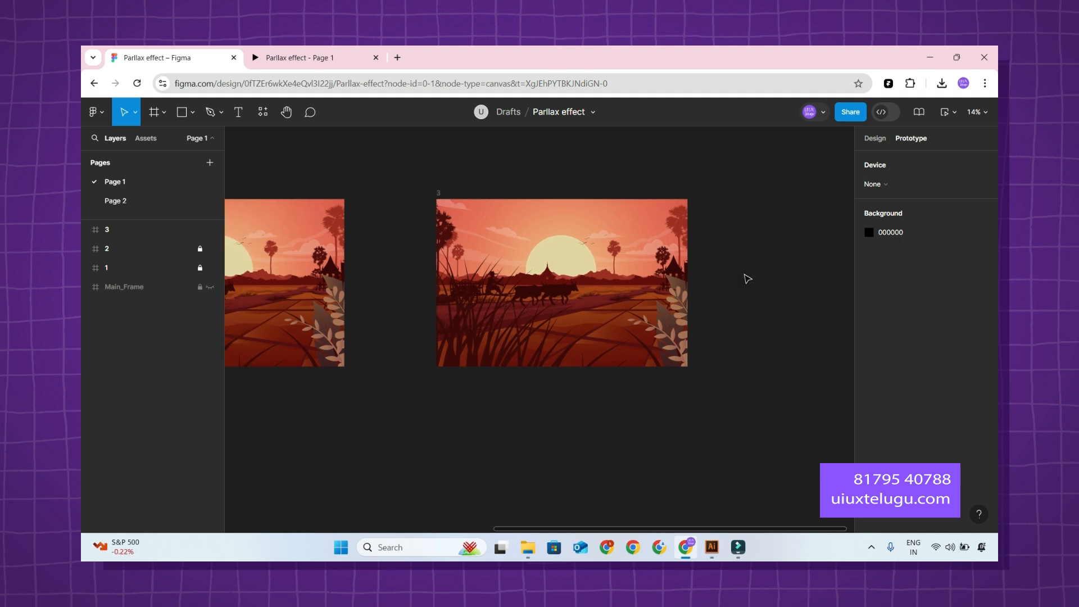
Search Google in a new browser tab for "godavari famous AGRICULTURE", look over the results, and return to the design file.
{"action": "key", "text": "ctrl+t"}
{"action": "type", "text": "gODA"}
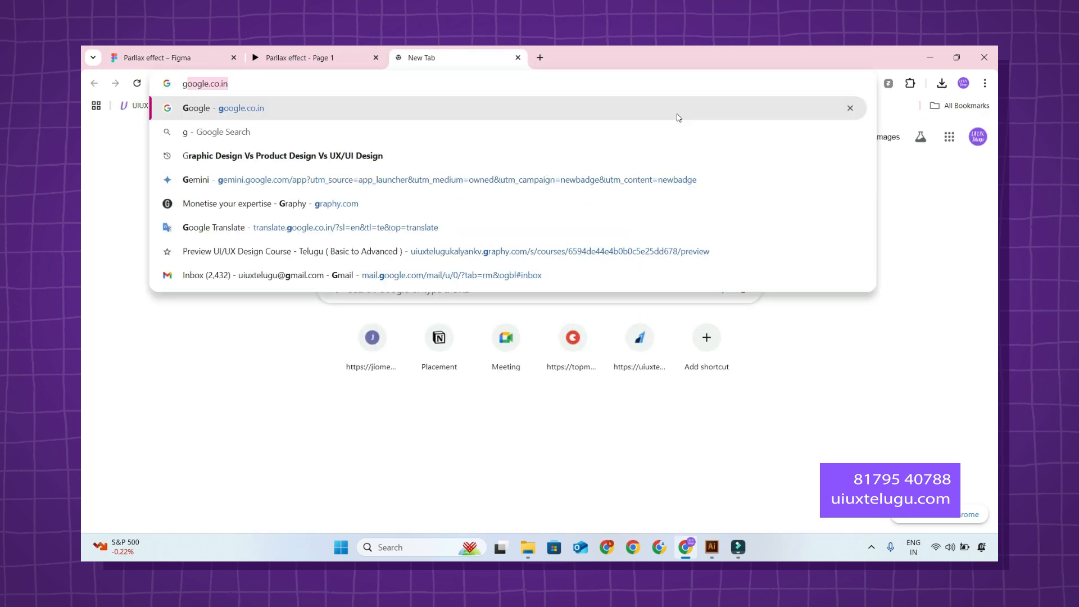
{"action": "type", "text": "VARI FAMOUS"}
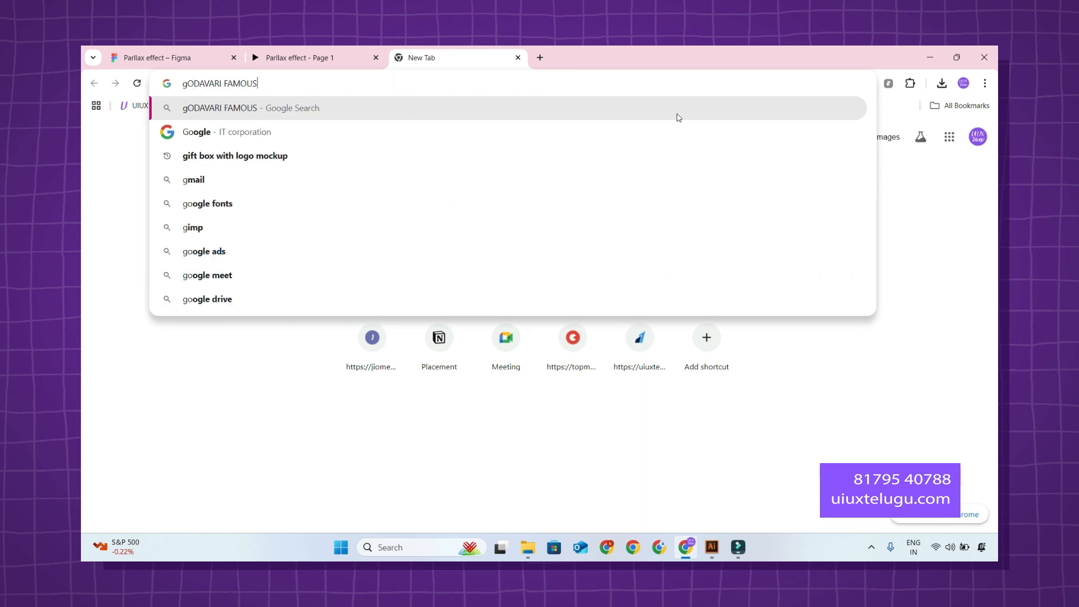
{"action": "key", "text": "Down"}
{"action": "key", "text": "Down"}
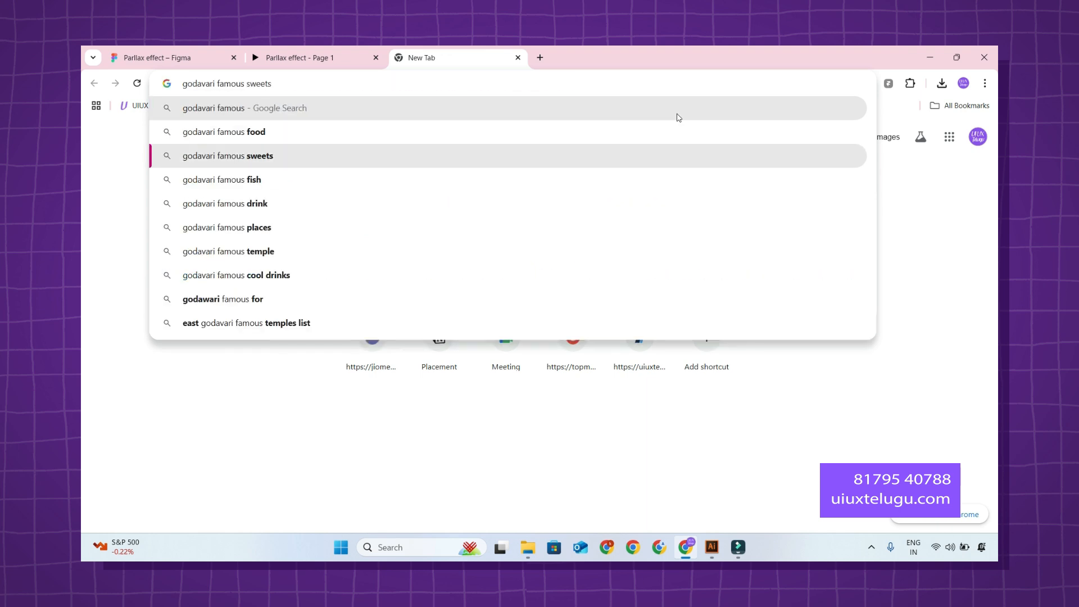
{"action": "key", "text": "BackSpace"}
{"action": "key", "text": "BackSpace"}
{"action": "key", "text": "BackSpace"}
{"action": "key", "text": "BackSpace"}
{"action": "key", "text": "BackSpace"}
{"action": "key", "text": "BackSpace"}
{"action": "type", "text": "A"}
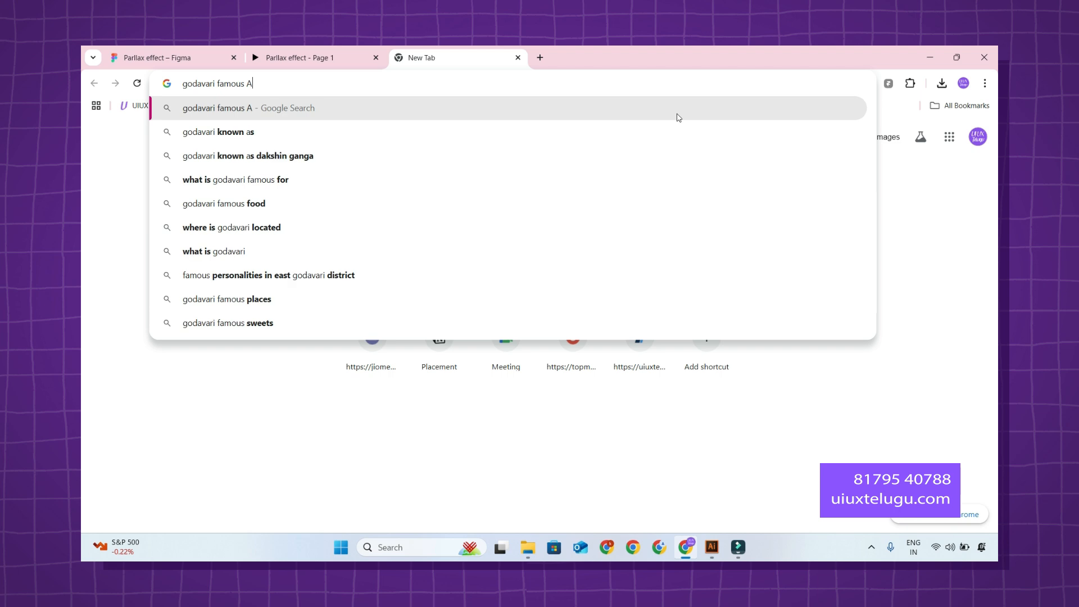
{"action": "type", "text": "GRICULTURE"}
{"action": "key", "text": "Return"}
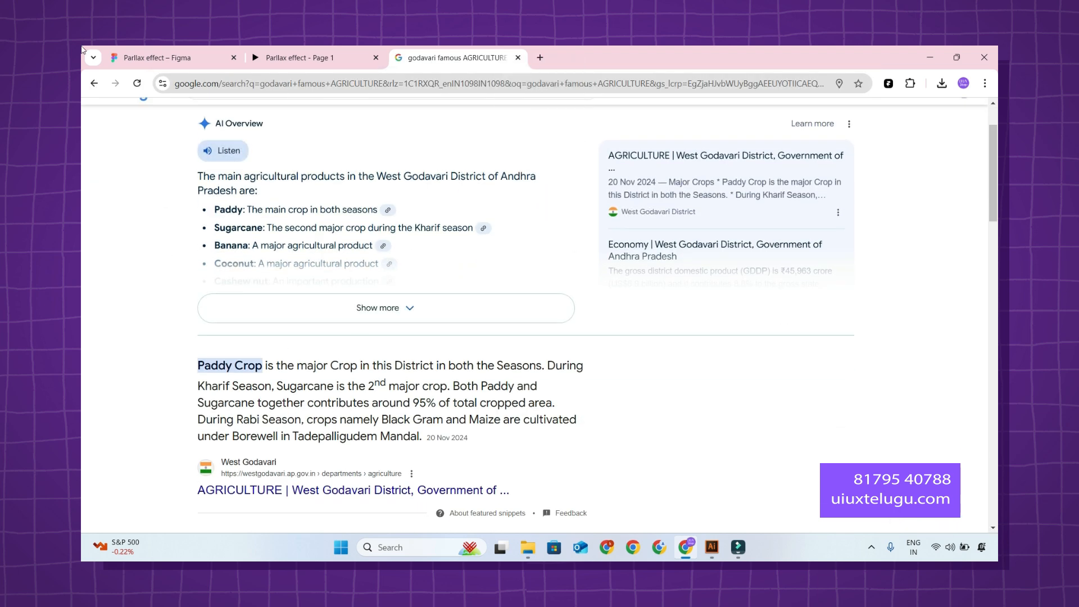
{"action": "left_click", "coordinate": [176, 50]}
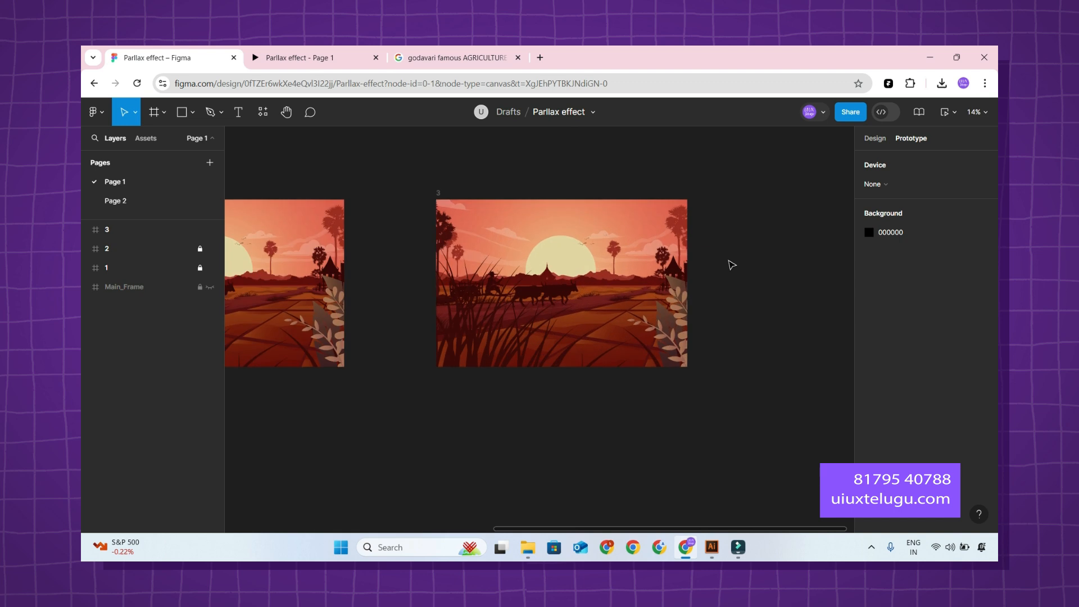
Collapse the layers inside frame 3 and combine its four top-level groups into one group.
{"action": "scroll", "coordinate": [556, 320], "scroll_direction": "down", "scroll_amount": 1}
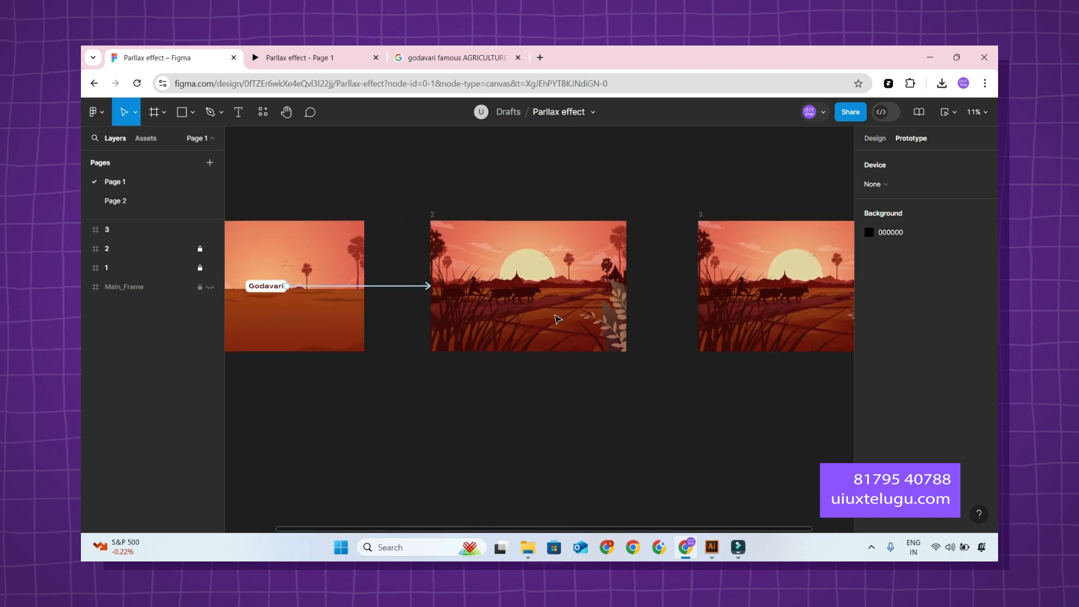
{"action": "left_click_drag", "start_coordinate": [708, 339], "coordinate": [524, 339]}
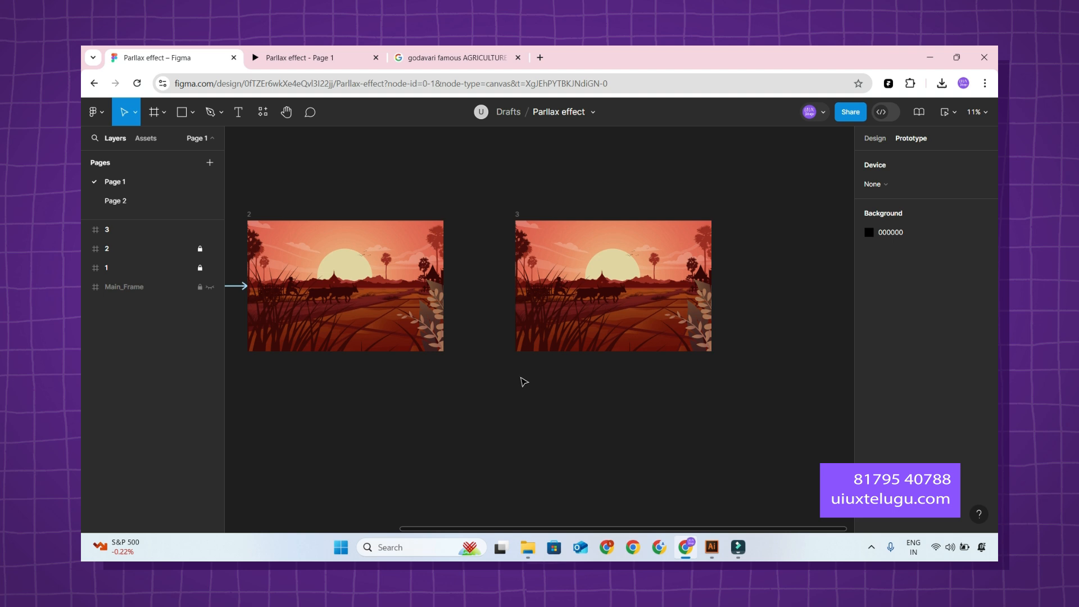
{"action": "left_click", "coordinate": [90, 229]}
{"action": "left_click", "coordinate": [86, 230]}
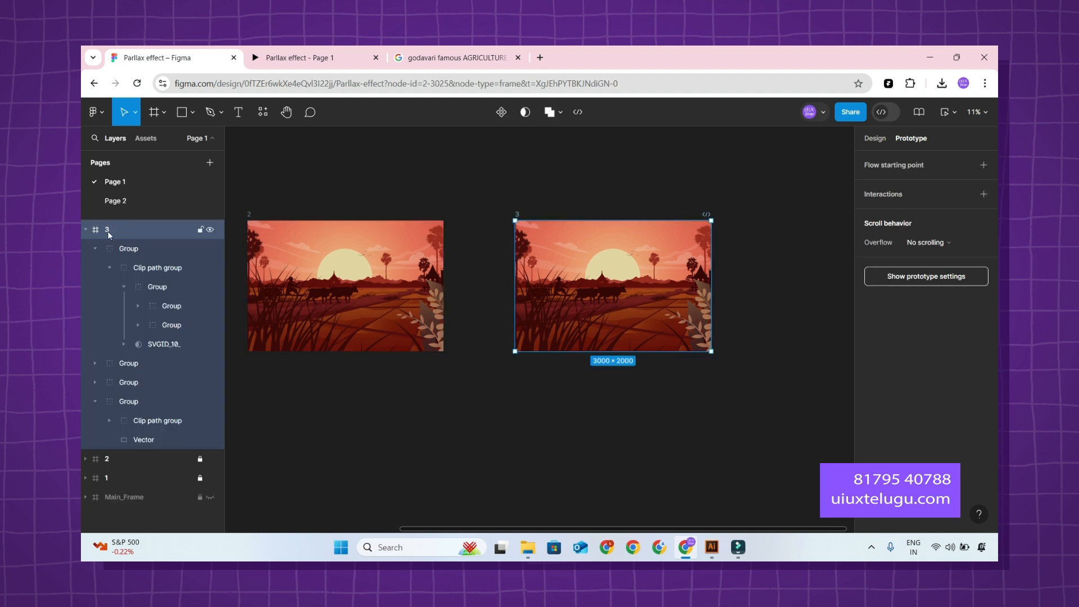
{"action": "left_click", "coordinate": [122, 247]}
{"action": "left_click", "coordinate": [95, 248]}
{"action": "left_click", "coordinate": [95, 305]}
{"action": "left_click", "coordinate": [126, 305]}
{"action": "left_click", "coordinate": [143, 253], "text": "shift"}
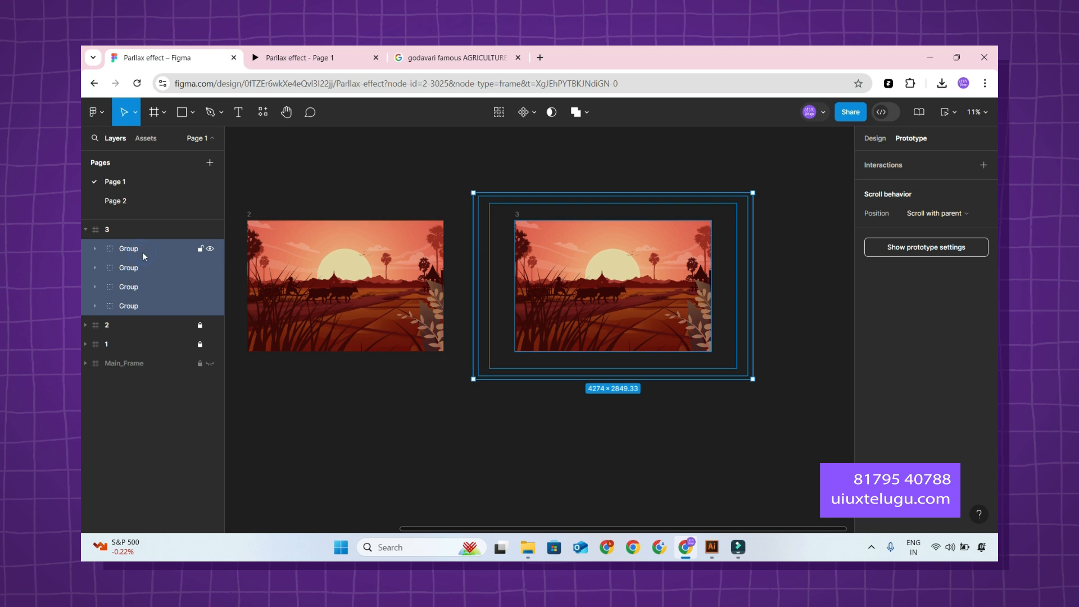
{"action": "key", "text": "ctrl+g"}
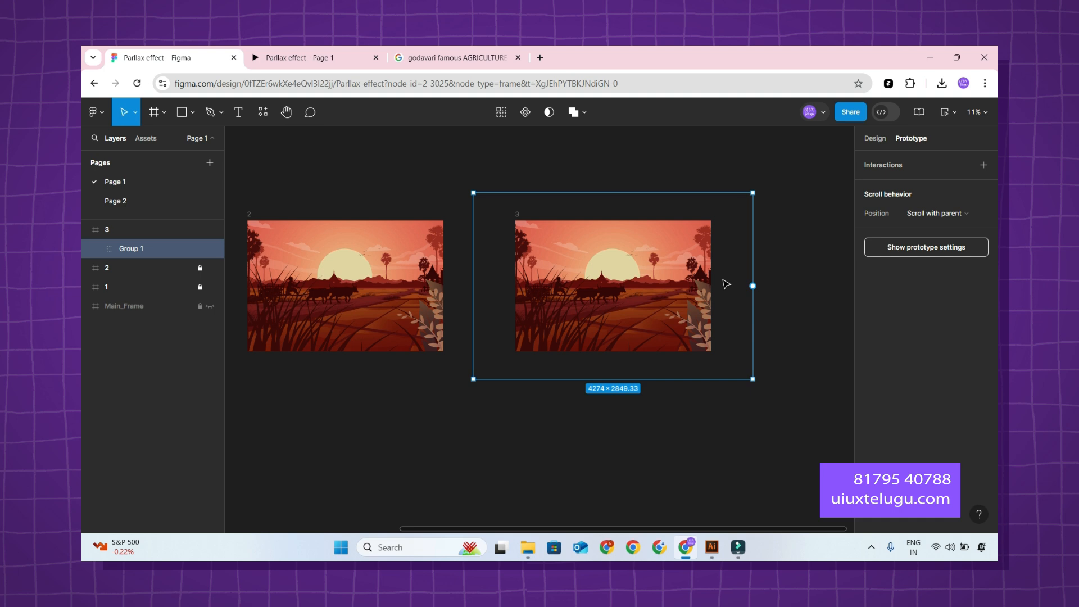
Shift the combined artwork group straight up in frame 3 to a Y position of about -1705.
{"action": "left_click_drag", "start_coordinate": [735, 321], "coordinate": [734, 259]}
{"action": "key", "text": "ctrl+z"}
{"action": "key", "text": "shift+Up"}
{"action": "key", "text": "shift+Up"}
{"action": "key", "text": "shift+Up"}
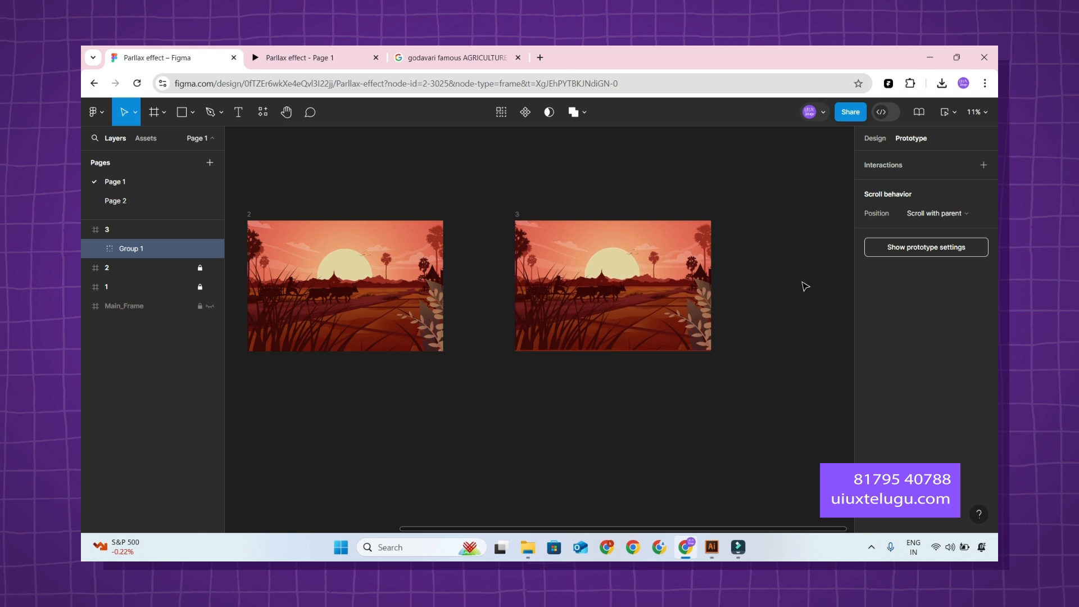
{"action": "key", "text": "shift+Up"}
{"action": "key", "text": "shift+Up"}
{"action": "key", "text": "shift+Up"}
{"action": "key", "text": "shift+Up"}
{"action": "key", "text": "shift+Up"}
{"action": "key", "text": "shift+Up"}
{"action": "key", "text": "shift+Up"}
{"action": "key", "text": "shift+Up"}
{"action": "key", "text": "shift+Up"}
{"action": "key", "text": "shift+Up"}
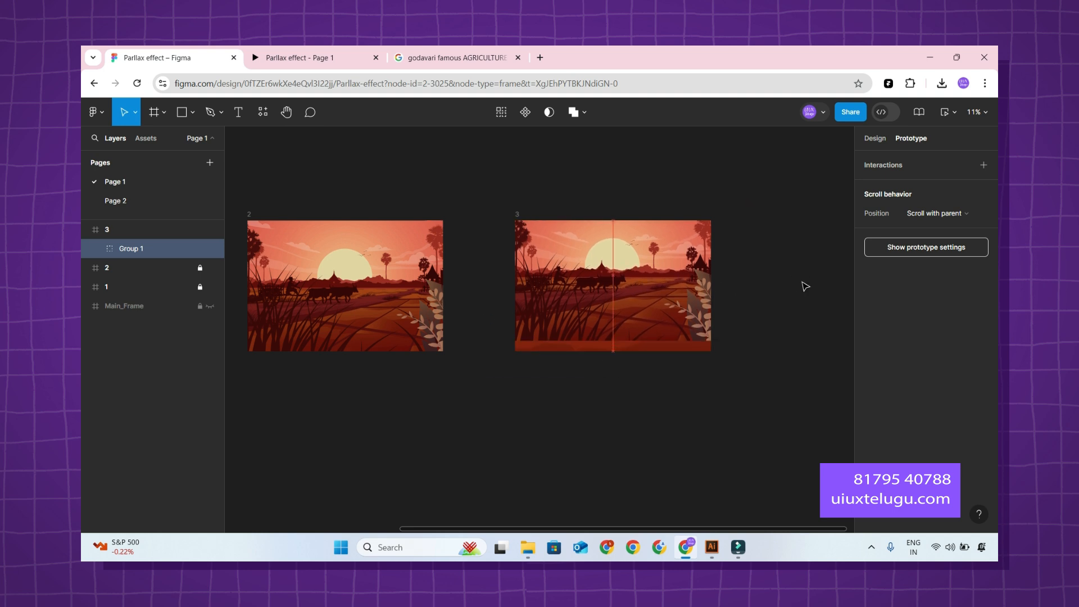
{"action": "key", "text": "shift+Up"}
{"action": "key", "text": "shift+Up"}
{"action": "key", "text": "shift+Up"}
{"action": "key", "text": "shift+Up"}
{"action": "key", "text": "shift+Up"}
{"action": "key", "text": "shift+Up"}
{"action": "key", "text": "shift+Up"}
{"action": "key", "text": "shift+Up"}
{"action": "key", "text": "shift+Up"}
{"action": "key", "text": "shift+Up"}
{"action": "key", "text": "shift+Up"}
{"action": "key", "text": "shift+Up"}
{"action": "key", "text": "shift+Up"}
{"action": "key", "text": "shift+Up"}
{"action": "key", "text": "shift+Up"}
{"action": "key", "text": "shift+Up"}
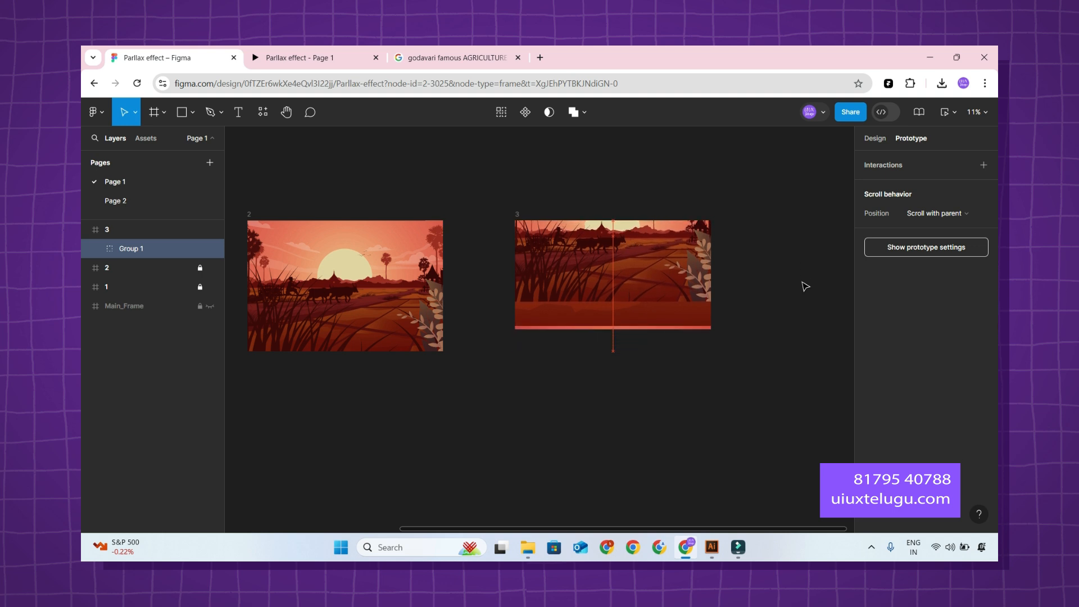
{"action": "key", "text": "shift+Up"}
{"action": "key", "text": "shift+Up"}
{"action": "key", "text": "shift+Up"}
{"action": "key", "text": "shift+Up"}
{"action": "key", "text": "shift+Up"}
{"action": "key", "text": "shift+Up"}
{"action": "key", "text": "shift+Up"}
{"action": "key", "text": "shift+Up"}
{"action": "key", "text": "shift+Up"}
{"action": "key", "text": "shift+Up"}
{"action": "key", "text": "shift+Up"}
{"action": "key", "text": "shift+Up"}
{"action": "key", "text": "shift+Up"}
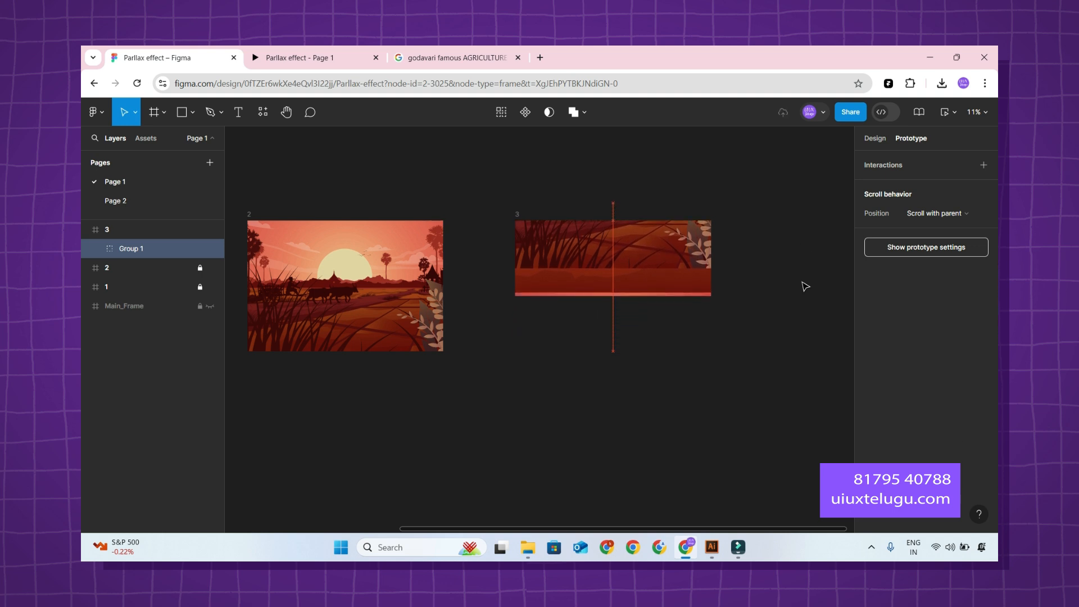
Add a solid black fill to frame 3 behind the shifted artwork.
{"action": "left_click", "coordinate": [128, 226]}
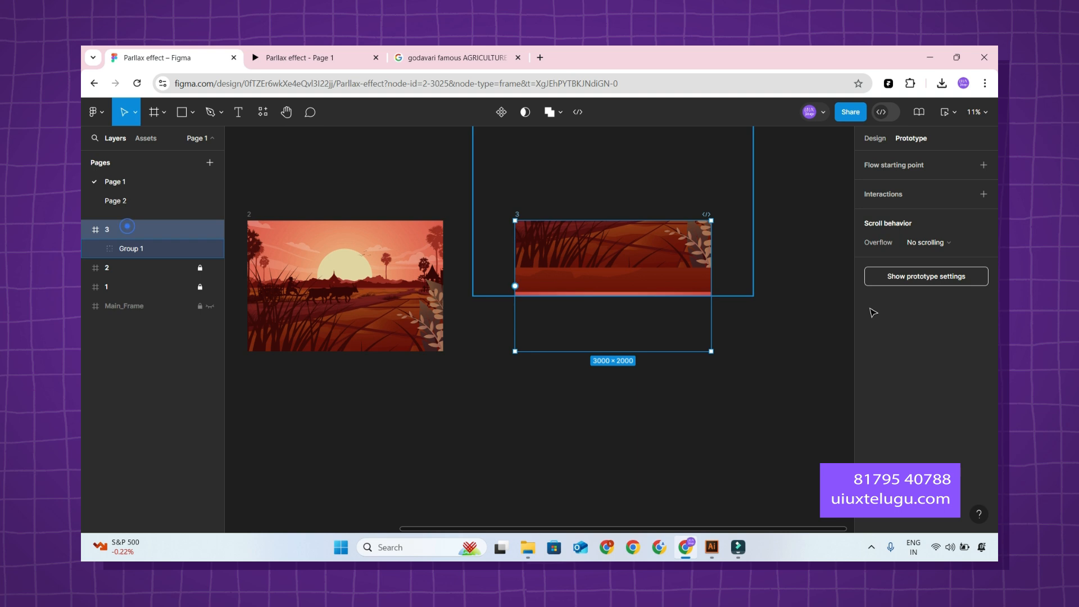
{"action": "left_click", "coordinate": [878, 141]}
{"action": "scroll", "coordinate": [908, 292], "scroll_direction": "down", "scroll_amount": 5}
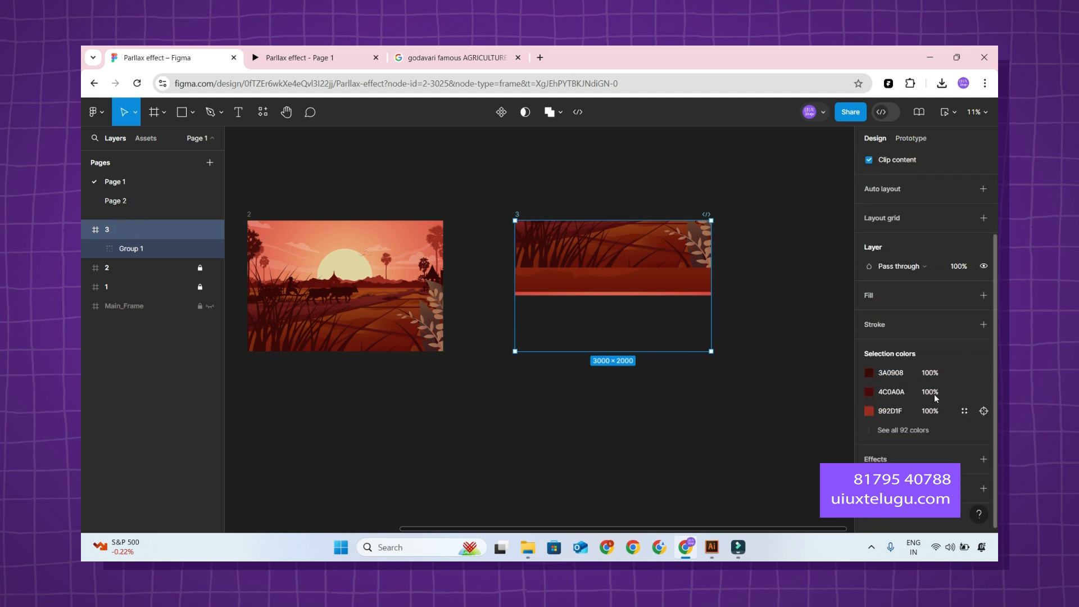
{"action": "left_click", "coordinate": [908, 296]}
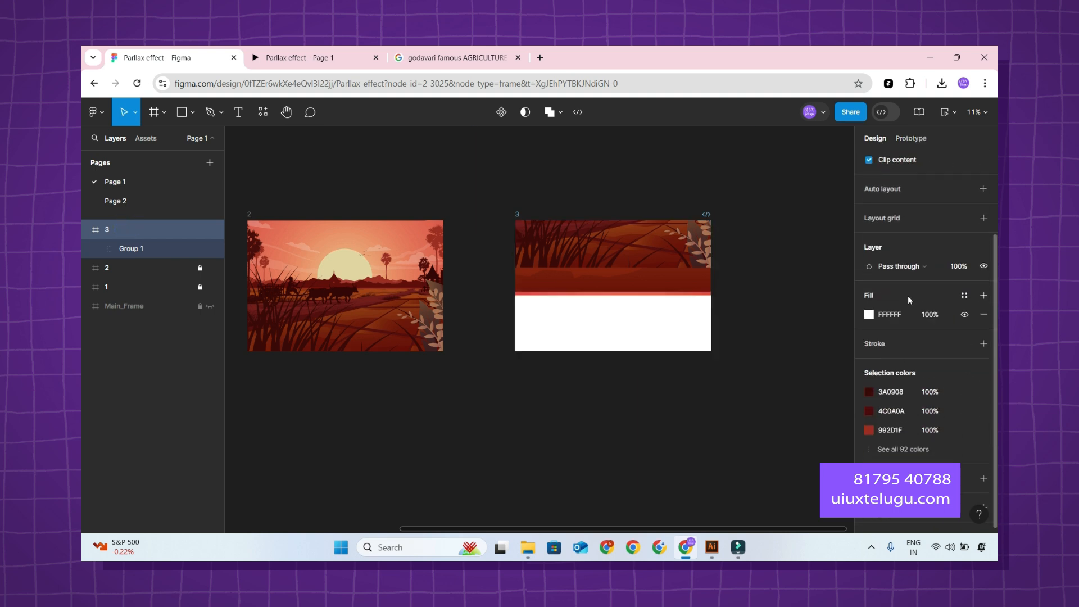
{"action": "left_click", "coordinate": [869, 314]}
{"action": "left_click", "coordinate": [768, 512]}
{"action": "left_click", "coordinate": [612, 467]}
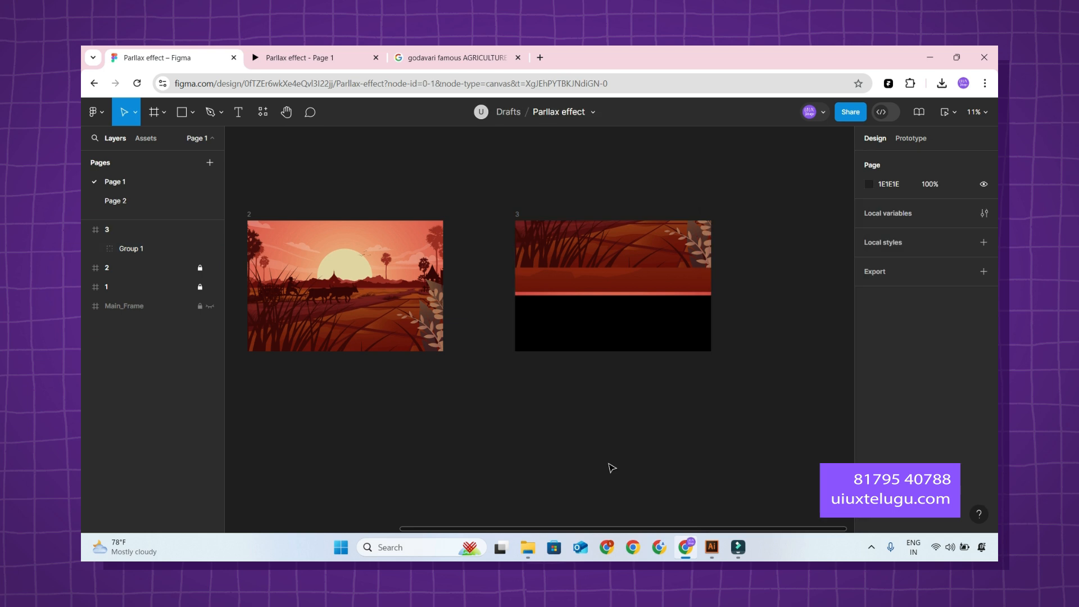
Move the two lowest groups in frame 3's combined group up until they are hidden behind the foreground field.
{"action": "scroll", "coordinate": [669, 424], "scroll_direction": "up", "scroll_amount": 2}
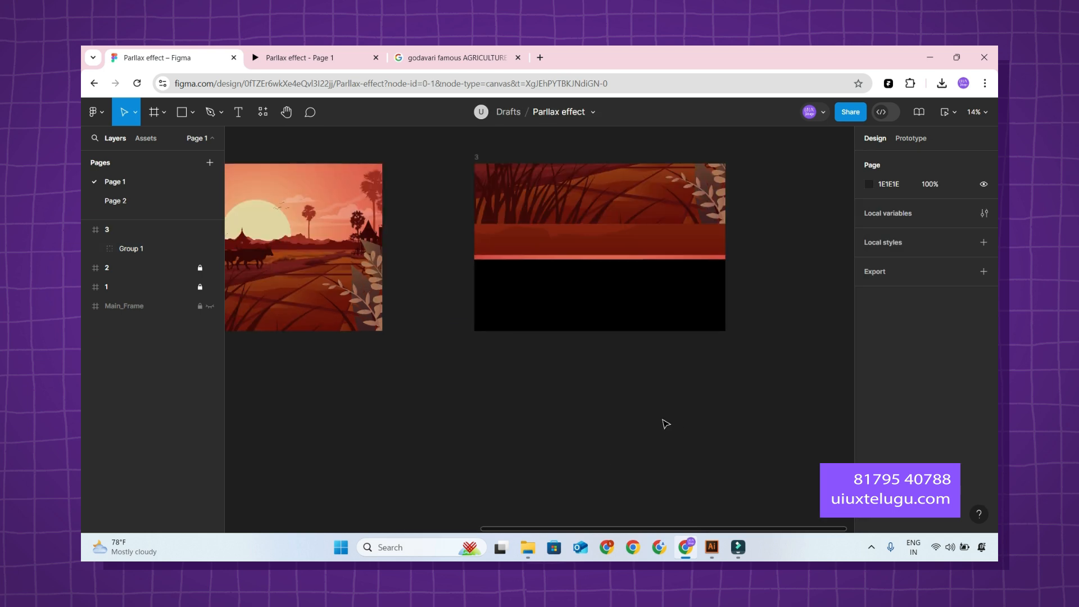
{"action": "left_click", "coordinate": [684, 256]}
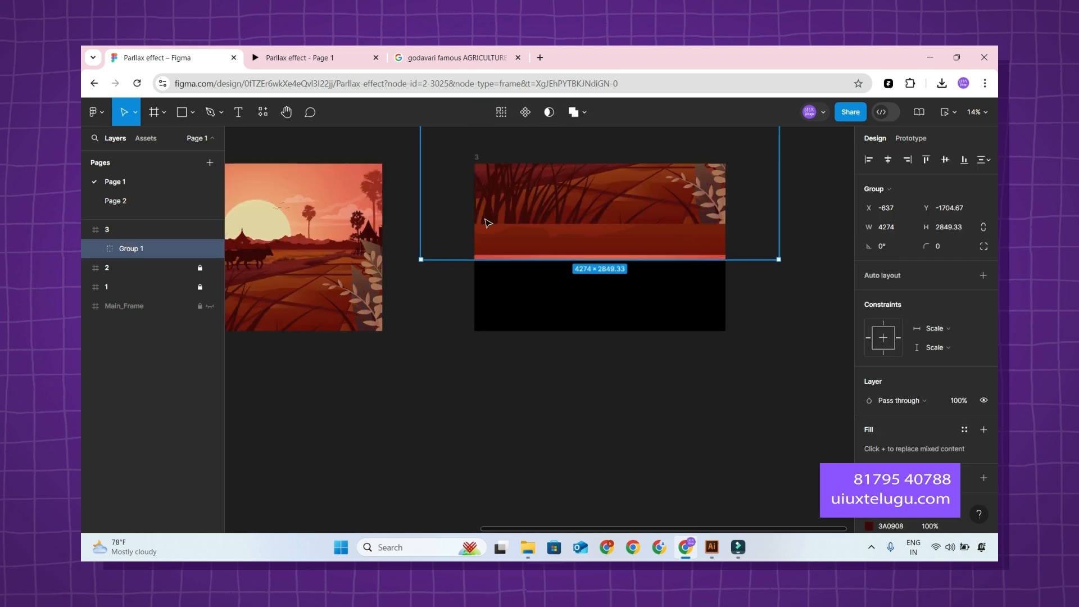
{"action": "left_click", "coordinate": [96, 248]}
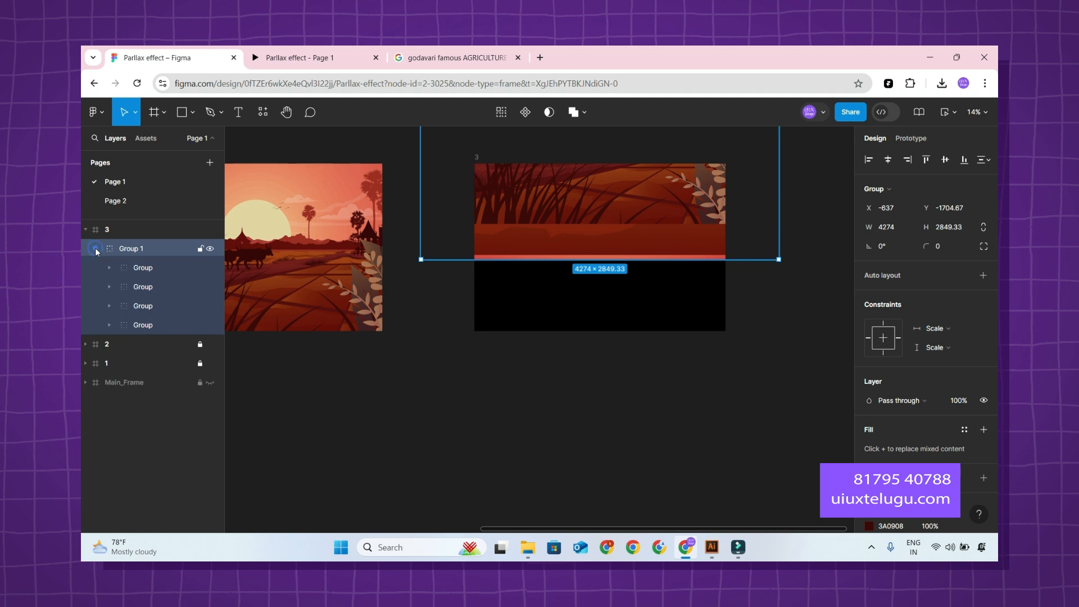
{"action": "left_click", "coordinate": [211, 325]}
{"action": "left_click", "coordinate": [210, 306]}
{"action": "left_click", "coordinate": [210, 307]}
{"action": "left_click", "coordinate": [155, 308]}
{"action": "left_click", "coordinate": [153, 326], "text": "shift"}
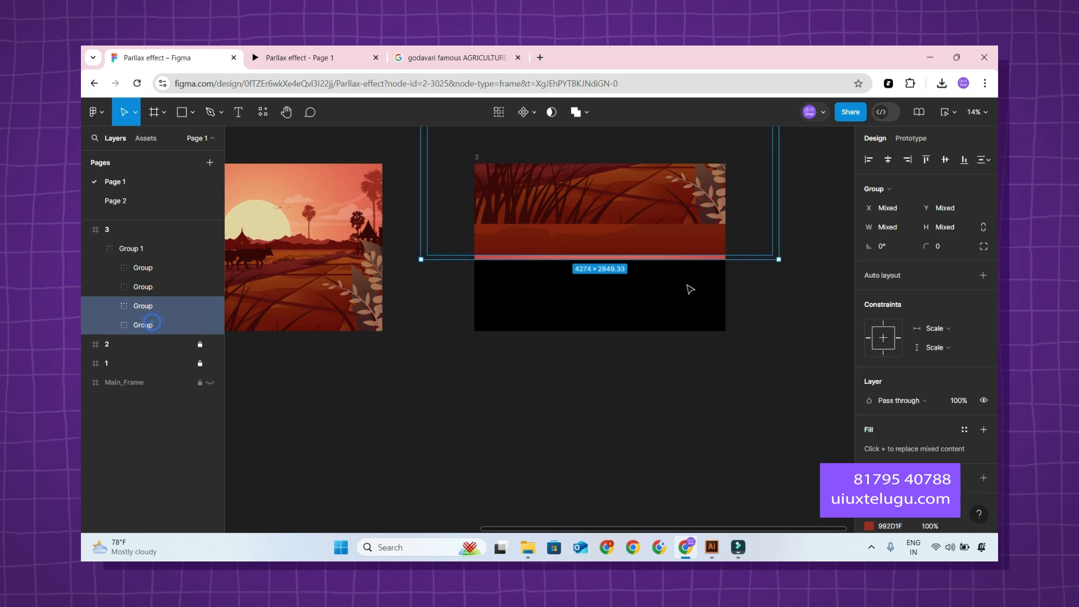
{"action": "key", "text": "shift+Up"}
{"action": "key", "text": "shift+Up"}
{"action": "key", "text": "shift+Up"}
{"action": "key", "text": "shift+Up"}
{"action": "key", "text": "shift+Up"}
{"action": "key", "text": "shift+Up"}
{"action": "key", "text": "shift+Up"}
{"action": "key", "text": "shift+Up"}
{"action": "key", "text": "shift+Up"}
{"action": "key", "text": "shift+Up"}
{"action": "key", "text": "shift+Up"}
{"action": "key", "text": "shift+Up"}
{"action": "key", "text": "shift+Up"}
{"action": "key", "text": "shift+Up"}
{"action": "key", "text": "shift+Up"}
{"action": "key", "text": "shift+Up"}
{"action": "key", "text": "shift+Up"}
{"action": "key", "text": "shift+Up"}
{"action": "key", "text": "shift+Up"}
{"action": "key", "text": "shift+Up"}
{"action": "key", "text": "shift+Up"}
{"action": "key", "text": "shift+Up"}
{"action": "key", "text": "shift+Up"}
{"action": "key", "text": "shift+Up"}
{"action": "key", "text": "shift+Up"}
{"action": "key", "text": "shift+Up"}
{"action": "key", "text": "shift+Up"}
{"action": "key", "text": "shift+Up"}
{"action": "key", "text": "shift+Up"}
{"action": "key", "text": "shift+Up"}
{"action": "key", "text": "shift+Up"}
{"action": "key", "text": "shift+Up"}
{"action": "key", "text": "shift+Up"}
{"action": "key", "text": "shift+Up"}
{"action": "key", "text": "shift+Up"}
{"action": "key", "text": "shift+Up"}
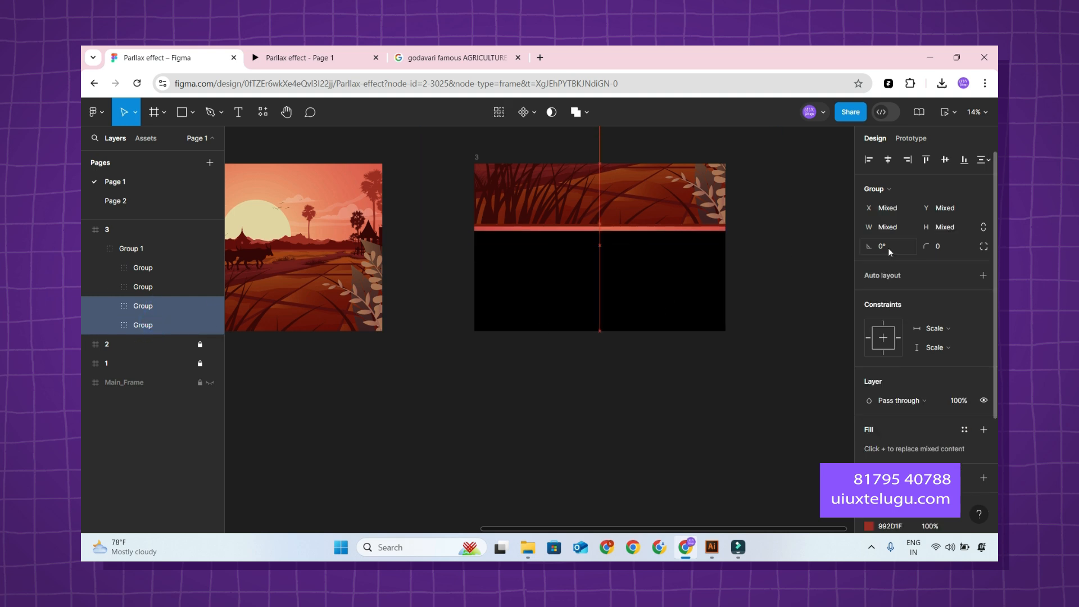
{"action": "left_click", "coordinate": [647, 408]}
Copy the sentence "Paddy Crop is the major Crop in this District in both the Seasons." from the Google results and return to the design file.
{"action": "scroll", "coordinate": [646, 404], "scroll_direction": "down", "scroll_amount": 3}
{"action": "scroll", "coordinate": [646, 405], "scroll_direction": "up", "scroll_amount": 1}
{"action": "left_click_drag", "start_coordinate": [644, 397], "coordinate": [621, 385]}
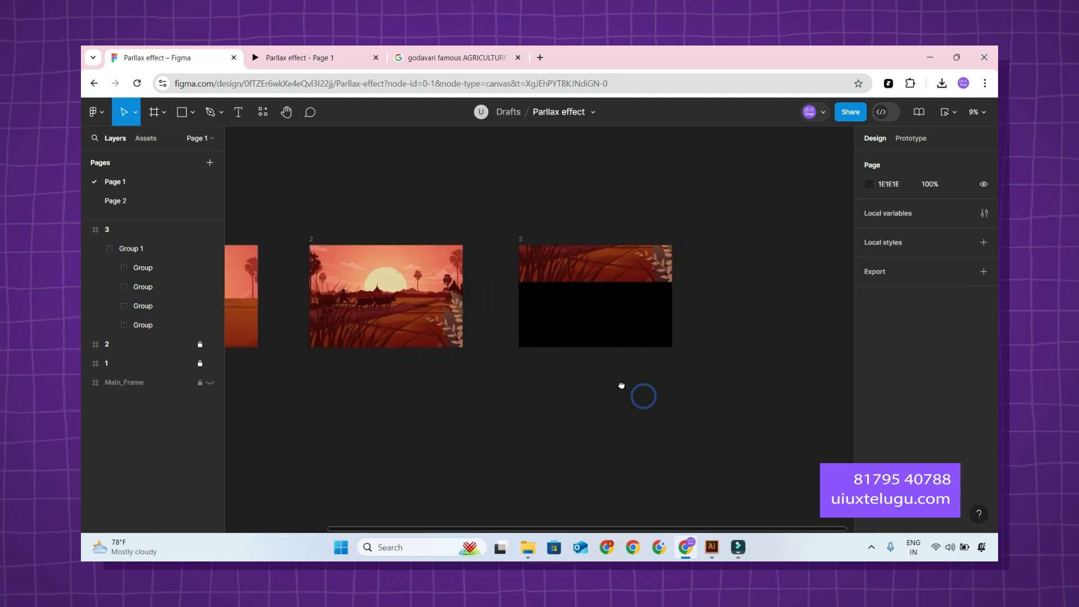
{"action": "scroll", "coordinate": [638, 390], "scroll_direction": "up", "scroll_amount": 1}
{"action": "left_click", "coordinate": [397, 55]}
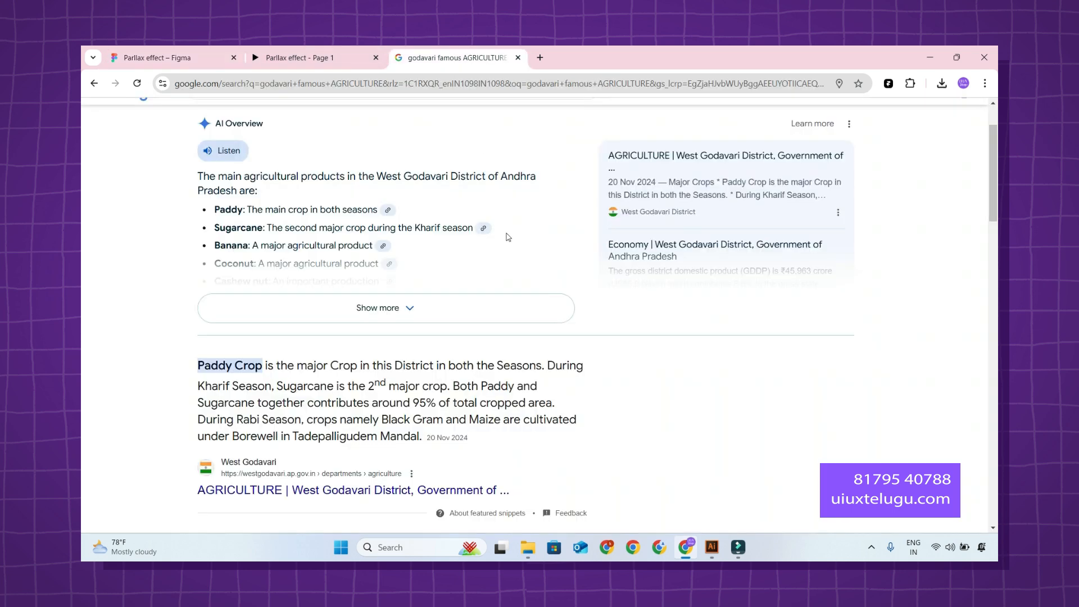
{"action": "left_click", "coordinate": [352, 309]}
{"action": "scroll", "coordinate": [300, 363], "scroll_direction": "down", "scroll_amount": 3}
{"action": "left_click_drag", "start_coordinate": [194, 370], "coordinate": [545, 365]}
{"action": "key", "text": "ctrl+c"}
{"action": "left_click", "coordinate": [167, 56]}
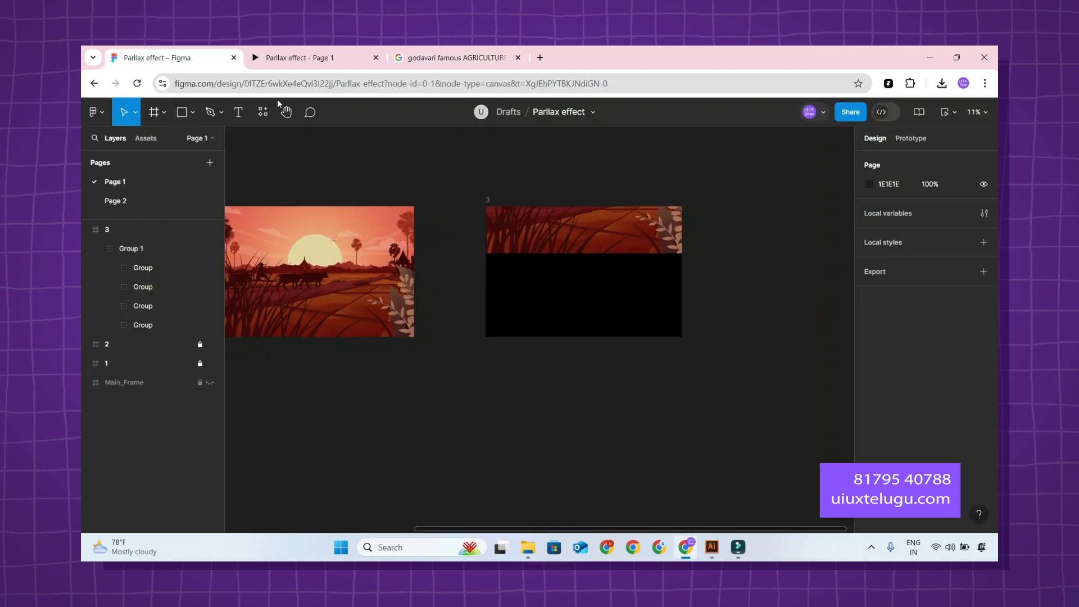
Paste the Paddy Crop sentence into a new text box in frame 3, sized about 1949 × 256 and centred horizontally in the black area.
{"action": "key", "text": "t"}
{"action": "left_click_drag", "start_coordinate": [470, 252], "coordinate": [644, 300]}
{"action": "key", "text": "ctrl+v"}
{"action": "key", "text": "ctrl+a"}
{"action": "left_click", "coordinate": [888, 160]}
{"action": "left_click", "coordinate": [946, 160]}
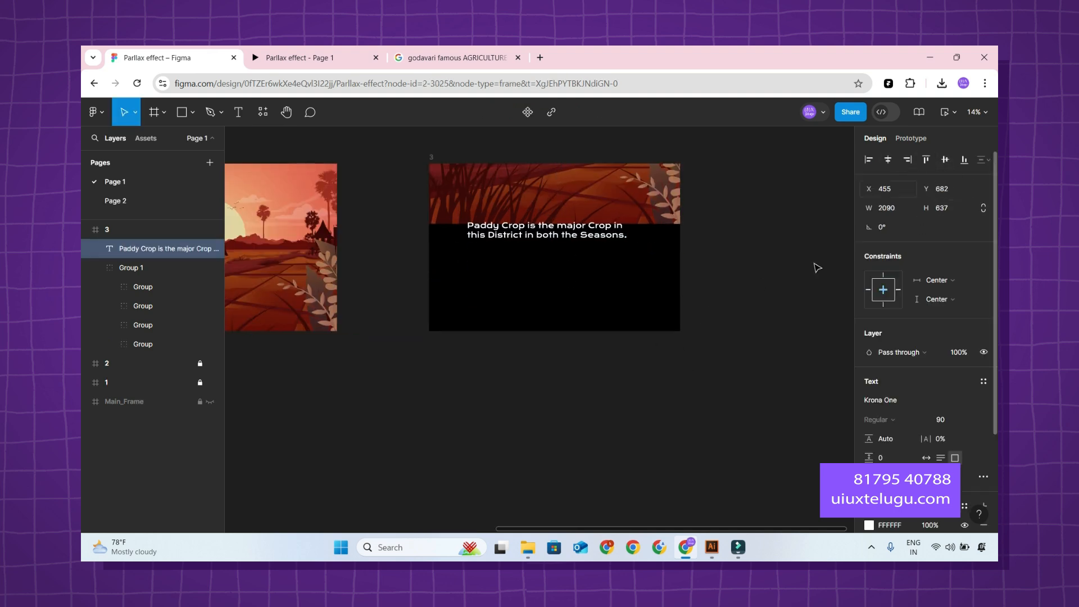
{"action": "key", "text": "Escape"}
{"action": "left_click_drag", "start_coordinate": [640, 273], "coordinate": [611, 279]}
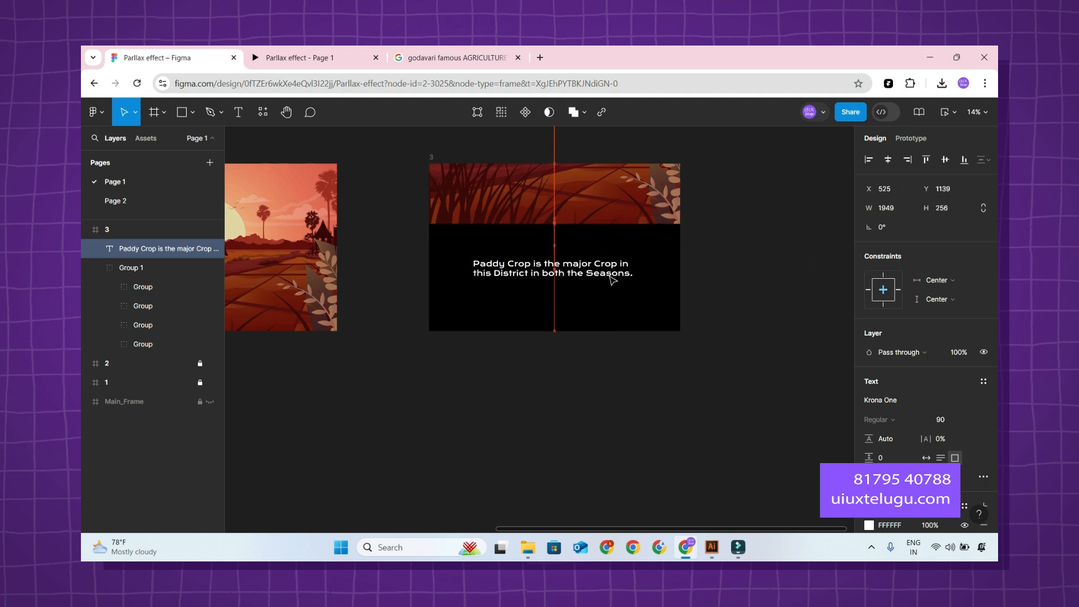
Recolour the Paddy Crop text in frame 3 to the orange-brown page colour AD5513.
{"action": "scroll", "coordinate": [876, 393], "scroll_direction": "down", "scroll_amount": 3}
{"action": "left_click", "coordinate": [868, 400]}
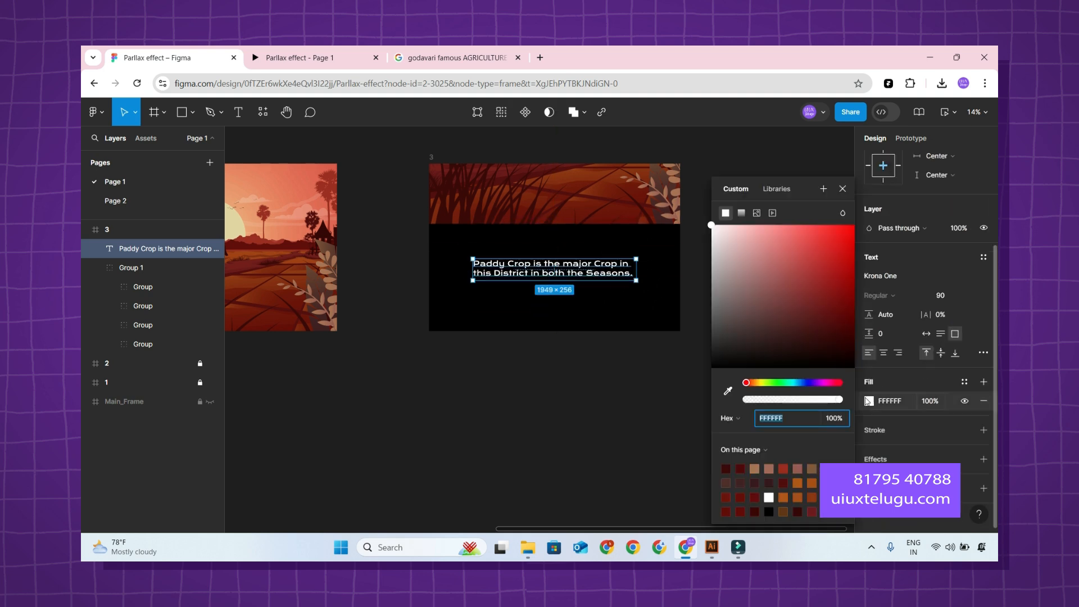
{"action": "left_click", "coordinate": [813, 483]}
{"action": "left_click", "coordinate": [791, 490]}
{"action": "left_click", "coordinate": [616, 443]}
{"action": "left_click", "coordinate": [620, 275]}
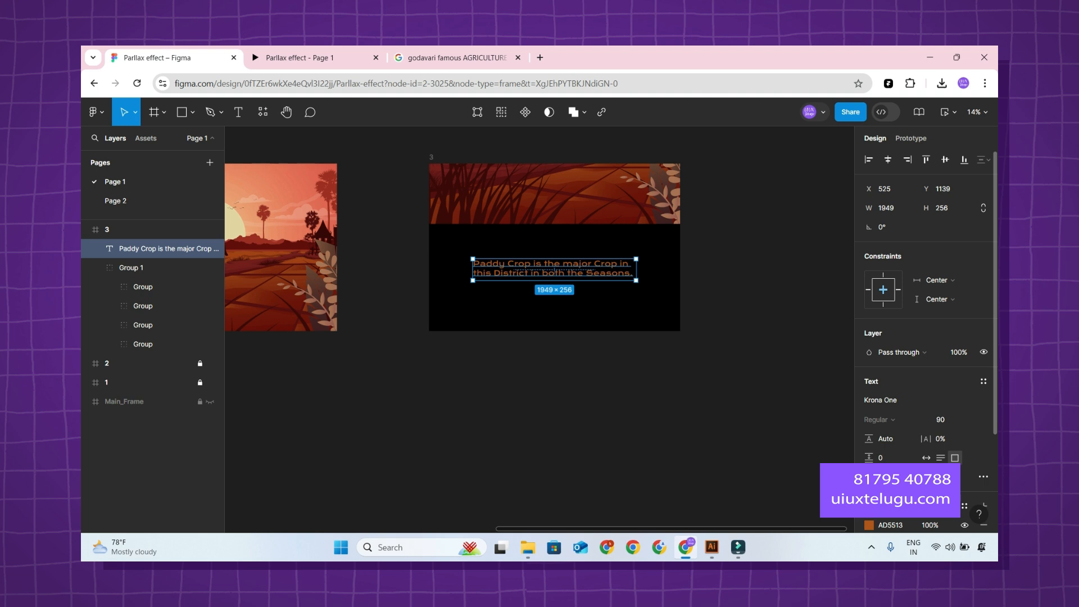
{"action": "left_click", "coordinate": [675, 450]}
{"action": "scroll", "coordinate": [674, 450], "scroll_direction": "down", "scroll_amount": 2}
Duplicate frame 3 as frame 4 and lock the original frame 3.
{"action": "left_click", "coordinate": [85, 230]}
{"action": "scroll", "coordinate": [466, 180], "scroll_direction": "up", "scroll_amount": 1}
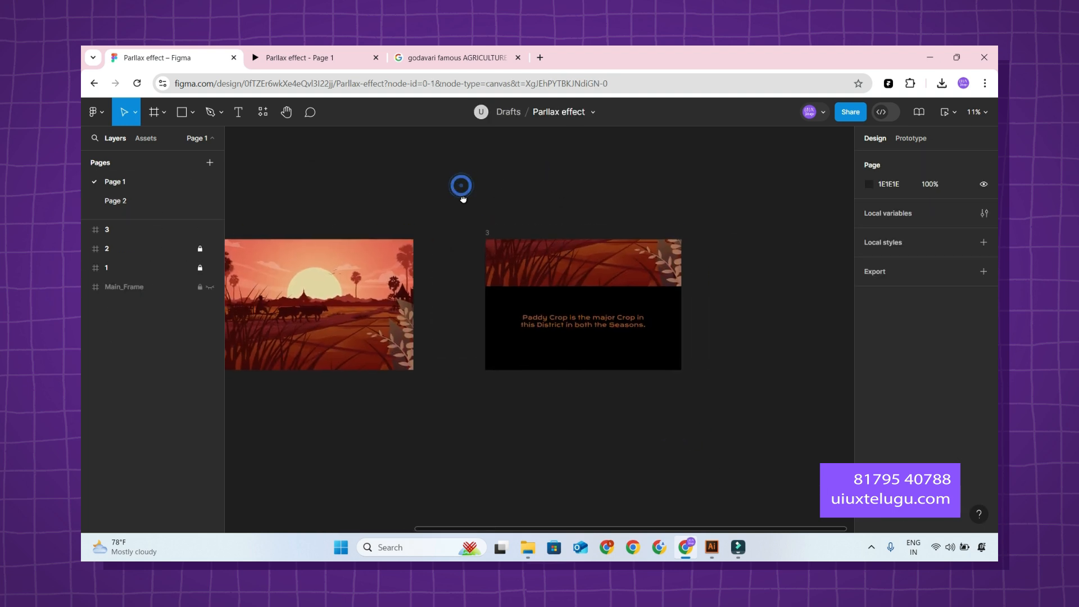
{"action": "left_click", "coordinate": [149, 231]}
{"action": "key", "text": "ctrl+d"}
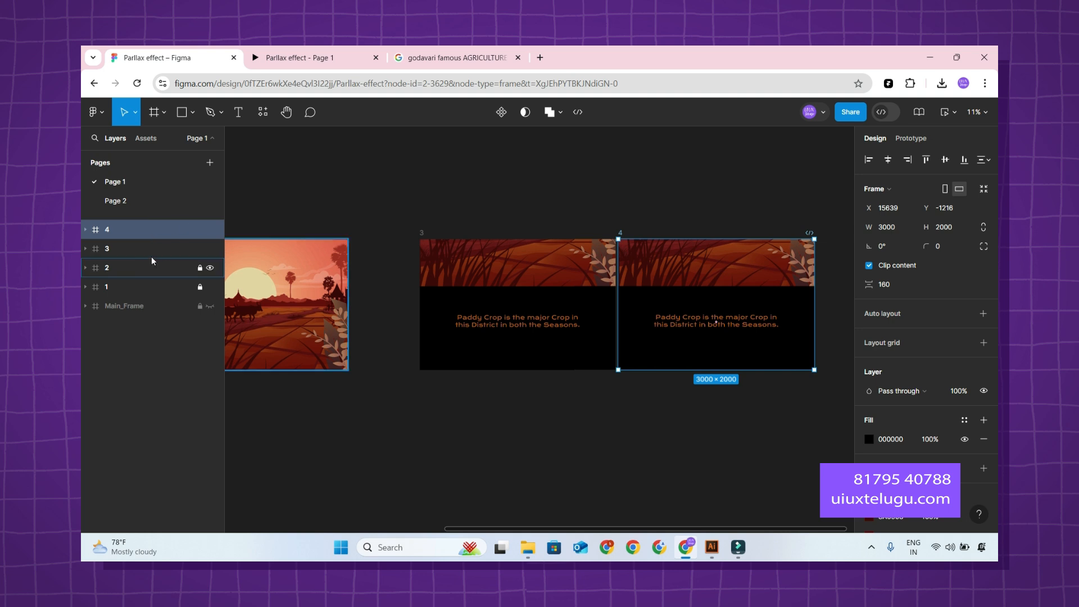
{"action": "left_click", "coordinate": [199, 248]}
{"action": "scroll", "coordinate": [489, 200], "scroll_direction": "right", "scroll_amount": 3}
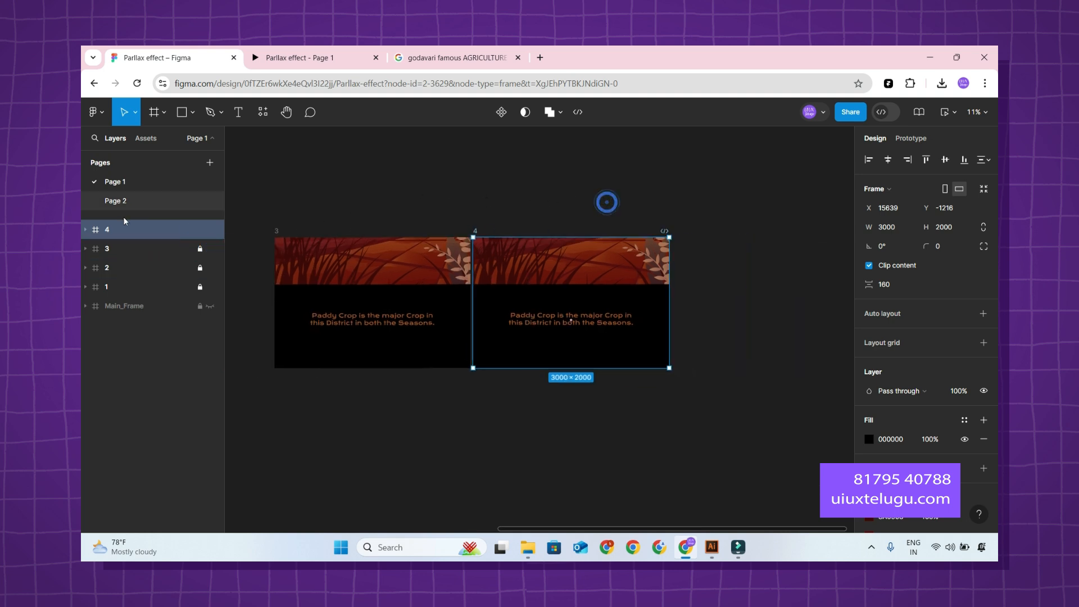
Centre the Paddy Crop text horizontally and vertically within frame 4.
{"action": "left_click", "coordinate": [85, 229]}
{"action": "left_click", "coordinate": [145, 249]}
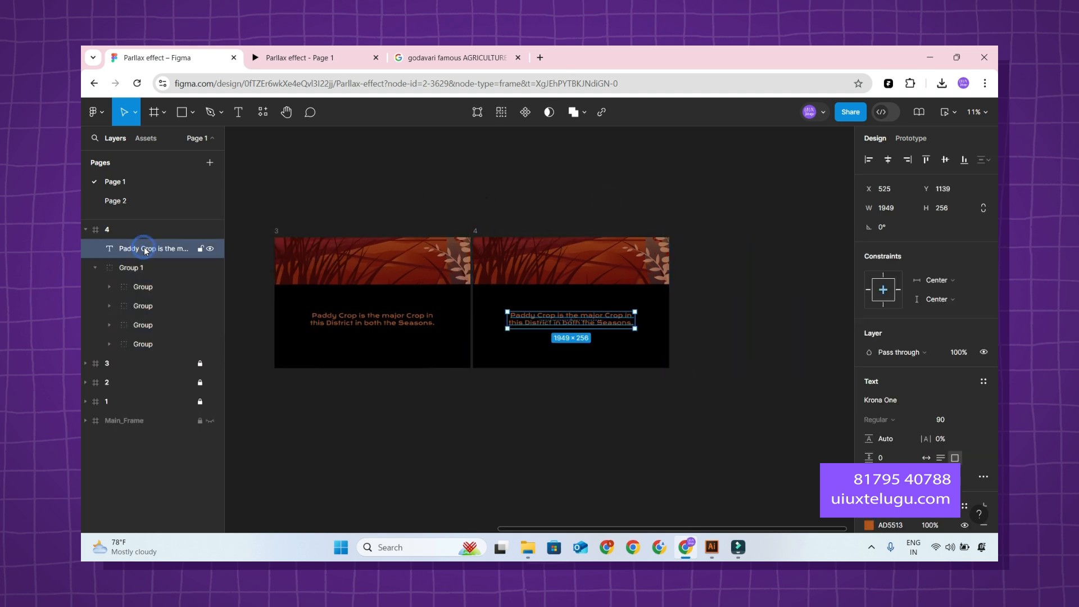
{"action": "left_click", "coordinate": [888, 160]}
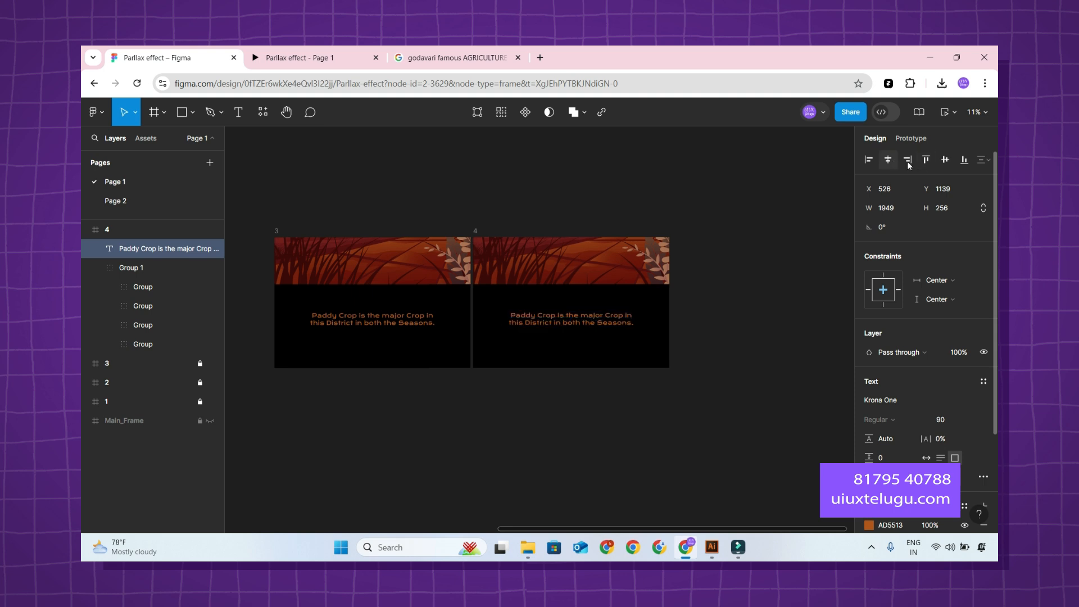
{"action": "left_click", "coordinate": [945, 160]}
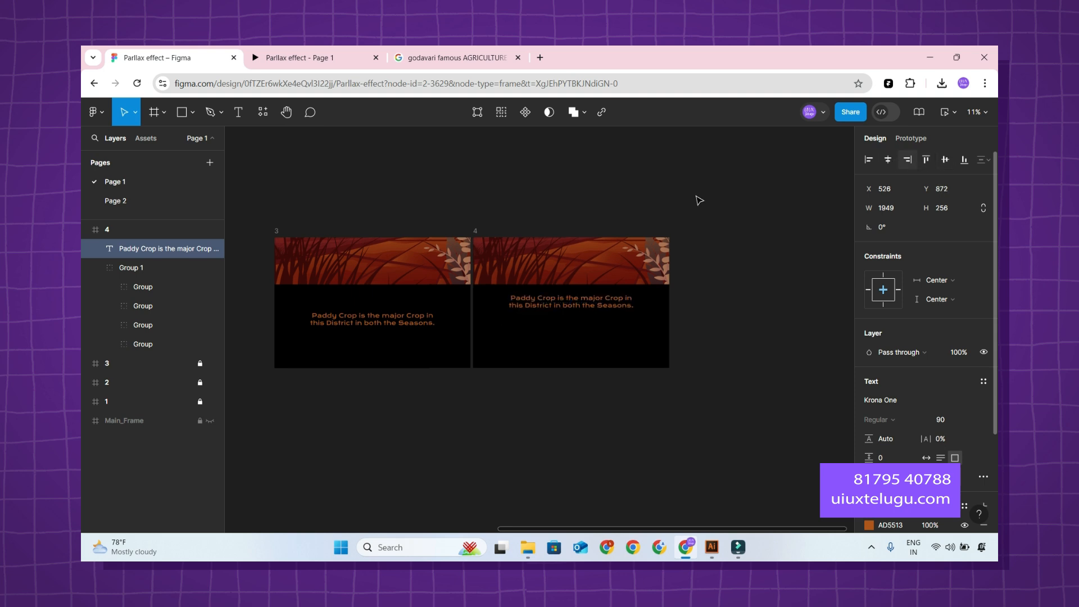
Move the artwork group in frame 4 up until only the text shows on the black background.
{"action": "left_click", "coordinate": [130, 274]}
{"action": "left_click", "coordinate": [95, 268]}
{"action": "mouse_move", "coordinate": [653, 256]}
{"action": "left_mouse_down"}
{"action": "mouse_move", "coordinate": [658, 219]}
{"action": "mouse_move", "coordinate": [659, 258]}
{"action": "left_mouse_up"}
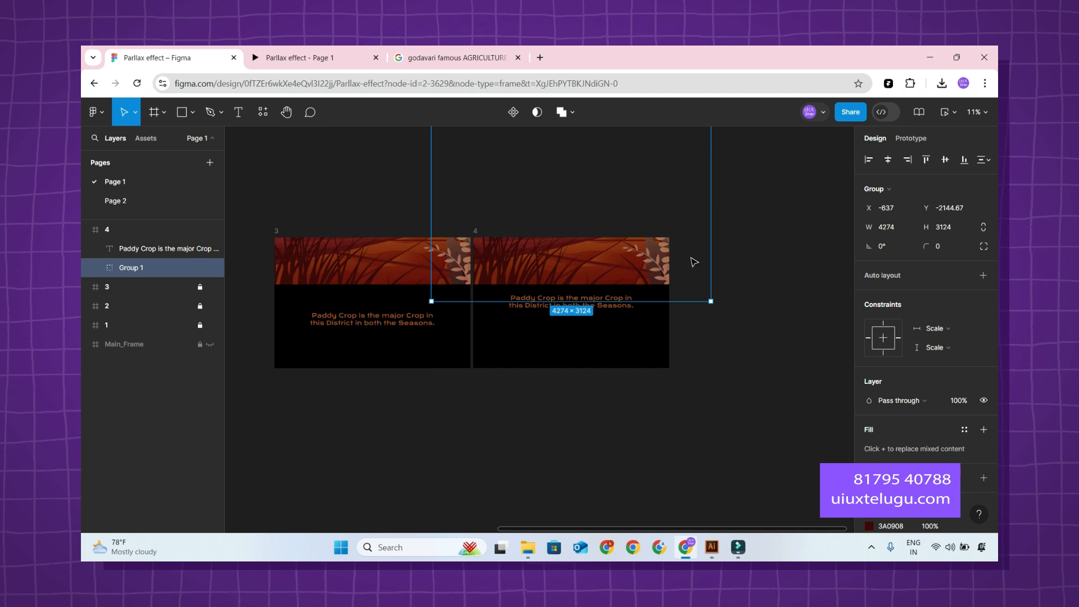
{"action": "left_click_drag", "start_coordinate": [693, 274], "coordinate": [716, 231]}
{"action": "left_click", "coordinate": [764, 292]}
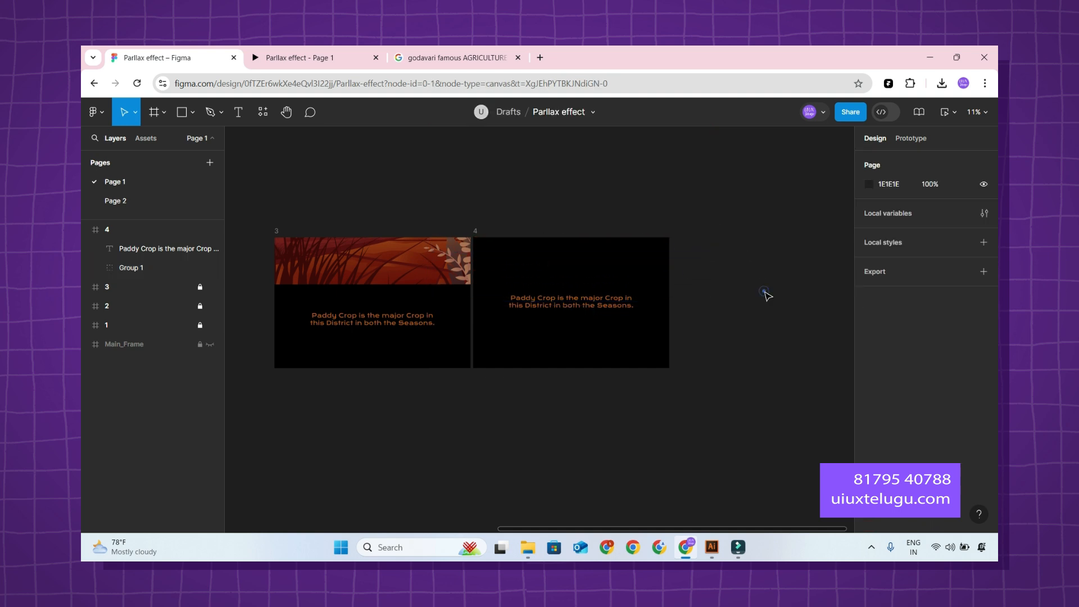
Move frame 4 horizontally away from frame 3 to about X 17054, leaving a gap between them.
{"action": "scroll", "coordinate": [764, 293], "scroll_direction": "down", "scroll_amount": 2}
{"action": "left_click", "coordinate": [152, 227]}
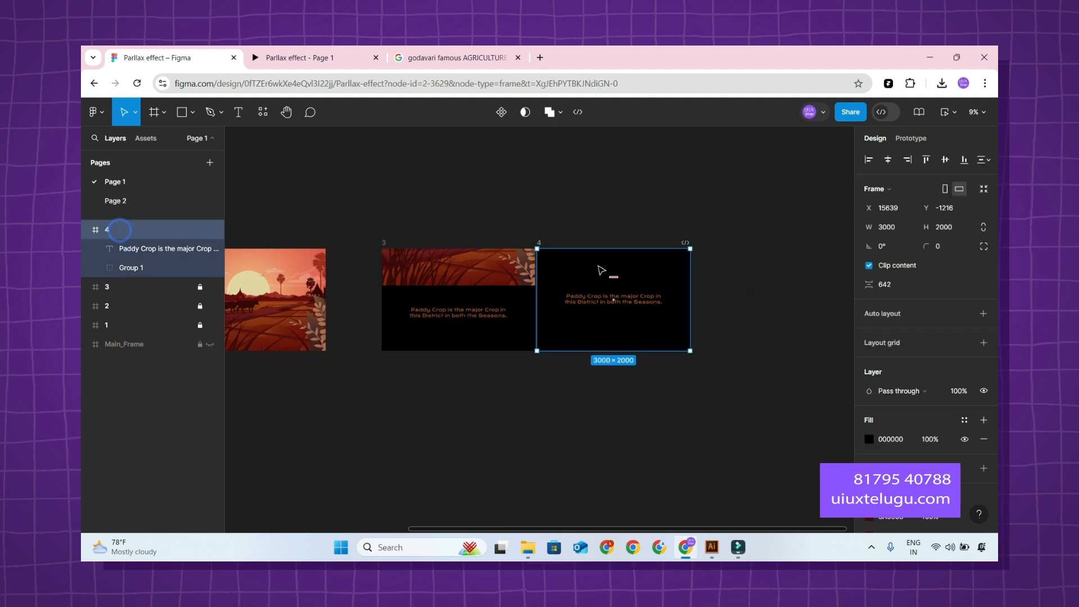
{"action": "left_click_drag", "start_coordinate": [600, 268], "coordinate": [674, 280]}
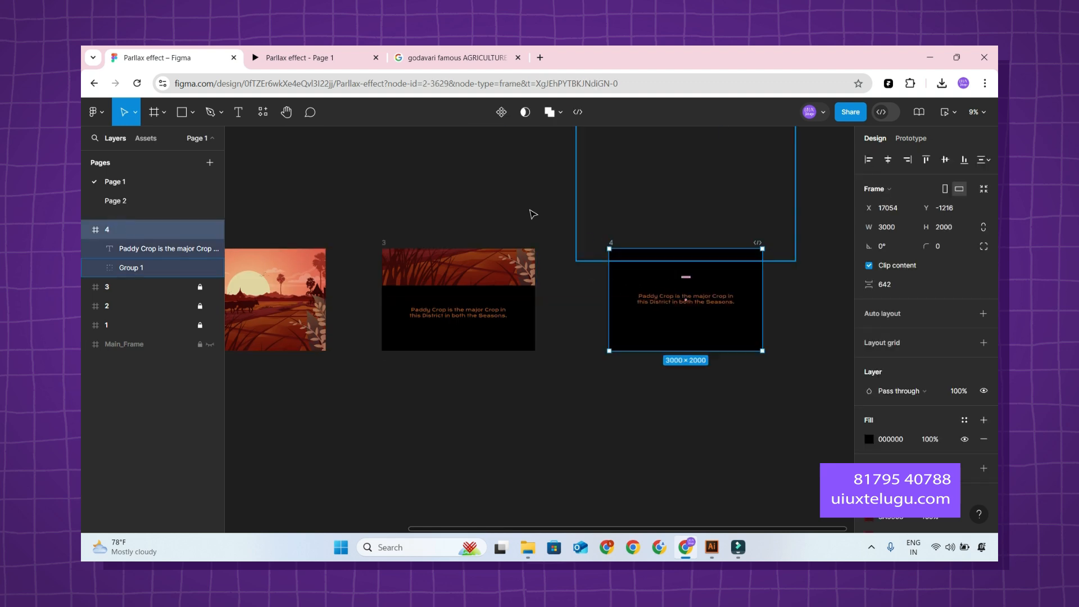
{"action": "left_click", "coordinate": [481, 196]}
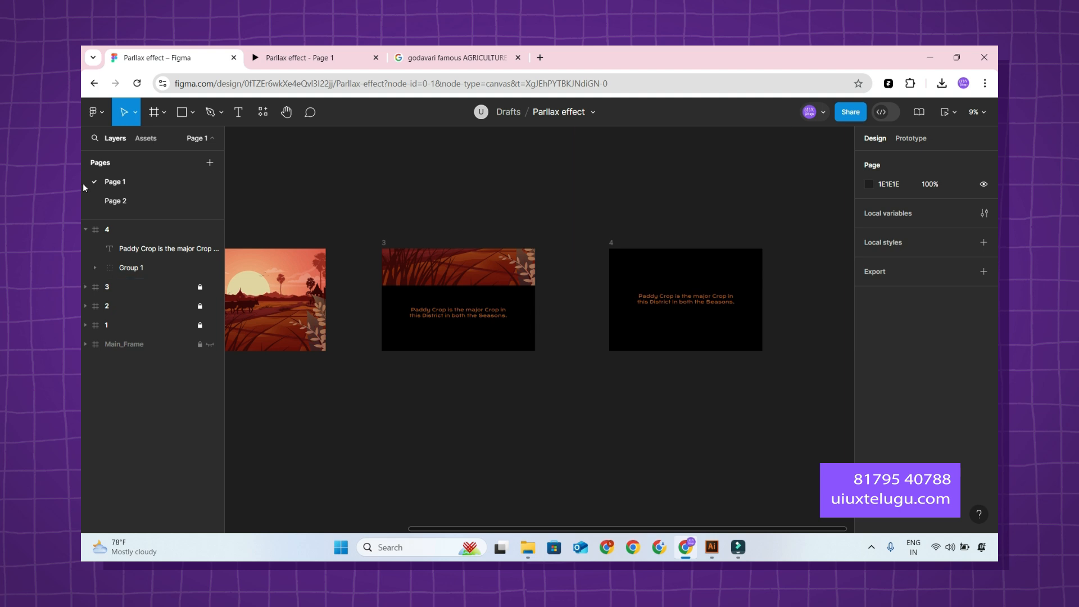
{"action": "left_click", "coordinate": [86, 228]}
{"action": "left_click_drag", "start_coordinate": [548, 219], "coordinate": [768, 208]}
Link frame 2 to frame 3 with a Smart animate interaction triggered After delay.
{"action": "left_click", "coordinate": [921, 138]}
{"action": "scroll", "coordinate": [582, 386], "scroll_direction": "down", "scroll_amount": 1}
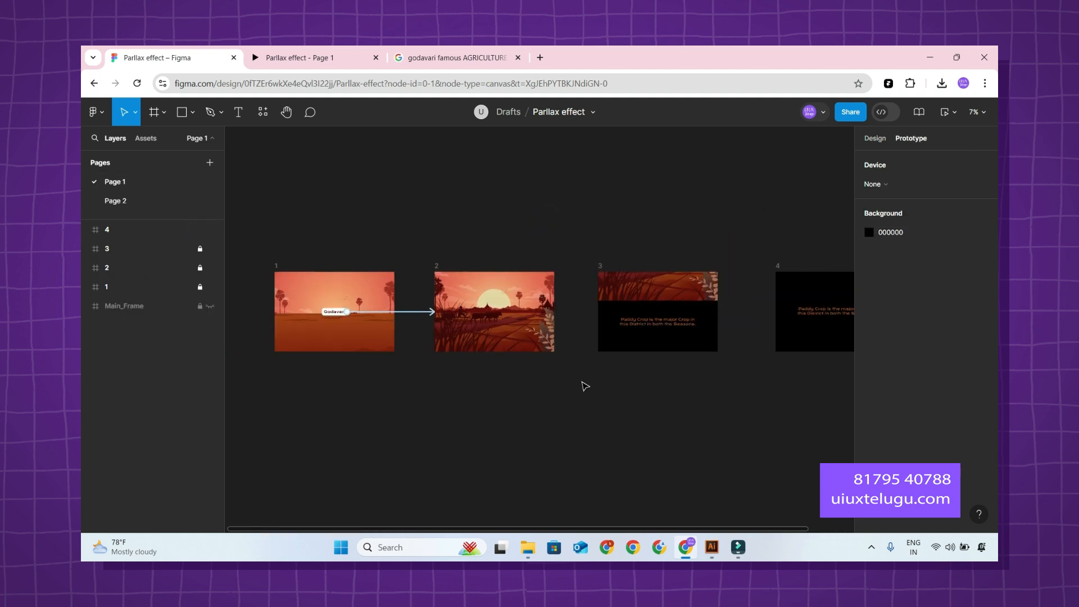
{"action": "scroll", "coordinate": [567, 365], "scroll_direction": "up", "scroll_amount": 2}
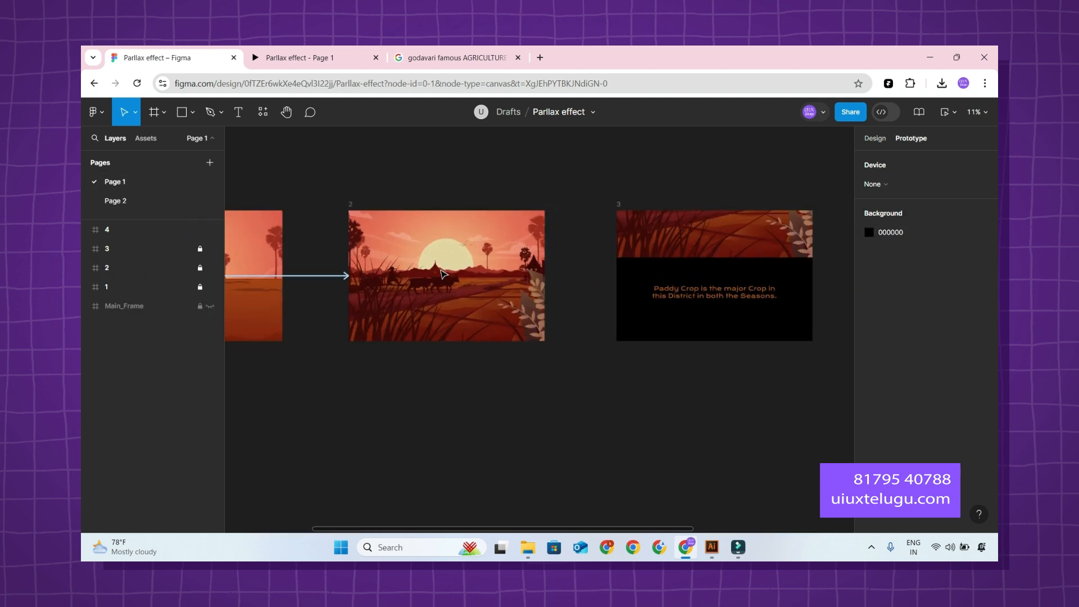
{"action": "left_click", "coordinate": [121, 271]}
{"action": "left_click_drag", "start_coordinate": [544, 276], "coordinate": [744, 235]}
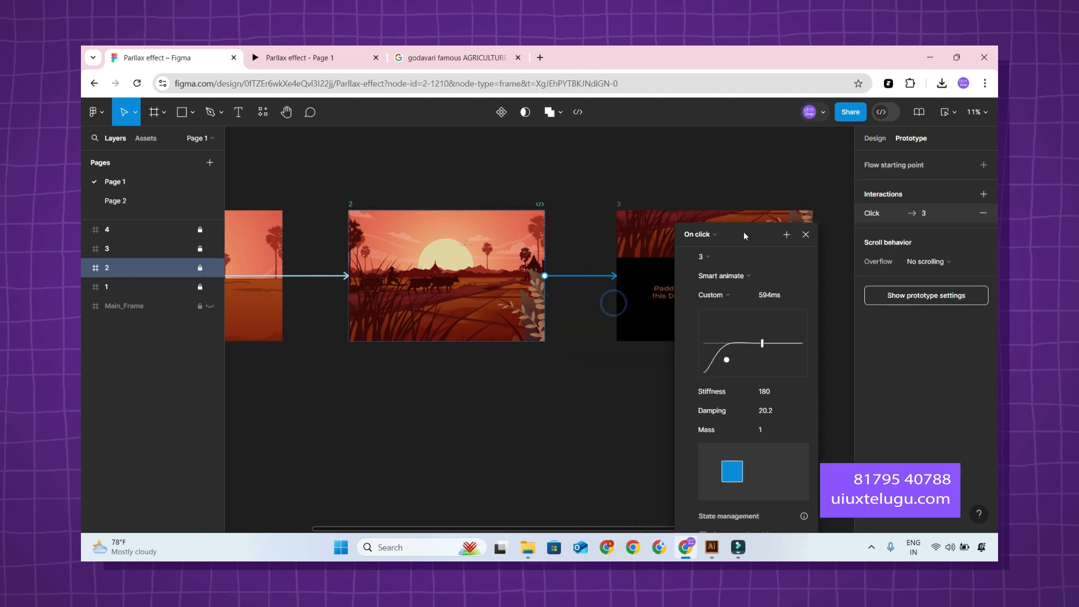
{"action": "left_click", "coordinate": [700, 235]}
{"action": "left_click", "coordinate": [707, 383]}
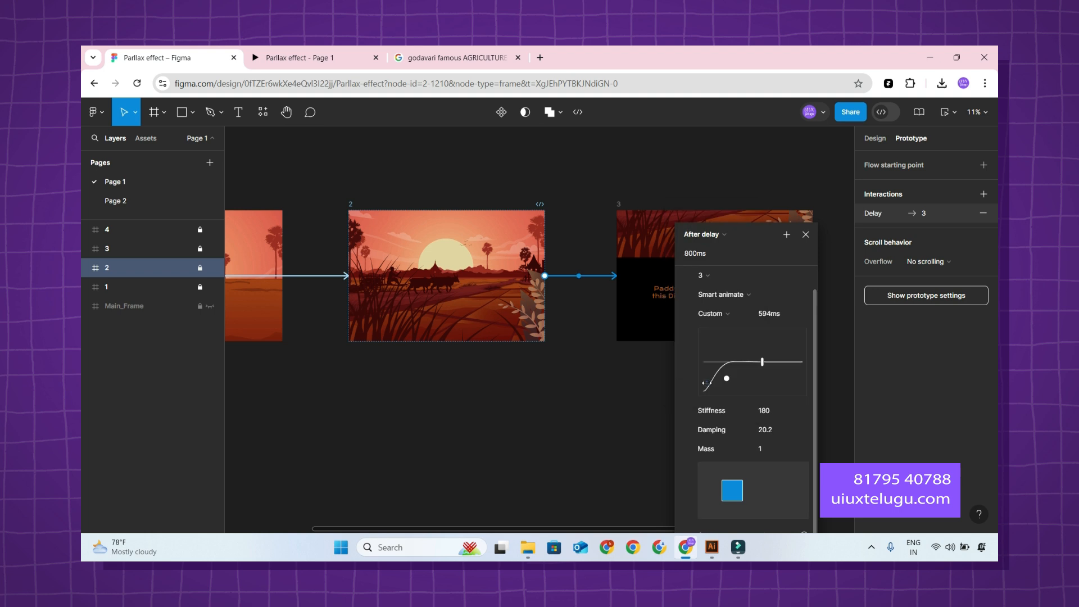
Shorten the frame 2 to frame 3 transition to 517 ms, keeping its Custom spring easing.
{"action": "left_click_drag", "start_coordinate": [774, 363], "coordinate": [754, 361]}
{"action": "left_click", "coordinate": [728, 311]}
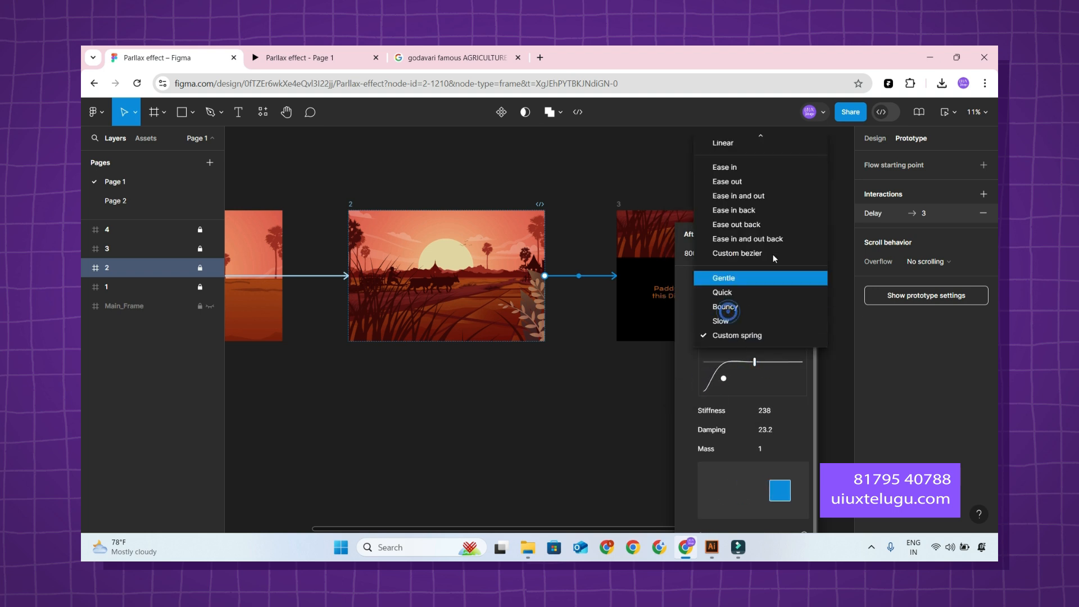
{"action": "left_click", "coordinate": [742, 336]}
{"action": "left_click", "coordinate": [571, 388]}
Link frame 3 to frame 4 with an After delay interaction.
{"action": "left_click_drag", "start_coordinate": [697, 390], "coordinate": [402, 386]}
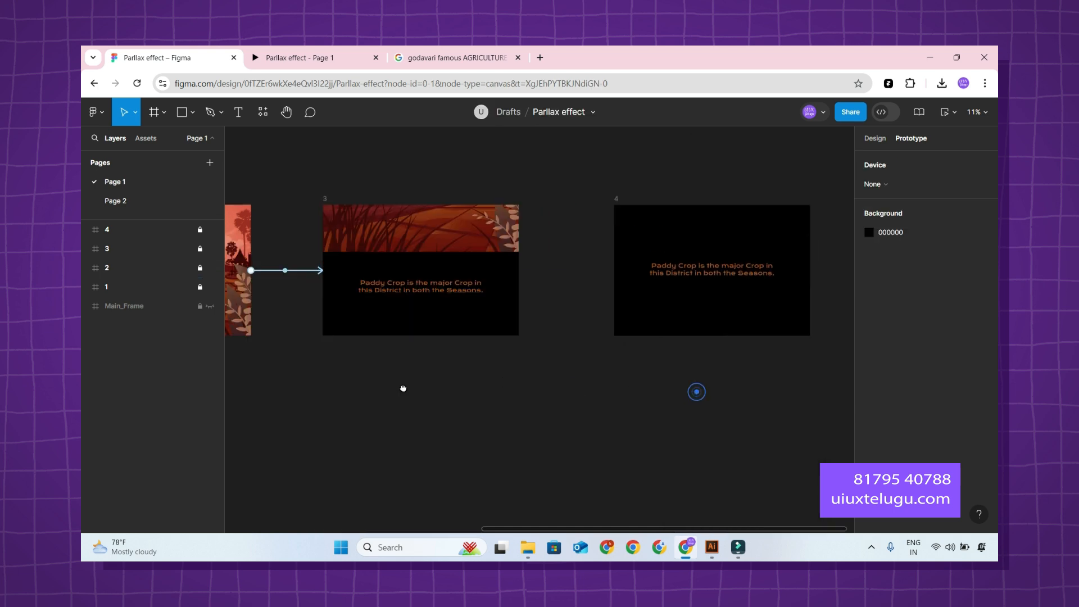
{"action": "left_click", "coordinate": [119, 237]}
{"action": "left_click", "coordinate": [119, 248]}
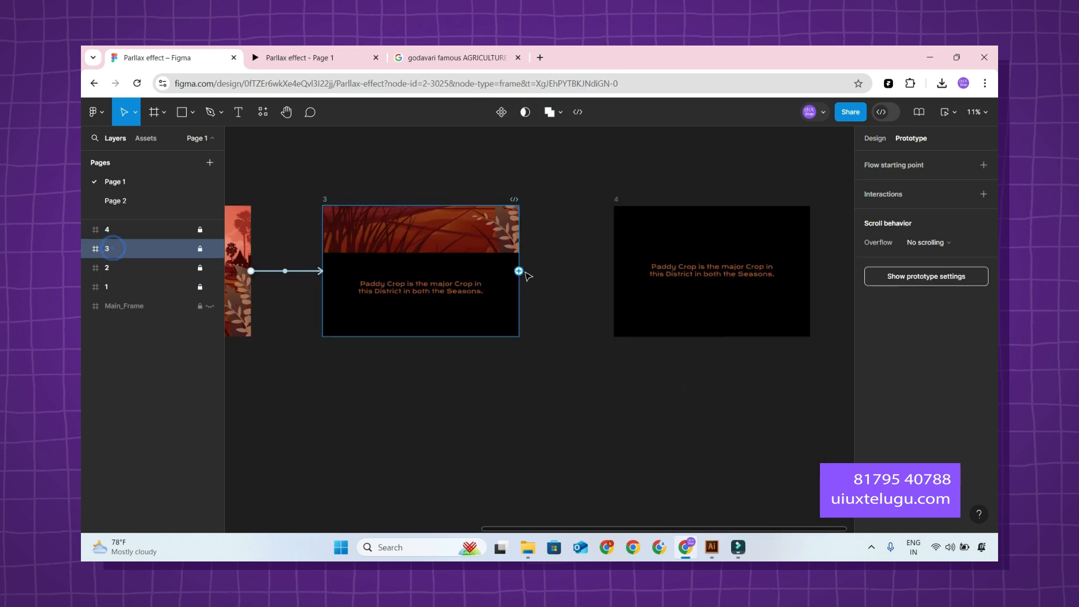
{"action": "left_click_drag", "start_coordinate": [519, 271], "coordinate": [662, 258]}
{"action": "left_click", "coordinate": [564, 301]}
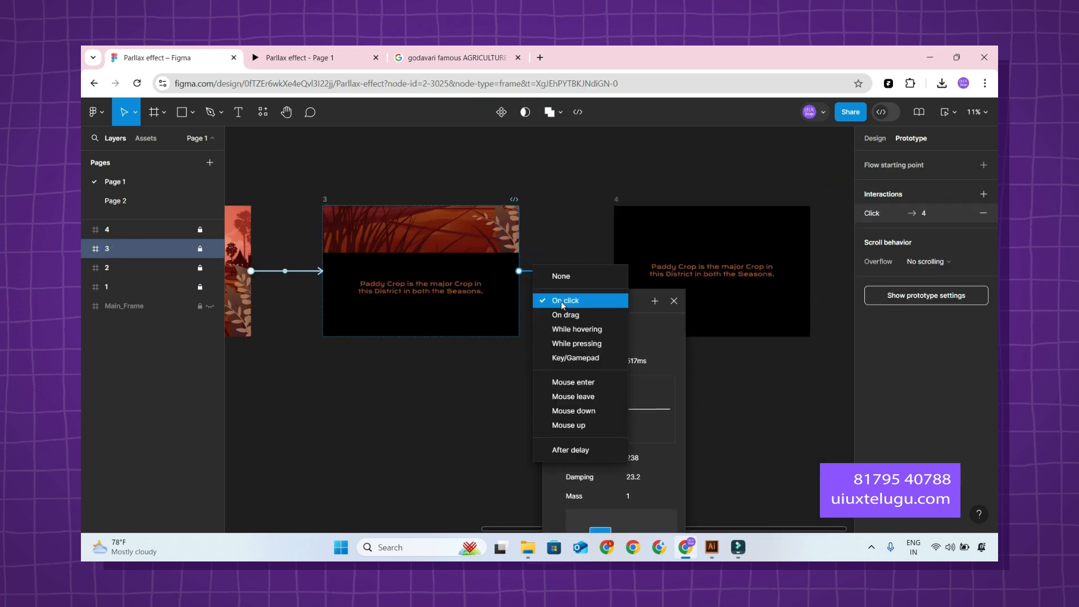
{"action": "left_click", "coordinate": [576, 448]}
{"action": "left_click", "coordinate": [770, 395]}
{"action": "key", "text": "shift+1"}
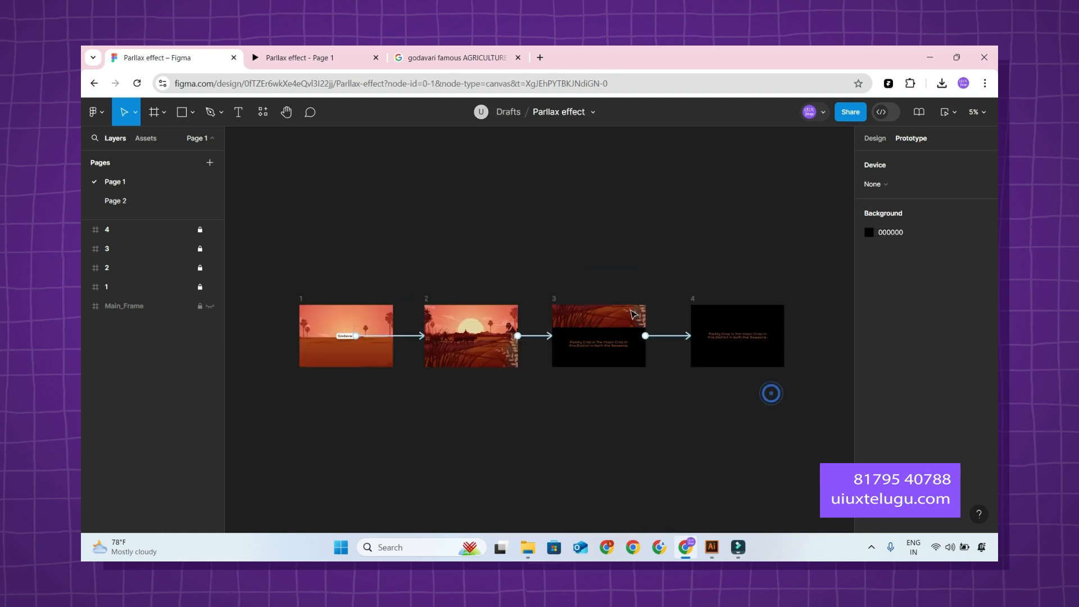
Play the prototype preview from the Godavari button to check the transitions through all four frames.
{"action": "left_click", "coordinate": [319, 53]}
{"action": "left_click", "coordinate": [176, 57]}
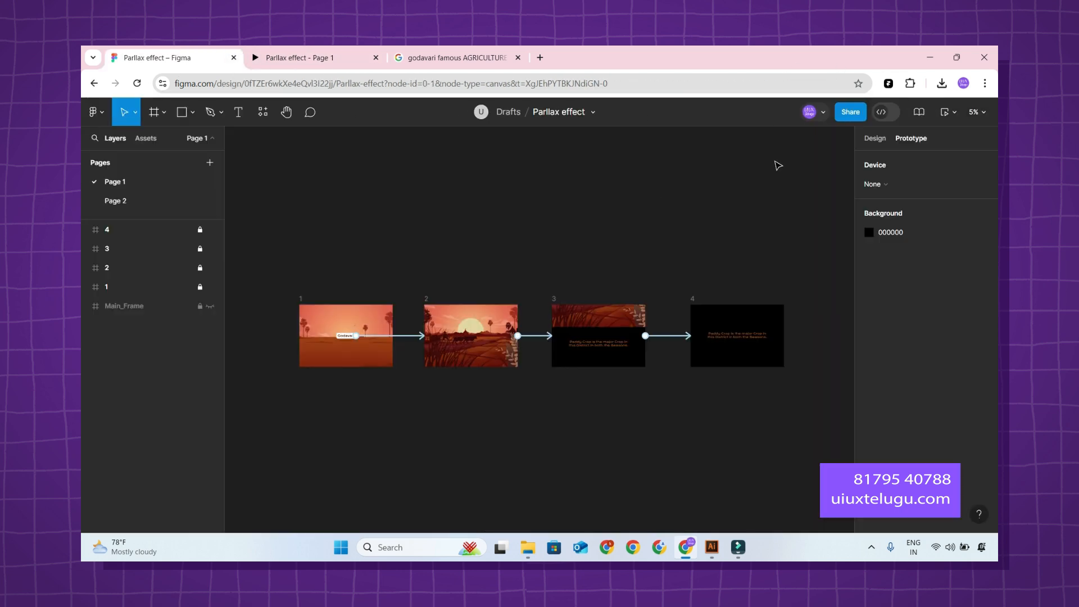
{"action": "left_click", "coordinate": [311, 63]}
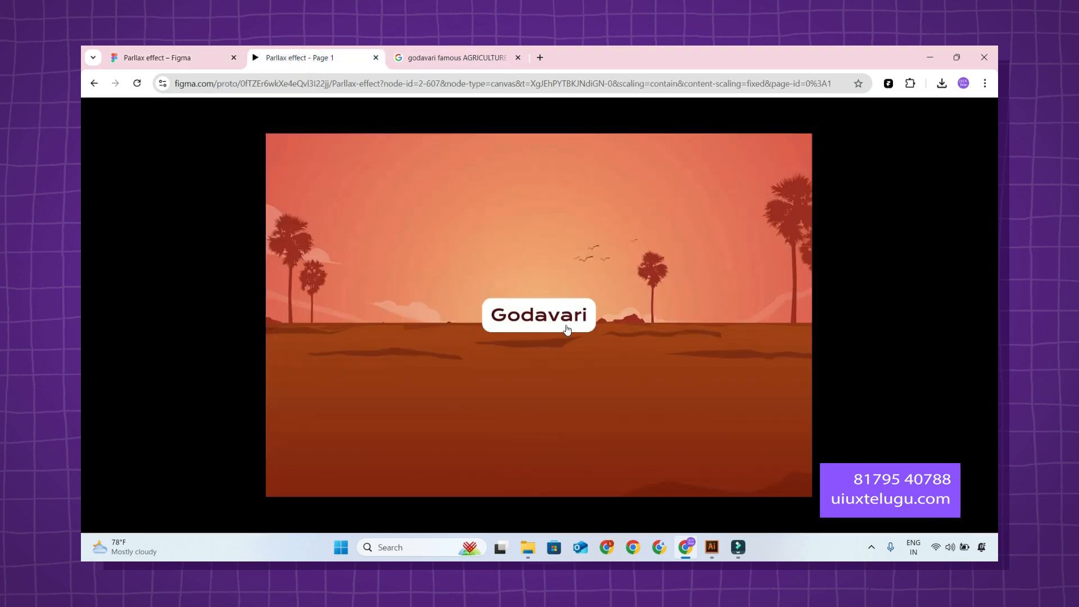
{"action": "left_click", "coordinate": [572, 319]}
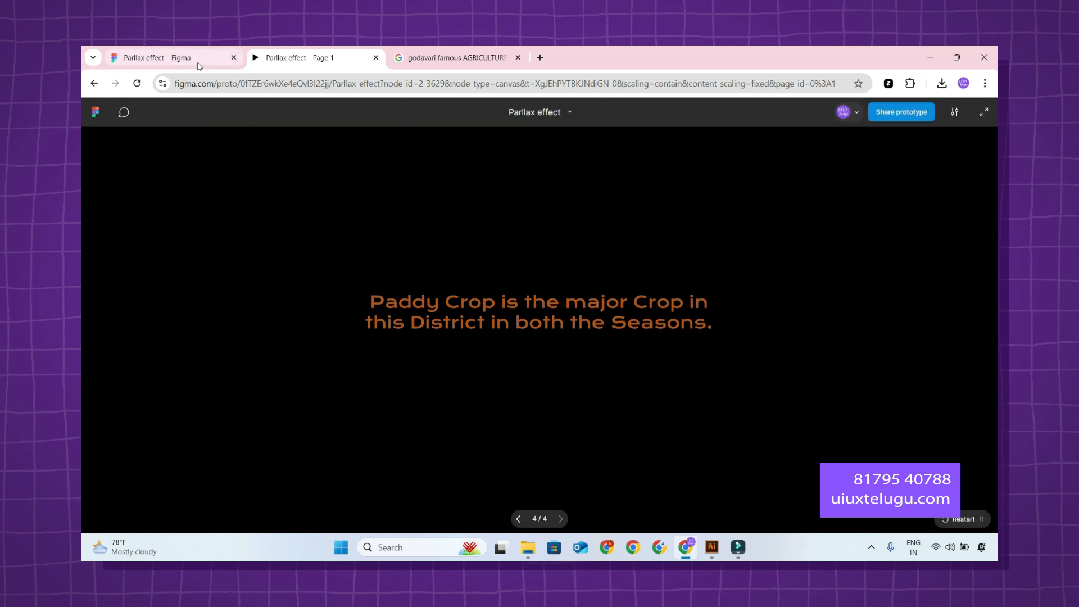
Back in the design file, set the duration of the Godavari button's transition to frame 2 to 1000 ms.
{"action": "mouse_move", "coordinate": [198, 67]}
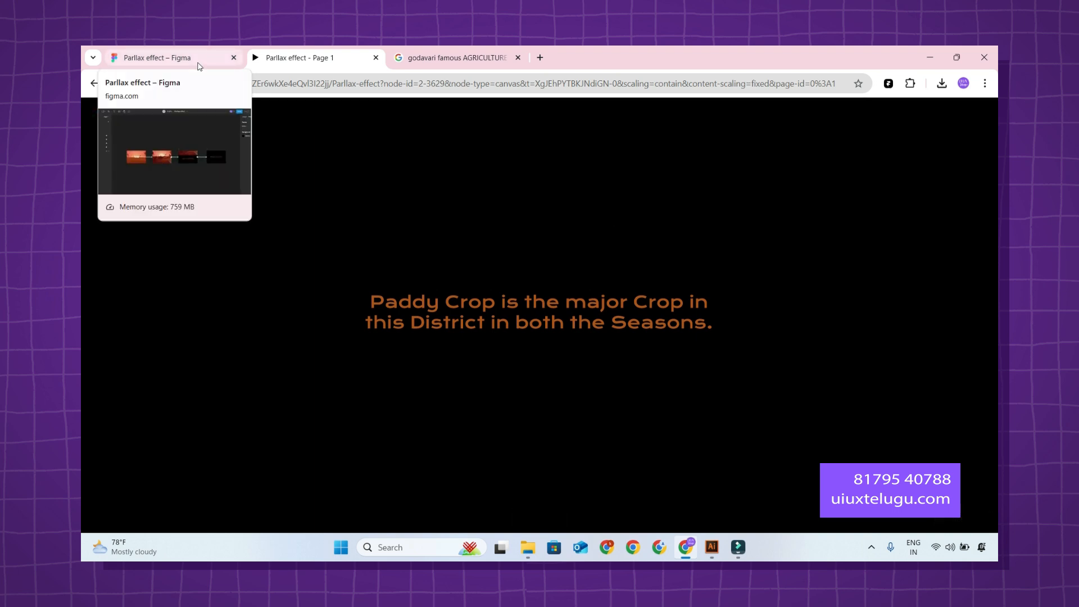
{"action": "left_click", "coordinate": [198, 66]}
{"action": "left_click", "coordinate": [410, 336]}
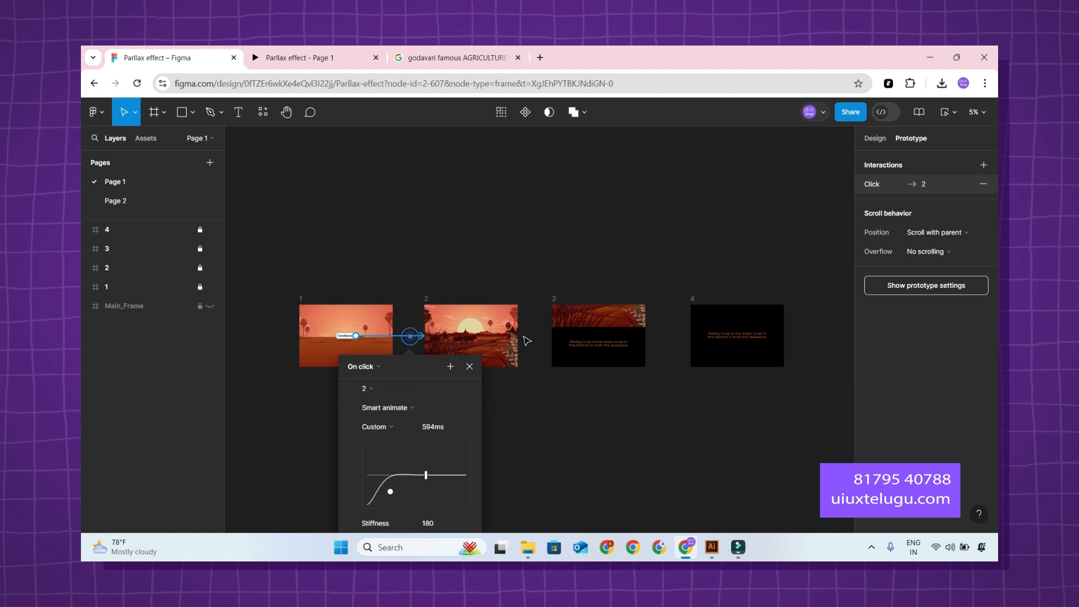
{"action": "left_click_drag", "start_coordinate": [431, 364], "coordinate": [618, 181]}
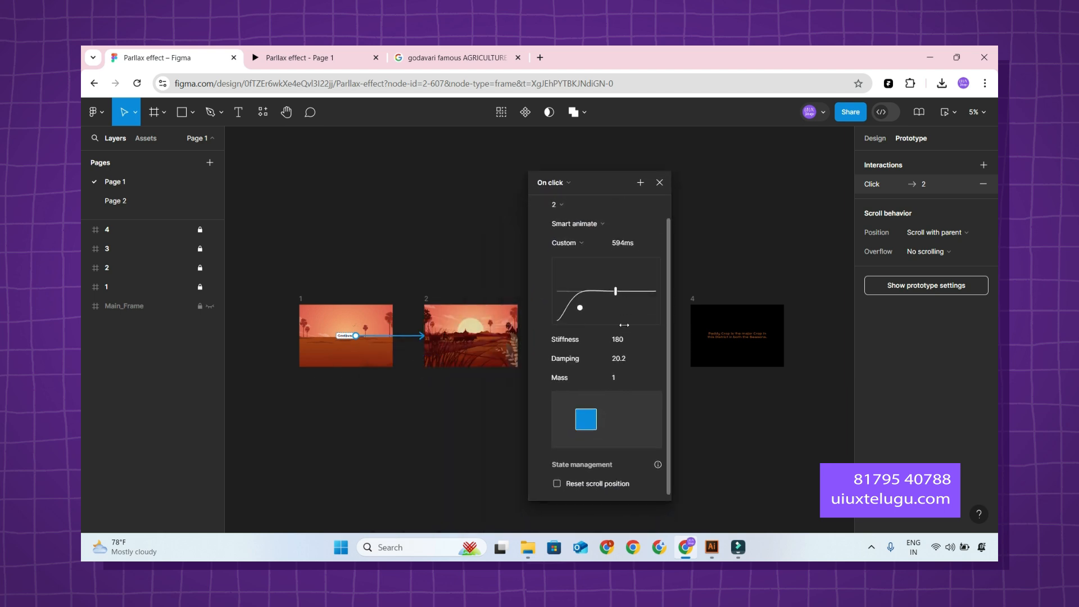
{"action": "scroll", "coordinate": [624, 325], "scroll_direction": "up", "scroll_amount": 1}
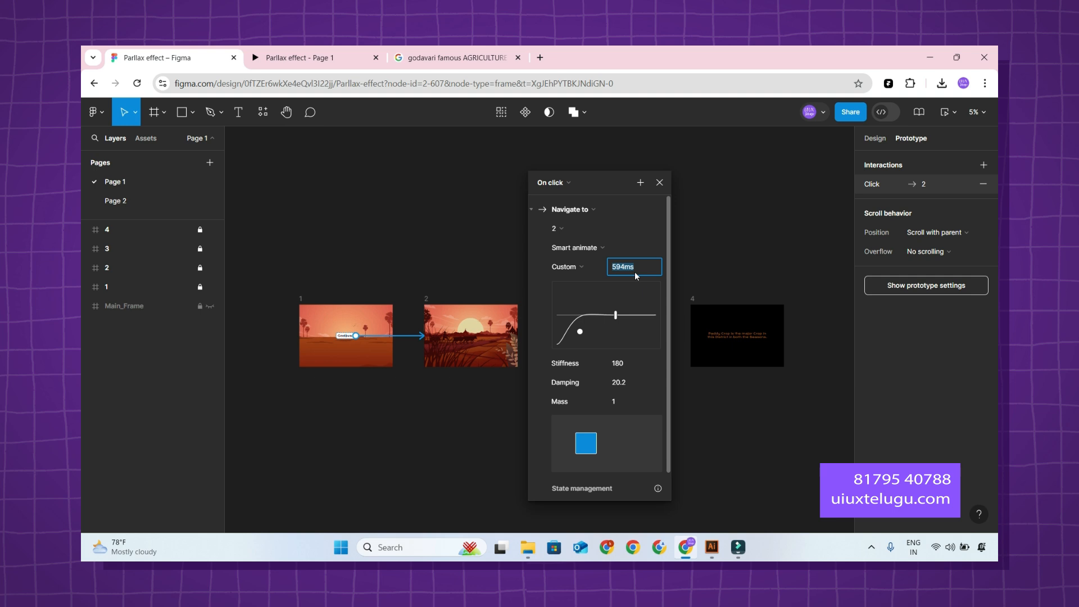
{"action": "key", "text": "Return"}
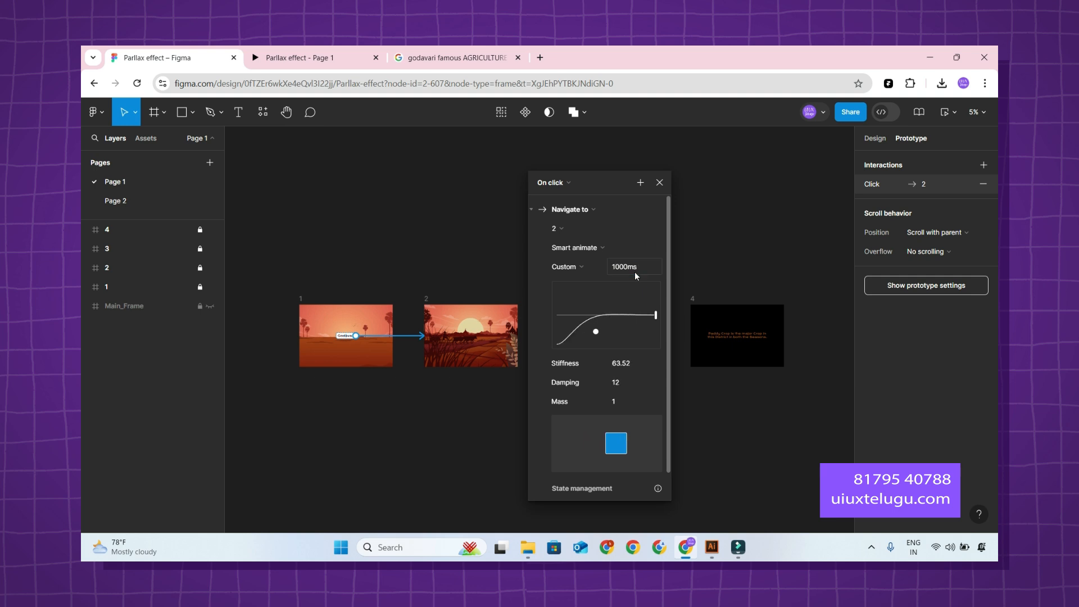
{"action": "left_click", "coordinate": [410, 246]}
Restart the prototype preview and play it from the Godavari button to check the slower first transition.
{"action": "left_click", "coordinate": [301, 55]}
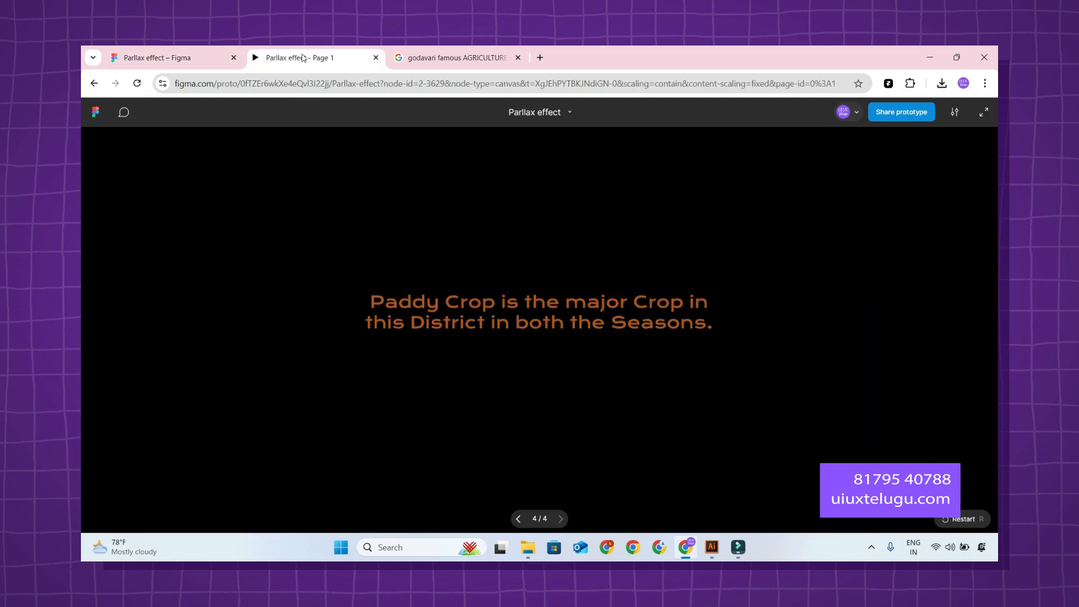
{"action": "key", "text": "r"}
{"action": "left_click", "coordinate": [552, 310]}
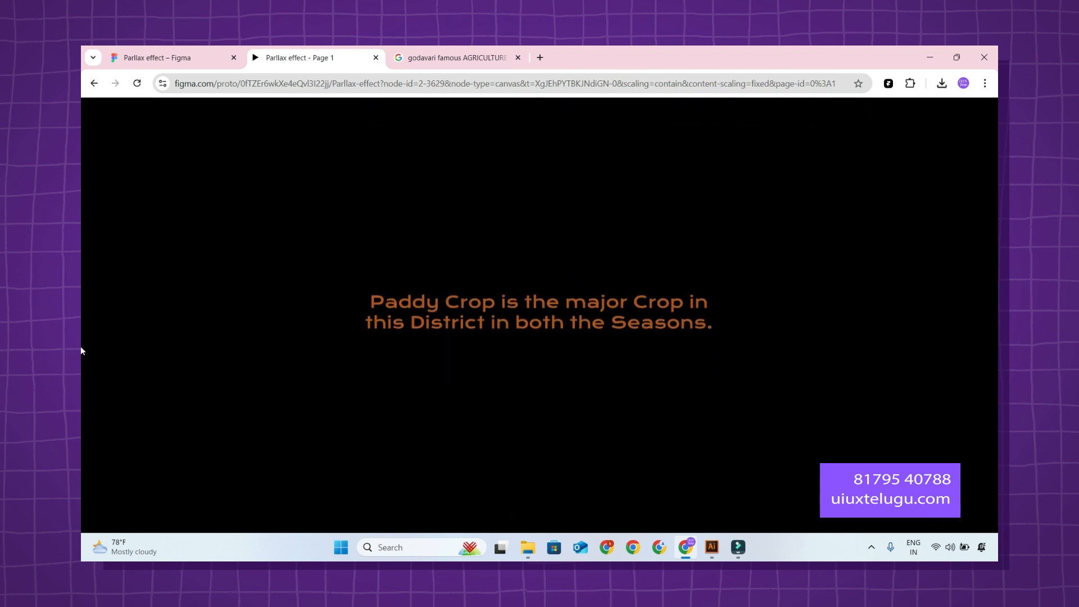
Back in the design file, set the After delay time of the frame 2 to frame 3 interaction to 1200 ms.
{"action": "scroll", "coordinate": [562, 357], "scroll_direction": "up", "scroll_amount": 3}
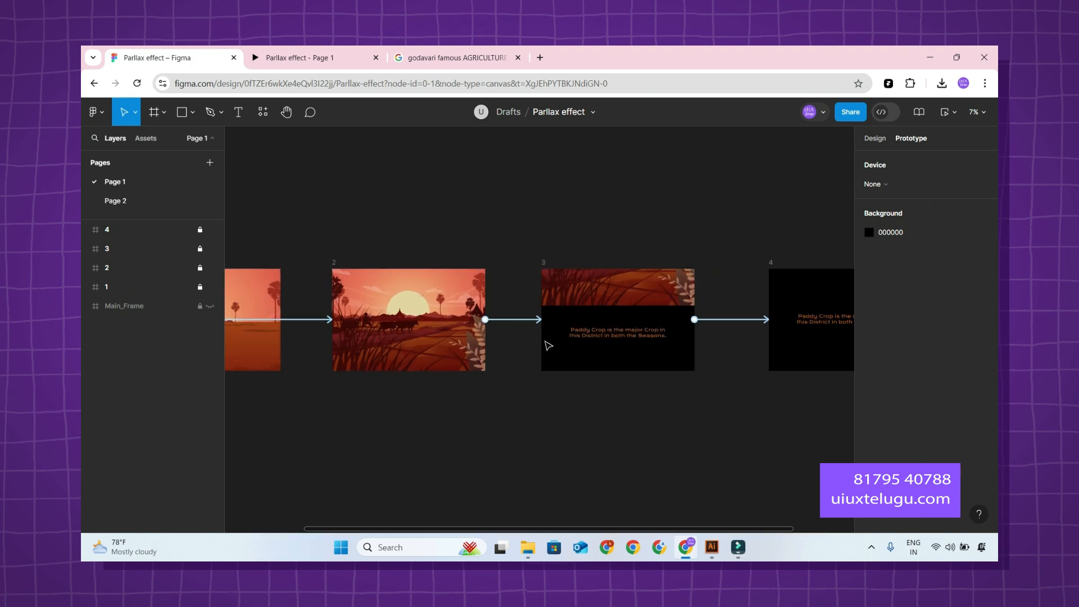
{"action": "left_click", "coordinate": [512, 319]}
{"action": "left_click_drag", "start_coordinate": [540, 333], "coordinate": [683, 169]}
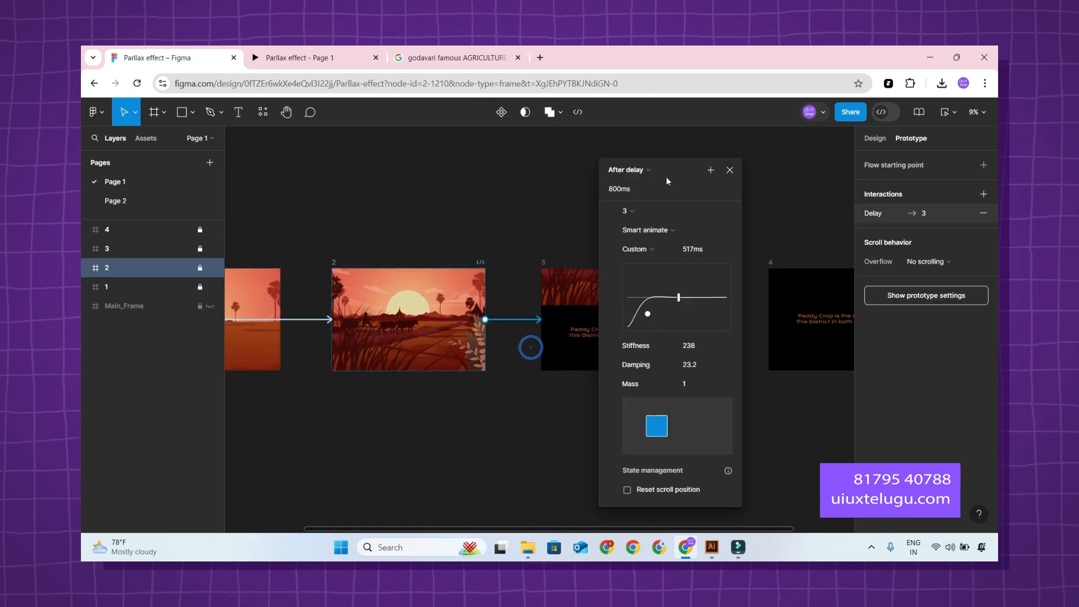
{"action": "left_click", "coordinate": [641, 191]}
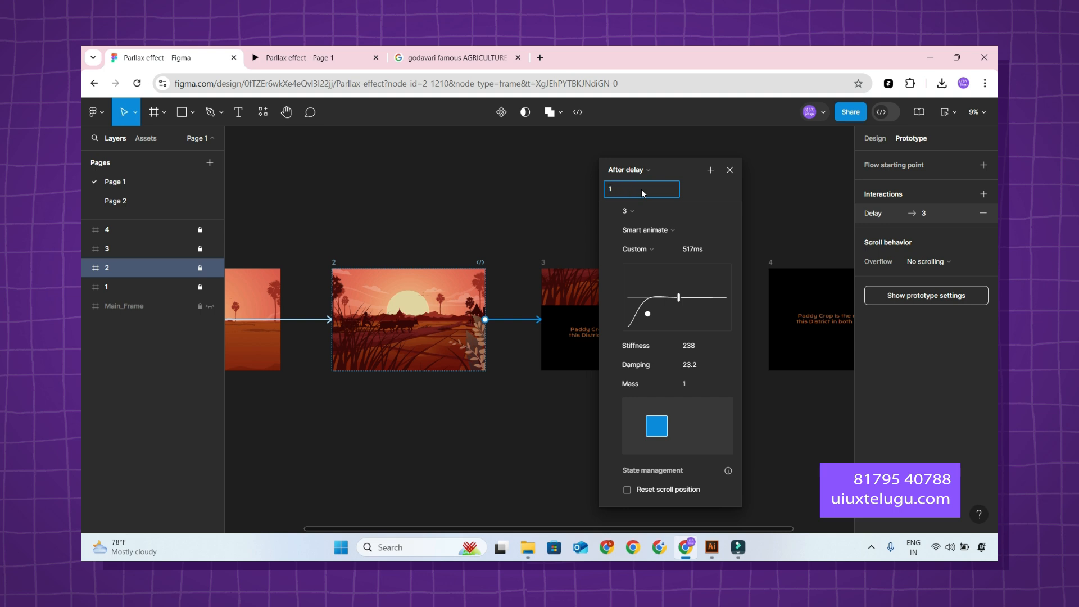
{"action": "key", "text": "Return"}
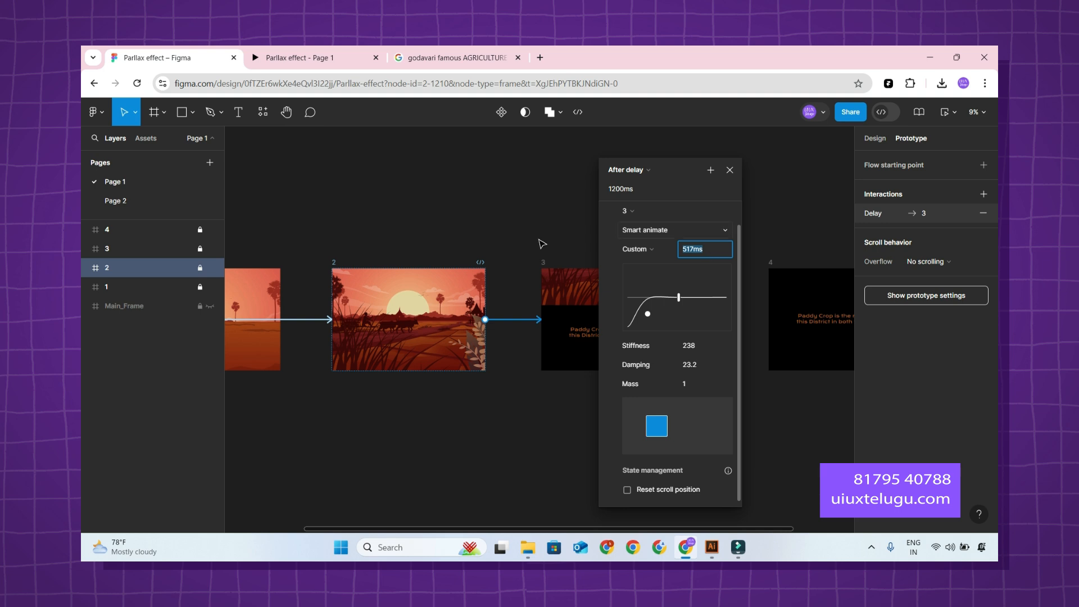
{"action": "left_click", "coordinate": [428, 217]}
Set the delay of the frame 3 to frame 4 interaction to 1000 ms and change its animation duration.
{"action": "scroll", "coordinate": [646, 236], "scroll_direction": "right", "scroll_amount": 3}
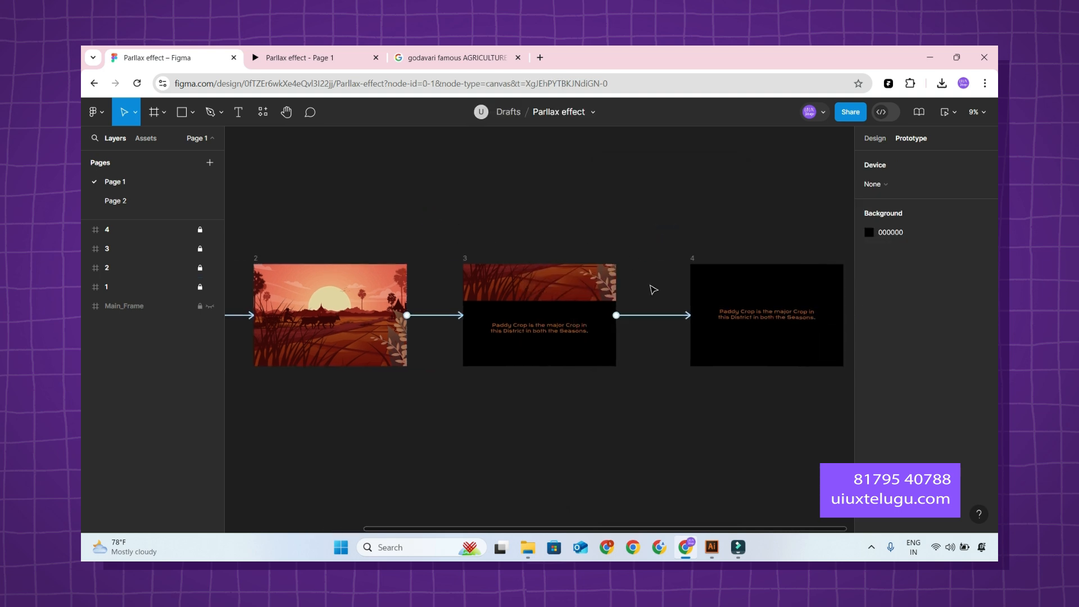
{"action": "left_click", "coordinate": [655, 315]}
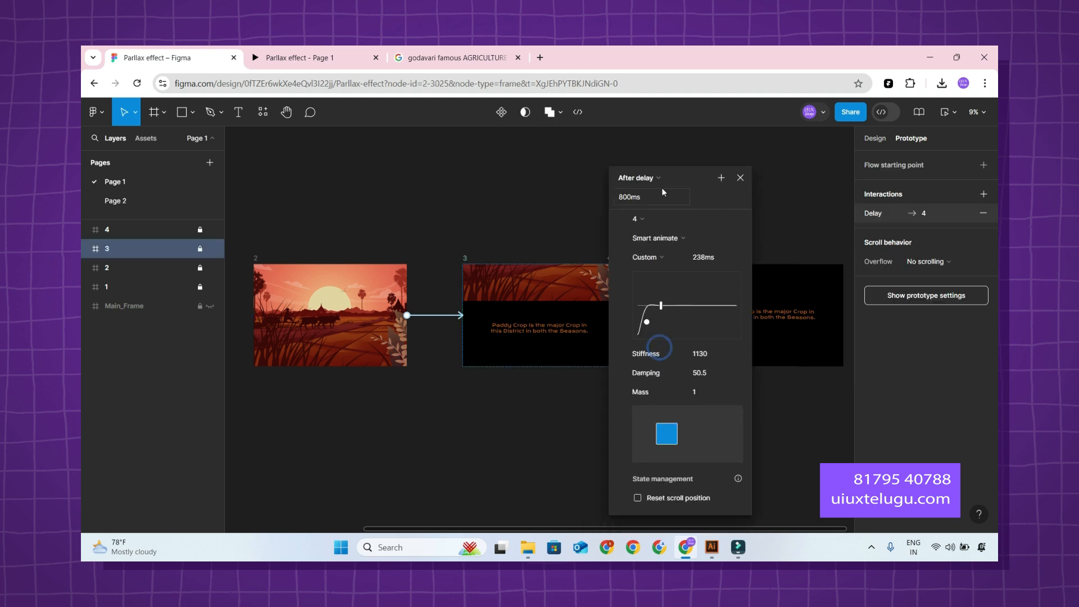
{"action": "left_click", "coordinate": [649, 197]}
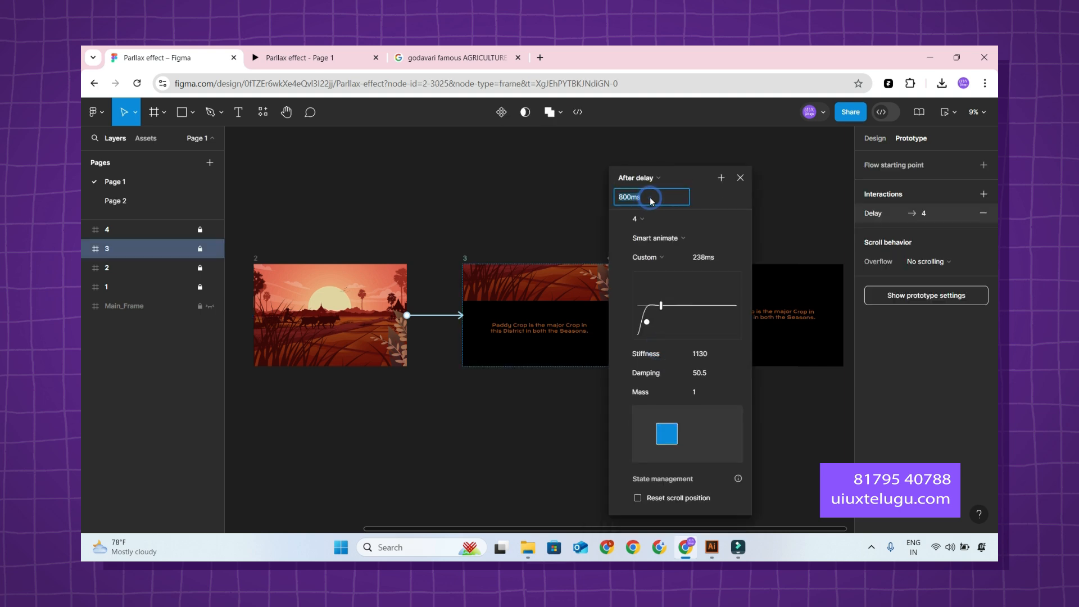
{"action": "type", "text": "1000ms"}
{"action": "key", "text": "Return"}
{"action": "left_click", "coordinate": [713, 260]}
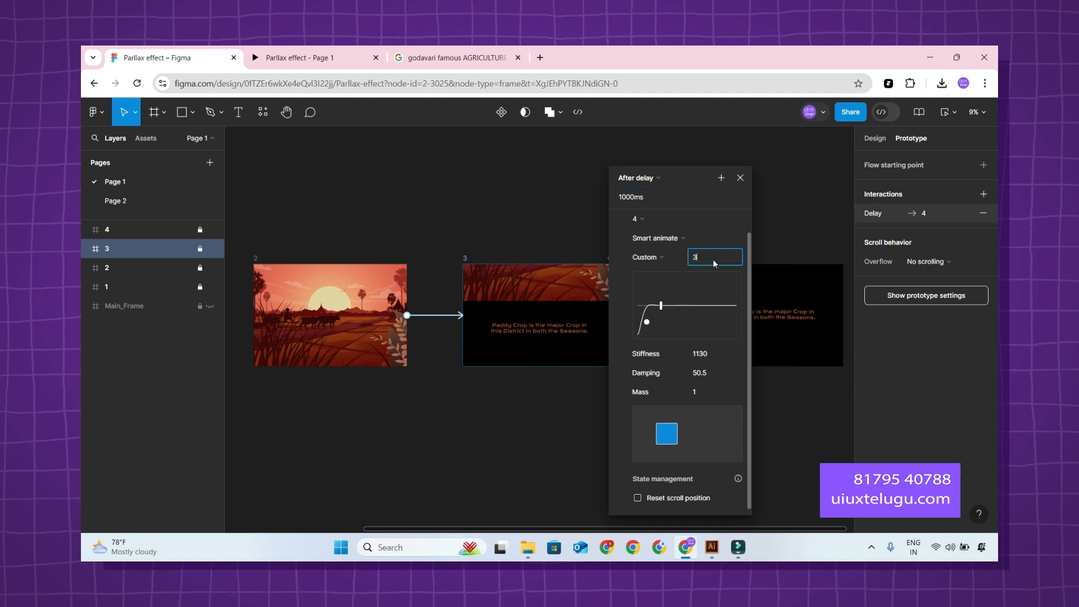
{"action": "key", "text": "Return"}
{"action": "left_click", "coordinate": [516, 183]}
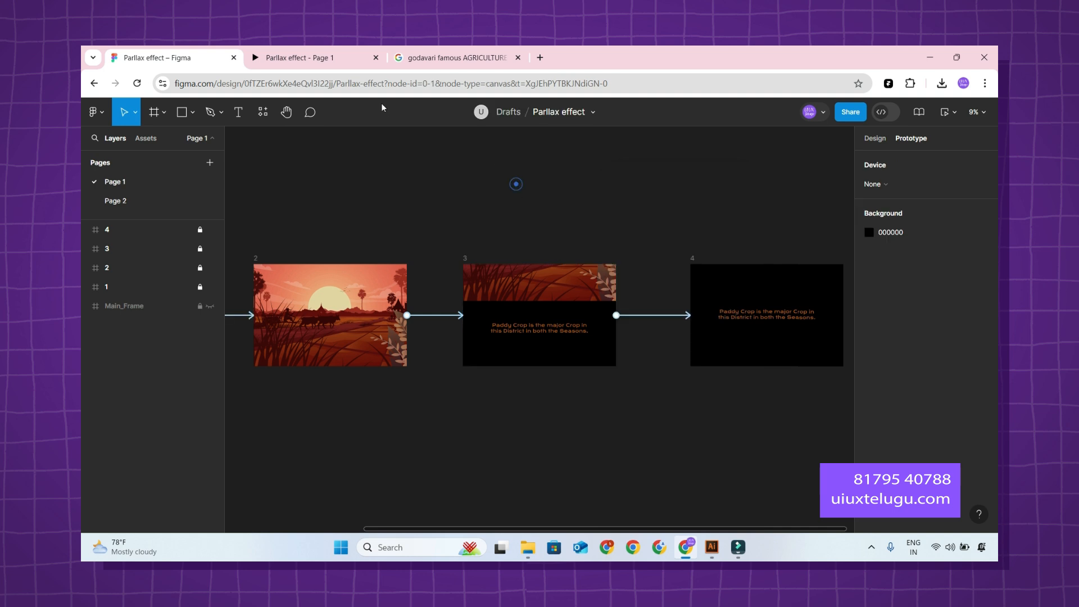
Play the prototype preview from the Godavari button to check the new delays, and return to the design file.
{"action": "left_click", "coordinate": [302, 58]}
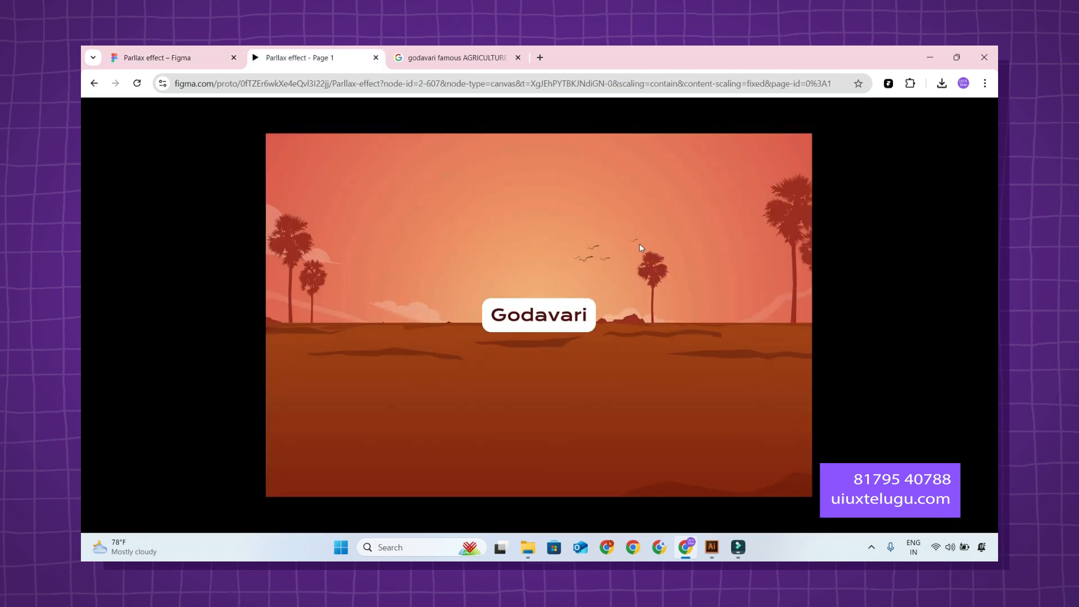
{"action": "left_click", "coordinate": [573, 330]}
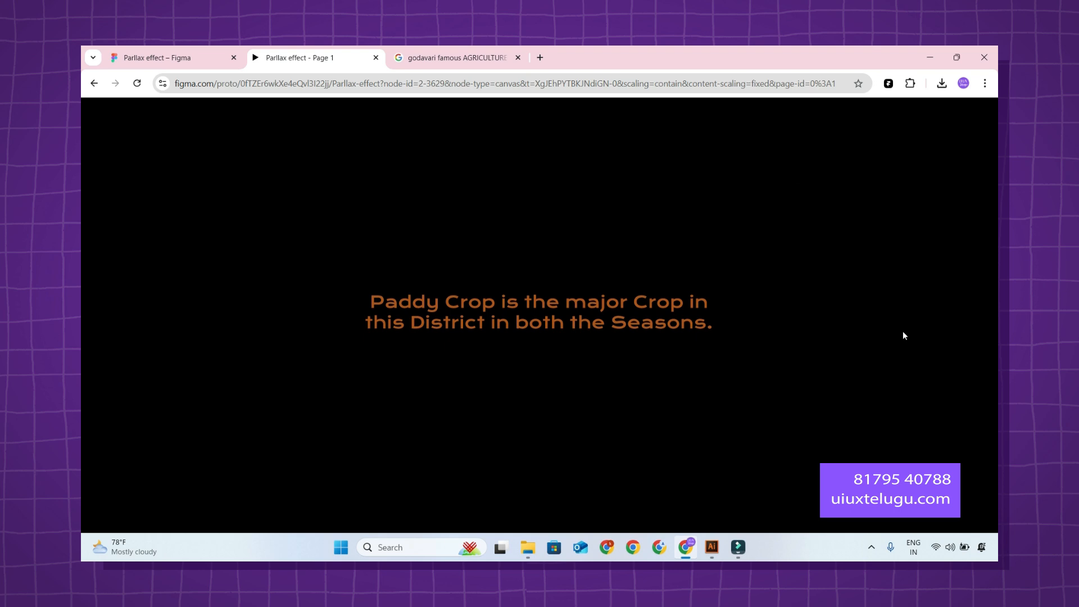
{"action": "left_click", "coordinate": [203, 58]}
Look over the four linked frames and inspect the layer groups inside frame 2.
{"action": "scroll", "coordinate": [660, 237], "scroll_direction": "down", "scroll_amount": 3}
{"action": "left_click_drag", "start_coordinate": [609, 218], "coordinate": [659, 243]}
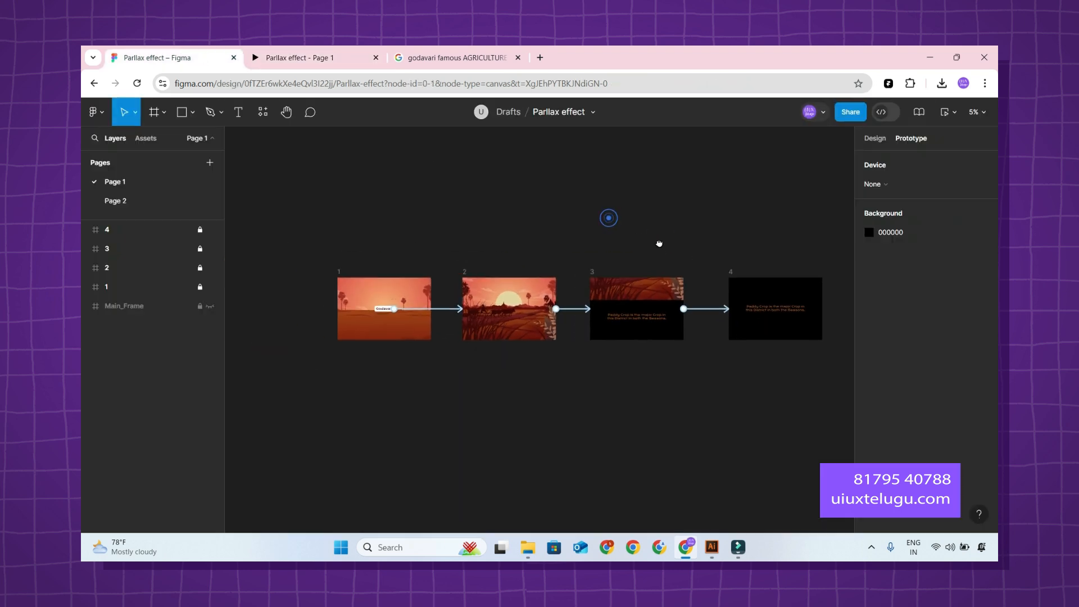
{"action": "scroll", "coordinate": [475, 307], "scroll_direction": "up", "scroll_amount": 3}
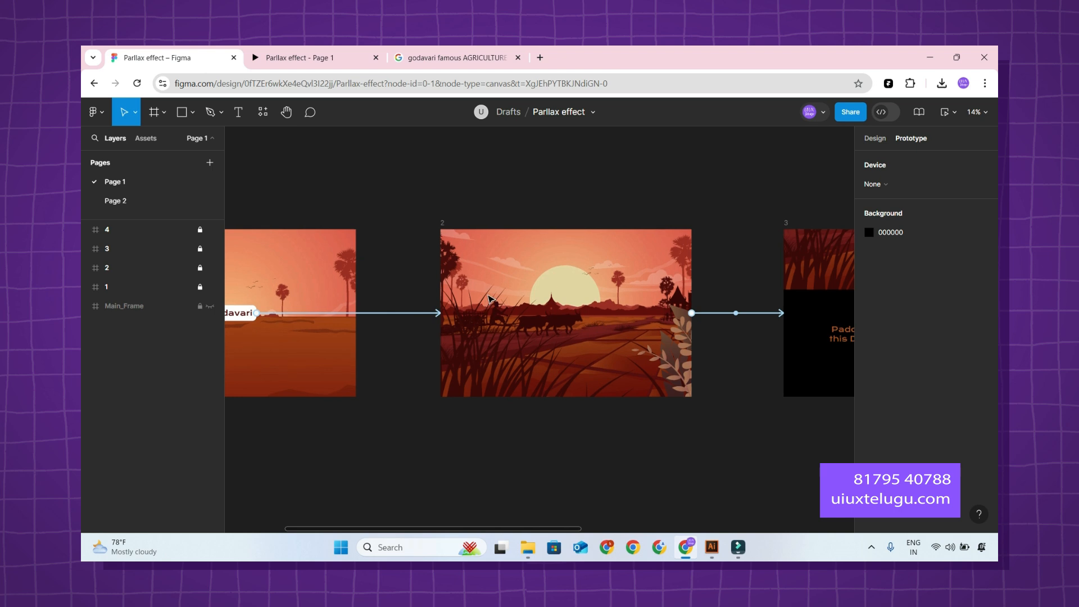
{"action": "scroll", "coordinate": [489, 298], "scroll_direction": "down", "scroll_amount": 1}
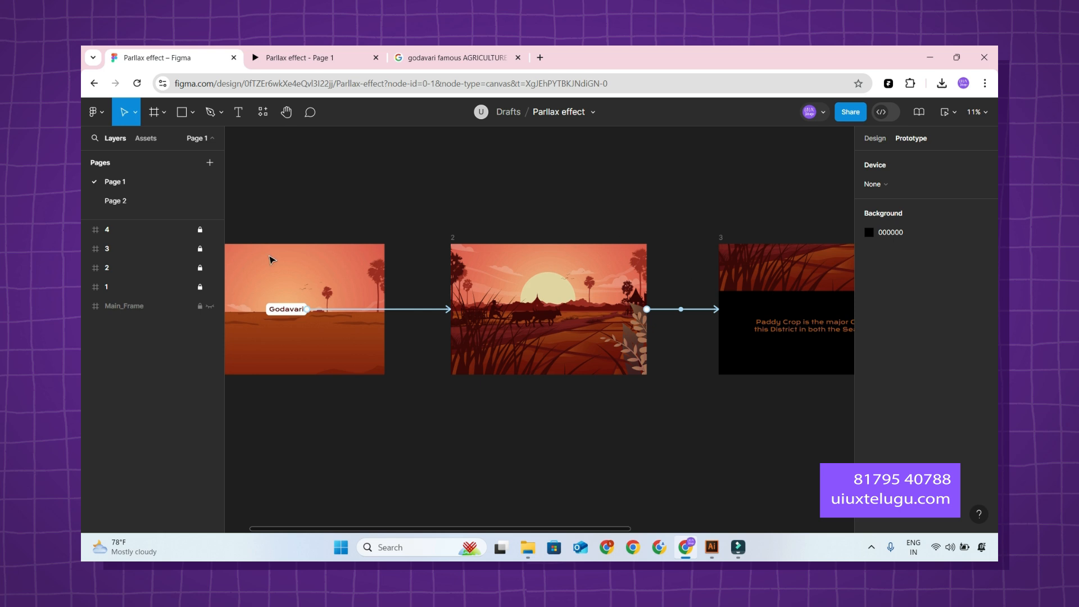
{"action": "left_click", "coordinate": [85, 268]}
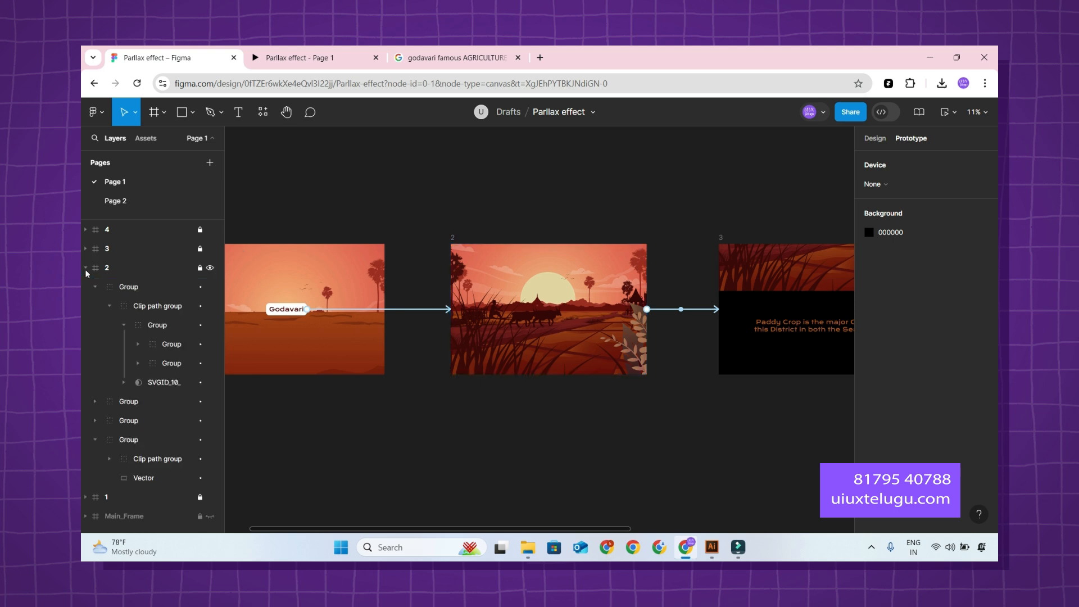
{"action": "left_click", "coordinate": [160, 284]}
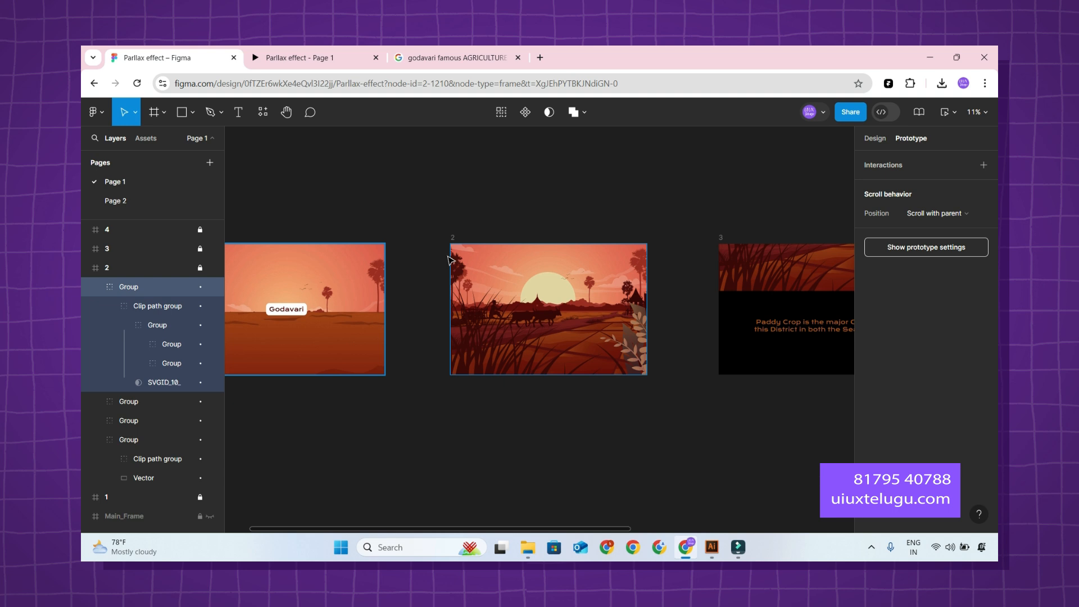
{"action": "left_click", "coordinate": [436, 220]}
Open the Godavari button's On click interaction to frame 2 and keep Smart animate as its animation.
{"action": "scroll", "coordinate": [408, 296], "scroll_direction": "left", "scroll_amount": 2}
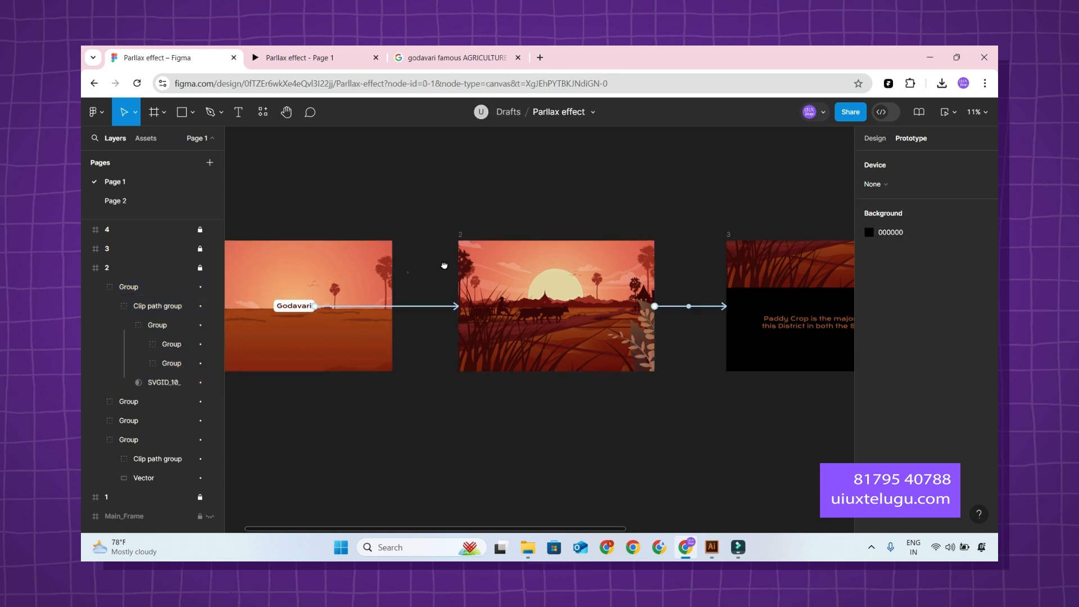
{"action": "left_click", "coordinate": [445, 301]}
{"action": "left_click", "coordinate": [446, 304]}
{"action": "left_click_drag", "start_coordinate": [439, 319], "coordinate": [577, 194]}
{"action": "left_click", "coordinate": [546, 237]}
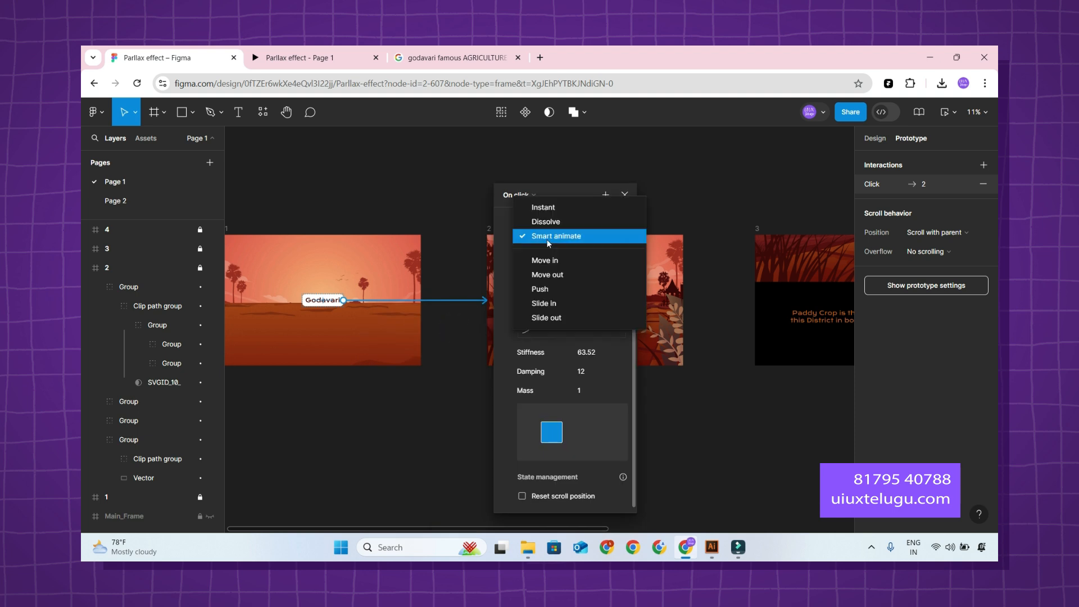
{"action": "left_click", "coordinate": [548, 238]}
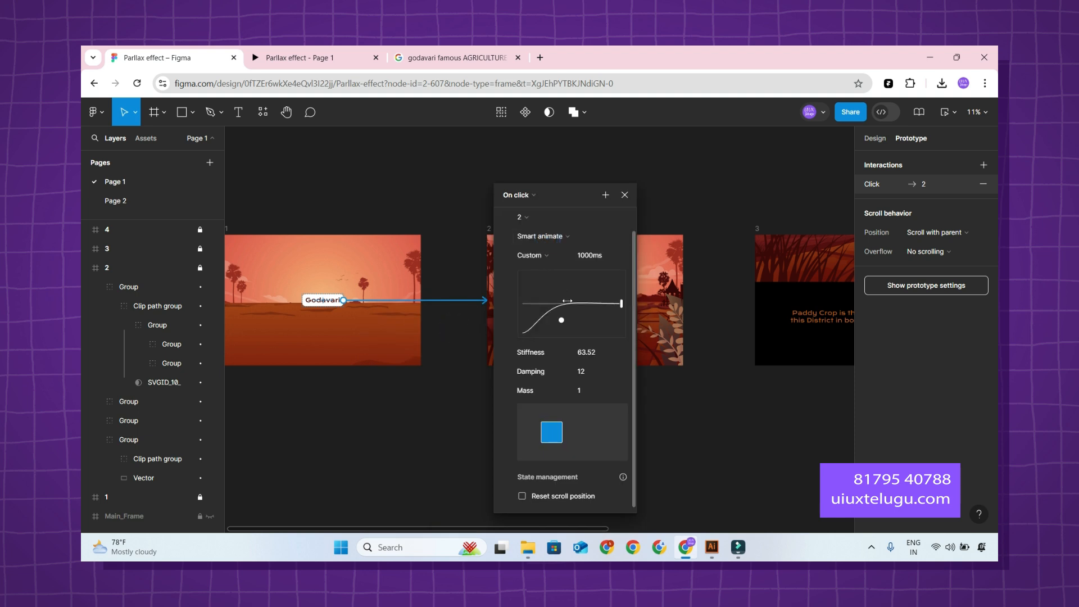
Switch the Godavari transition's easing to Custom bezier and shape the curve to 1, 0.05, 0, 0.91.
{"action": "left_click", "coordinate": [530, 255]}
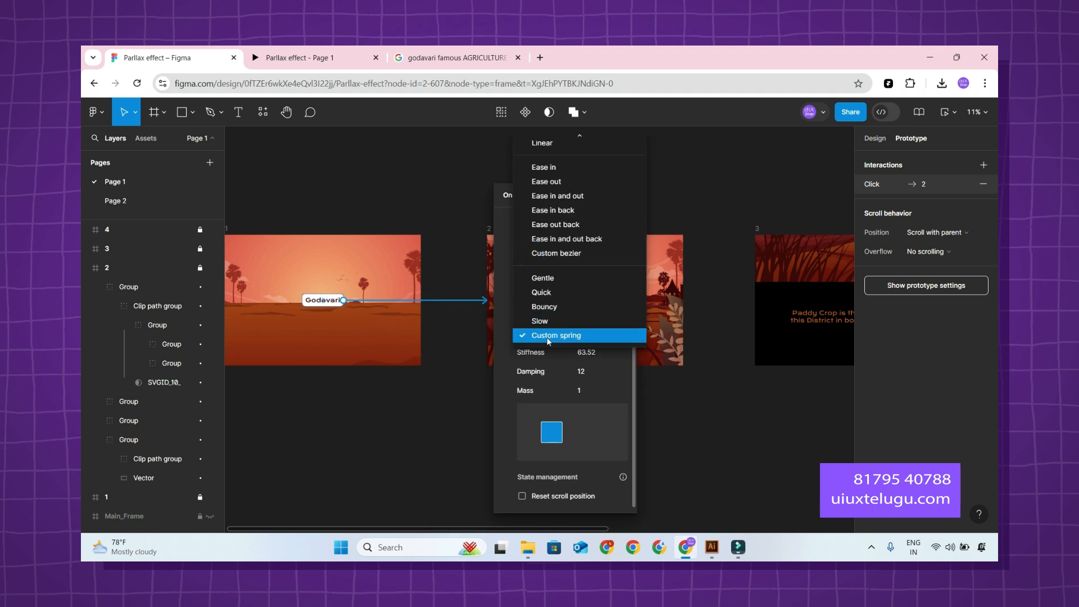
{"action": "left_click", "coordinate": [548, 337]}
{"action": "left_click", "coordinate": [533, 250]}
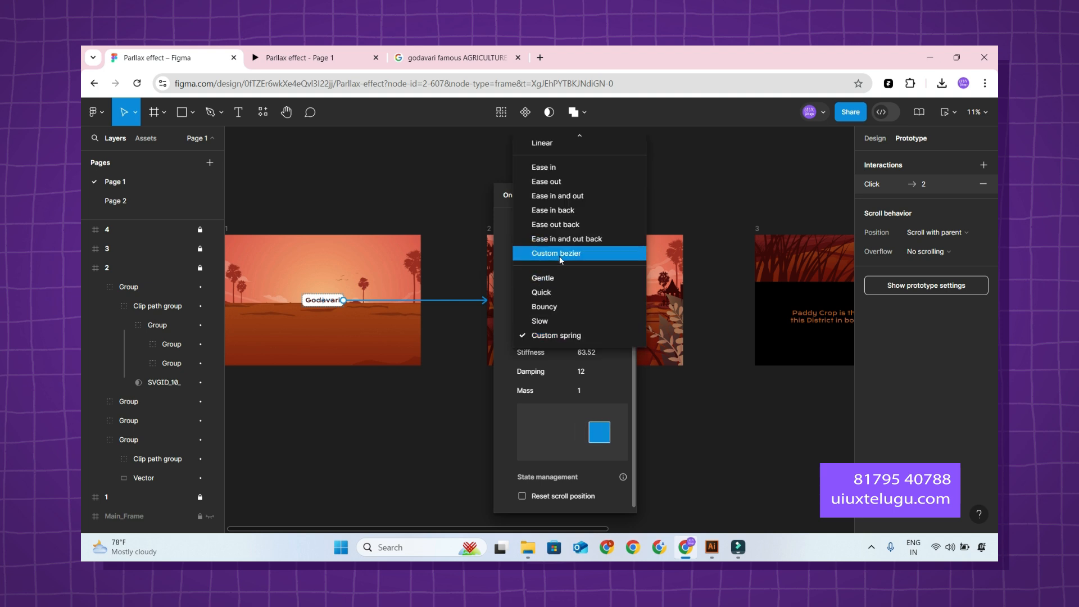
{"action": "left_click", "coordinate": [558, 254]}
{"action": "left_click_drag", "start_coordinate": [574, 290], "coordinate": [518, 297]}
{"action": "left_click_drag", "start_coordinate": [544, 350], "coordinate": [603, 348]}
Play the prototype preview from the Godavari button to check the custom bezier transition.
{"action": "left_click", "coordinate": [303, 58]}
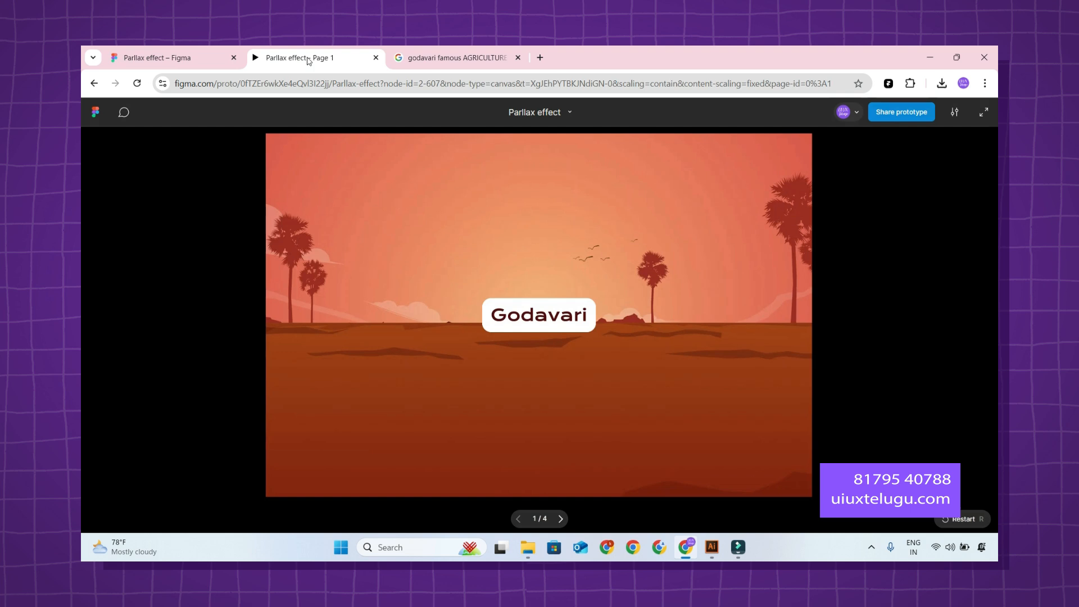
{"action": "left_click", "coordinate": [566, 316]}
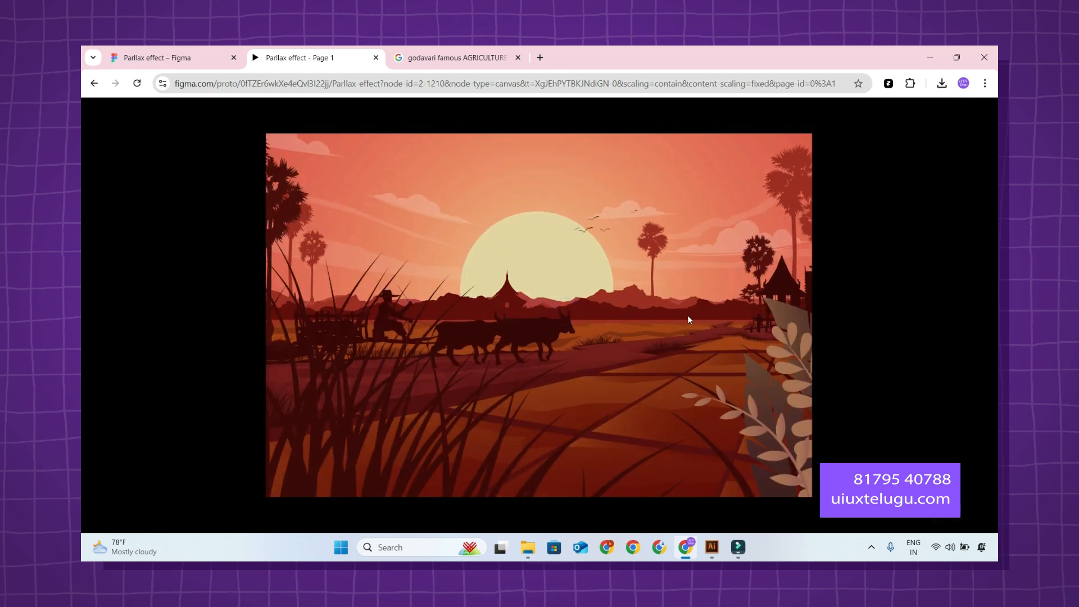
{"action": "left_click", "coordinate": [686, 315]}
{"action": "left_click", "coordinate": [560, 316]}
Back in the design file, change the Godavari transition's animation to Slide in.
{"action": "left_click", "coordinate": [186, 59]}
{"action": "left_click", "coordinate": [541, 233]}
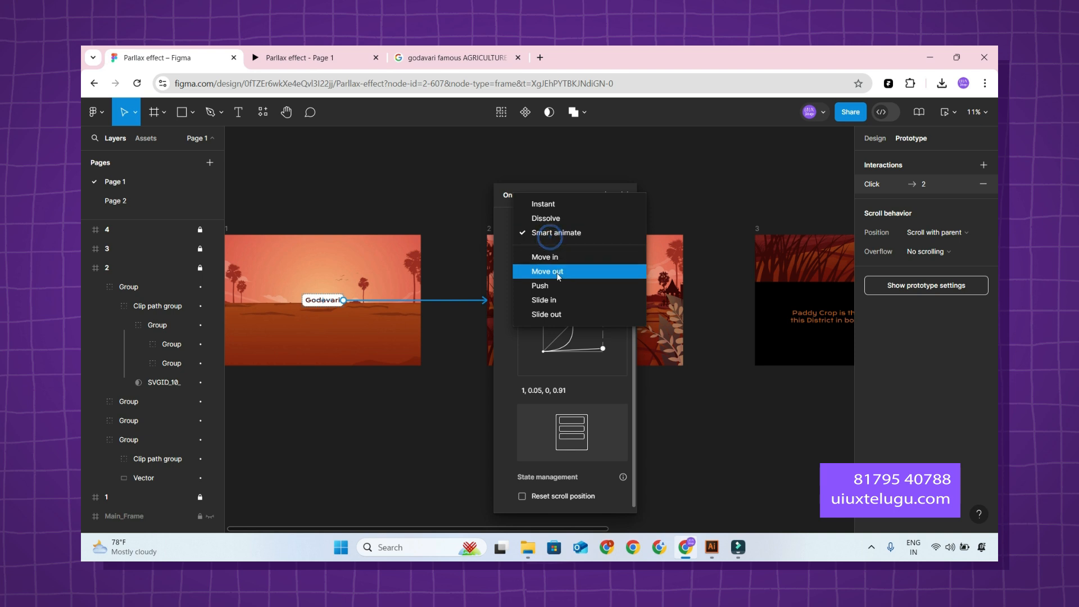
{"action": "left_click", "coordinate": [558, 301]}
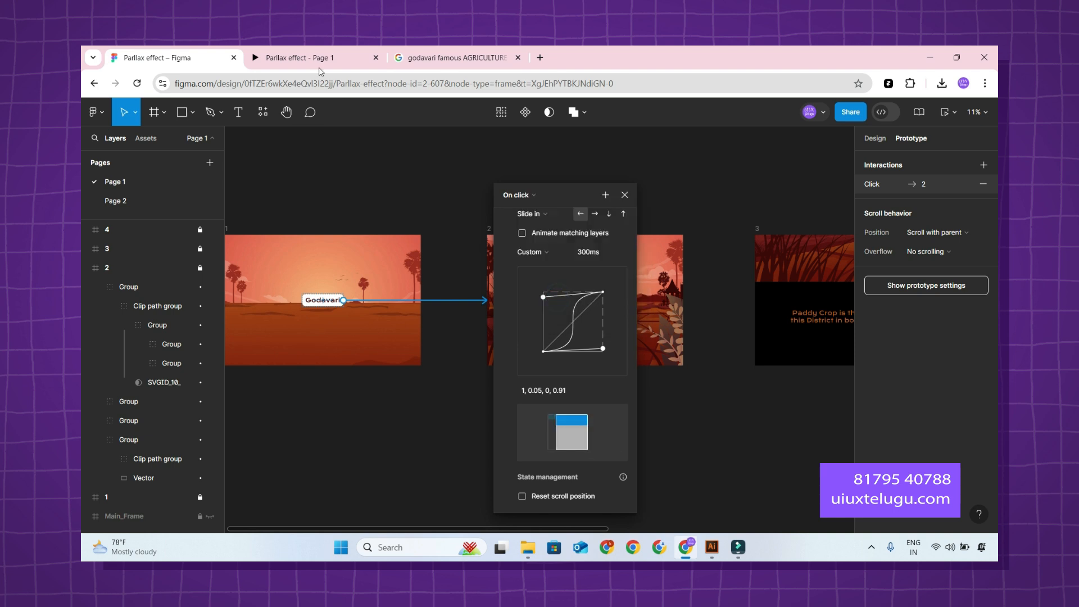
Play the prototype preview from the Godavari button to check the Slide in transition.
{"action": "left_click", "coordinate": [306, 58]}
{"action": "left_click", "coordinate": [557, 323]}
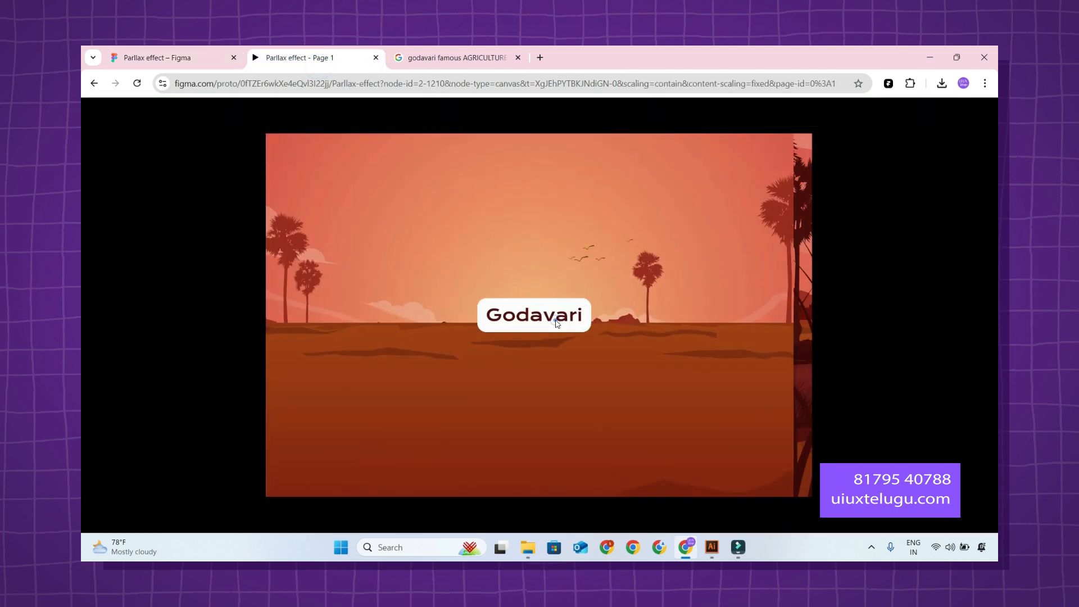
{"action": "left_click", "coordinate": [553, 322]}
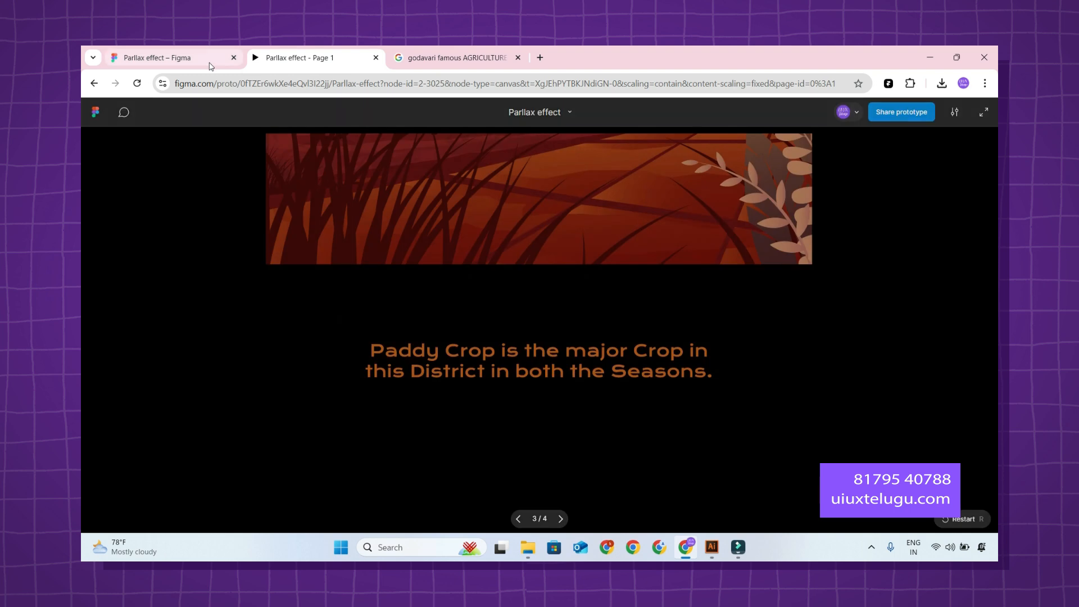
Back in the design file, set the Godavari transition to Smart animate with Slow easing.
{"action": "left_click", "coordinate": [206, 61]}
{"action": "left_click", "coordinate": [538, 251]}
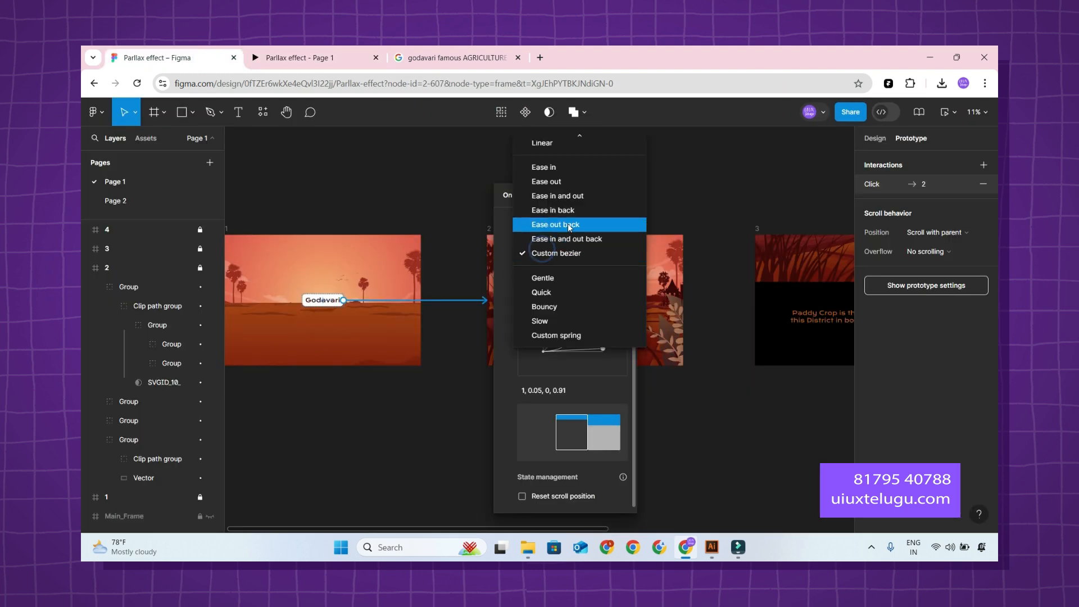
{"action": "left_click", "coordinate": [497, 264]}
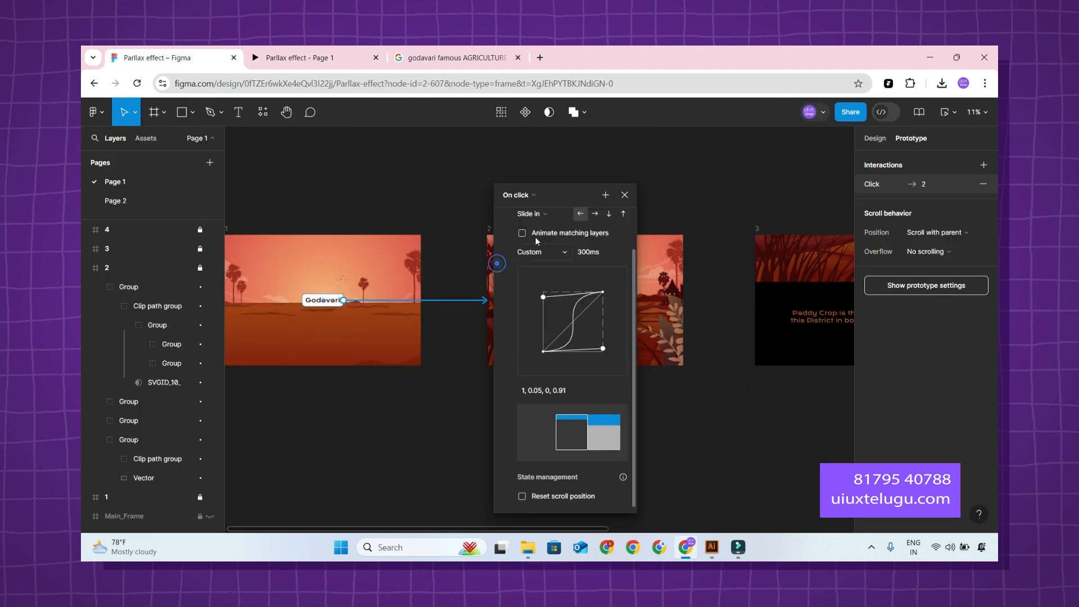
{"action": "scroll", "coordinate": [534, 238], "scroll_direction": "up", "scroll_amount": 1}
{"action": "left_click", "coordinate": [535, 259]}
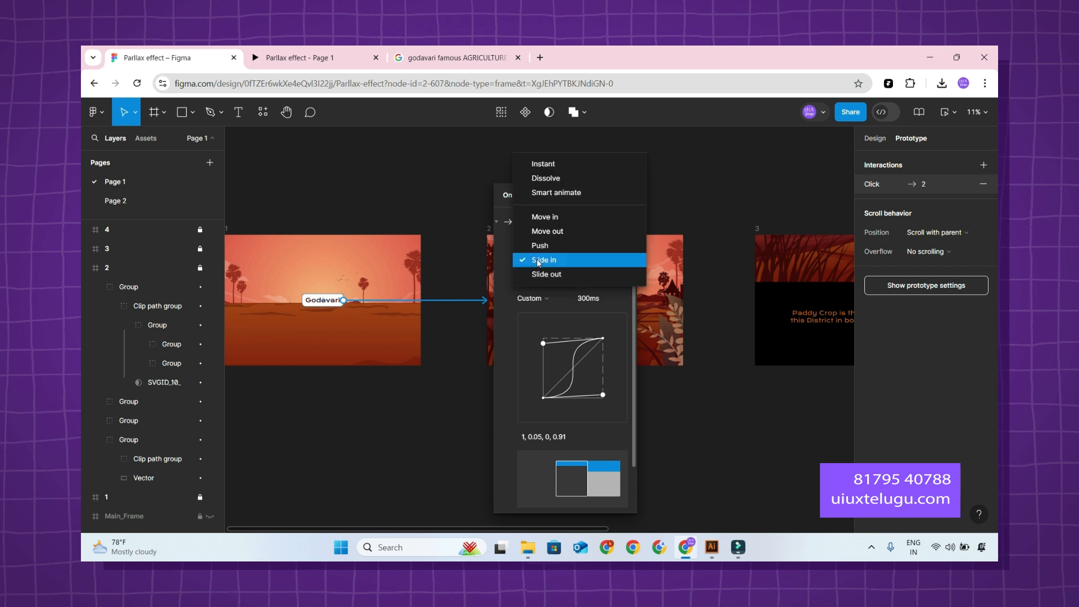
{"action": "left_click", "coordinate": [573, 192]}
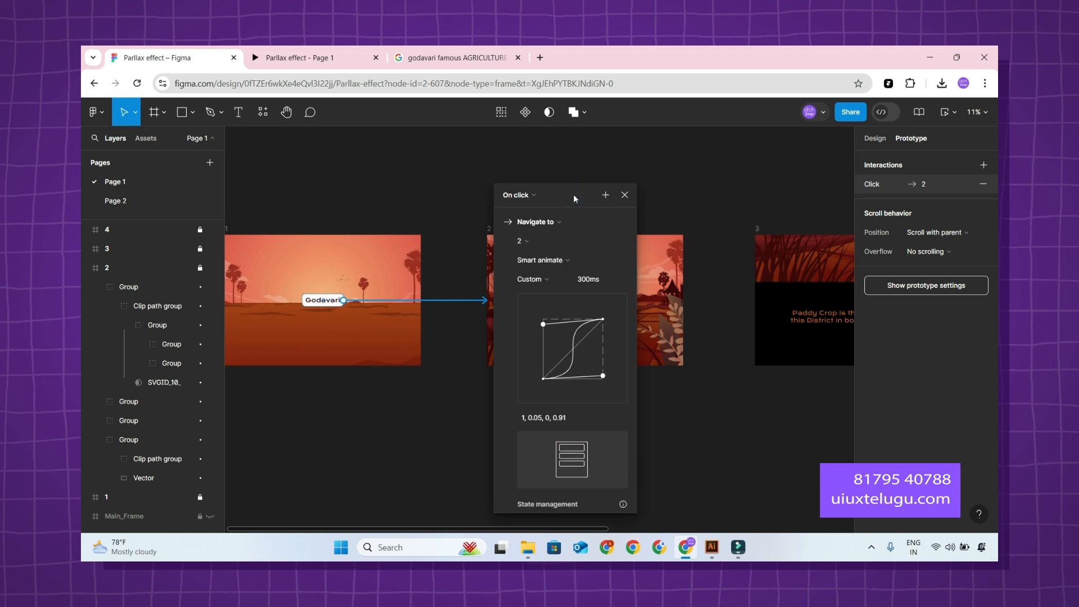
{"action": "left_click", "coordinate": [544, 281]}
{"action": "left_click", "coordinate": [559, 321]}
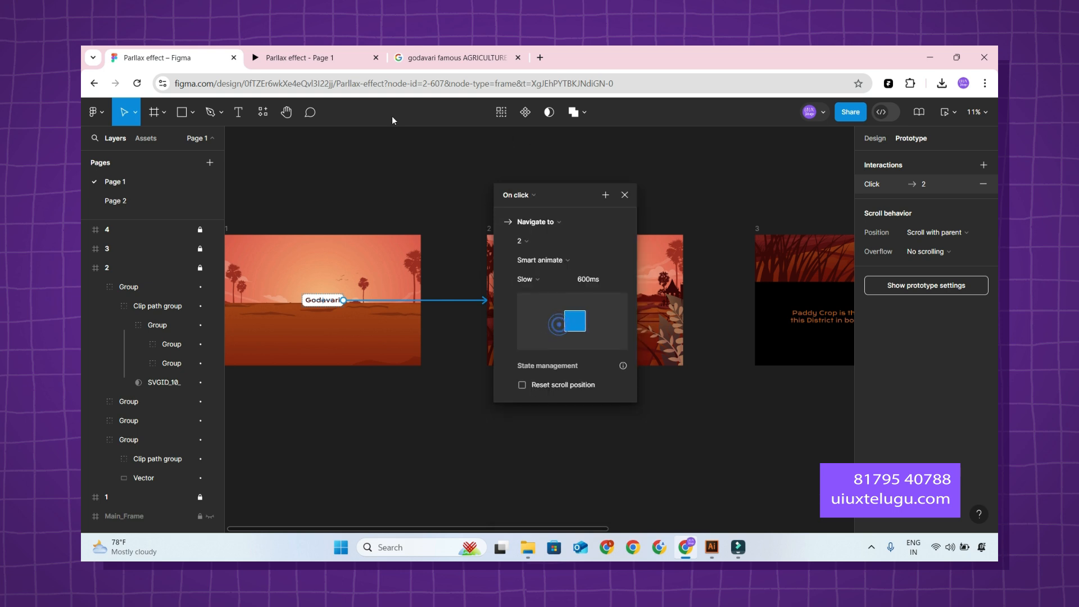
Play the prototype preview from the Godavari button, then restart and replay it to check the Slow easing.
{"action": "left_click", "coordinate": [314, 58]}
{"action": "left_click", "coordinate": [683, 302]}
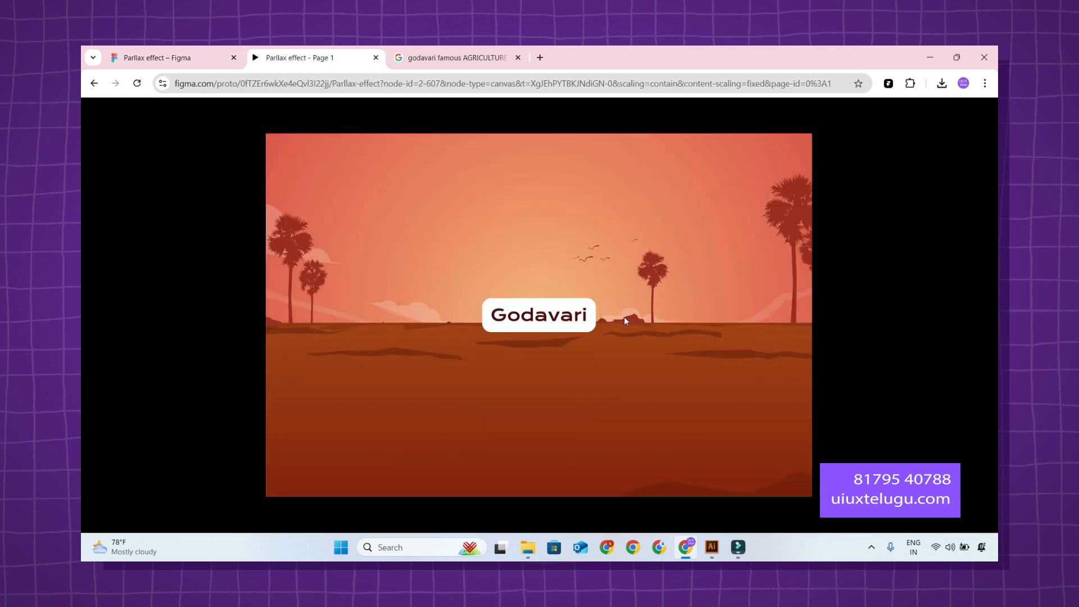
{"action": "left_click", "coordinate": [560, 316]}
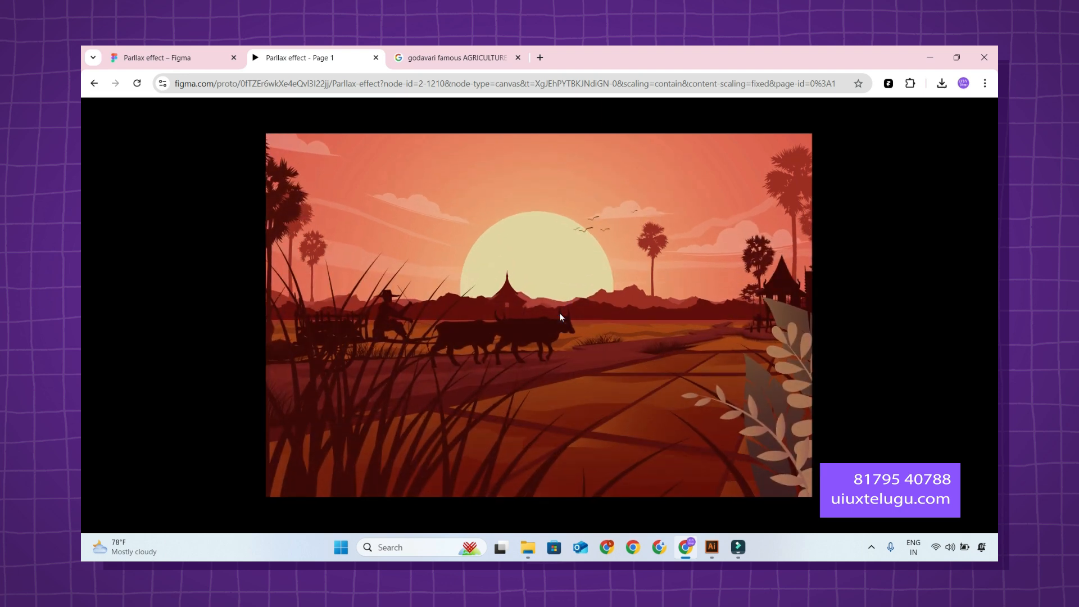
{"action": "key", "text": "r"}
{"action": "left_click", "coordinate": [563, 318]}
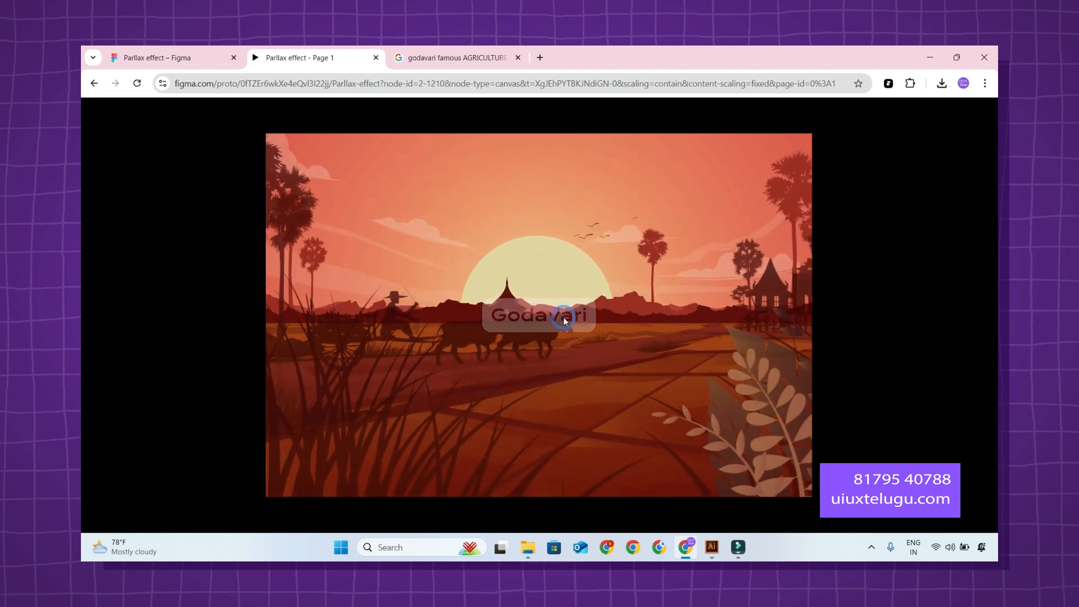
Back in the design file, change the Godavari Smart animate transition's easing to Quick.
{"action": "left_click", "coordinate": [159, 57]}
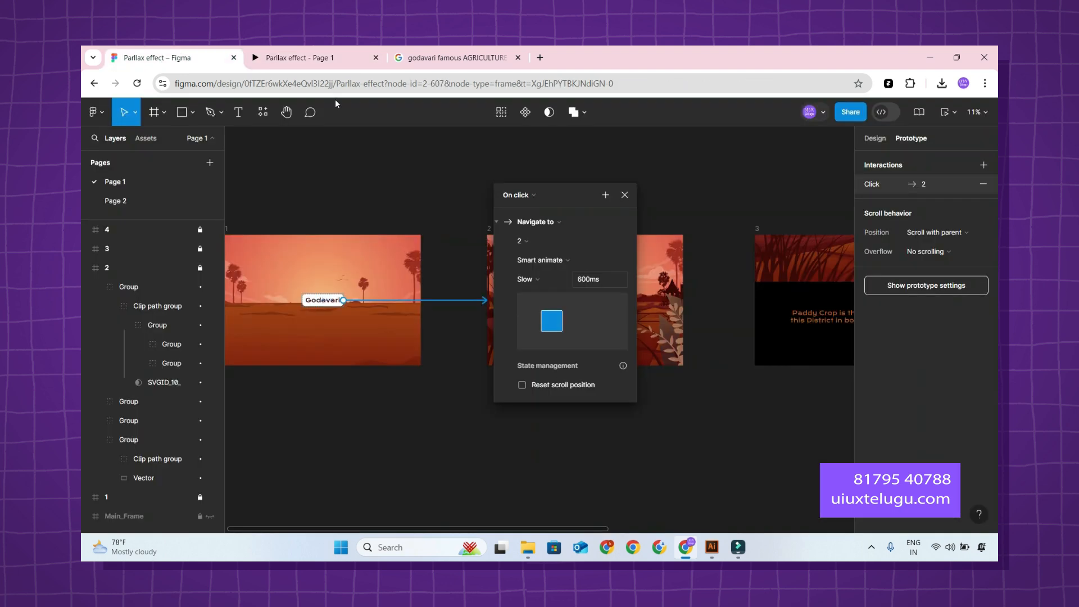
{"action": "left_click", "coordinate": [526, 278]}
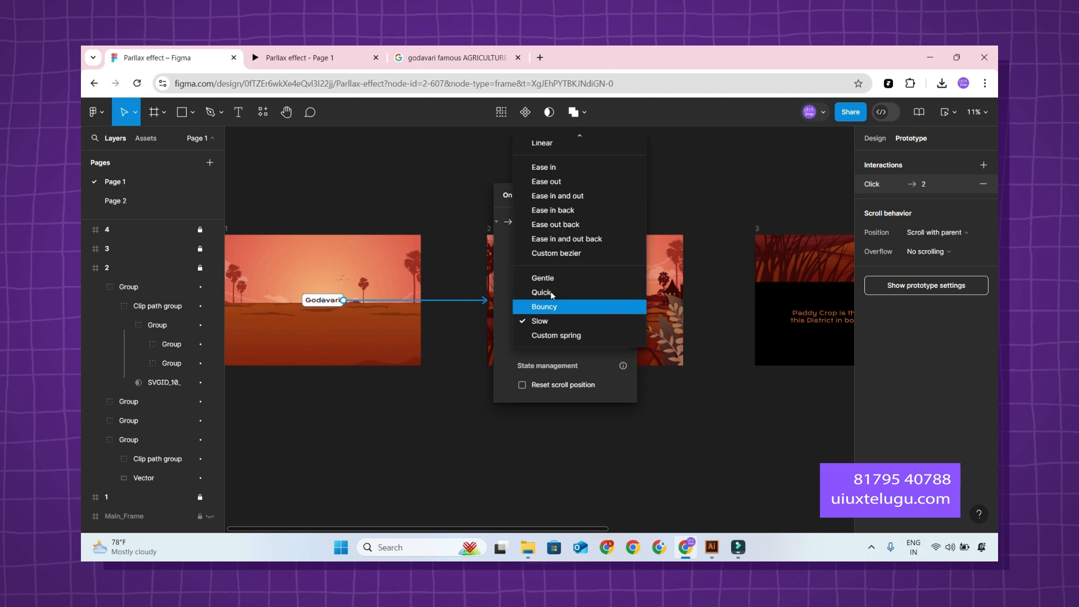
{"action": "left_click", "coordinate": [499, 243]}
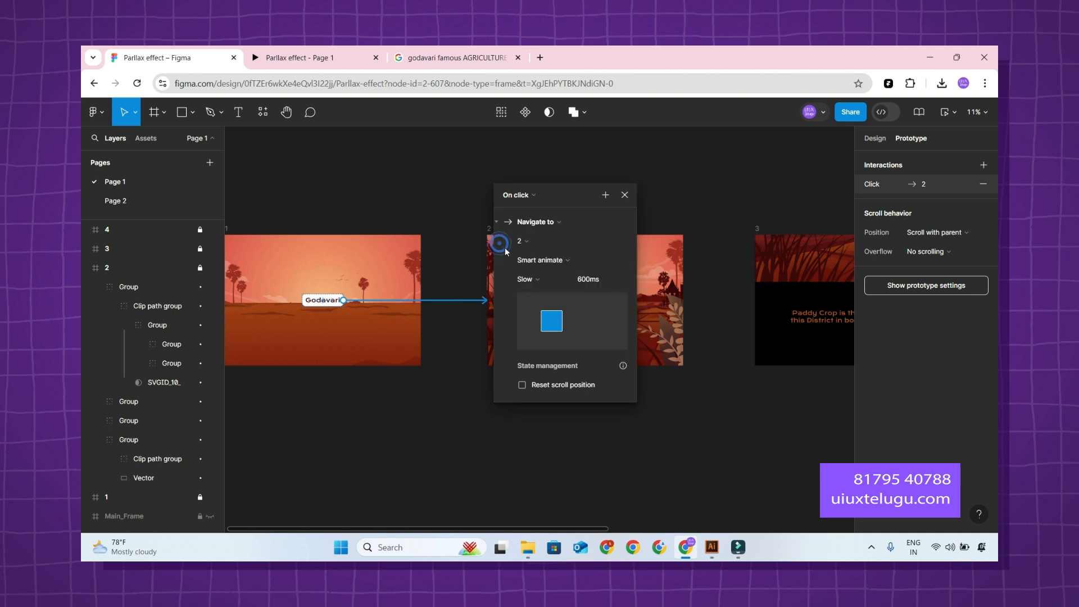
{"action": "left_click", "coordinate": [553, 260]}
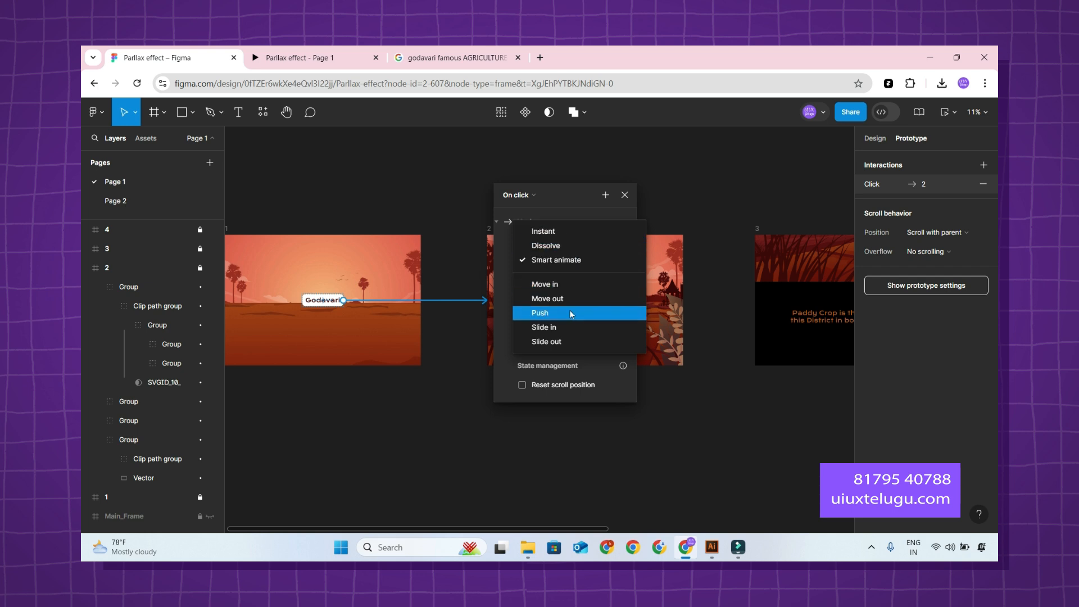
{"action": "left_click", "coordinate": [510, 274]}
{"action": "left_click", "coordinate": [536, 279]}
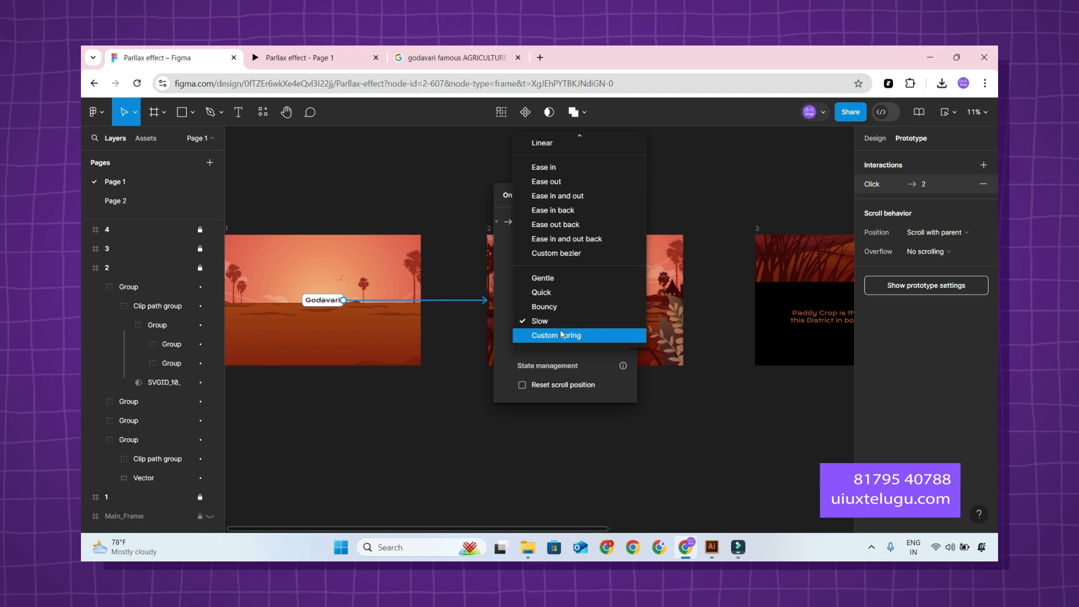
{"action": "left_click", "coordinate": [565, 292]}
Play the prototype preview from the Godavari button through the following frames to check the Quick easing.
{"action": "left_click", "coordinate": [296, 56]}
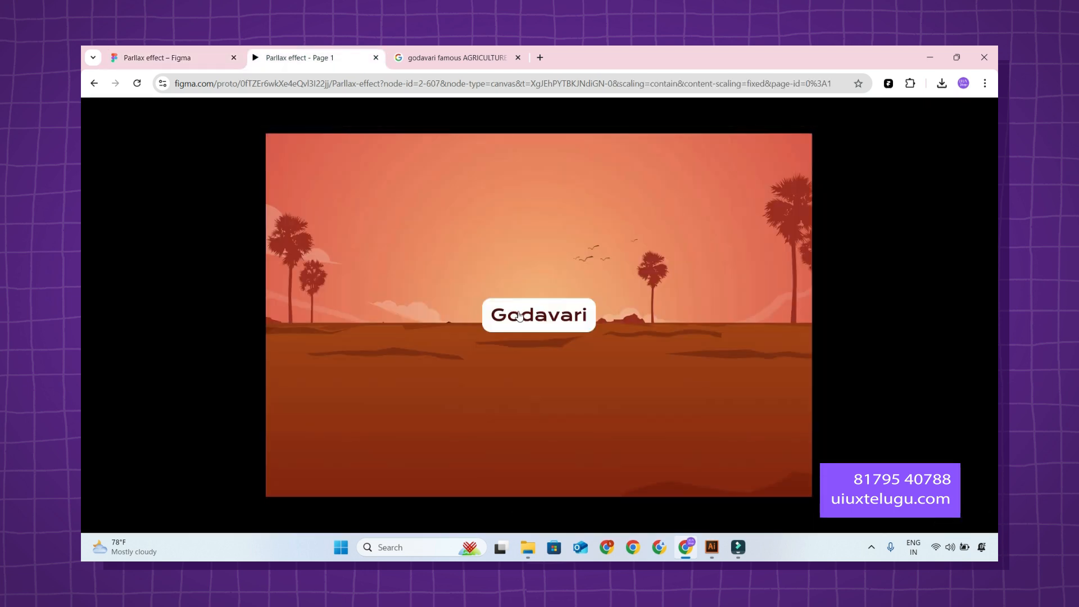
{"action": "left_click", "coordinate": [518, 311]}
{"action": "left_click", "coordinate": [518, 310]}
{"action": "left_click", "coordinate": [523, 312]}
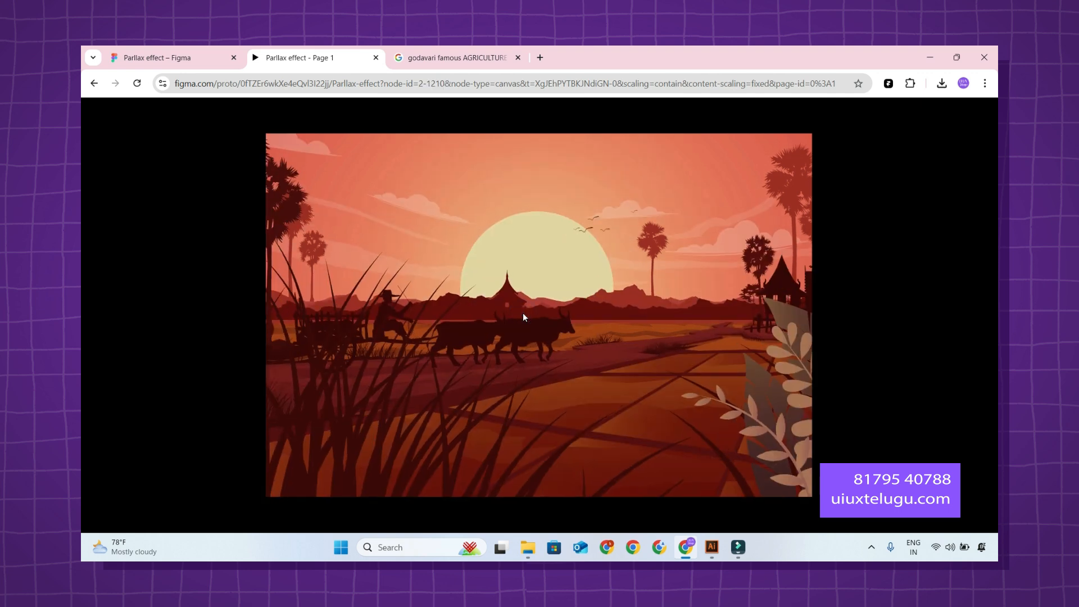
{"action": "left_click", "coordinate": [522, 312]}
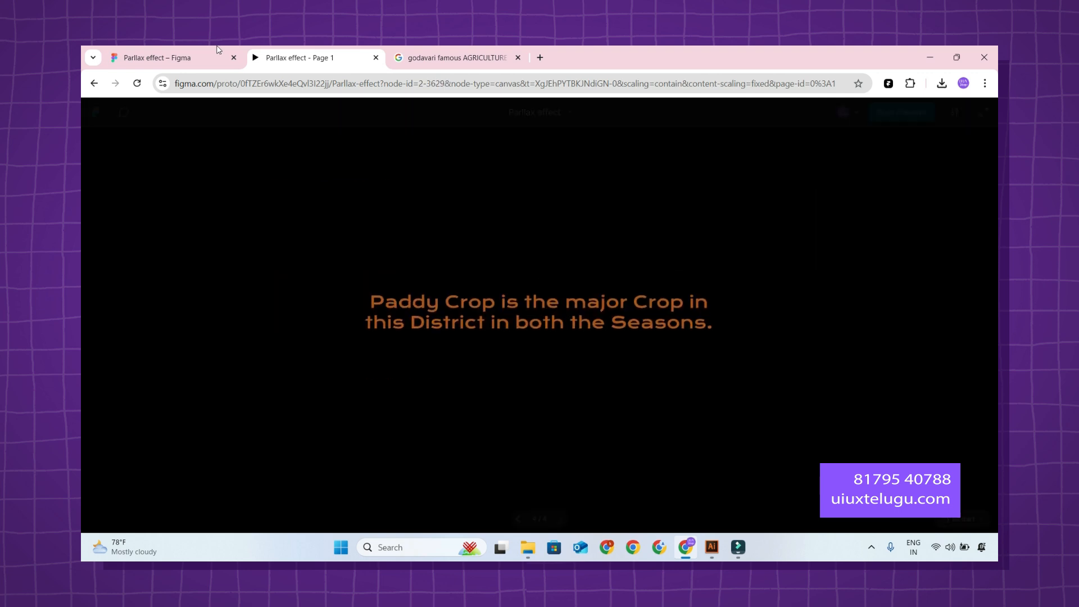
Set the Godavari transition's duration to 1600 ms in the design file, then restart the prototype preview to check the timing.
{"action": "left_click", "coordinate": [158, 57]}
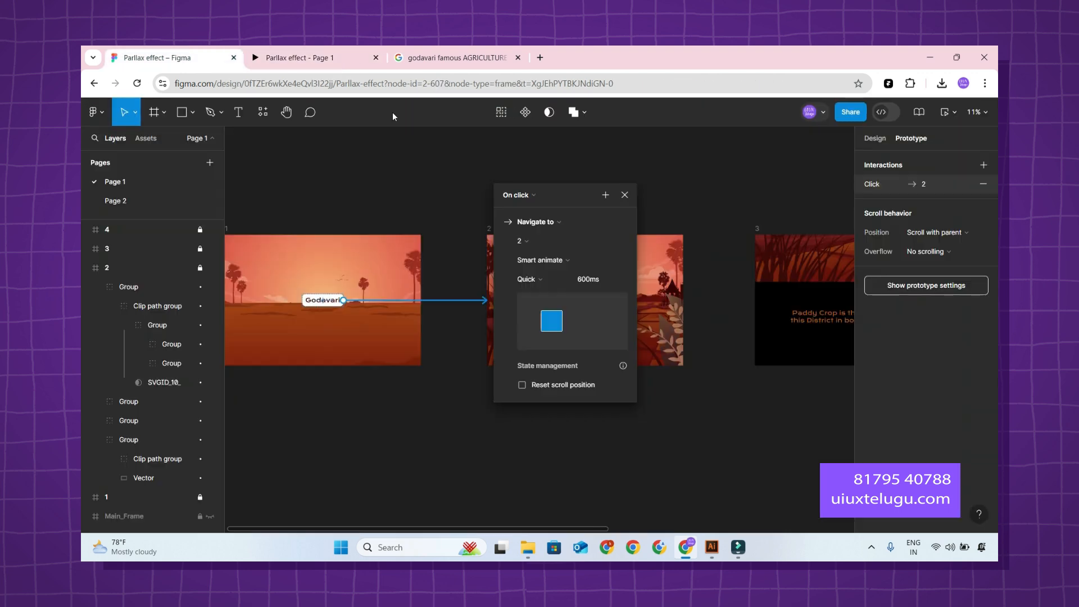
{"action": "left_click", "coordinate": [606, 281]}
{"action": "left_click", "coordinate": [580, 281]}
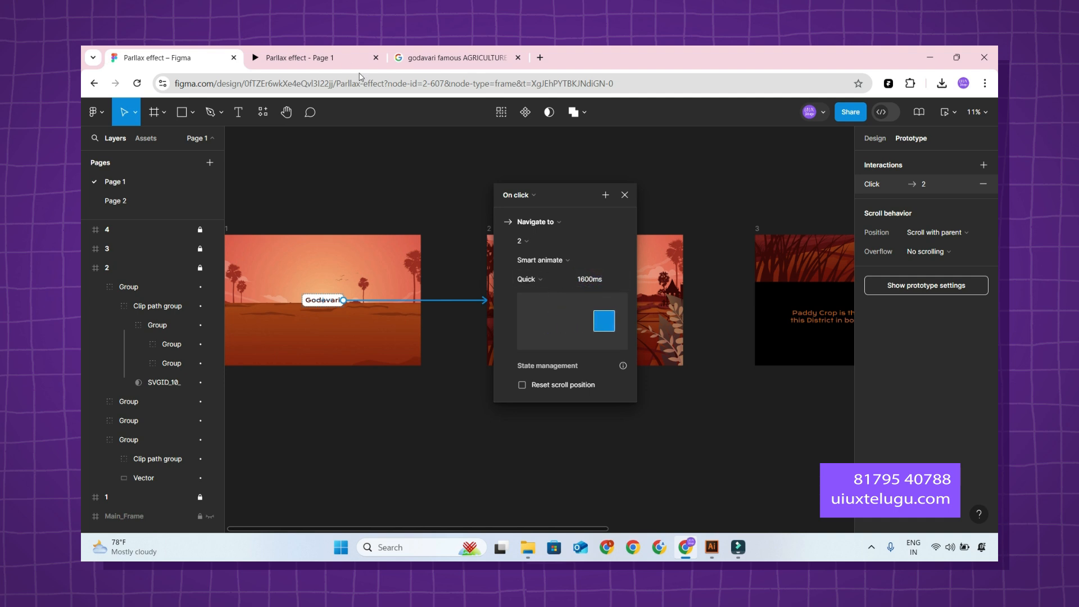
{"action": "left_click", "coordinate": [285, 57]}
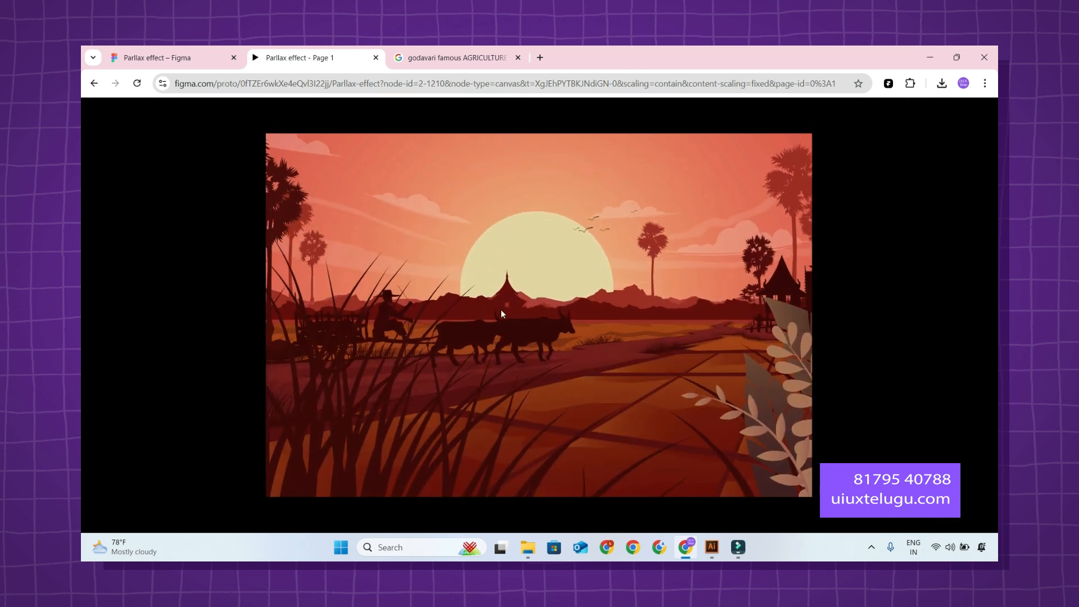
{"action": "key", "text": "r"}
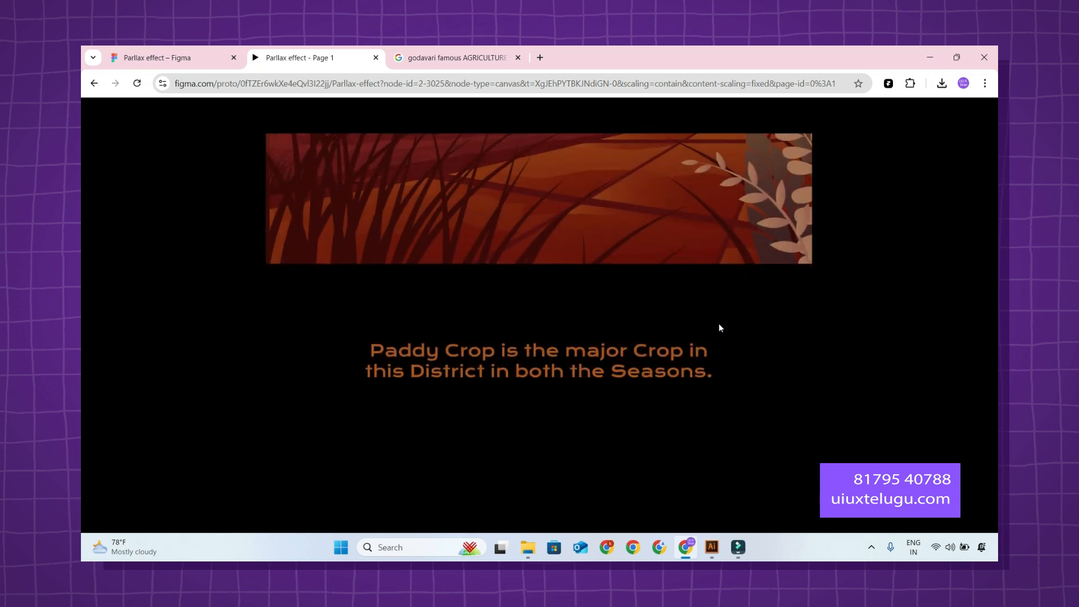
In the design file, open the after-delay interaction from frame 2 to frame 3 and review its animation and easing options.
{"action": "left_click", "coordinate": [159, 58]}
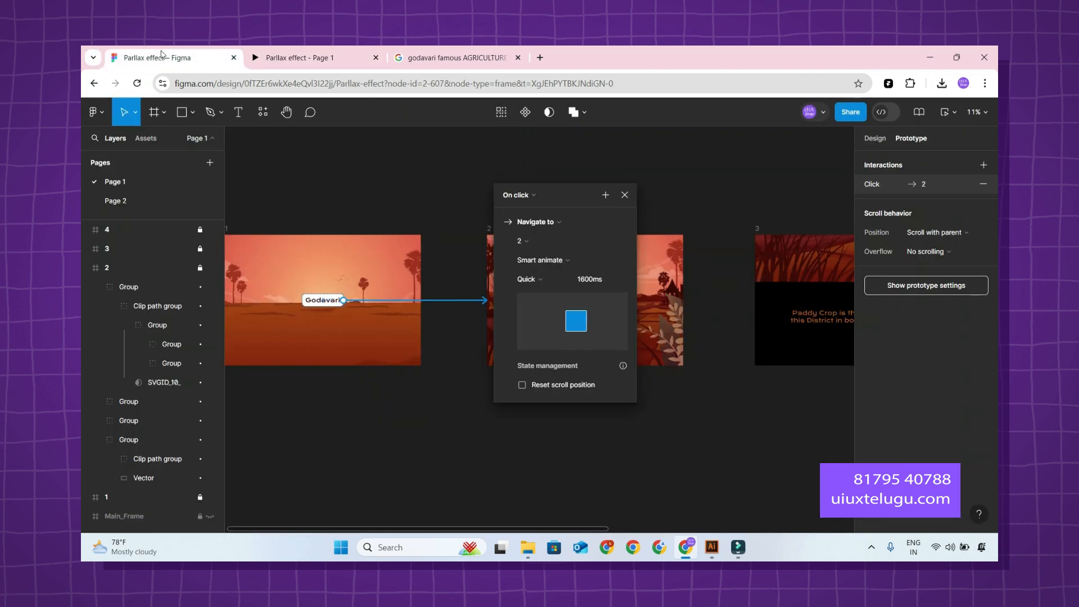
{"action": "left_click", "coordinate": [628, 193]}
{"action": "left_click_drag", "start_coordinate": [719, 193], "coordinate": [504, 187]}
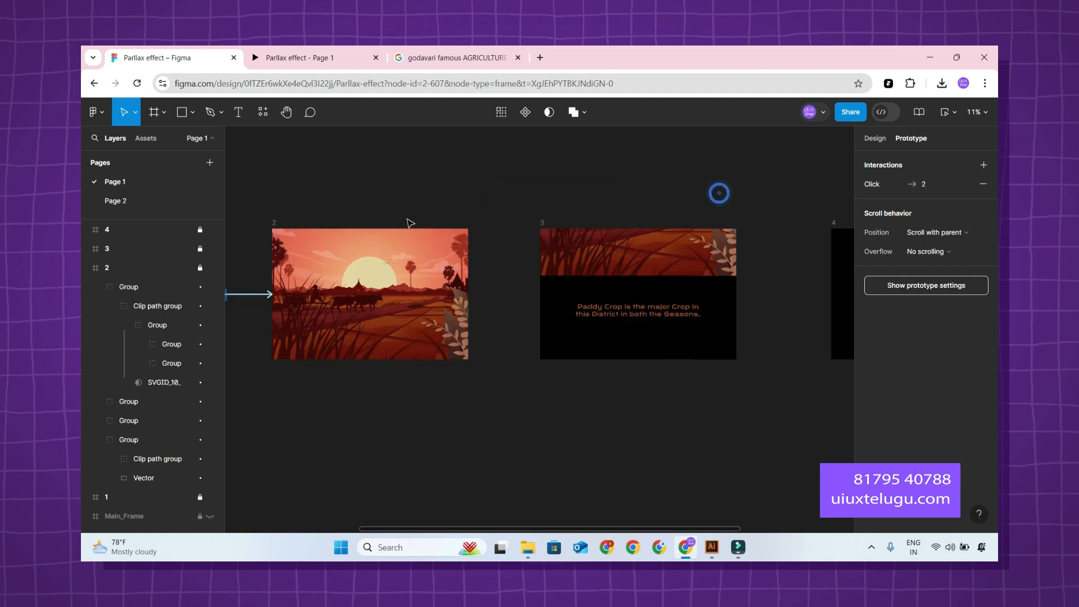
{"action": "left_click", "coordinate": [578, 188]}
{"action": "left_click", "coordinate": [509, 294]}
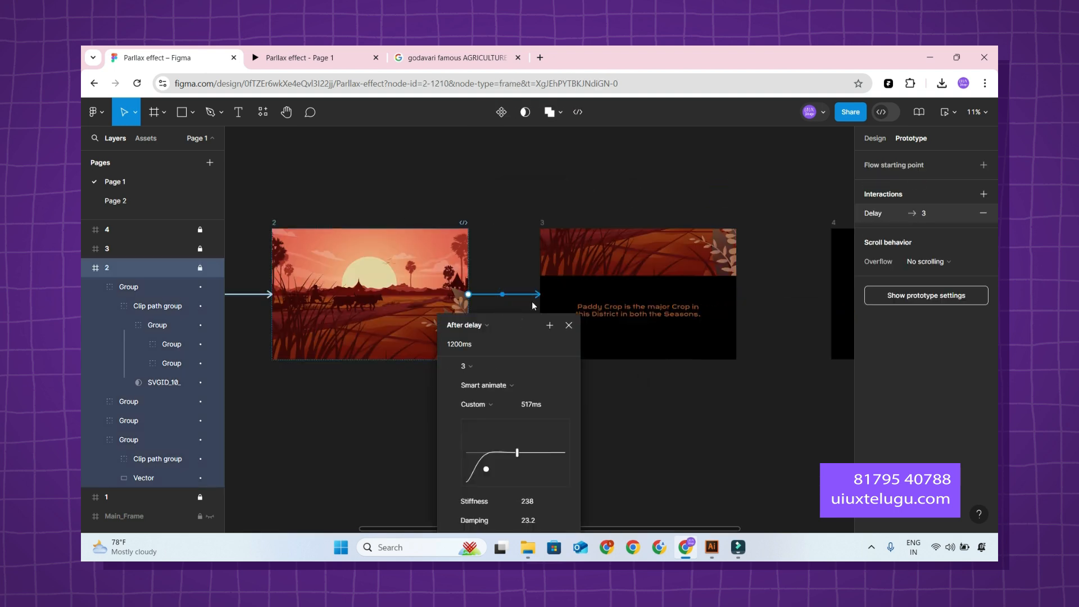
{"action": "left_click_drag", "start_coordinate": [521, 319], "coordinate": [637, 204]}
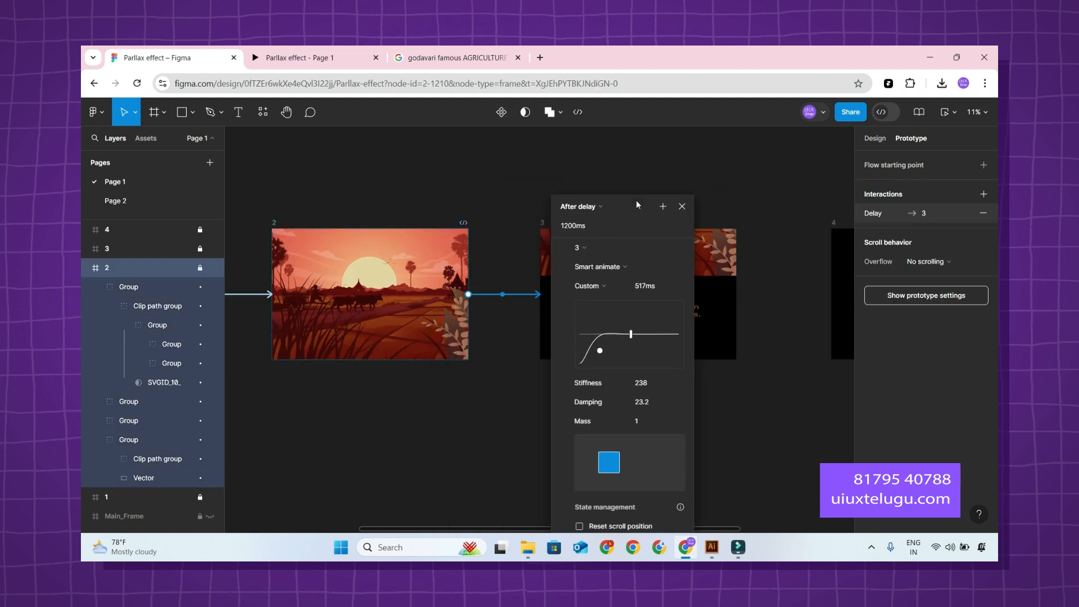
{"action": "left_click", "coordinate": [616, 268]}
{"action": "left_click", "coordinate": [613, 268]}
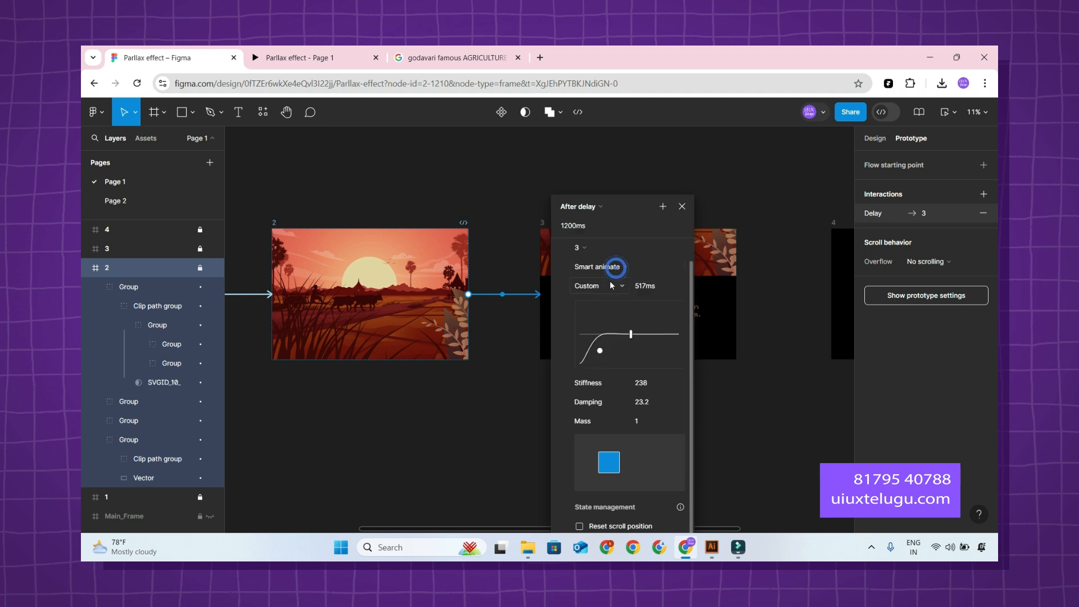
{"action": "left_click", "coordinate": [607, 286]}
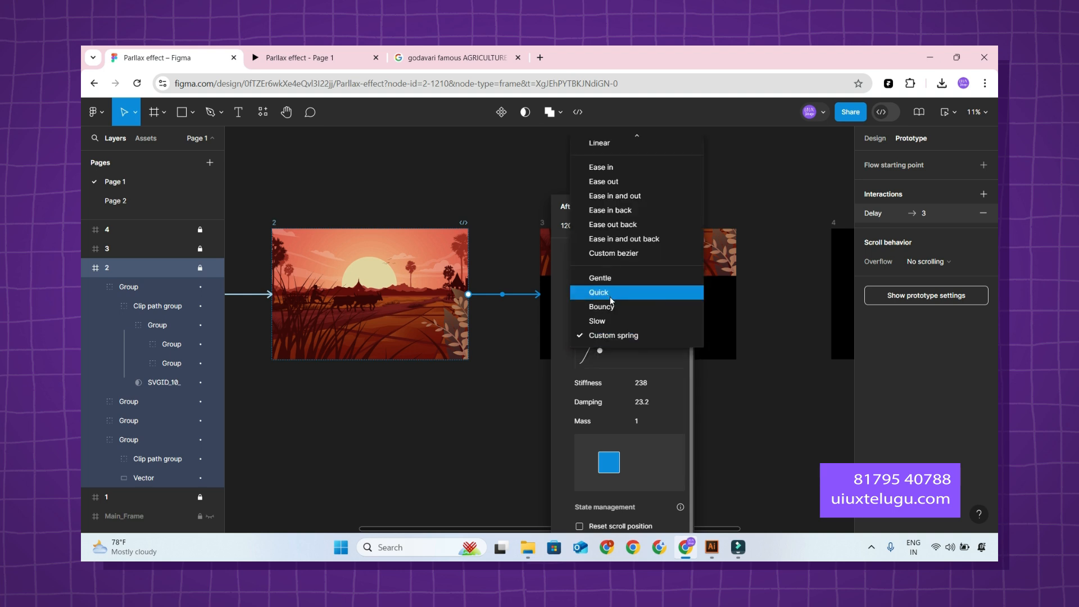
{"action": "left_click", "coordinate": [565, 325]}
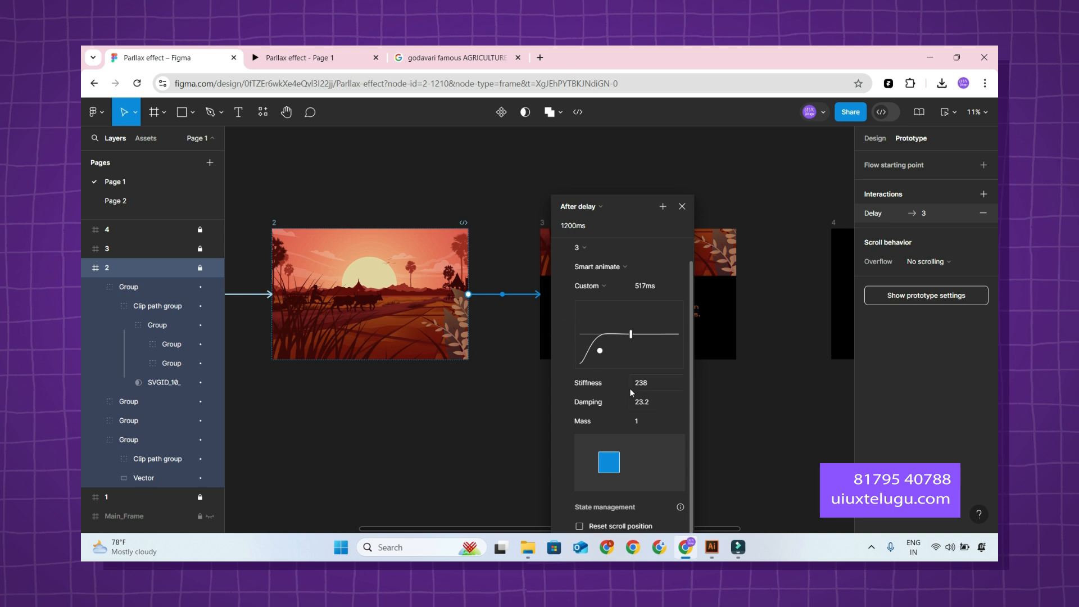